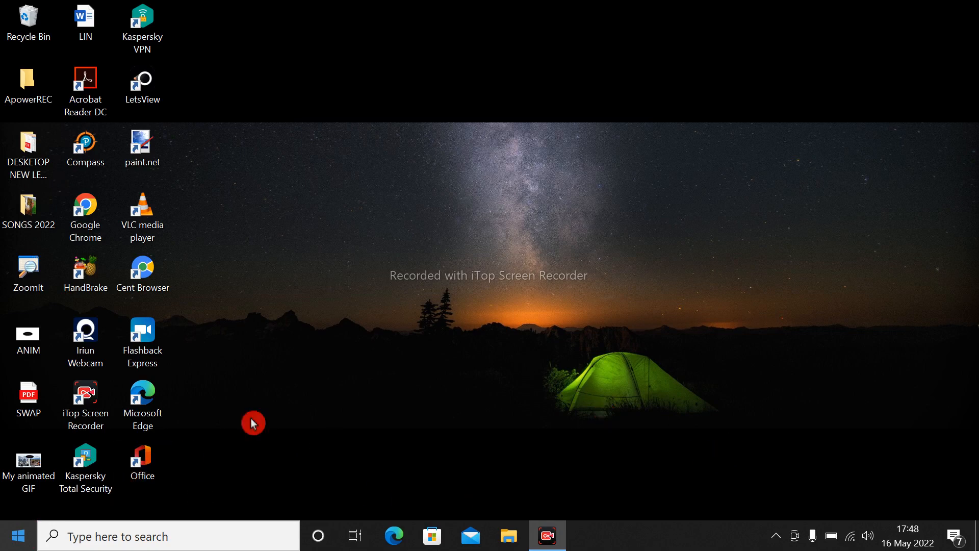
- Find Excel with the Windows search, launch it and maximize its window
key("super")
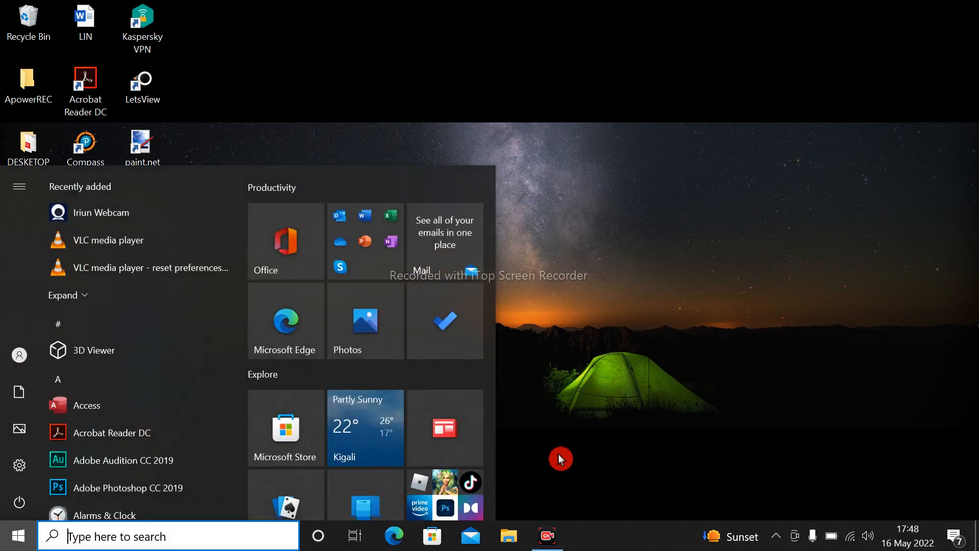
left_click(90, 536)
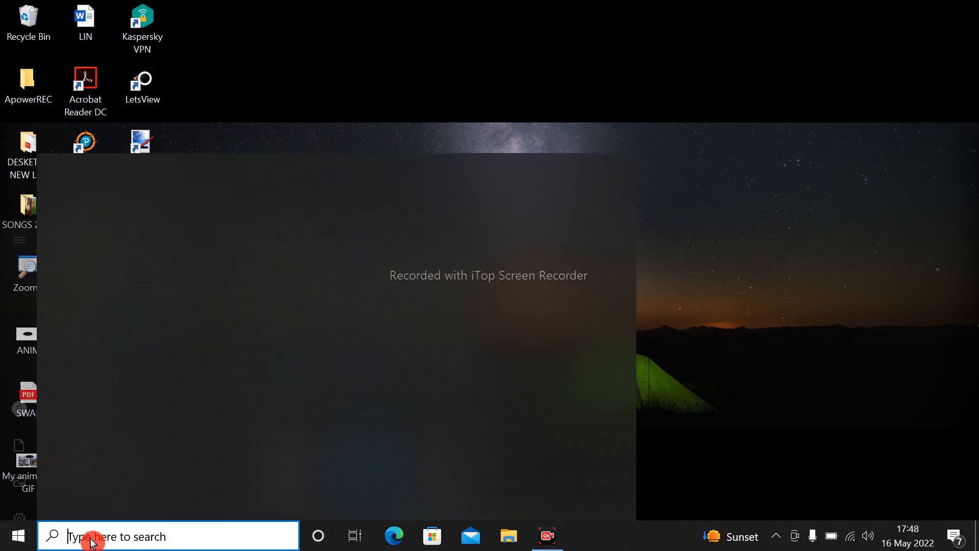
type("m")
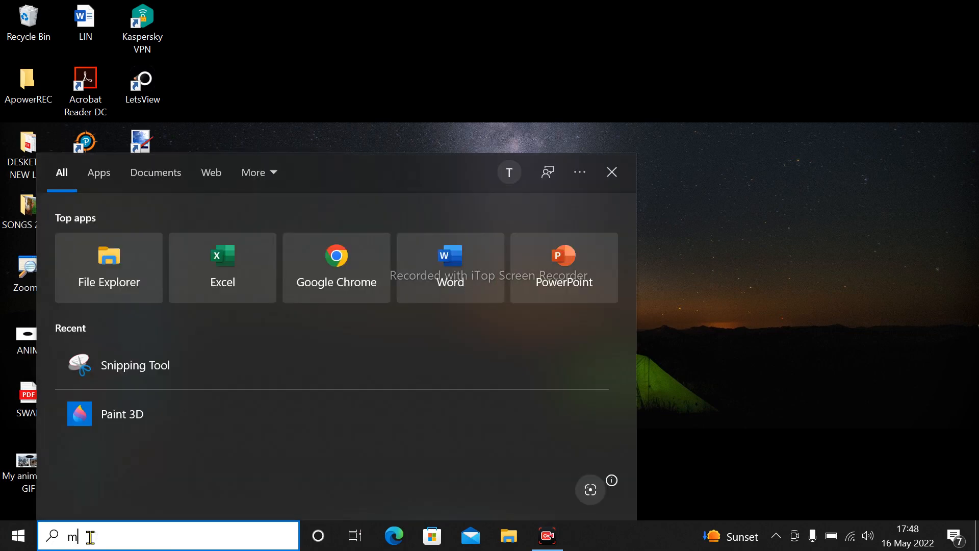
key("BackSpace")
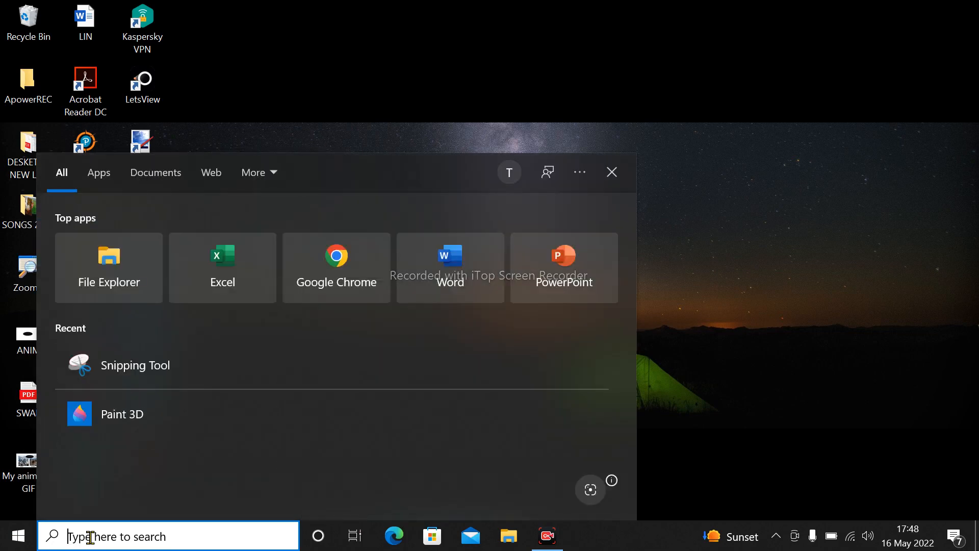
type("exc")
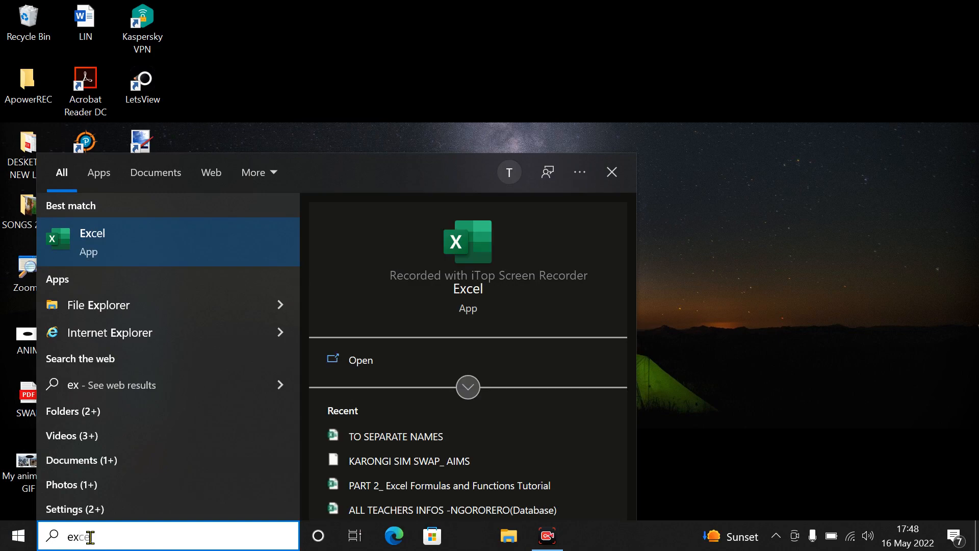
left_click(91, 252)
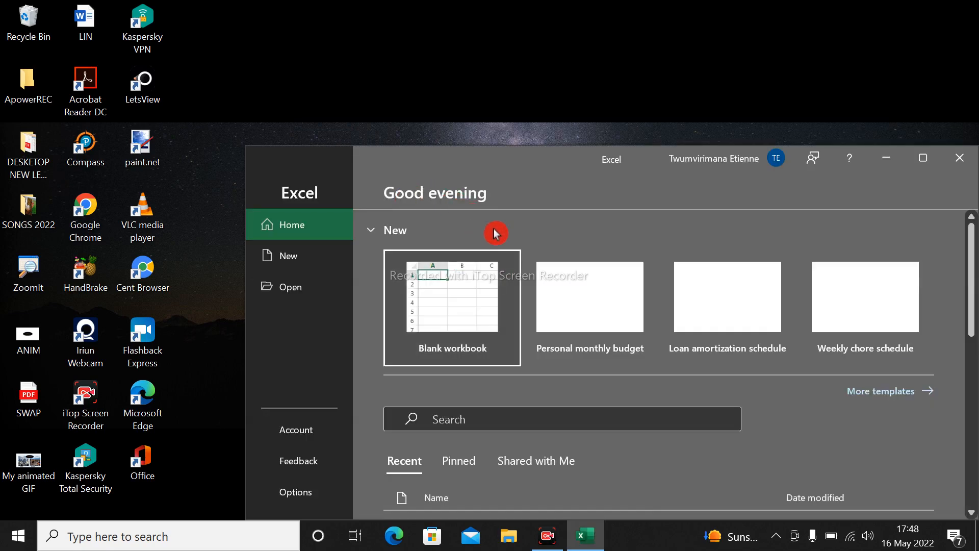
left_click(921, 168)
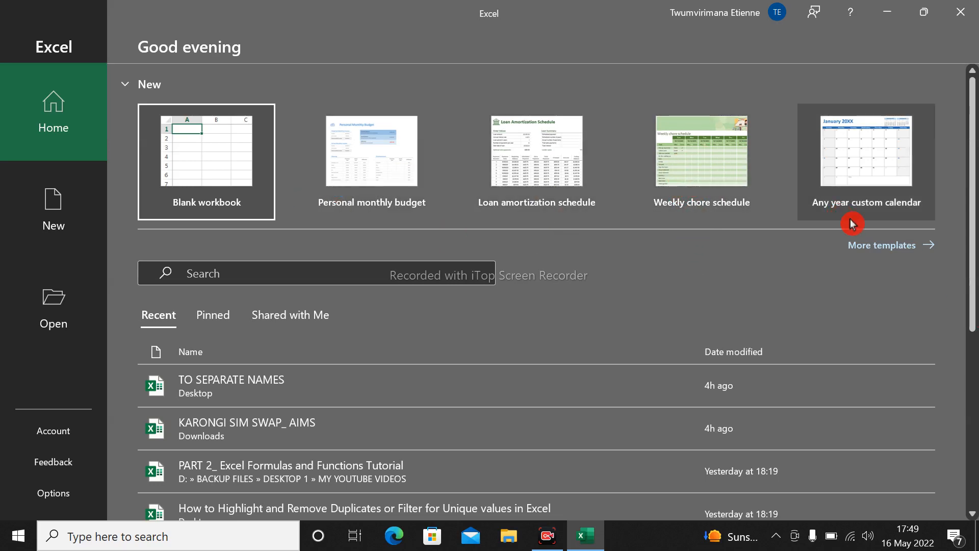
- Open the full list of new-workbook templates and look through the available Office templates
left_click(904, 247)
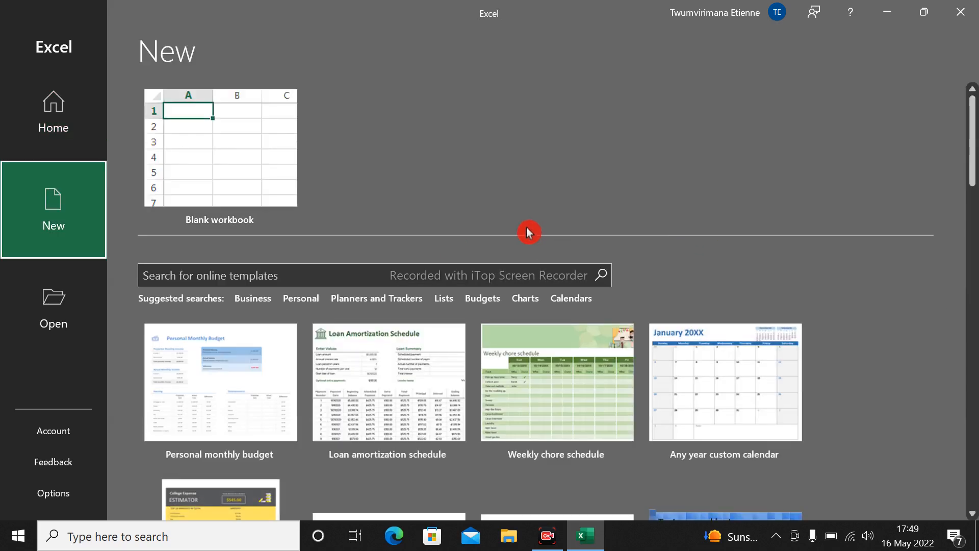
scroll(885, 339, "down", 3)
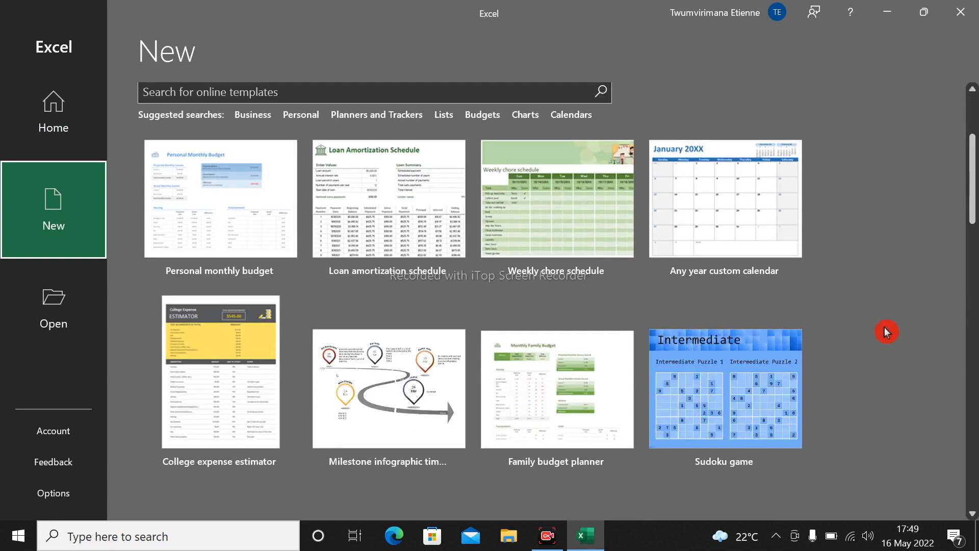
scroll(566, 242, "up", 1)
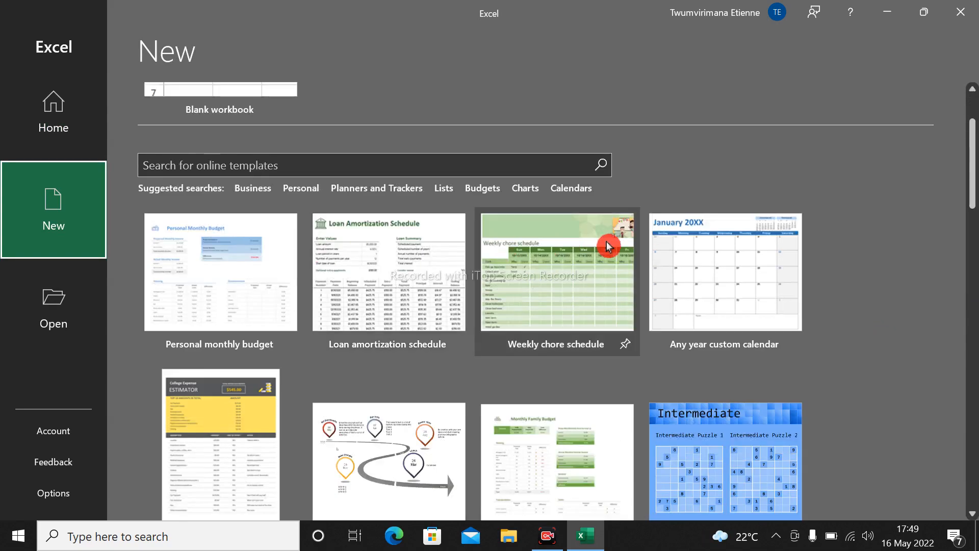
scroll(647, 249, "down", 2)
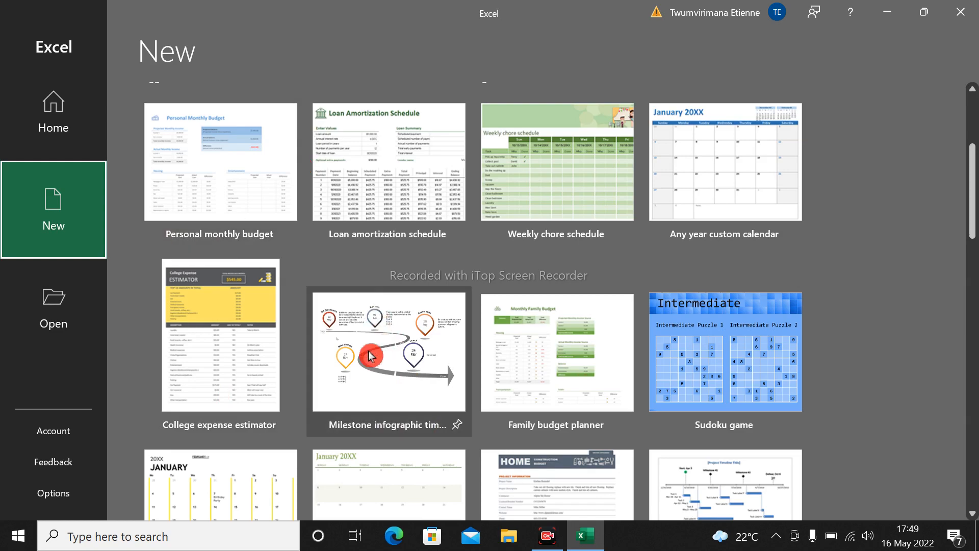
scroll(377, 346, "down", 3)
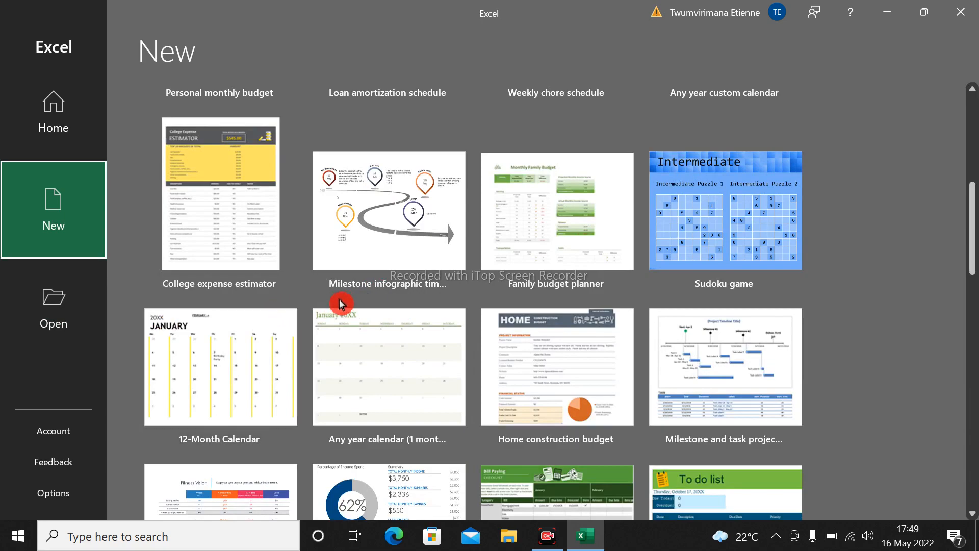
scroll(338, 302, "up", 5)
scroll(363, 297, "up", 3)
scroll(362, 297, "down", 7)
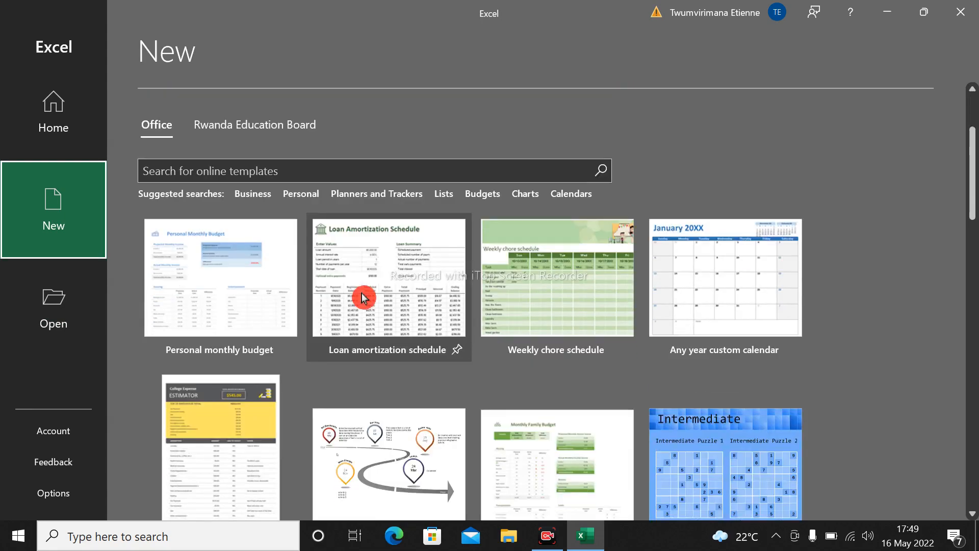
scroll(365, 297, "down", 3)
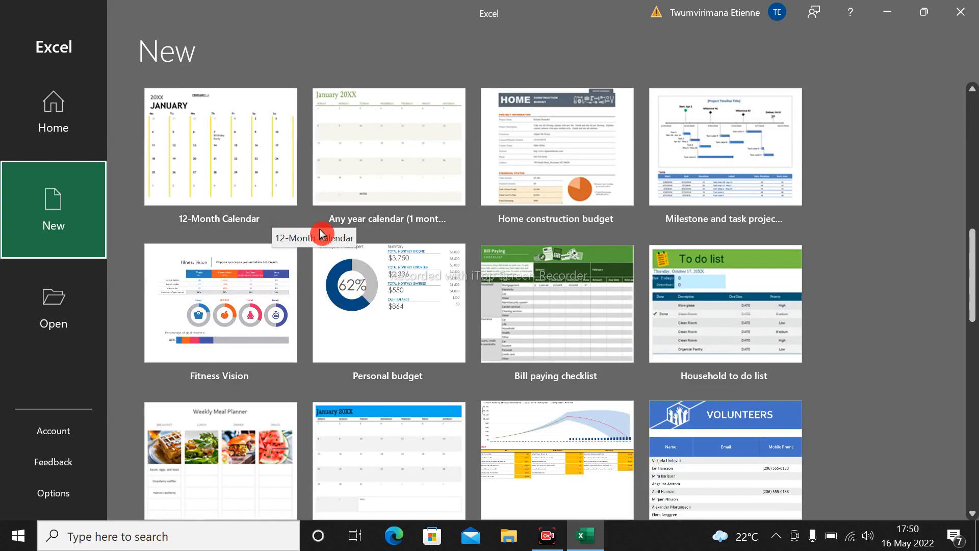
scroll(331, 219, "up", 5)
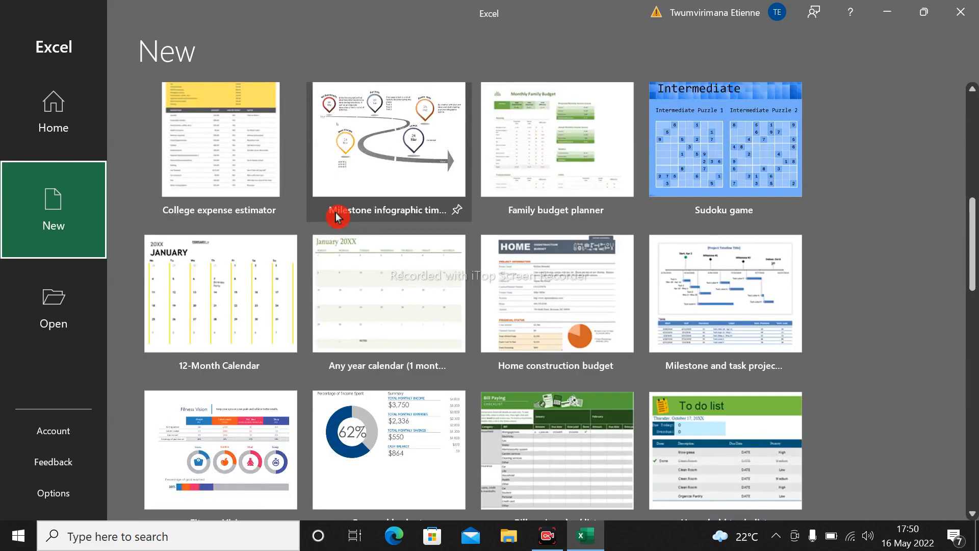
scroll(337, 217, "up", 1)
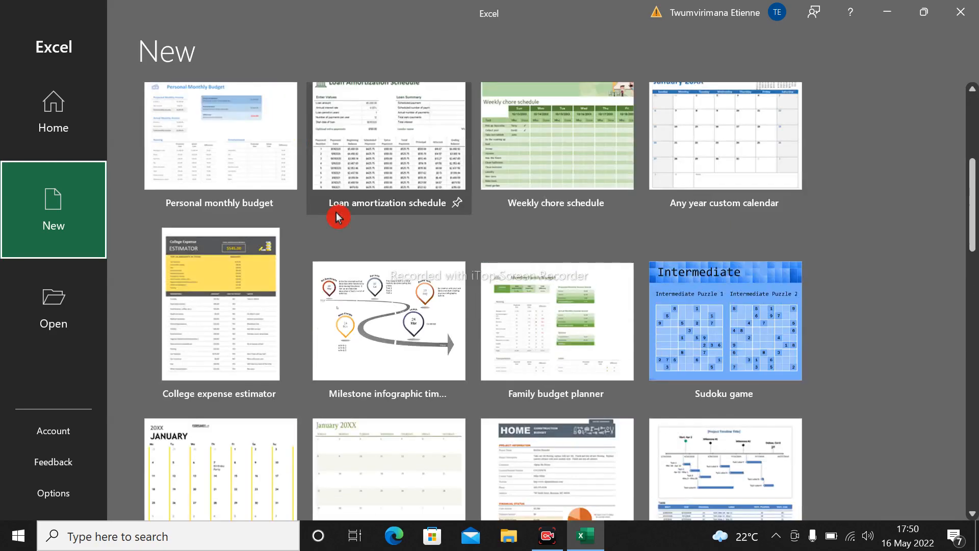
scroll(338, 216, "down", 2)
scroll(339, 217, "up", 9)
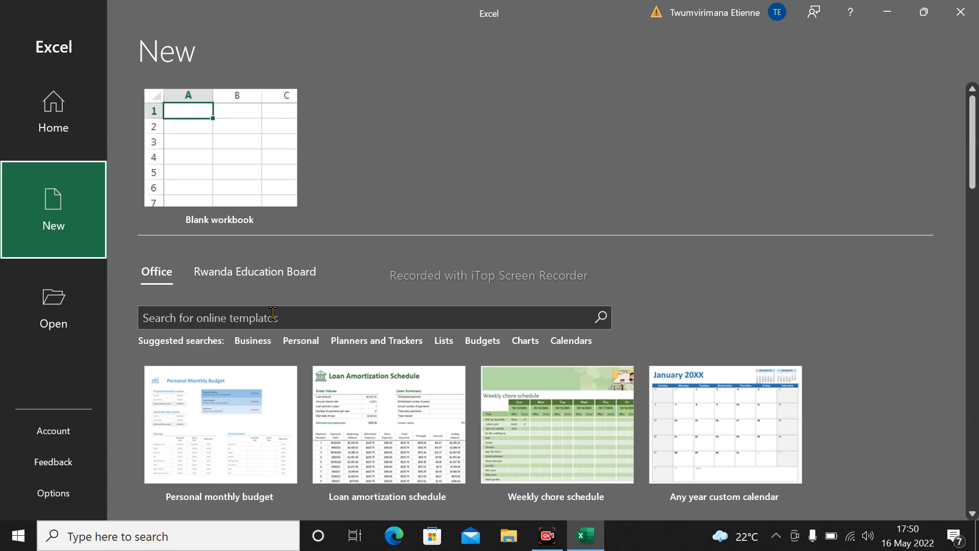
scroll(326, 319, "down", 9)
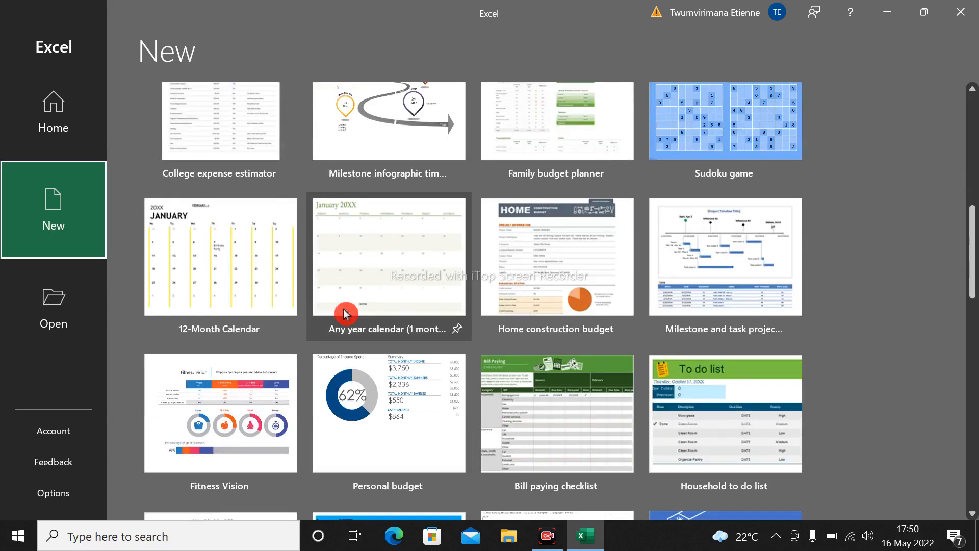
scroll(345, 314, "up", 9)
left_click(249, 319)
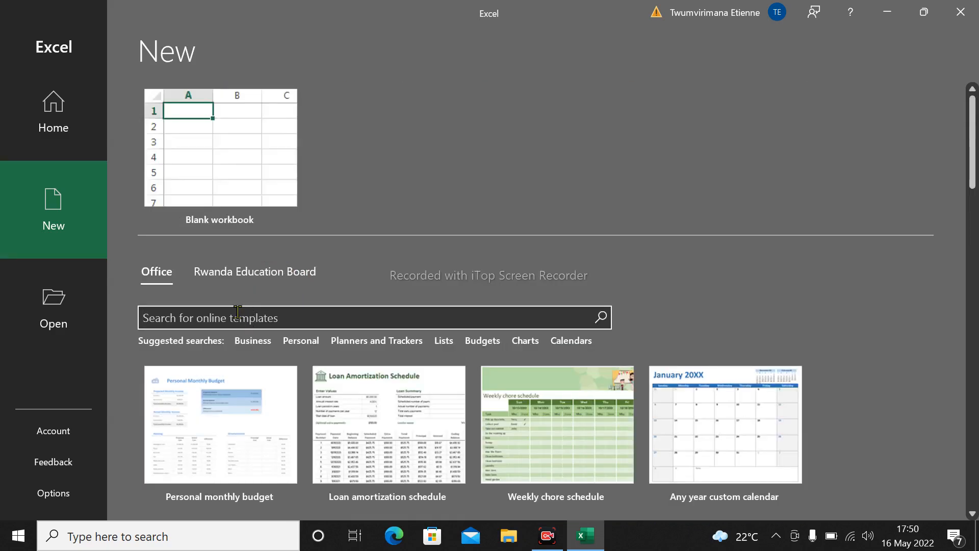
type("fff")
key("BackSpace")
key("BackSpace")
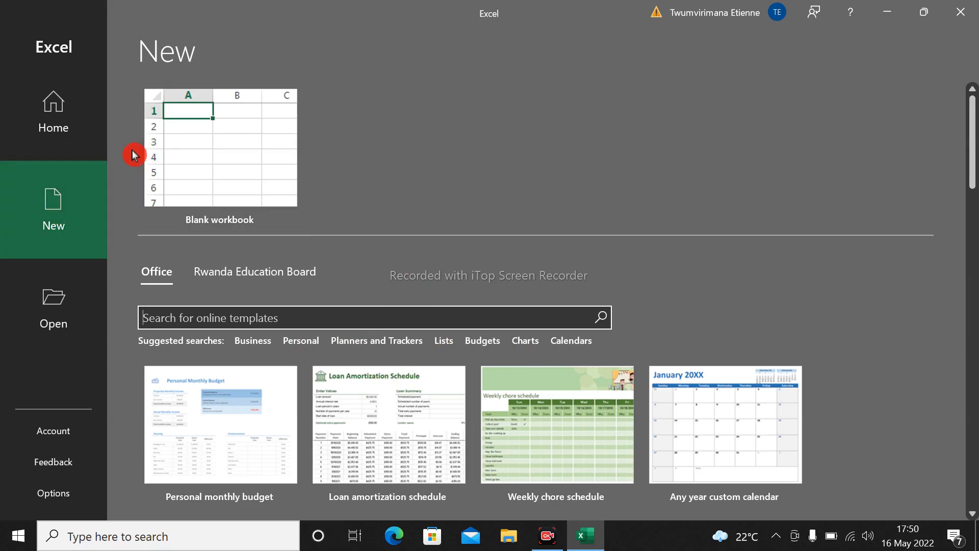
- Look through the template gallery once more and create a new blank workbook
scroll(478, 343, "down", 10)
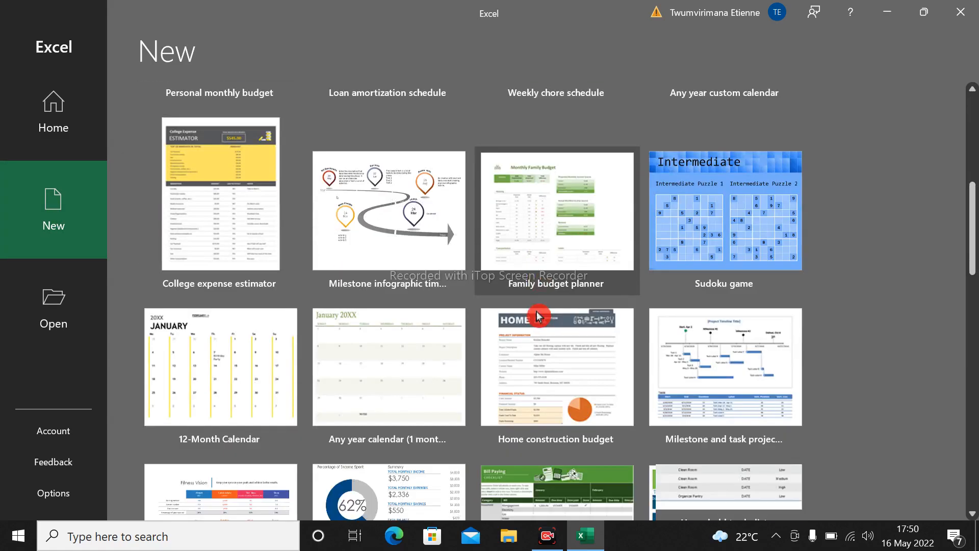
scroll(544, 312, "down", 3)
scroll(545, 316, "up", 15)
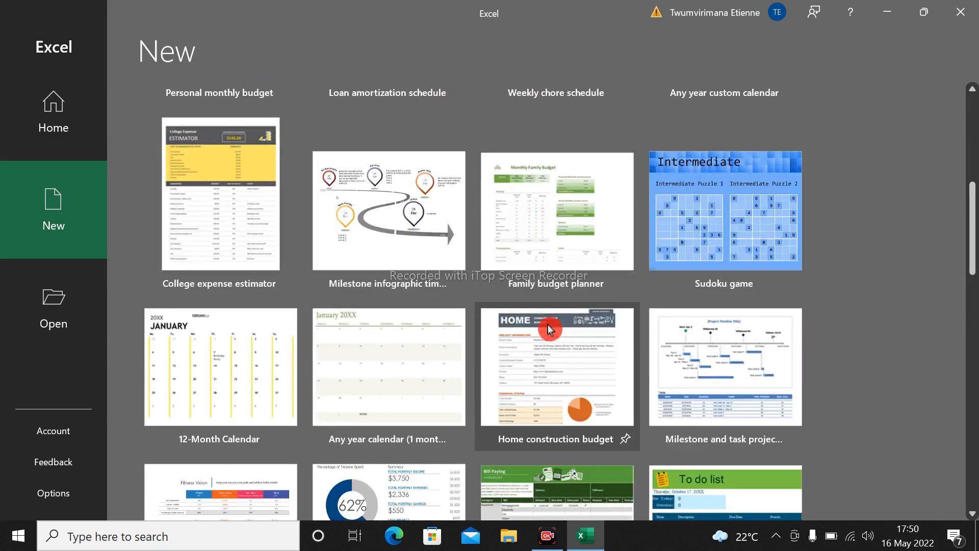
scroll(548, 324, "up", 2)
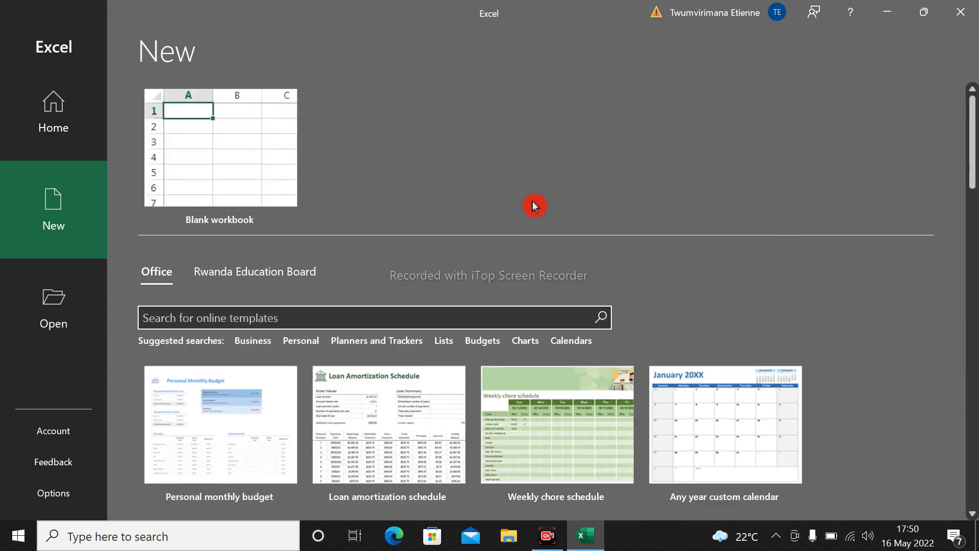
scroll(503, 300, "down", 12)
scroll(516, 284, "down", 5)
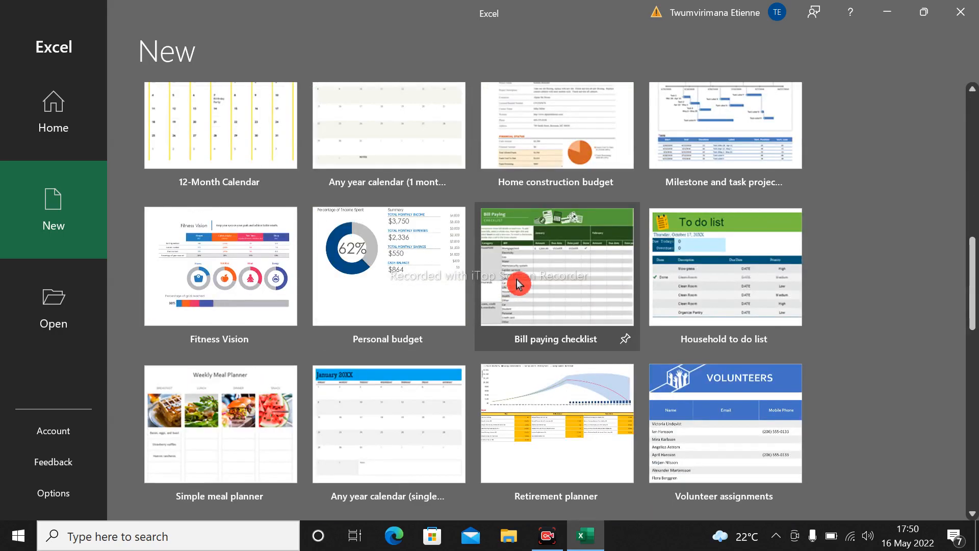
scroll(519, 283, "up", 20)
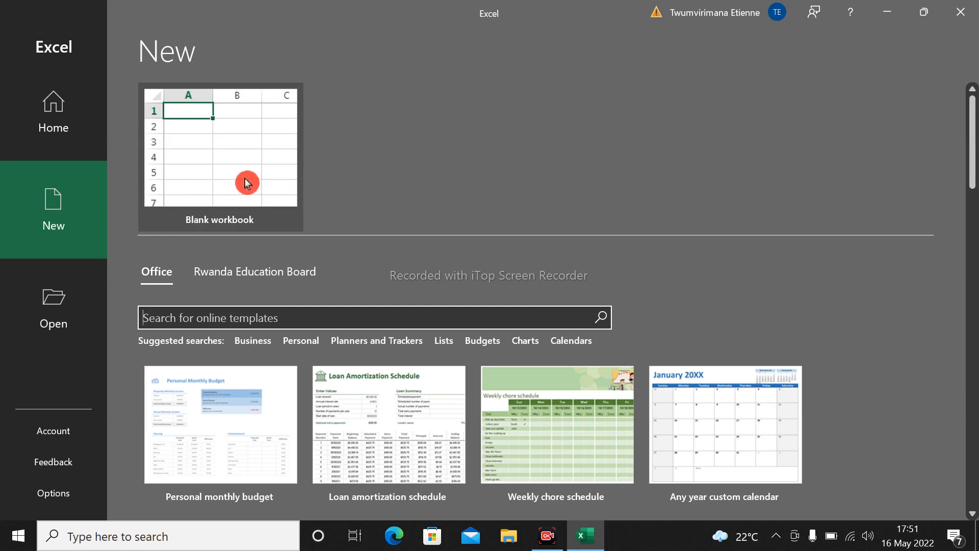
left_click(225, 156)
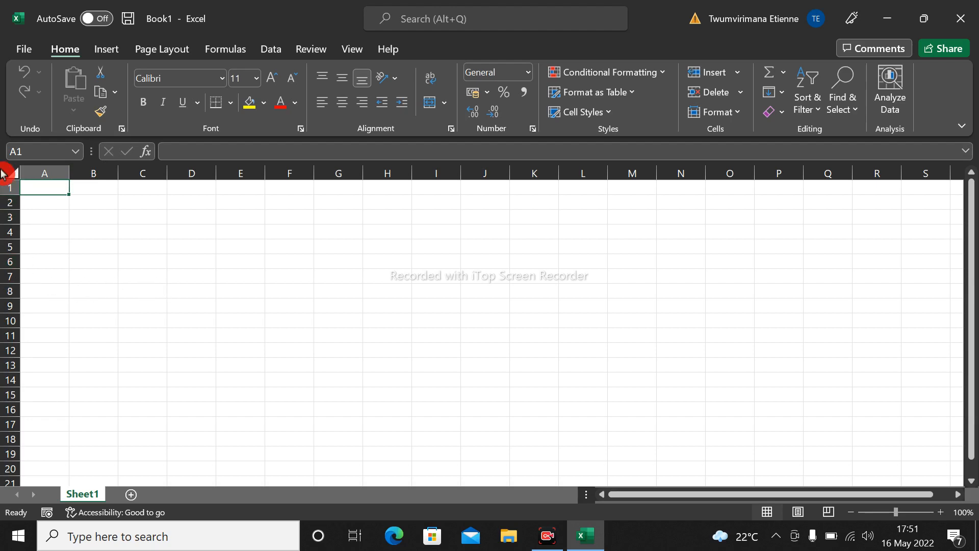
- Select column A and row 1 alternately, then the whole of column B, to demonstrate columns and rows
left_click(32, 174)
left_click(2, 189)
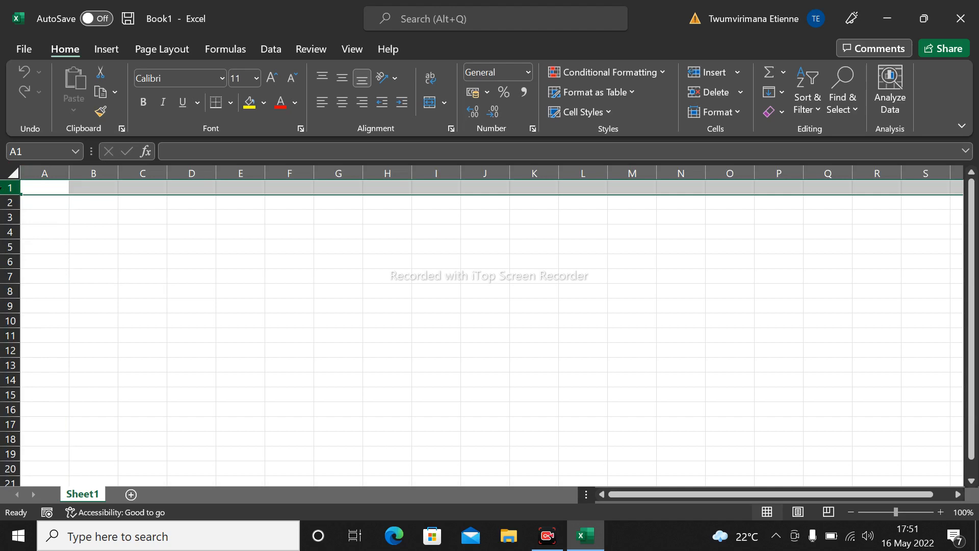
left_click(48, 173)
left_click(6, 186)
left_click(94, 172)
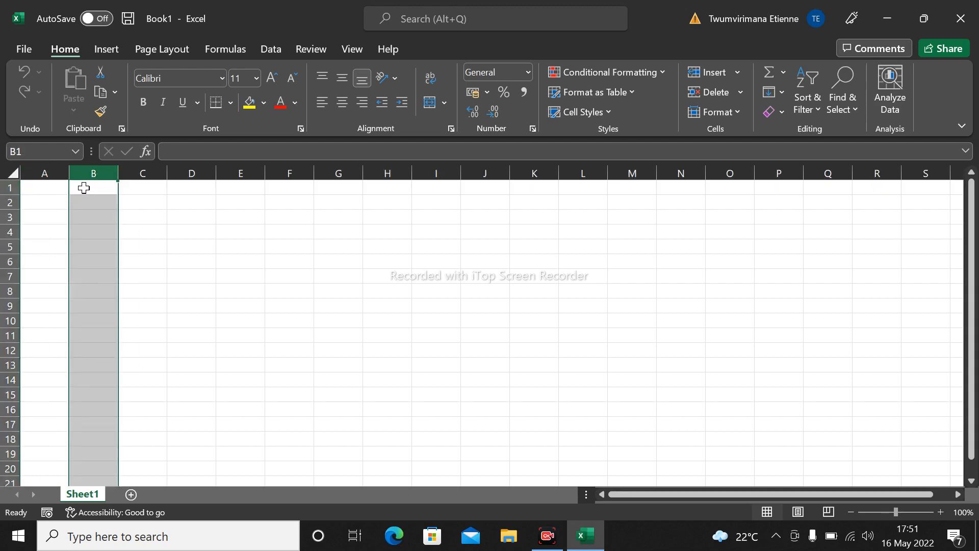
- Select various single cells and small ranges such as C6:D6 across the empty sheet, ending on cell G10
left_click(84, 187)
left_click(130, 203)
left_click(145, 232)
left_click_drag(158, 260, 194, 262)
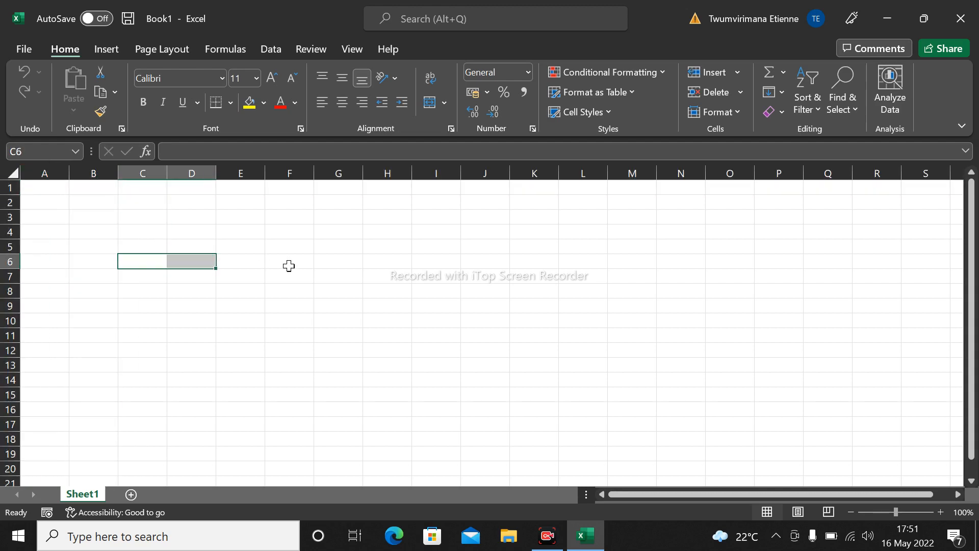
left_click(288, 266)
left_click(341, 257)
left_click_drag(408, 231, 565, 267)
left_click(483, 335)
left_click(354, 323)
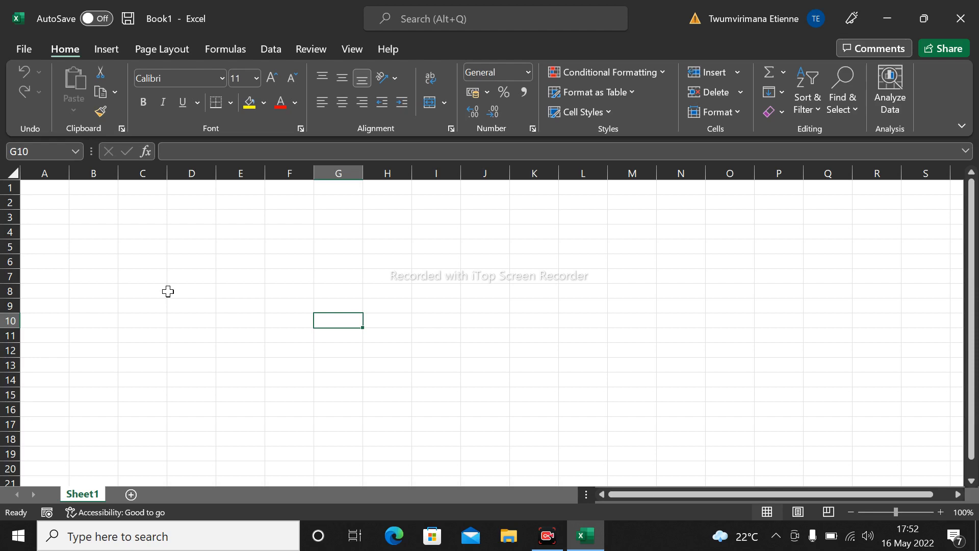
- Select cells C2, D5, C8 and E14 one after another to point out individual cells
left_click(160, 201)
left_click(178, 244)
left_click(145, 295)
left_click(246, 378)
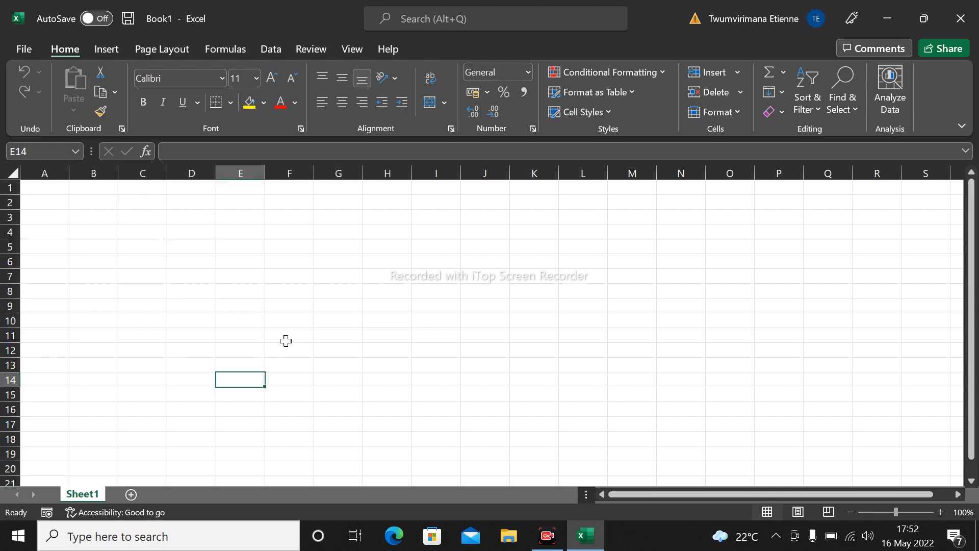
- Select the entire columns B, D and E in turn, followed by rows 1 and 4
left_click(88, 173)
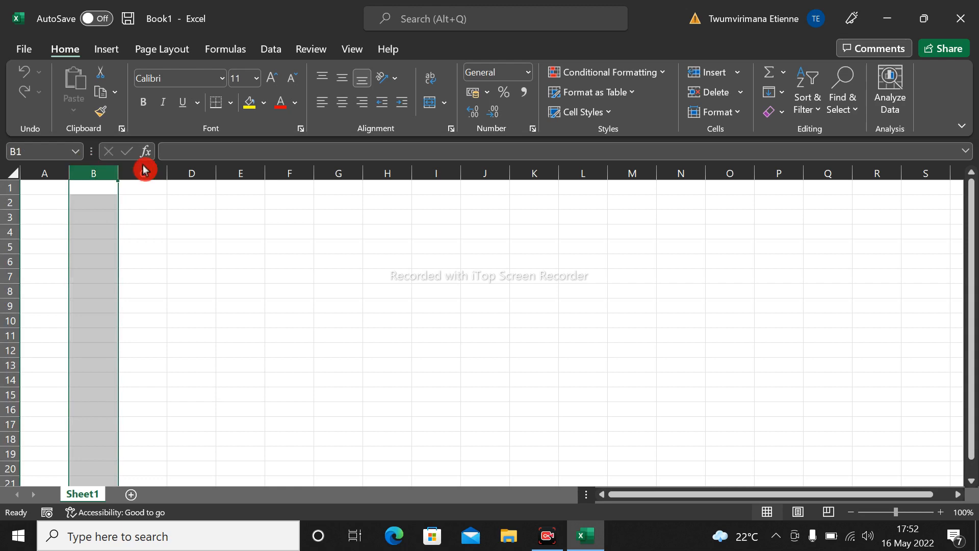
left_click(179, 172)
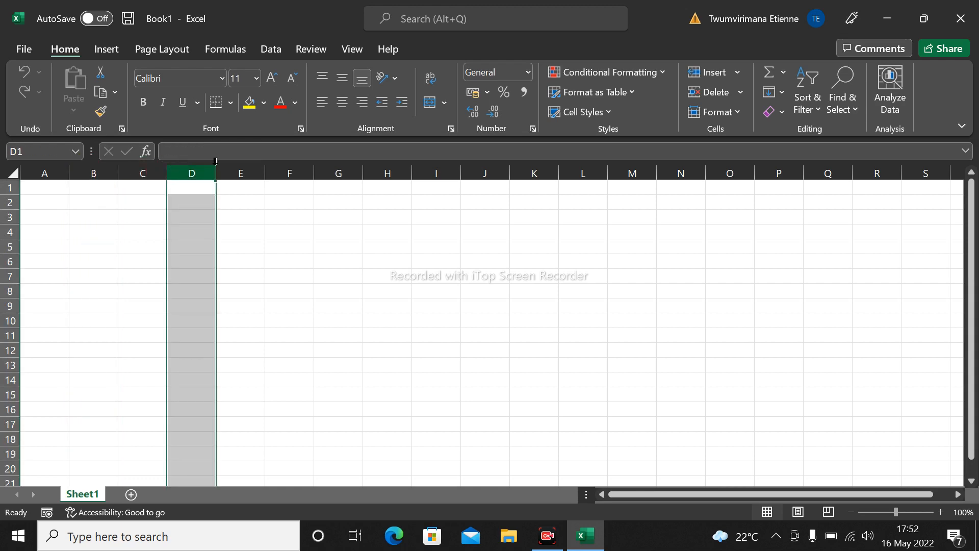
left_click(249, 163)
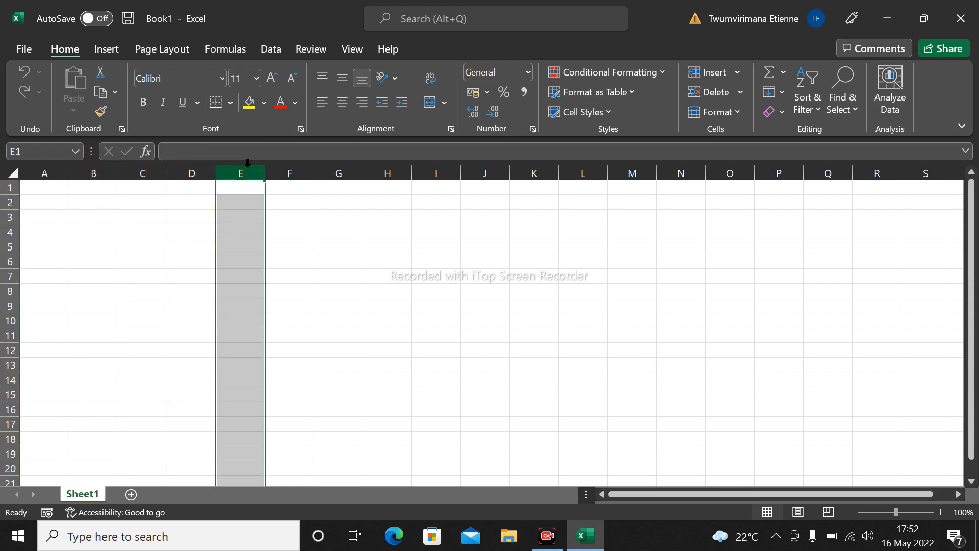
left_click(7, 188)
left_click(3, 231)
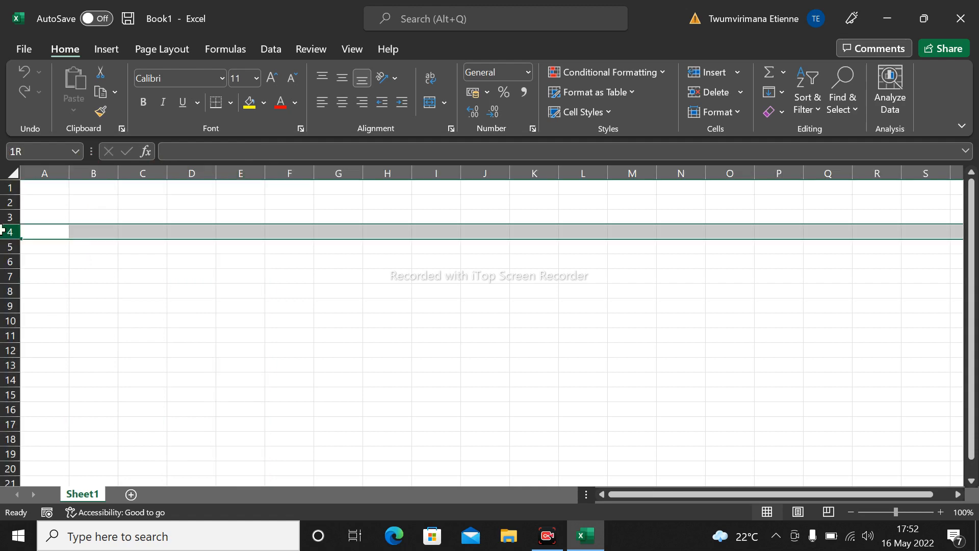
- Select rows 5, 3 and 2, column A, and cells C4, A2 and C2 in turn to point out rows, columns and cells
left_click(9, 247)
left_click(9, 217)
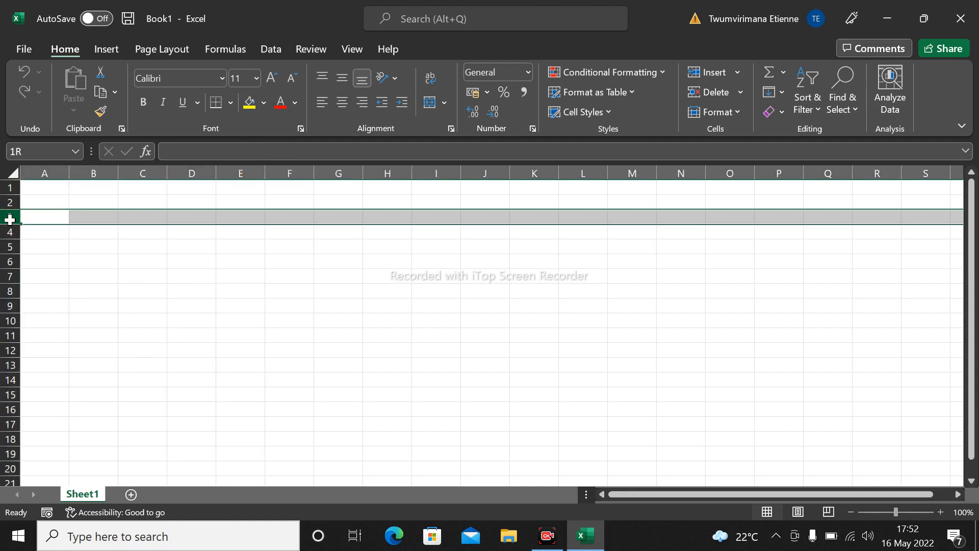
left_click(14, 202)
left_click(46, 173)
left_click(116, 227)
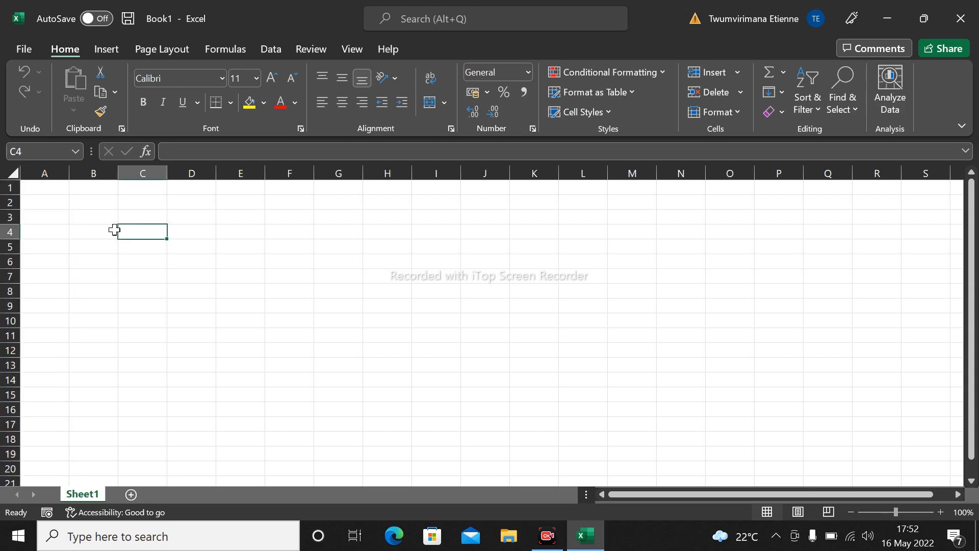
left_click(49, 200)
left_click(148, 202)
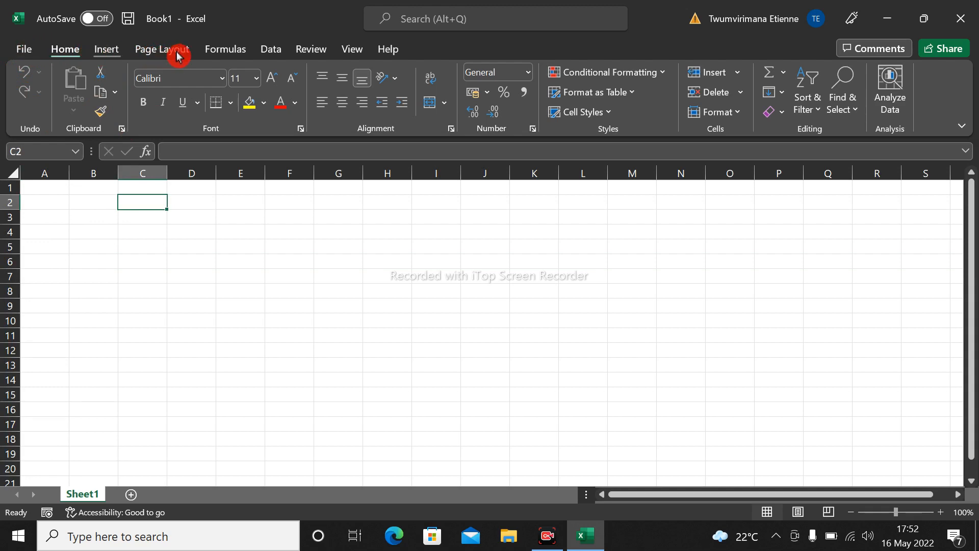
- Look over the Data, Review and View commands and the file management options, and return to the worksheet
left_click(279, 50)
left_click(309, 53)
left_click(359, 50)
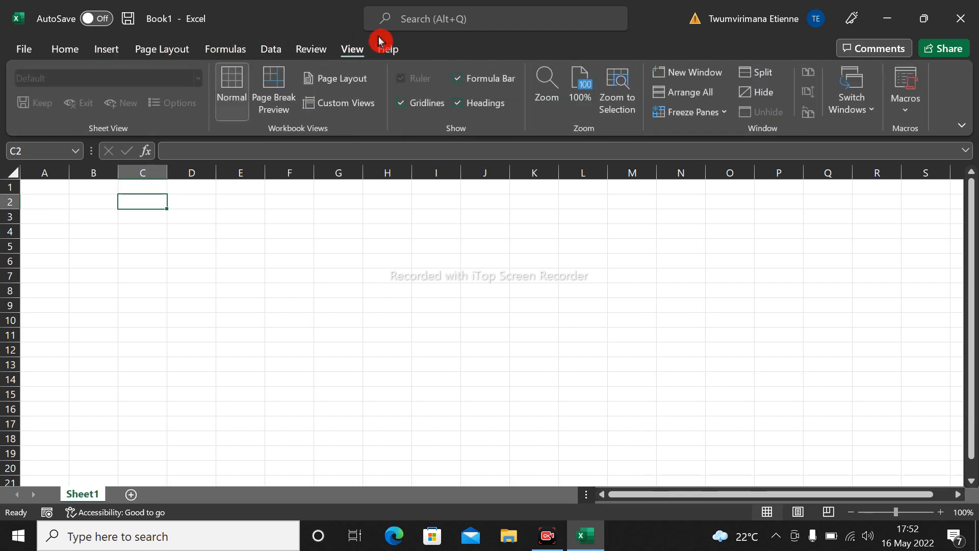
left_click(25, 54)
left_click(26, 40)
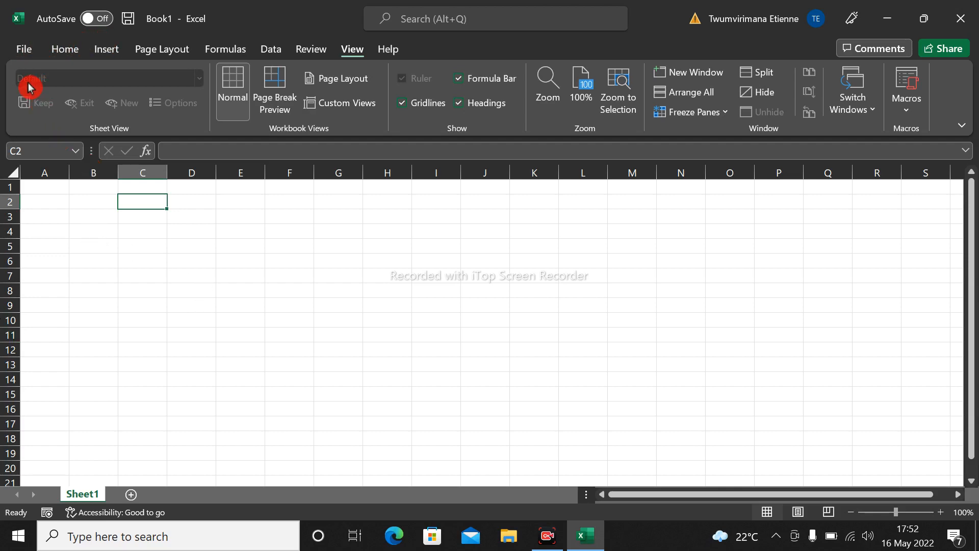
left_click(25, 50)
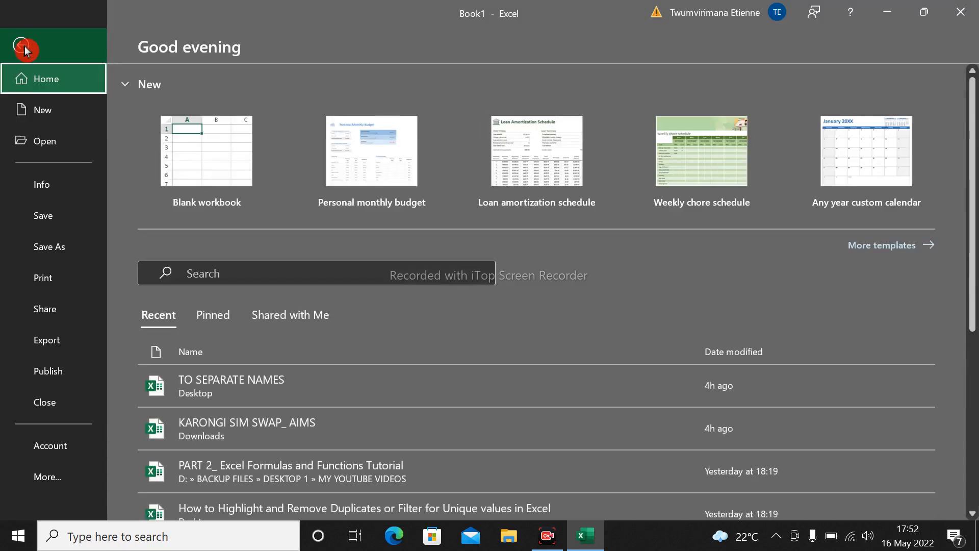
left_click(22, 47)
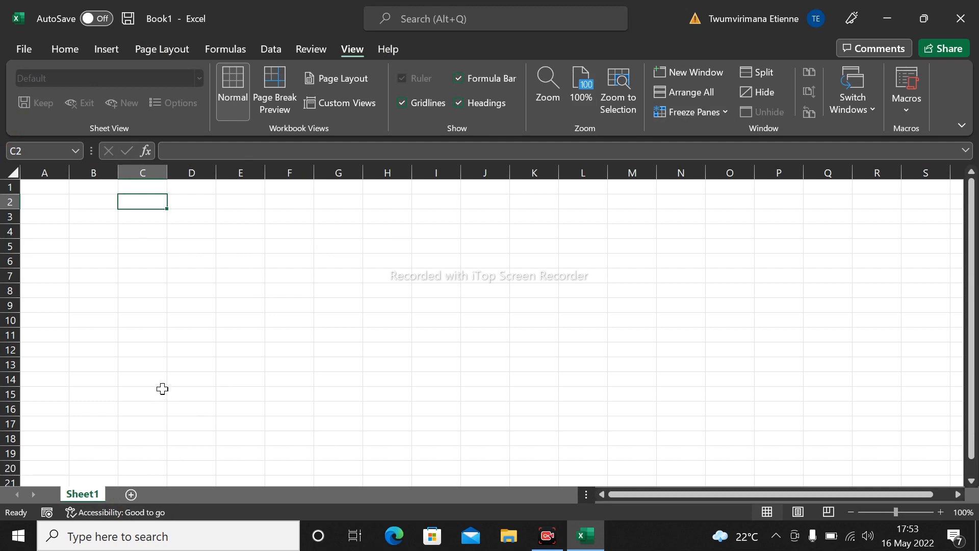
- Add two new worksheets to the workbook and return to Sheet1
left_click(131, 494)
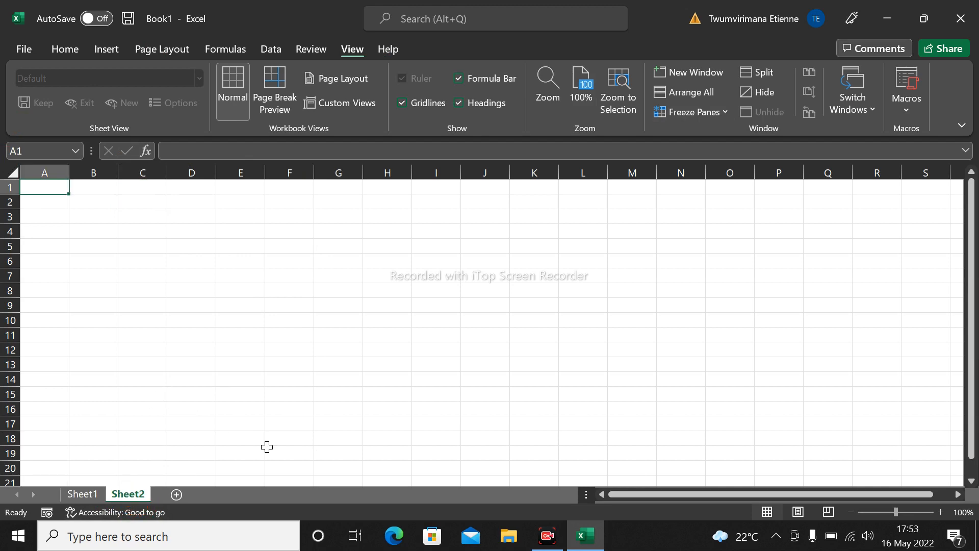
left_click(175, 494)
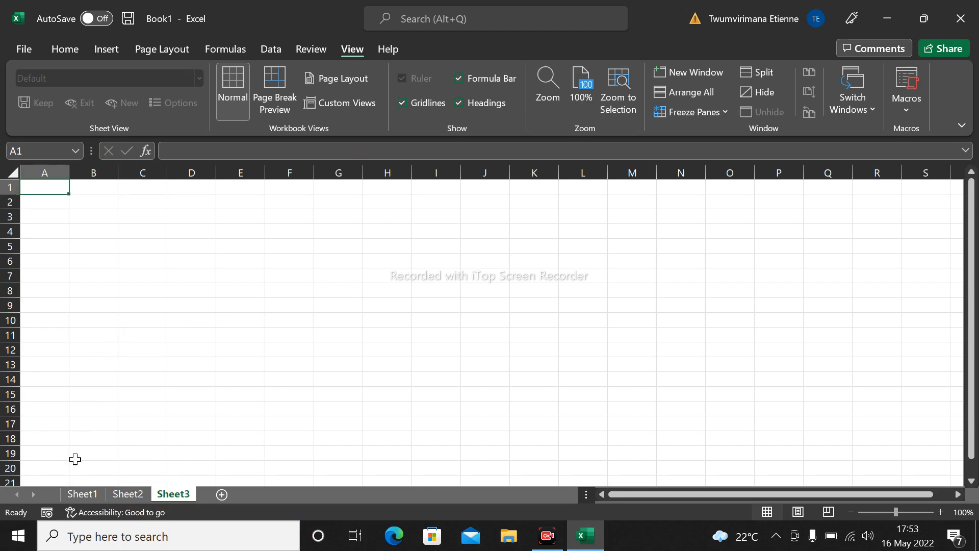
left_click(80, 494)
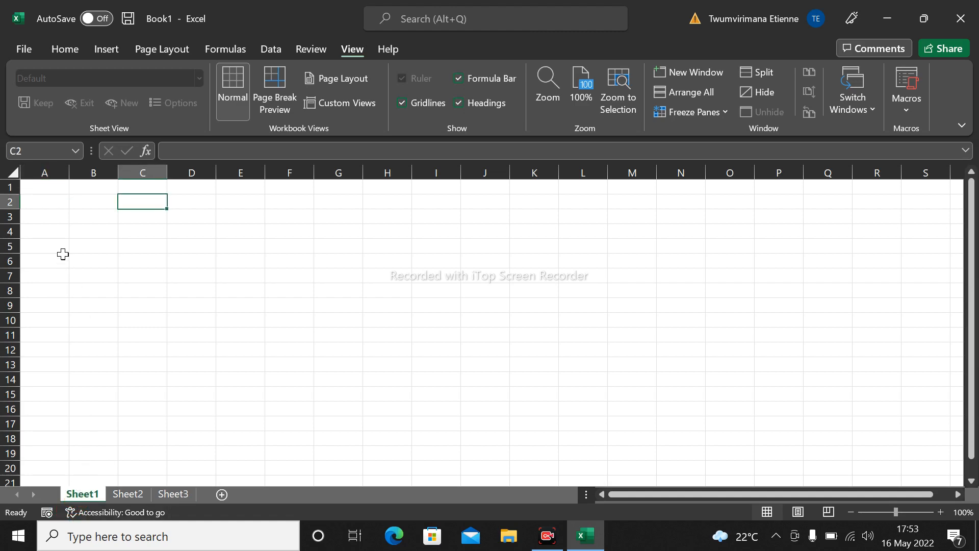
- Select cells A1, B2 and A2 in Sheet1 by turns, ending on A1, and switch to Sheet2 and back to Sheet1
left_click(44, 190)
left_click(90, 200)
left_click(41, 189)
left_click(48, 207)
left_click(83, 197)
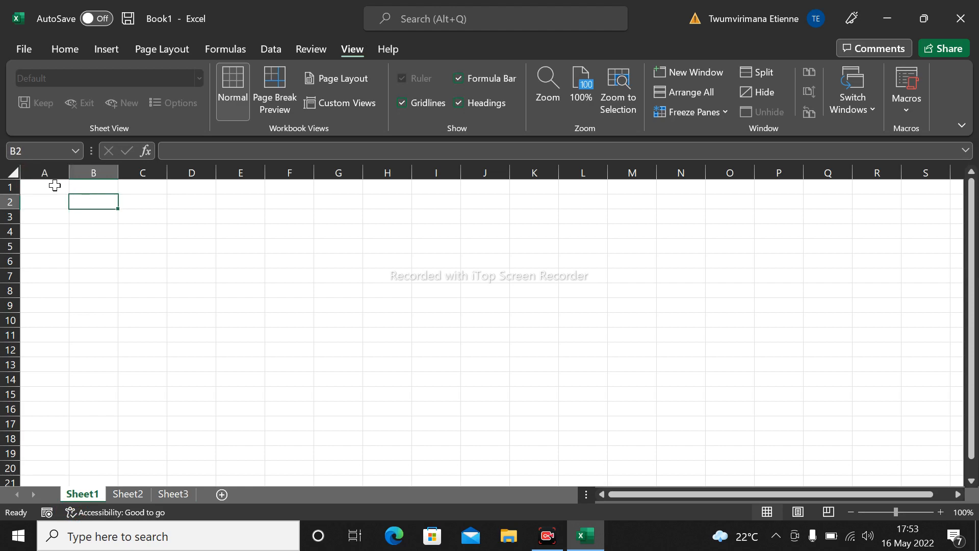
left_click(53, 185)
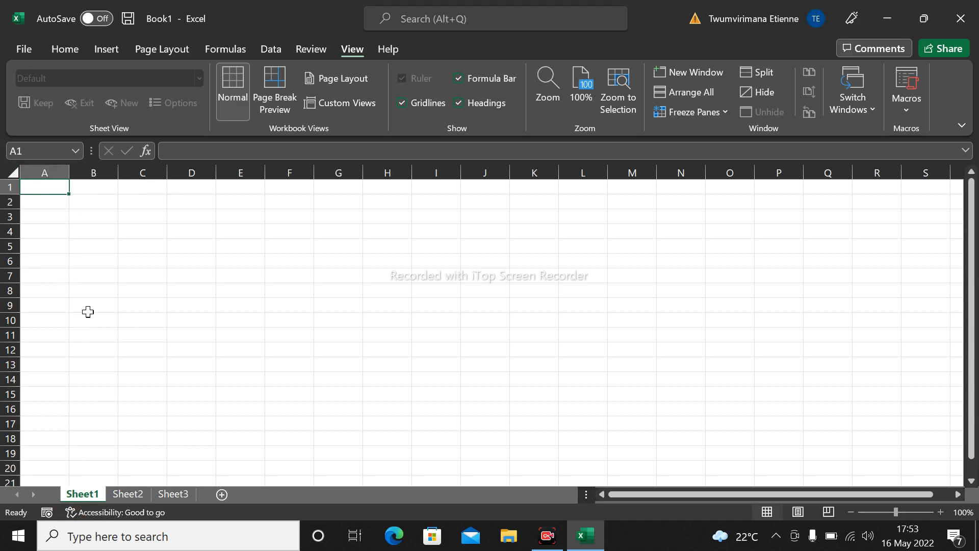
left_click(137, 499)
left_click(91, 495)
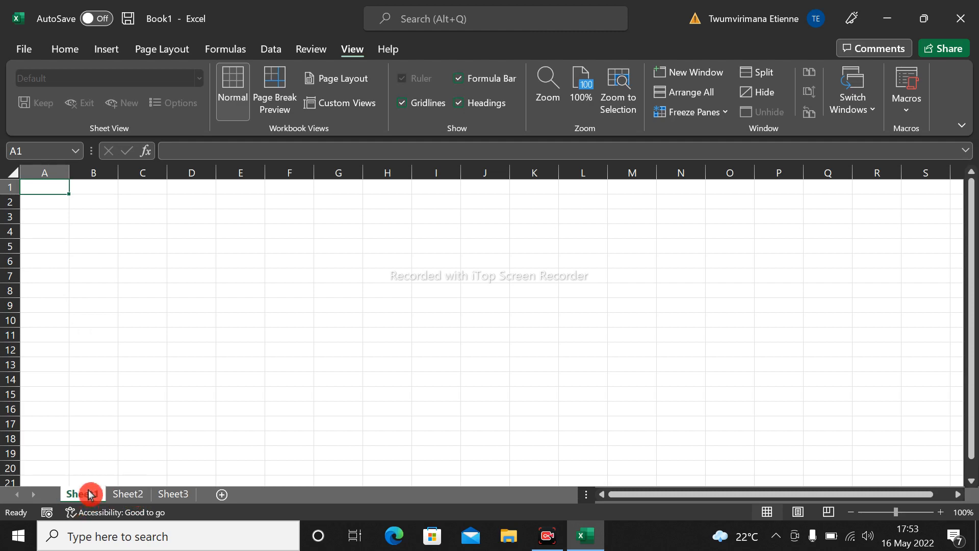
- Start saving the workbook as a new file, browse the Music, Downloads and Documents folders, and choose the Desktop as the location
left_click(24, 49)
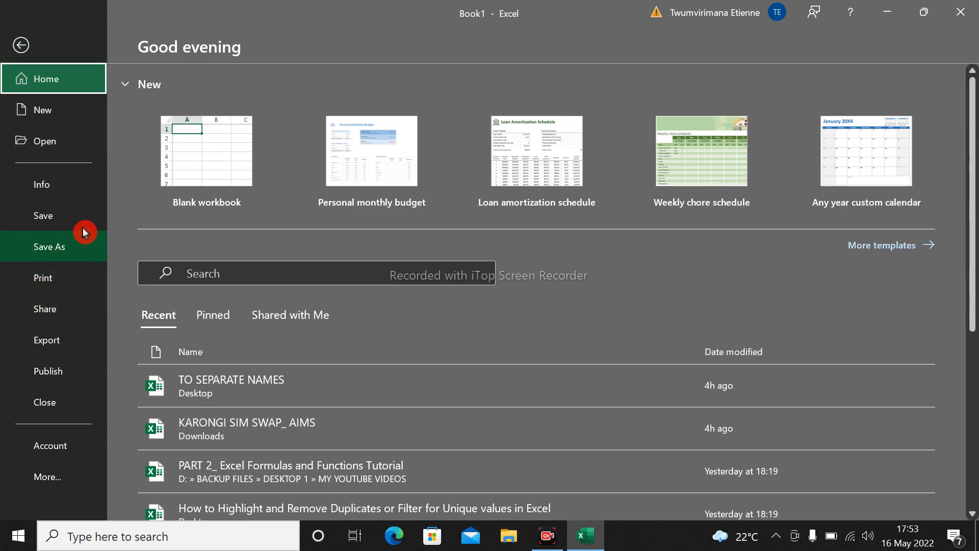
left_click(71, 242)
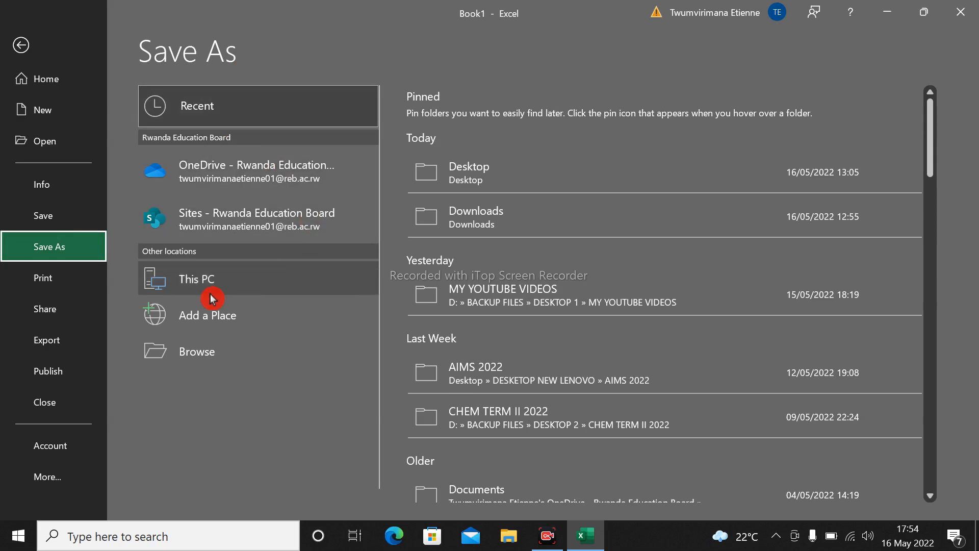
left_click(204, 357)
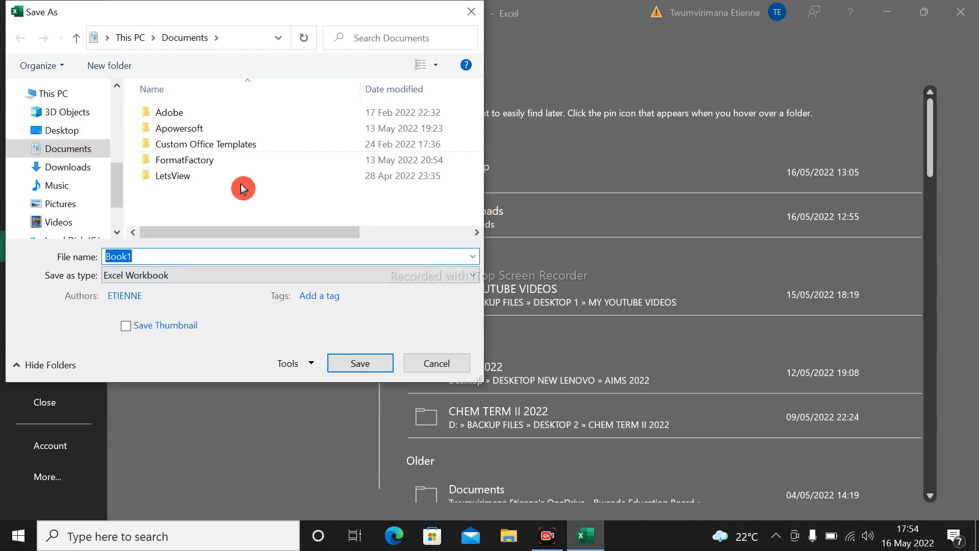
left_click(102, 128)
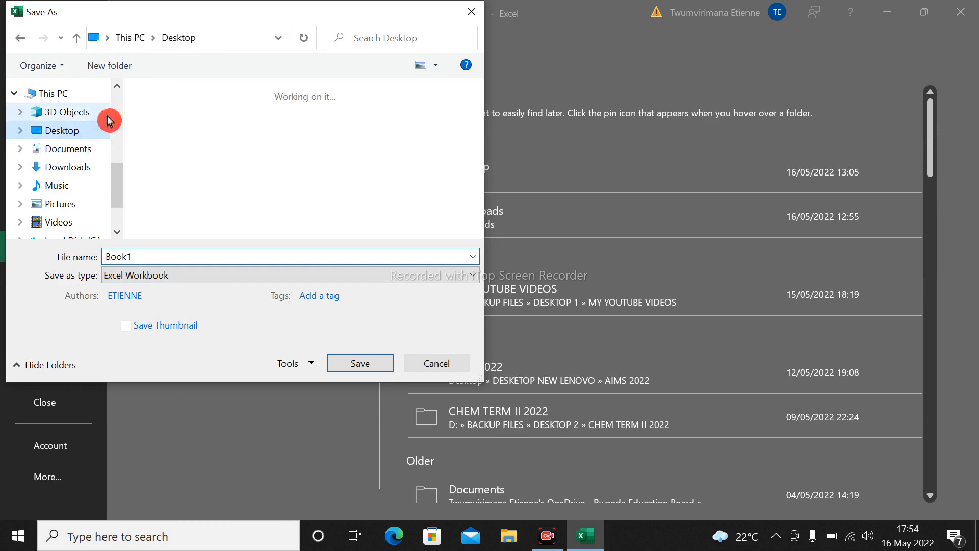
left_click(58, 187)
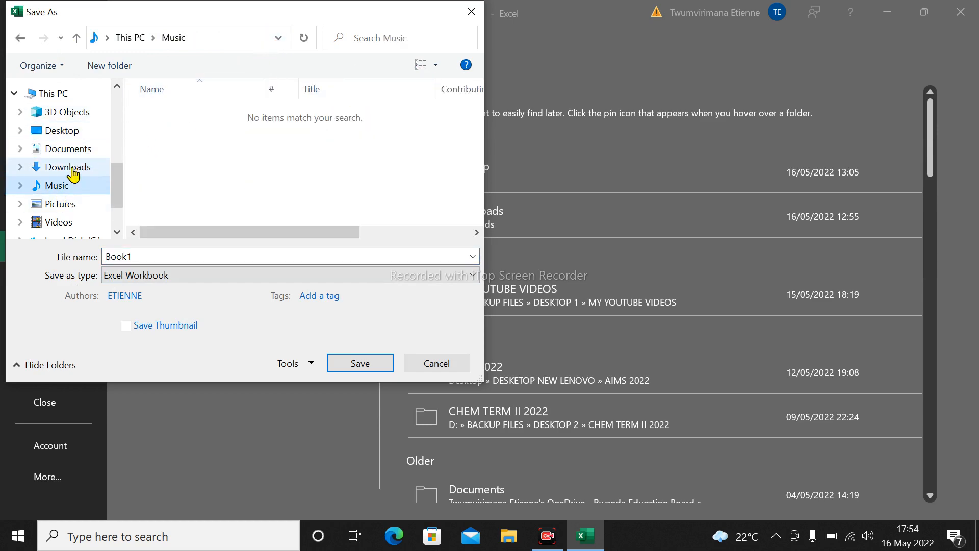
left_click(70, 169)
left_click(76, 149)
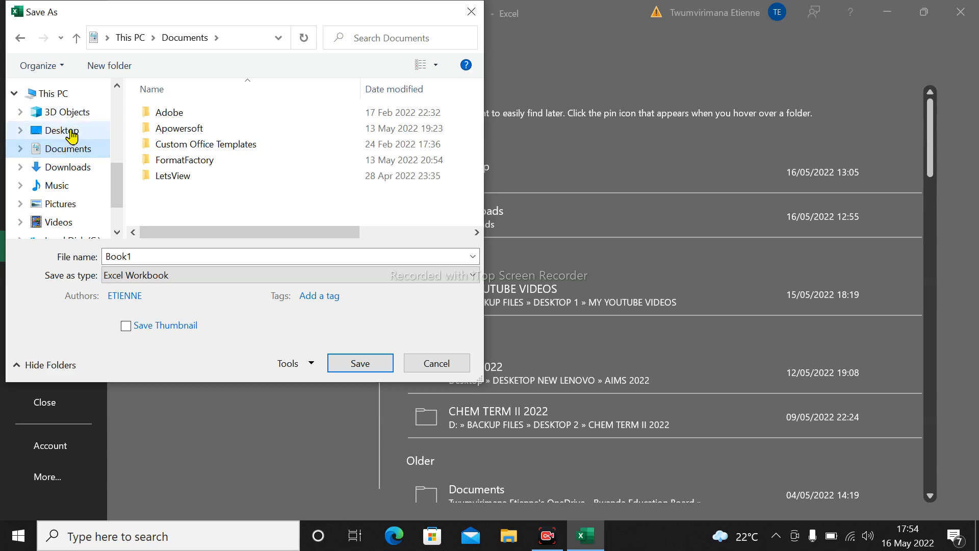
left_click(73, 132)
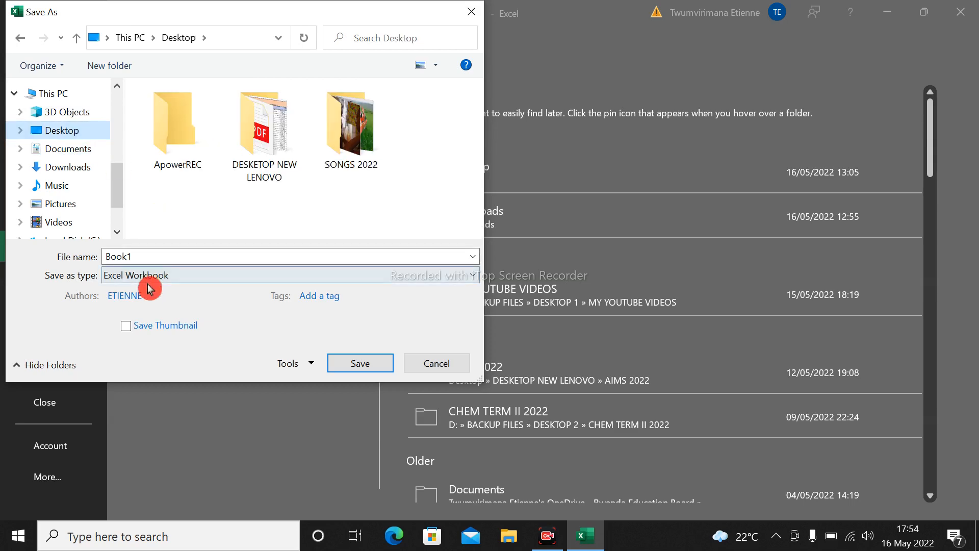
- Name the workbook EXCEL TEMPLATE 1, review the available file types, and save it as an Excel Workbook
double_click(135, 257)
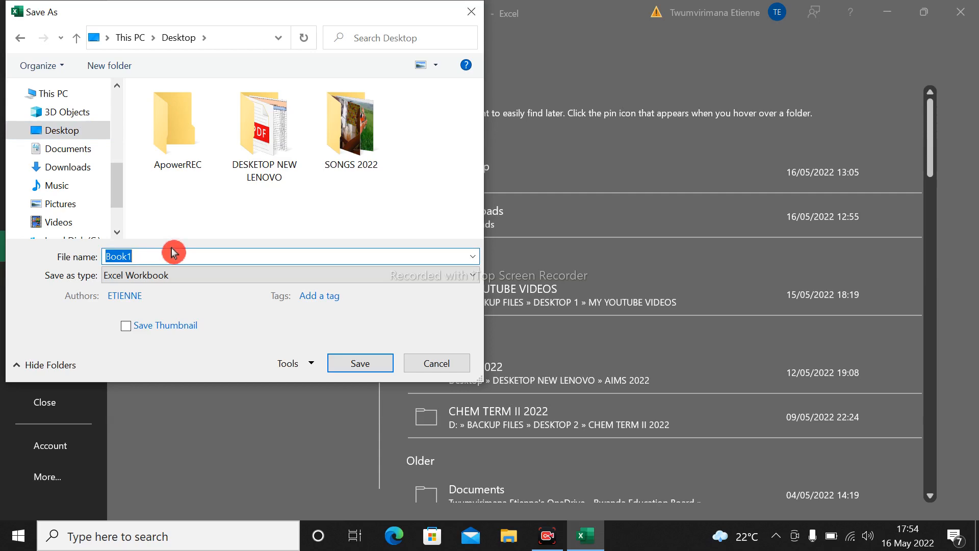
type("TEMPLATE")
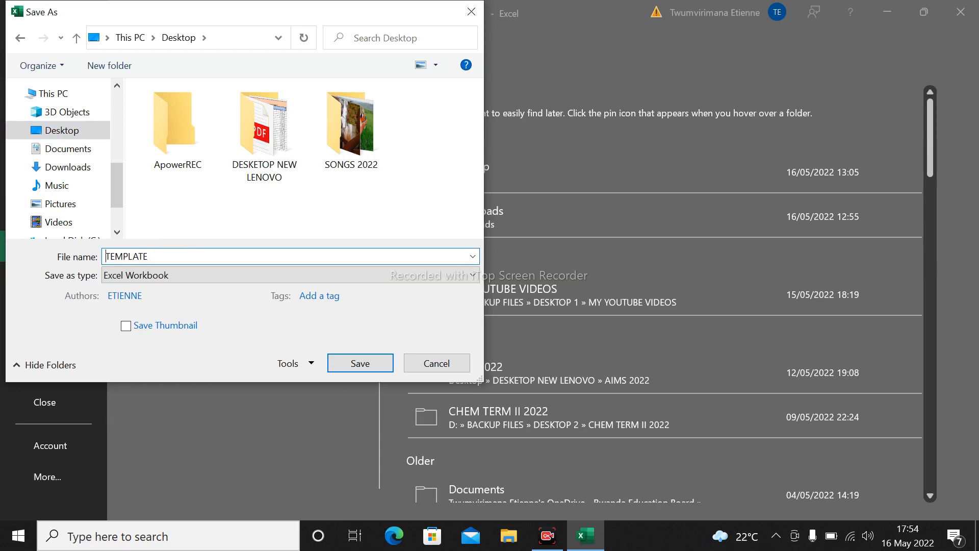
key("Home")
type("EXC")
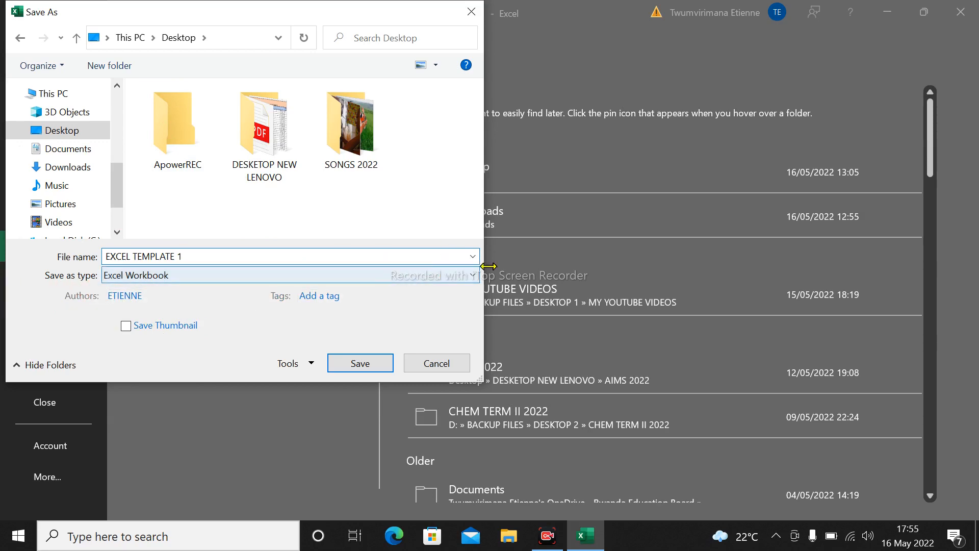
left_click(472, 276)
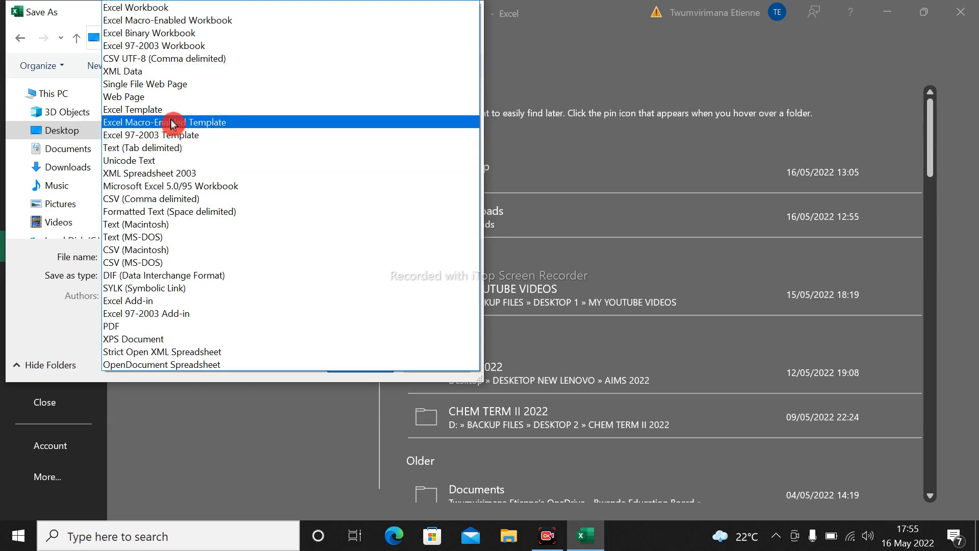
left_click(21, 45)
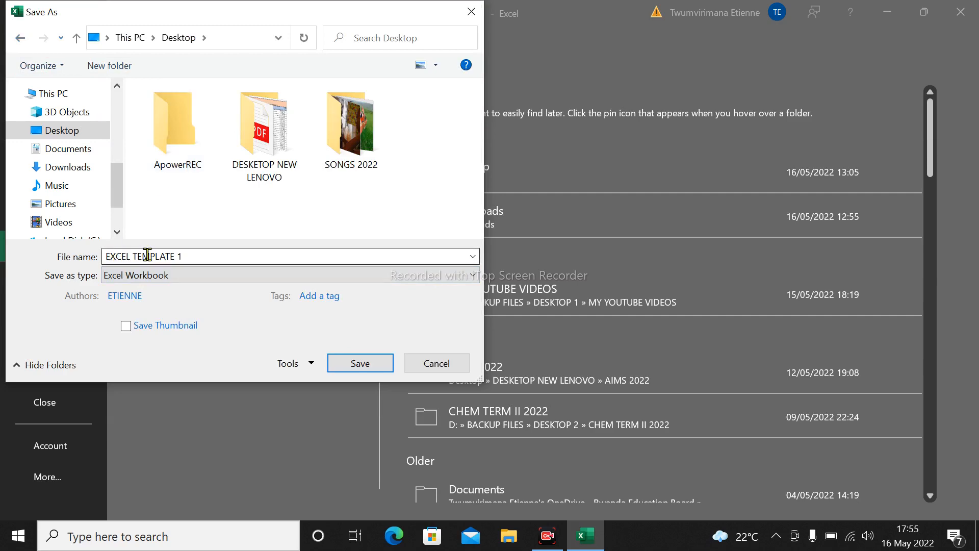
left_click_drag(293, 251, 164, 245)
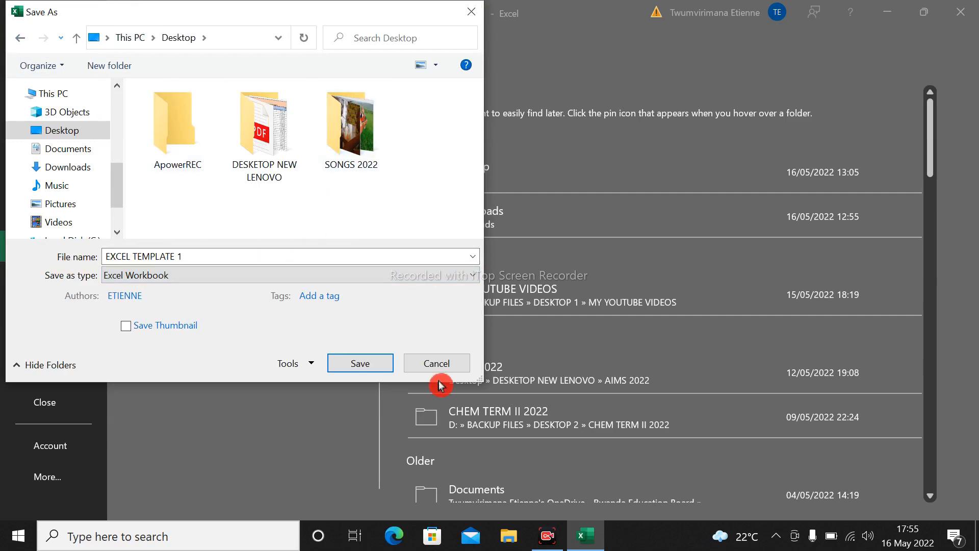
left_click(362, 361)
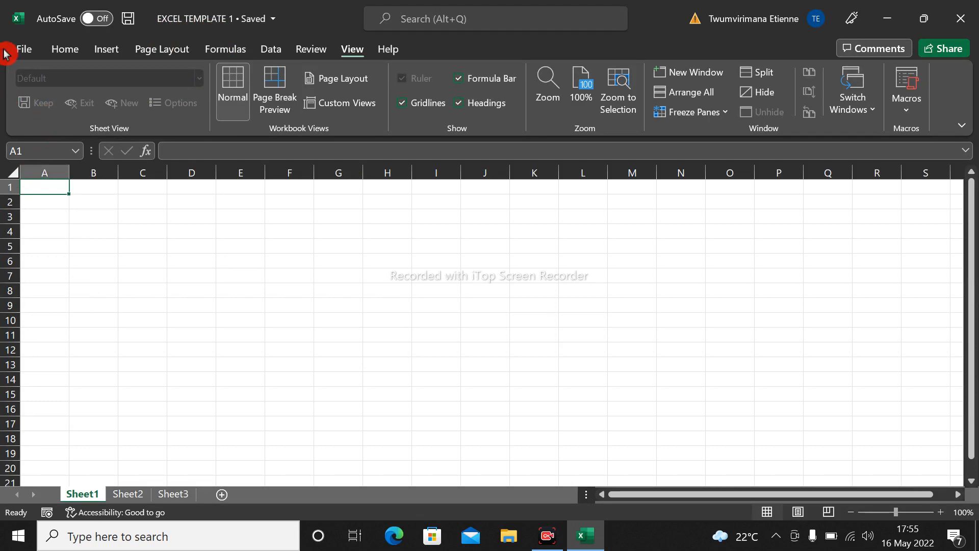
- Examine the workbook's sharing options and print settings without sharing or printing, and return to the worksheet
left_click(23, 50)
left_click(48, 316)
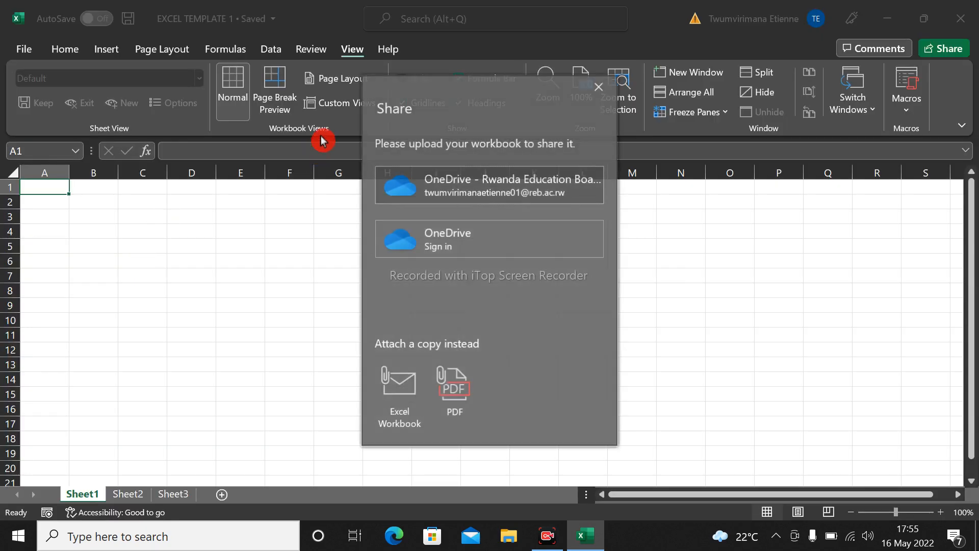
left_click(599, 86)
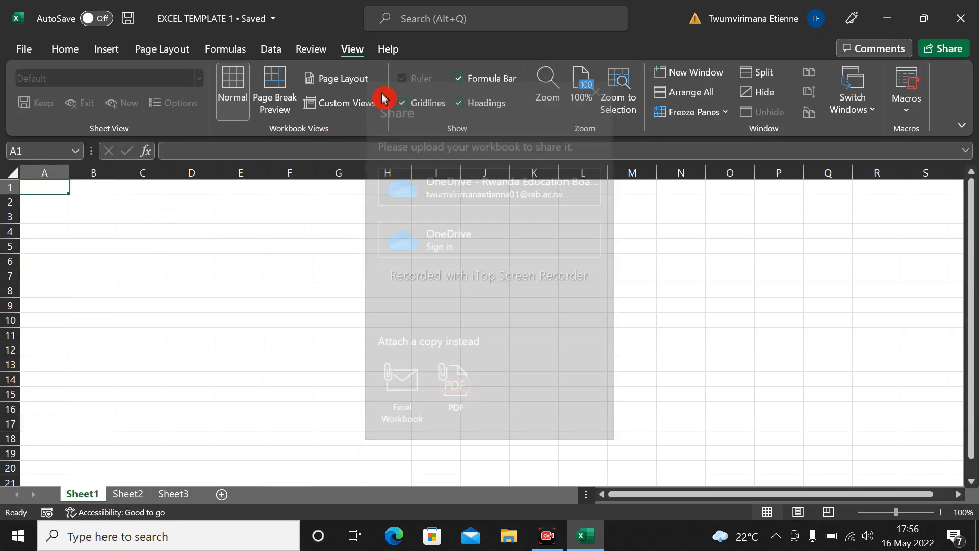
left_click(23, 48)
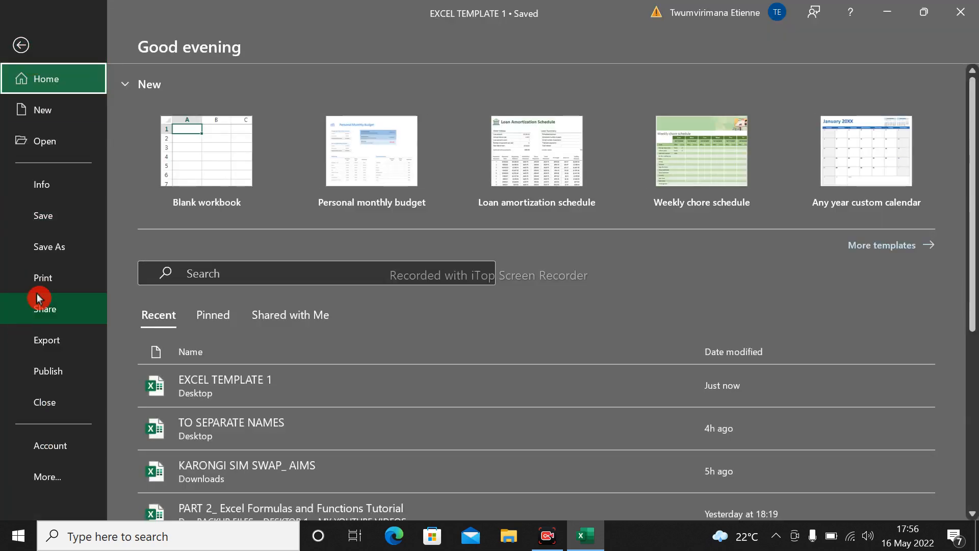
left_click(50, 280)
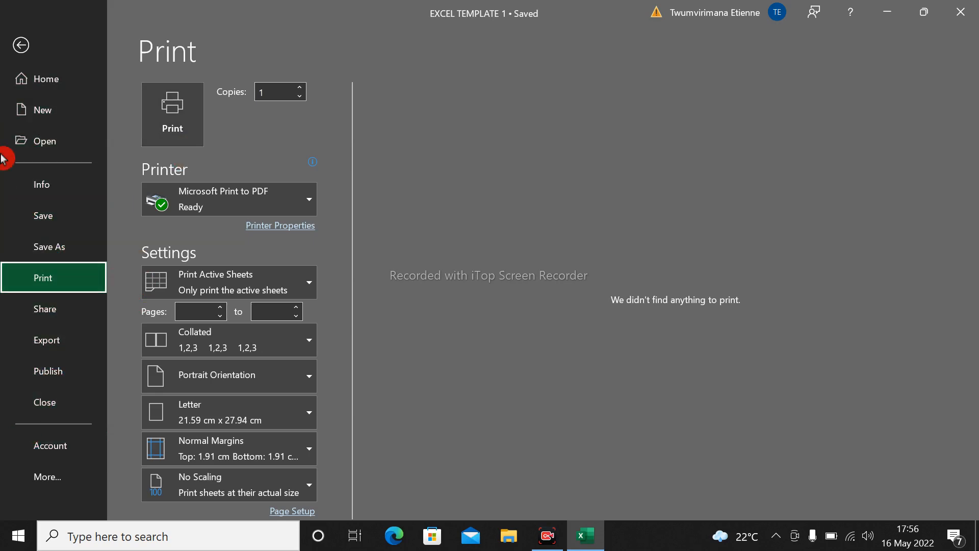
left_click(20, 46)
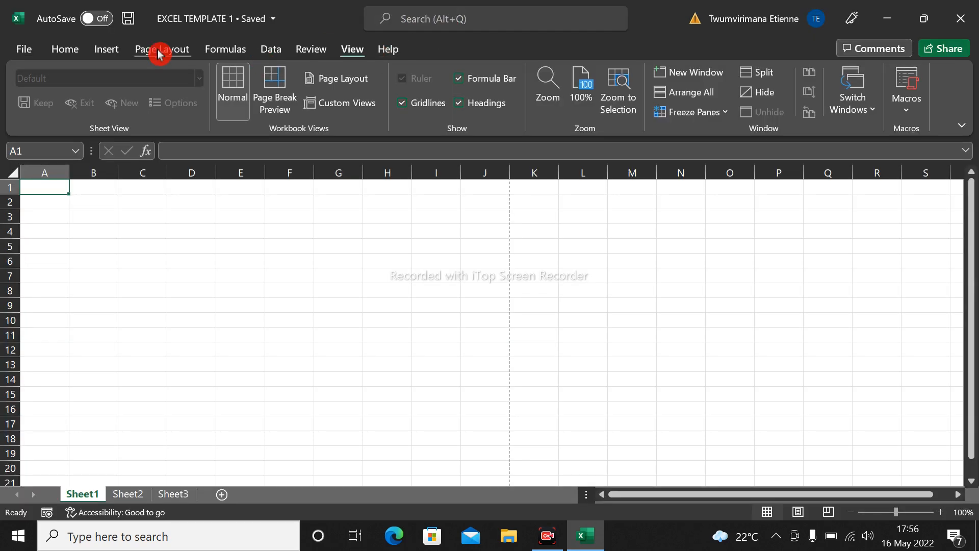
- Show the Home commands and point out their groups, including Undo, Number and Editing
left_click(65, 51)
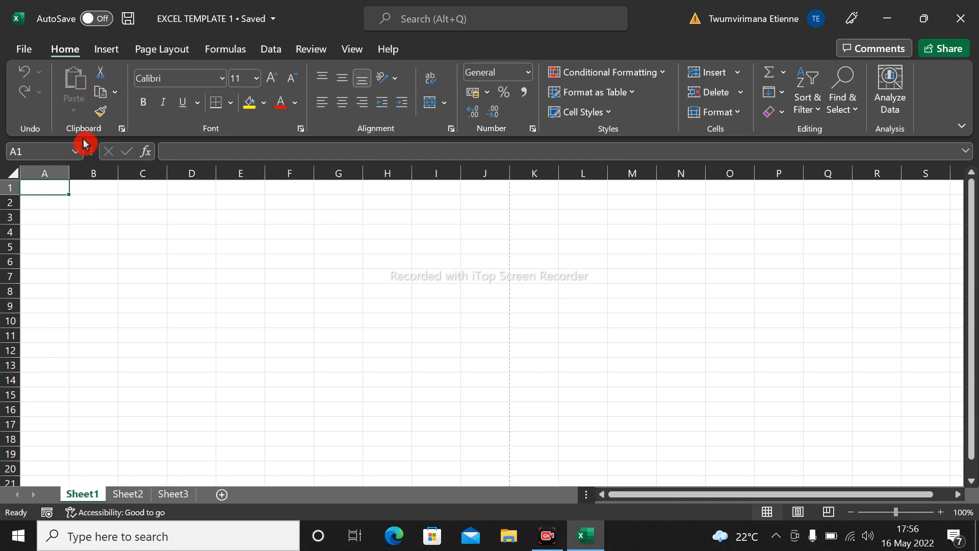
left_click(484, 134)
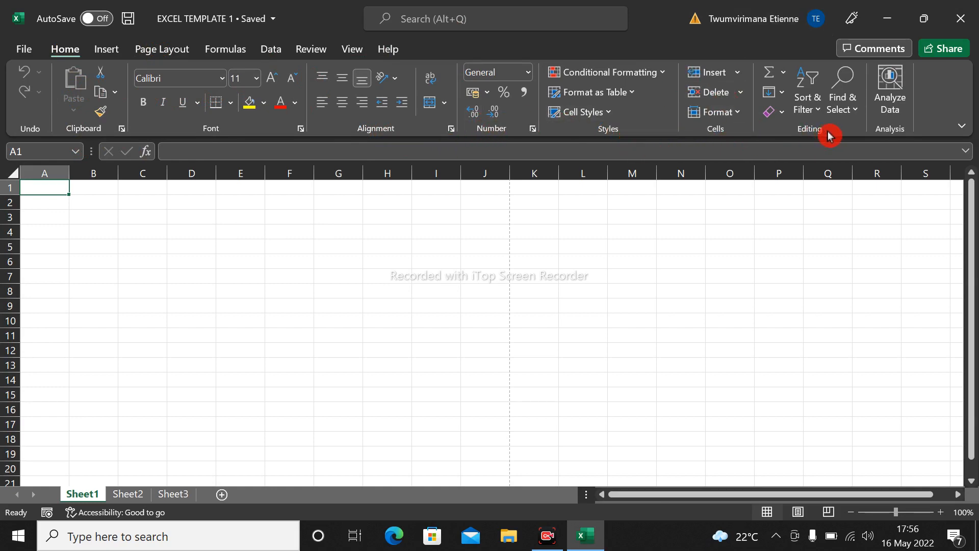
left_click(19, 125)
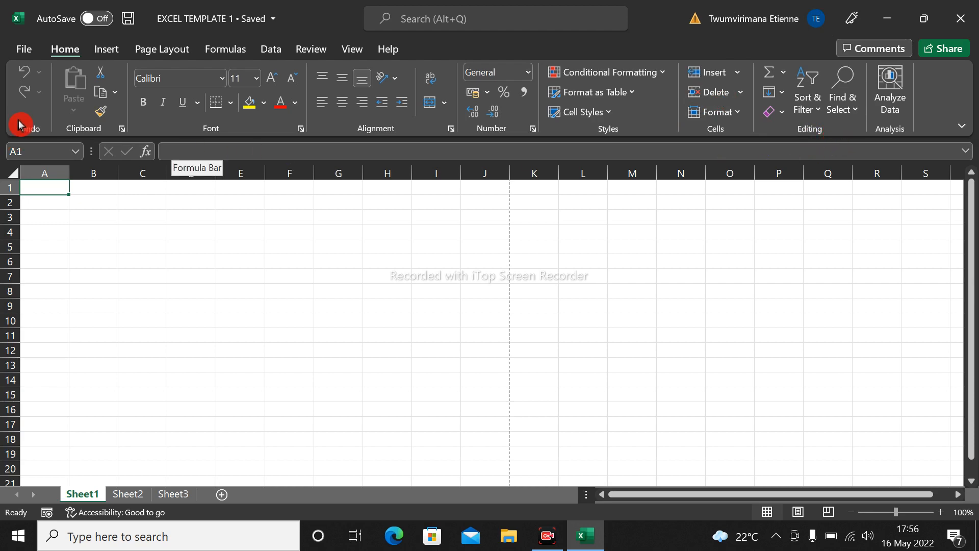
- Show the Insert commands and look through the available 2-D and 3-D column and bar chart types without inserting one
left_click(108, 49)
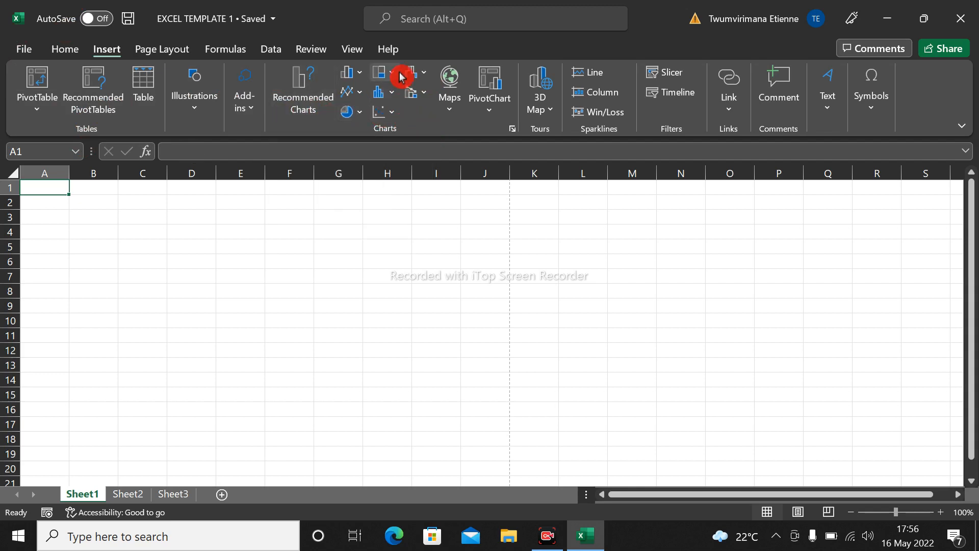
left_click(363, 71)
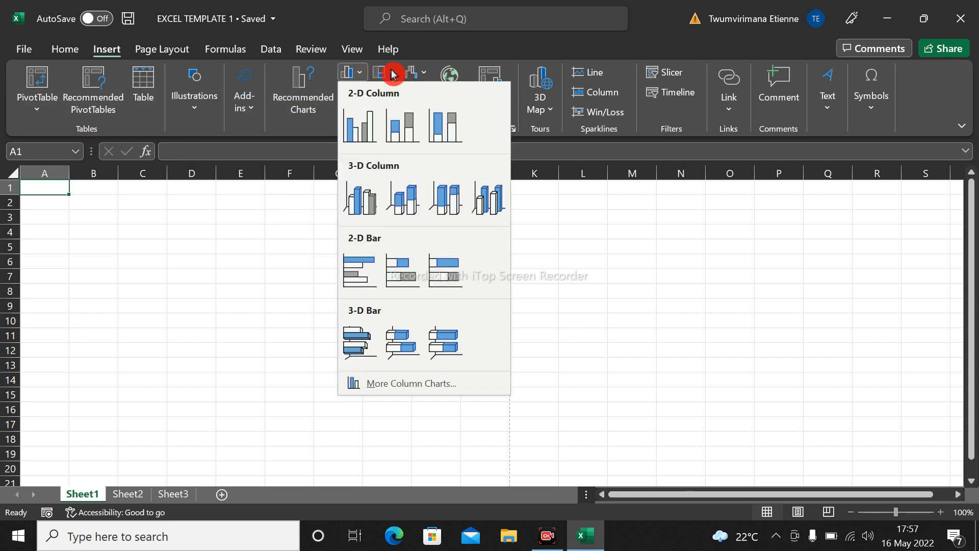
left_click(573, 241)
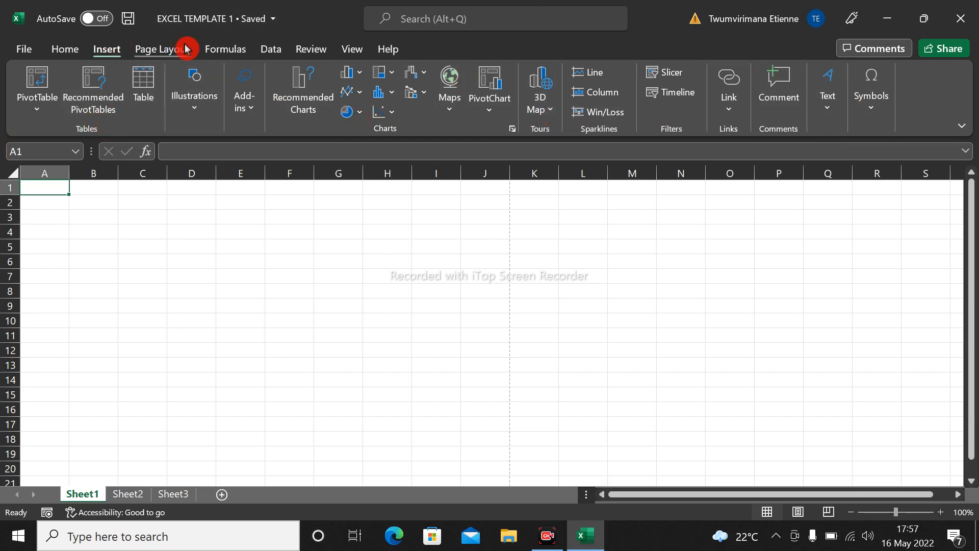
- Show the Page Layout commands and review the choices for margins, portrait or landscape orientation, and paper size without changing them
left_click(179, 57)
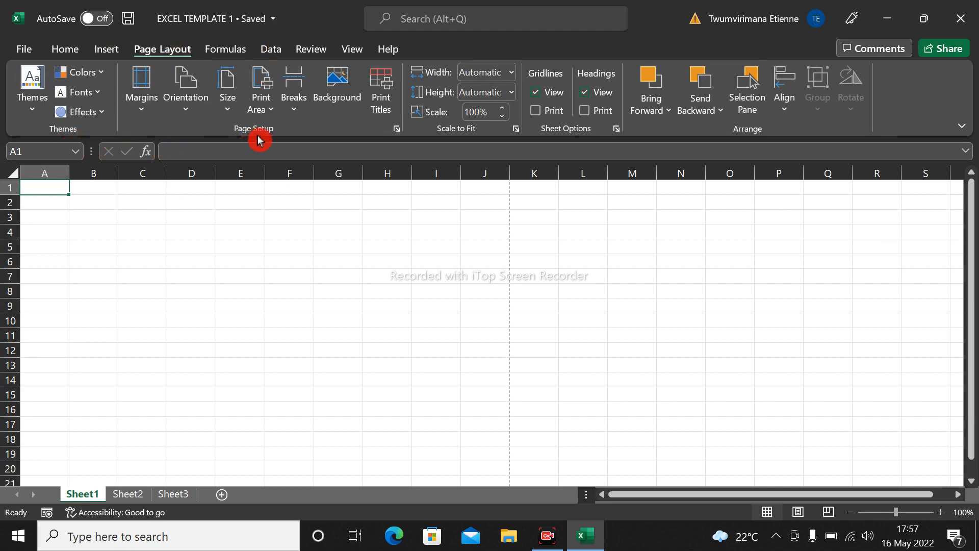
left_click(144, 108)
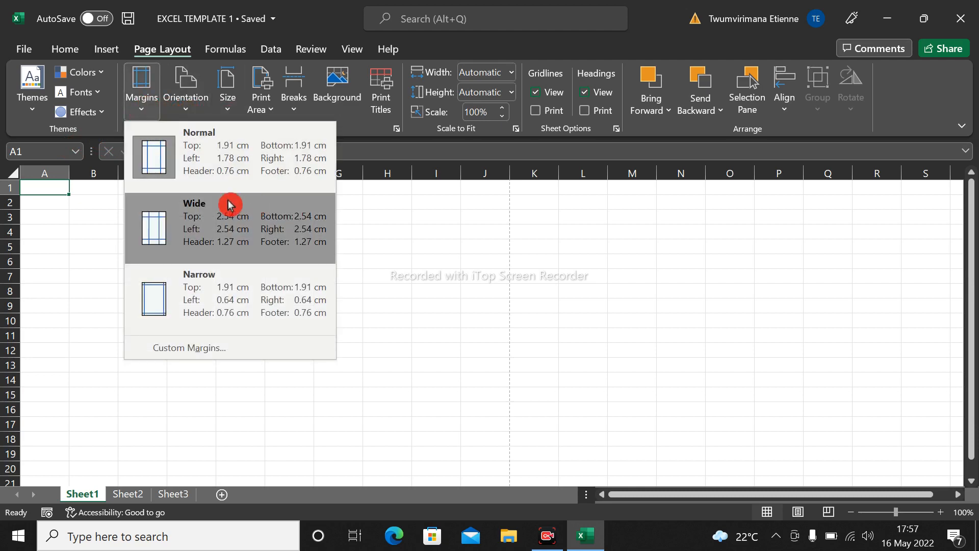
left_click(462, 266)
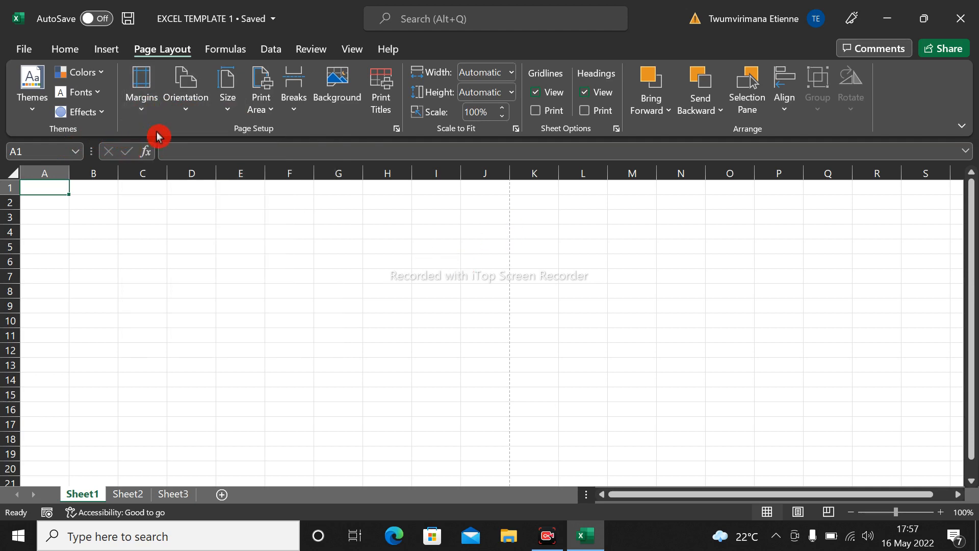
left_click(185, 112)
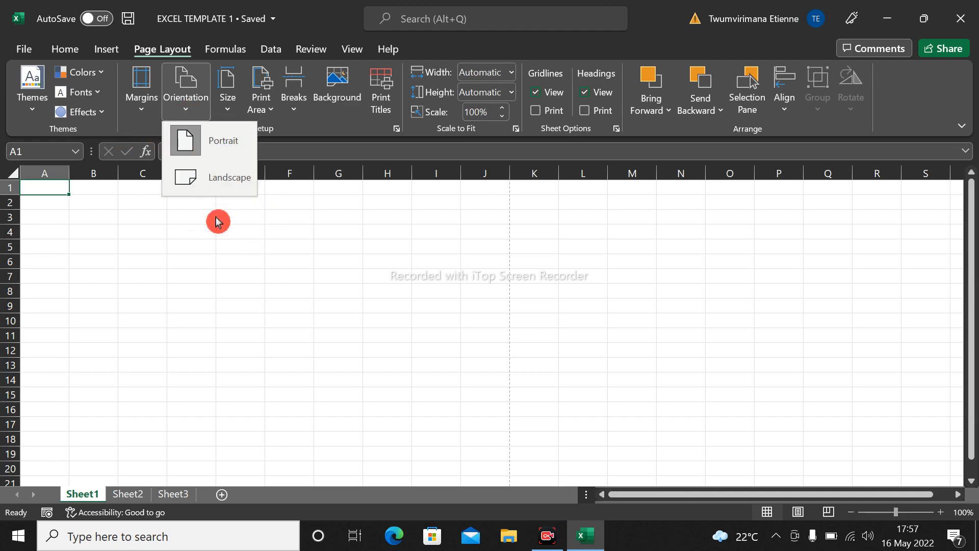
left_click(228, 236)
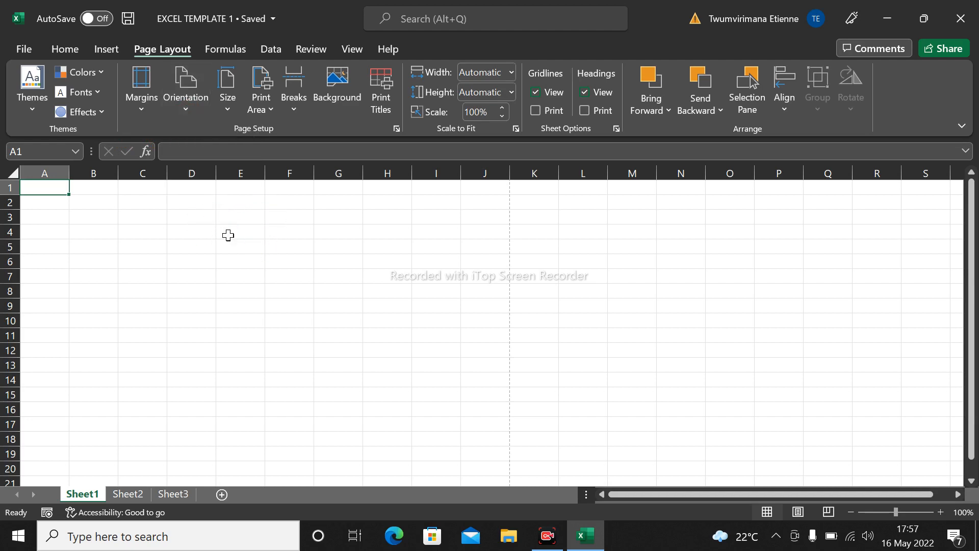
left_click(187, 119)
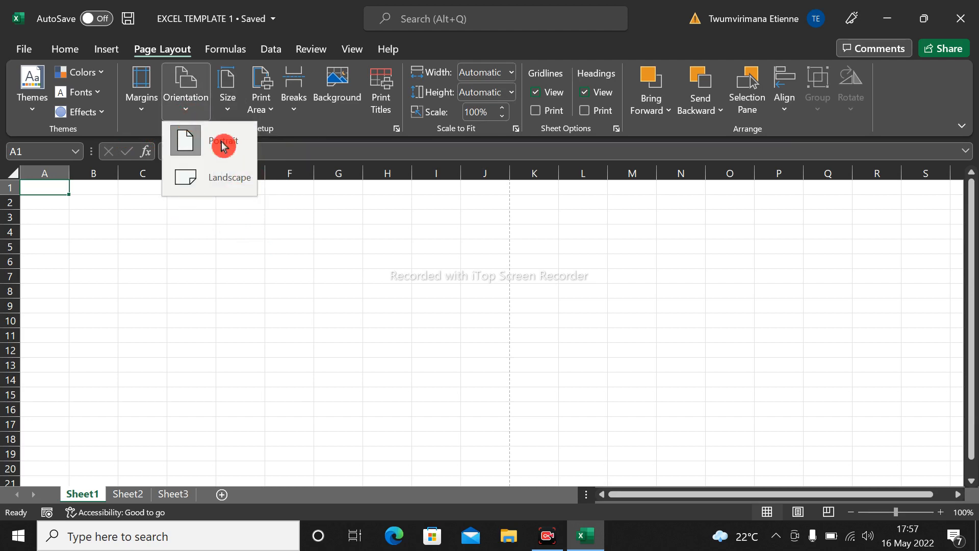
left_click(163, 226)
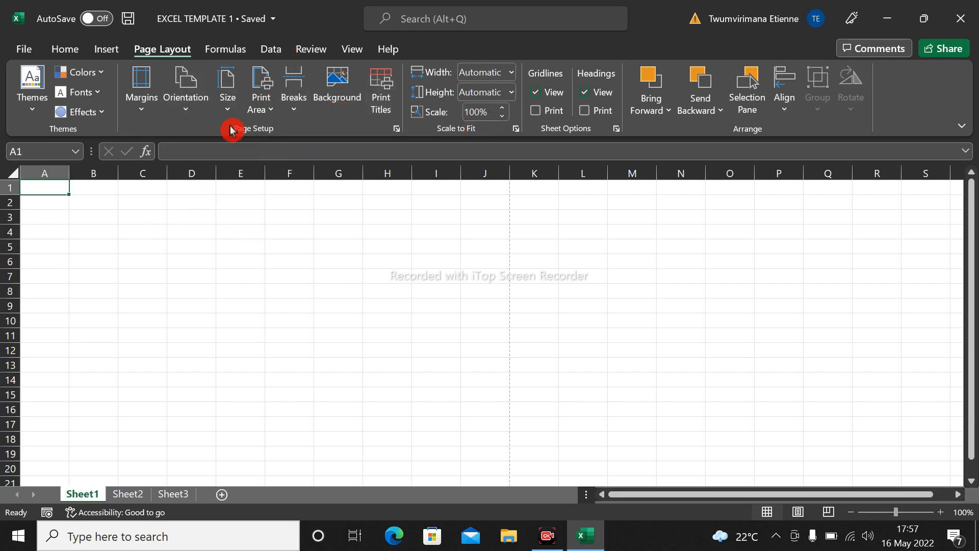
left_click(227, 120)
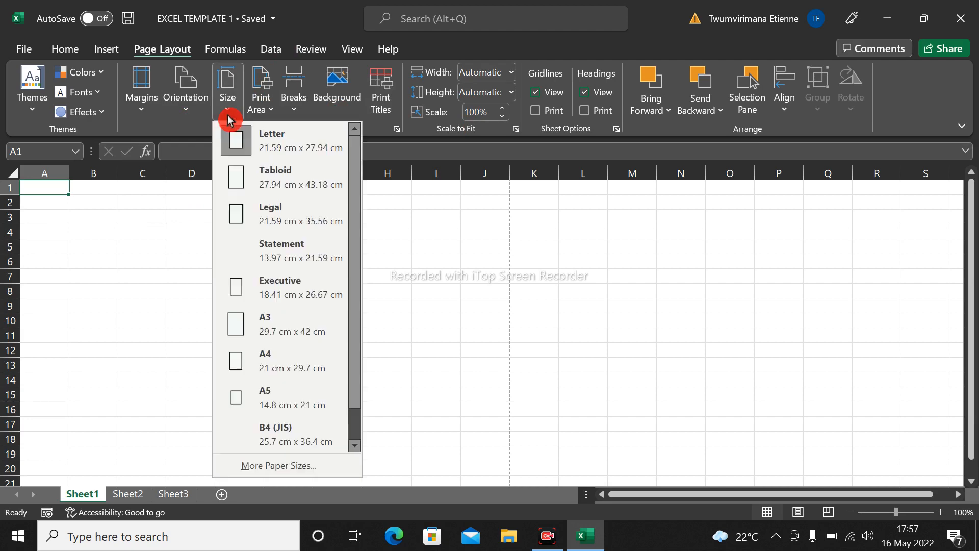
left_click(461, 278)
left_click(516, 129)
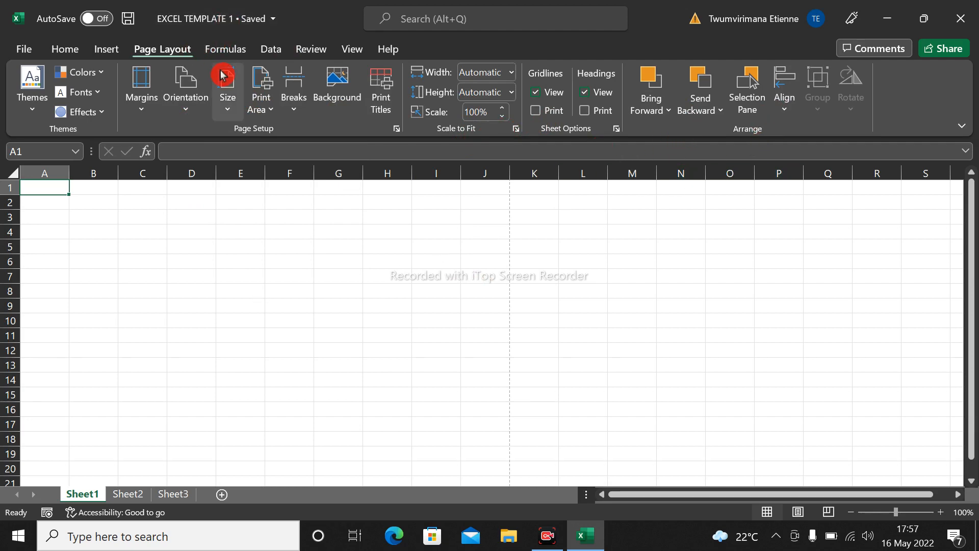
- Show the Formulas, Data and Review commands one after another
left_click(226, 49)
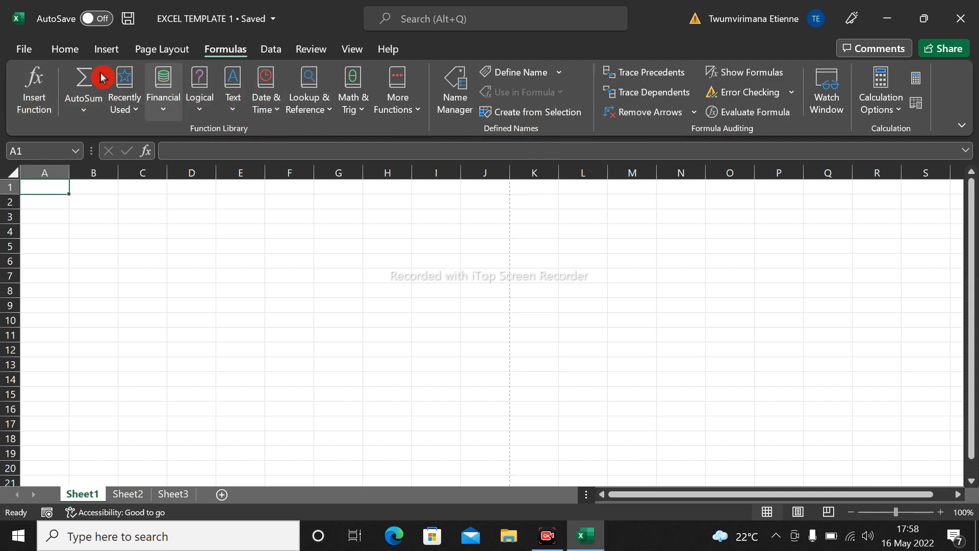
left_click(279, 51)
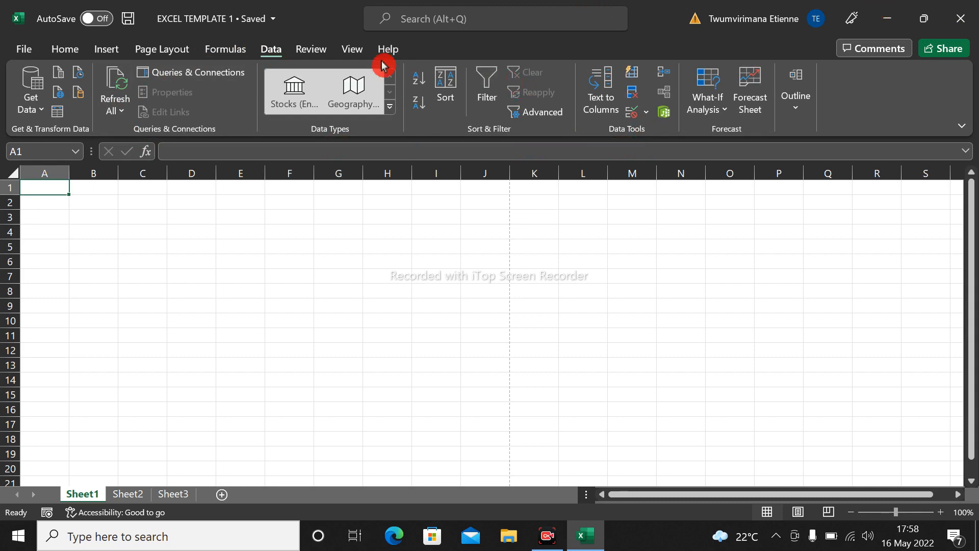
left_click(315, 50)
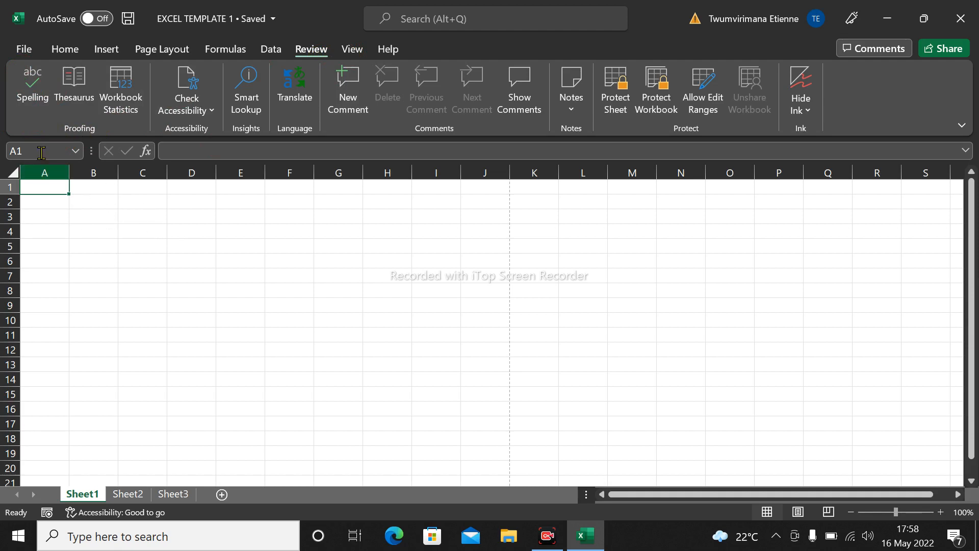
left_click(37, 102)
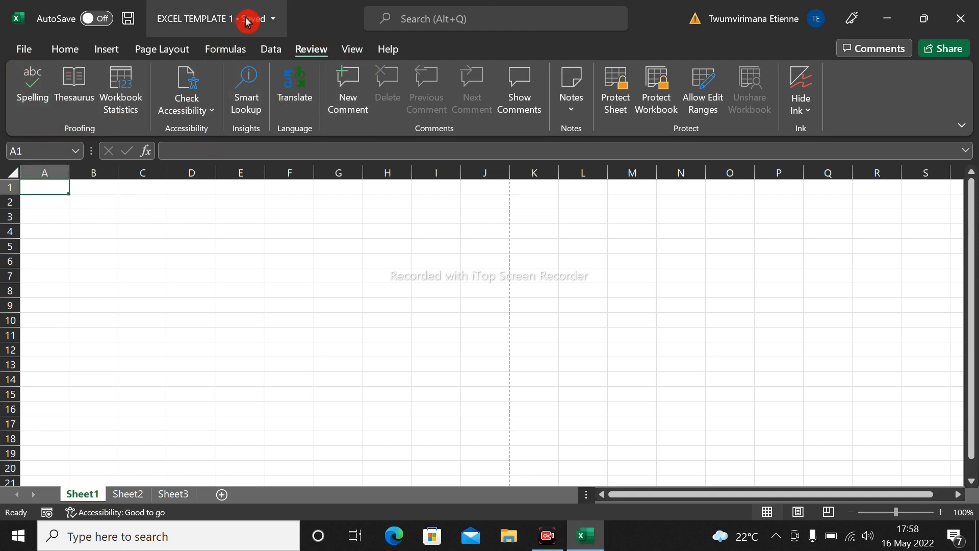
- Show the View commands, including the Zoom options applied at 100% magnification, and the Help commands
left_click(350, 49)
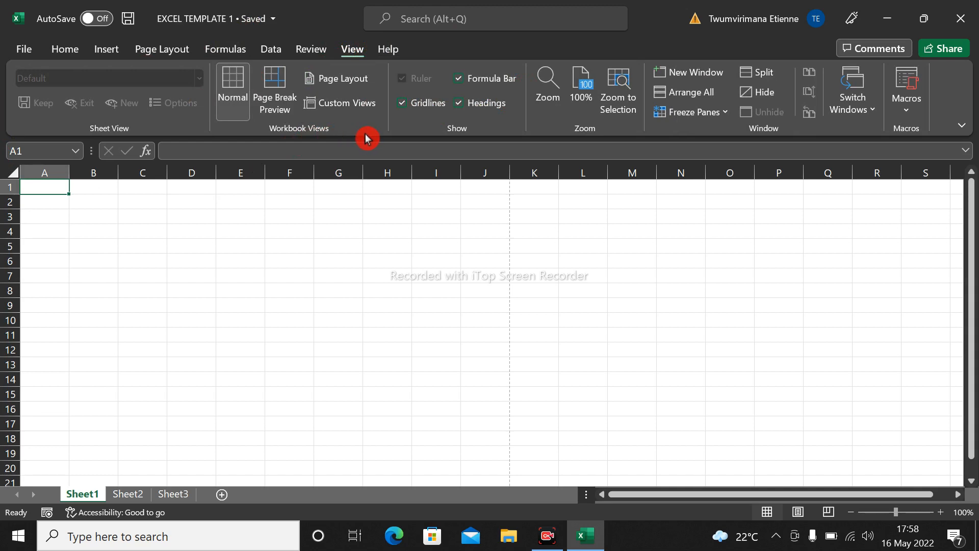
left_click(578, 102)
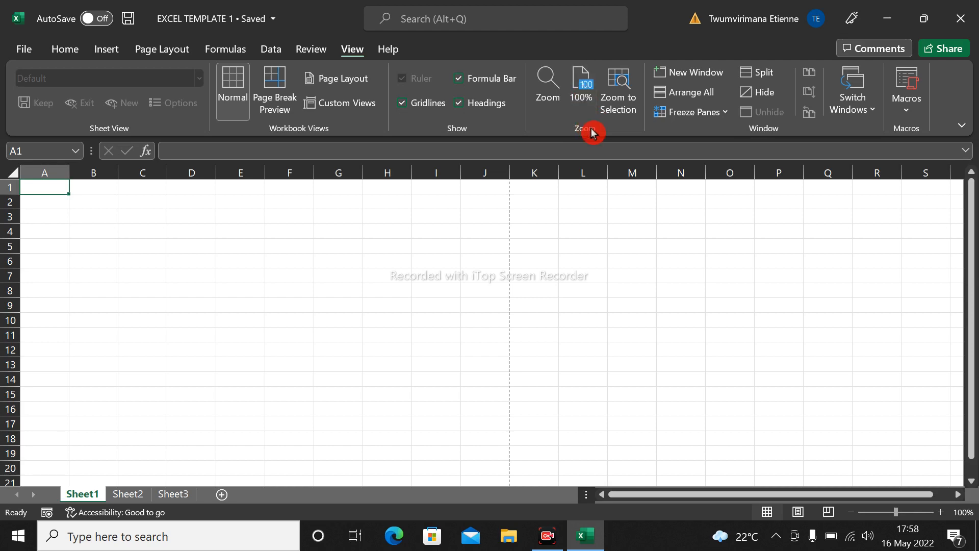
left_click(561, 87)
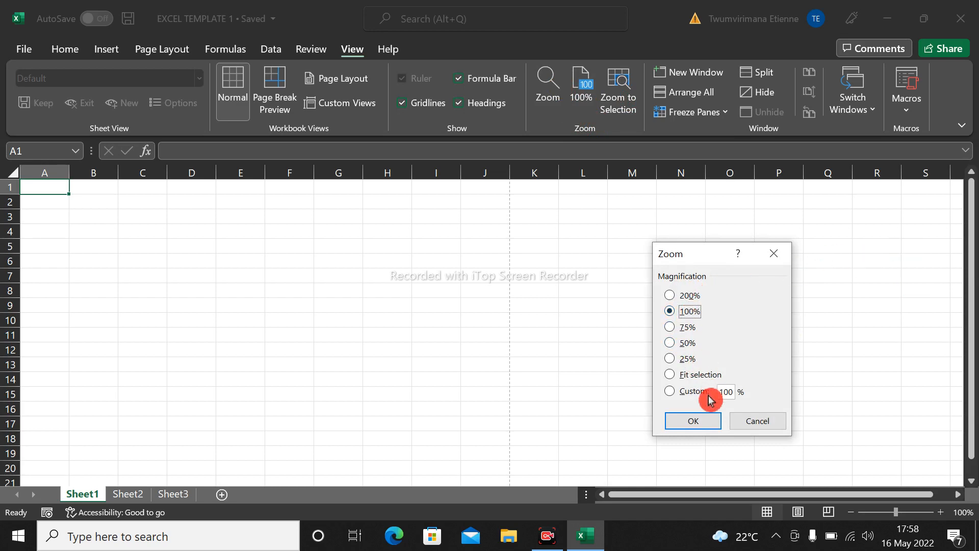
left_click(703, 421)
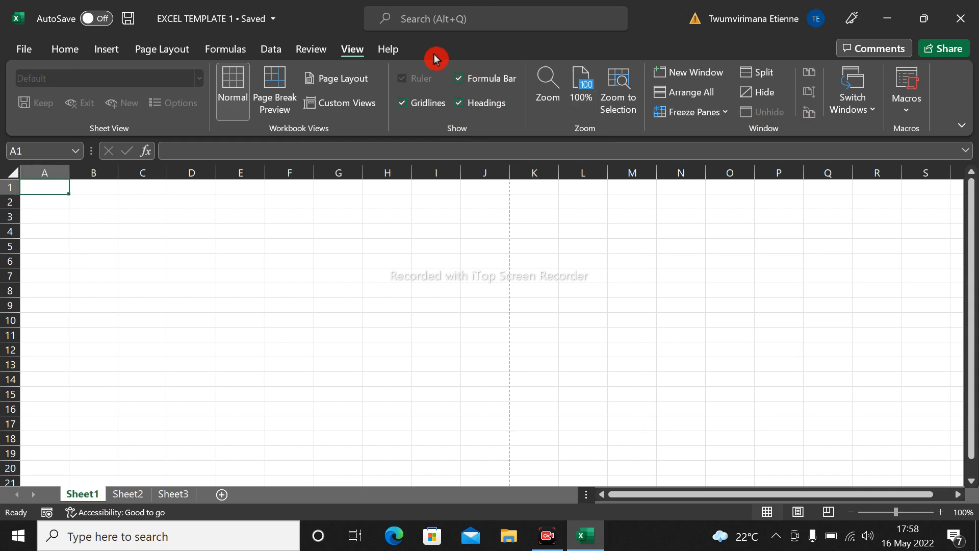
left_click(388, 49)
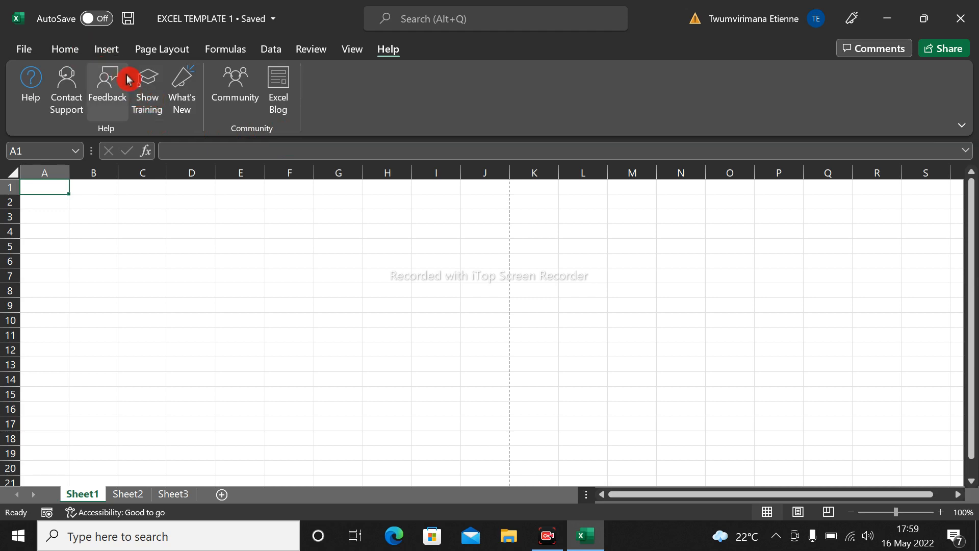
- Return to the Home commands and point out column A, row 1 and cell B4 by selecting them
left_click(62, 46)
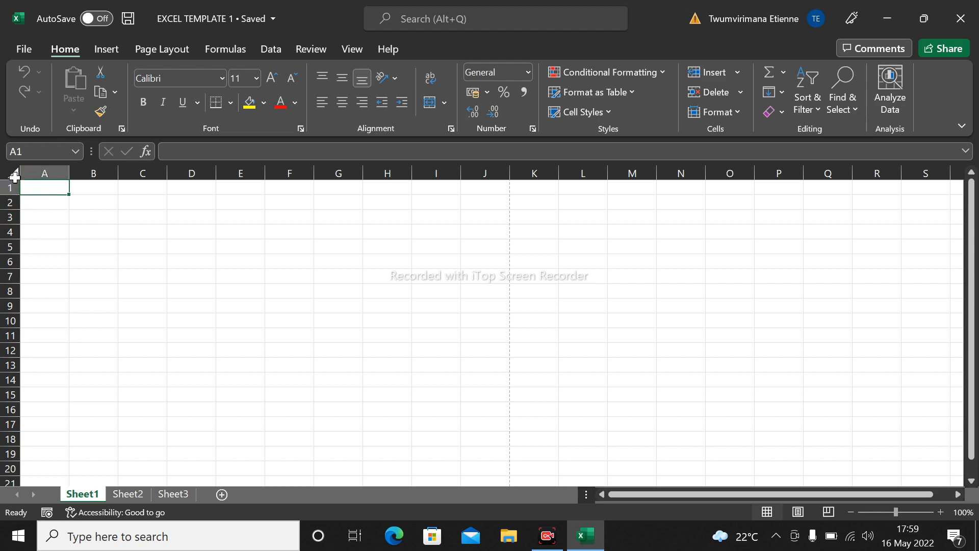
left_click(36, 173)
left_click(5, 188)
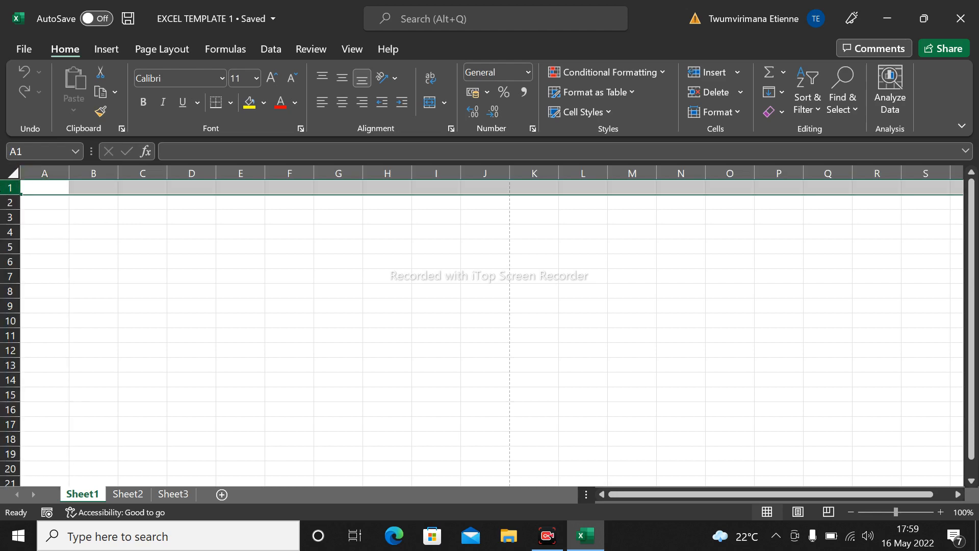
left_click(144, 233)
left_click(81, 232)
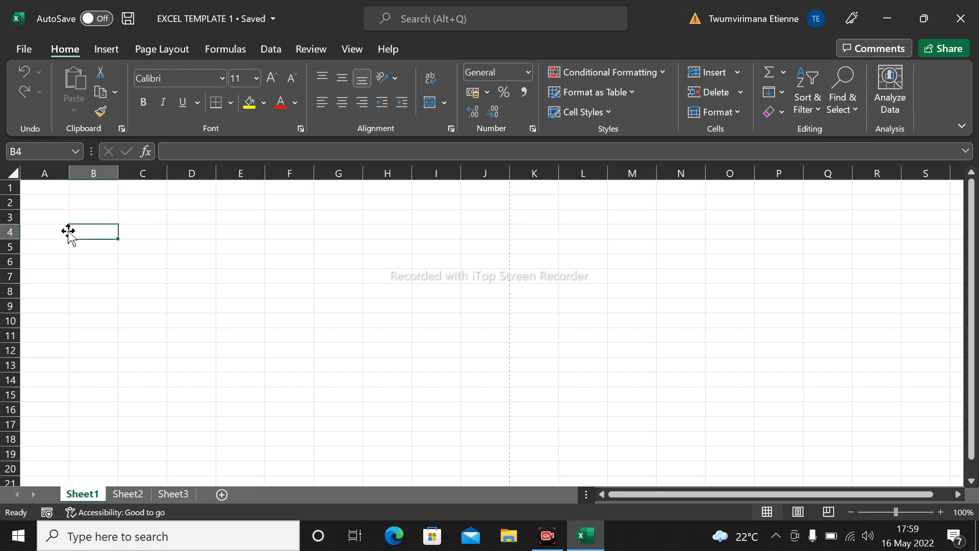
- Enter 1 in cell A4 and 2 in cell A5
left_click(62, 231)
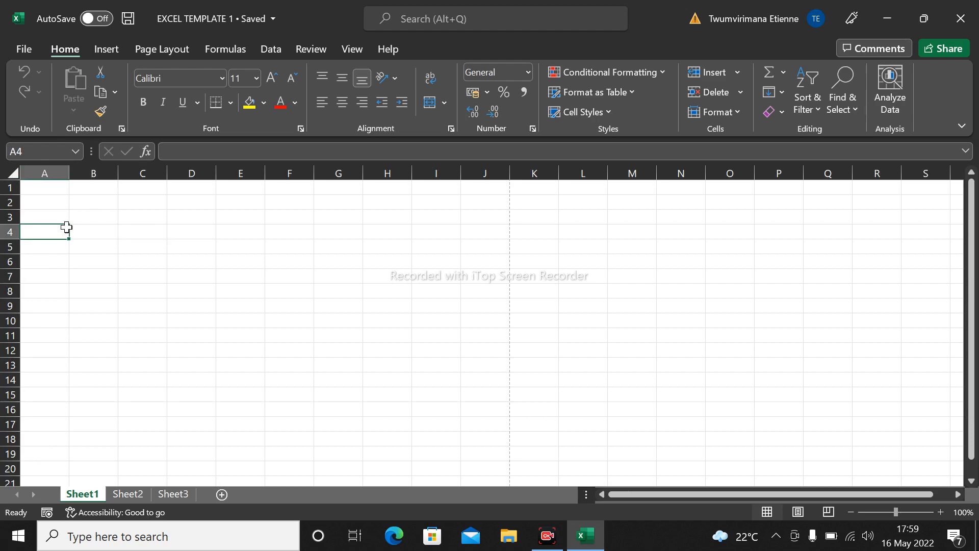
type("1")
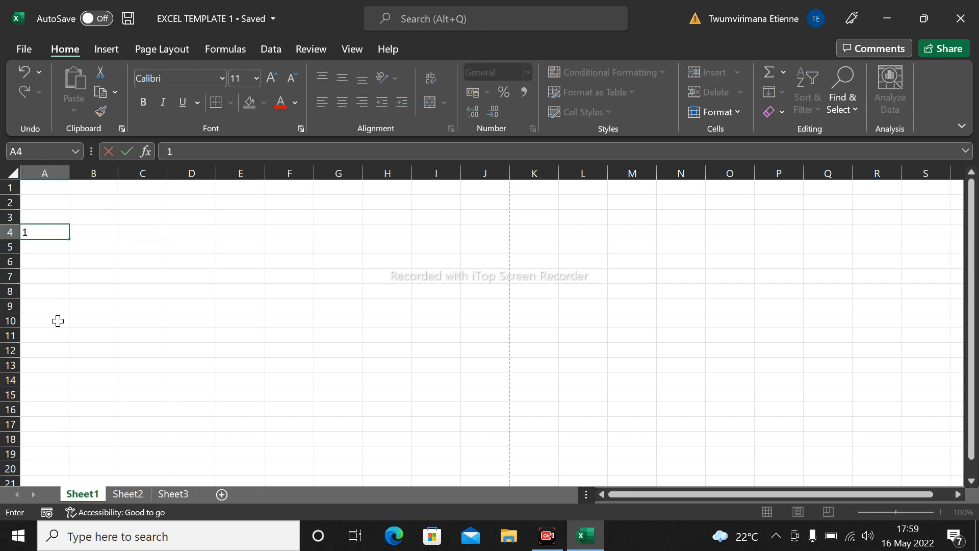
key("Return")
type("3")
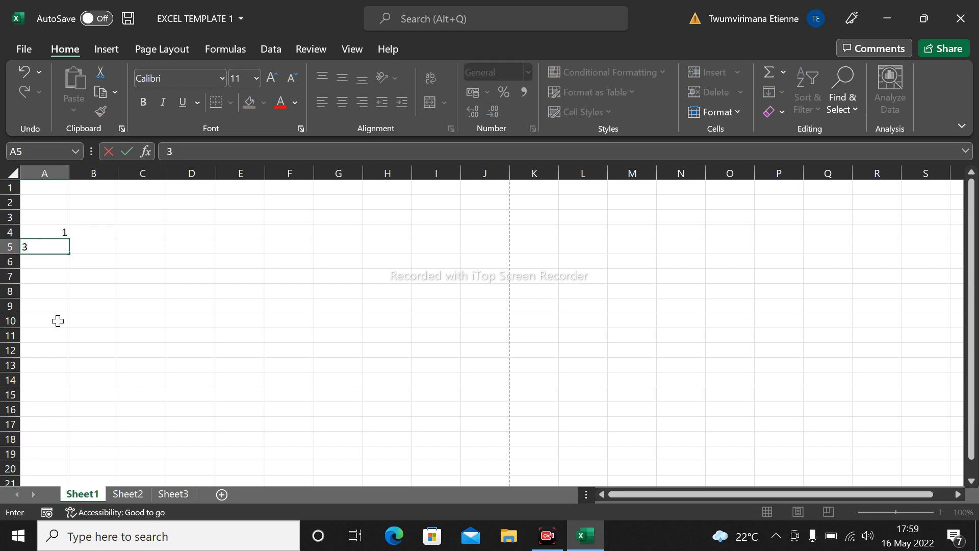
key("Return")
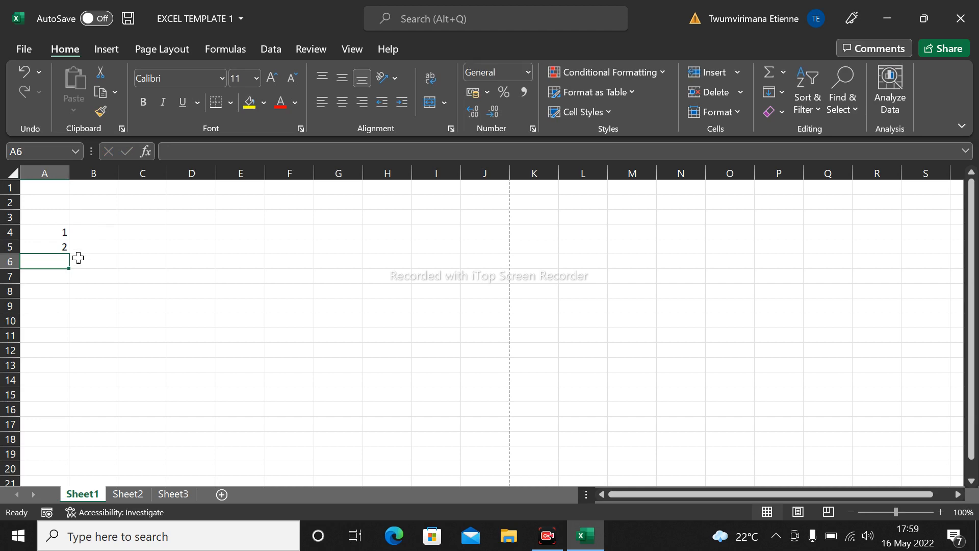
- Select A4:A5 and use the fill handle to continue the number series down to 6 in cell A9
left_click(37, 231)
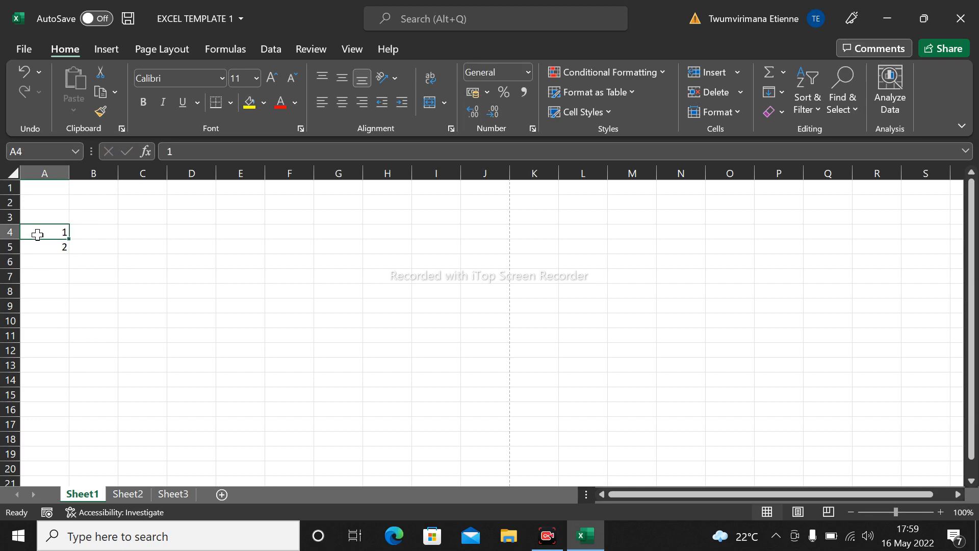
left_click_drag(37, 234, 37, 245)
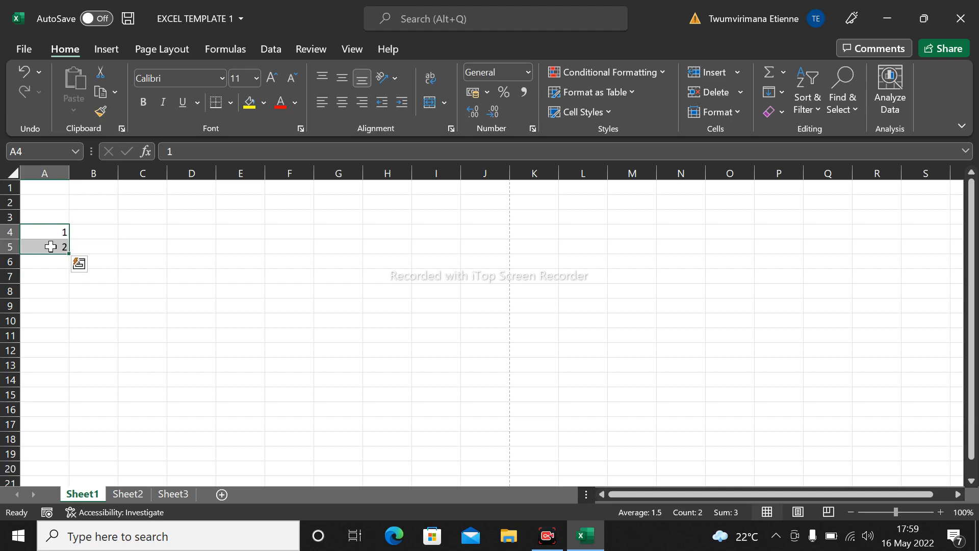
left_click(157, 256)
left_click(33, 232)
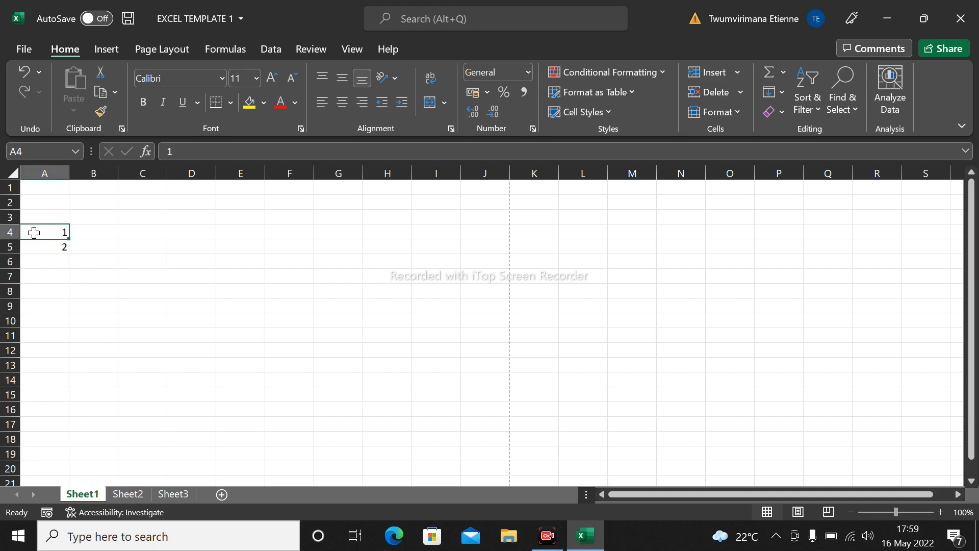
left_click_drag(36, 238, 37, 244)
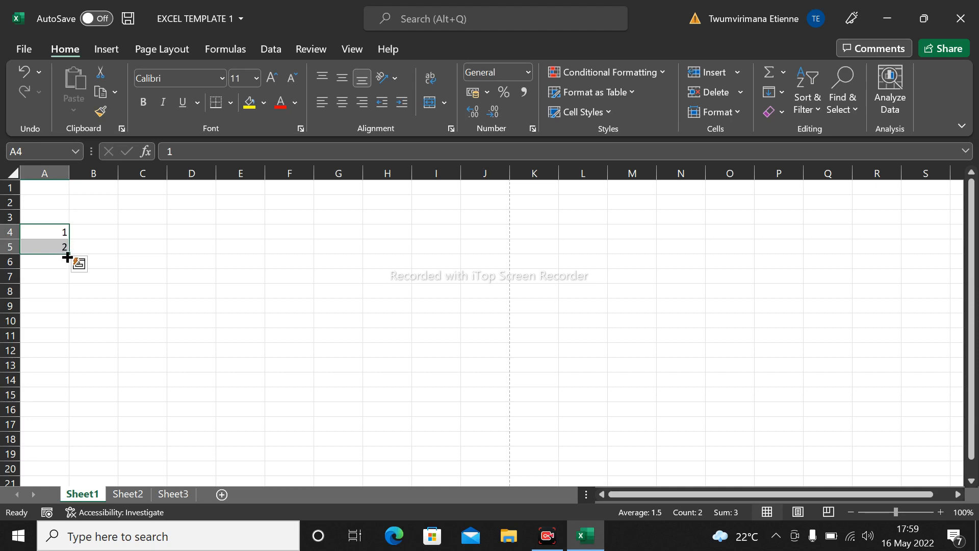
left_click_drag(69, 255, 49, 246)
left_click(99, 243)
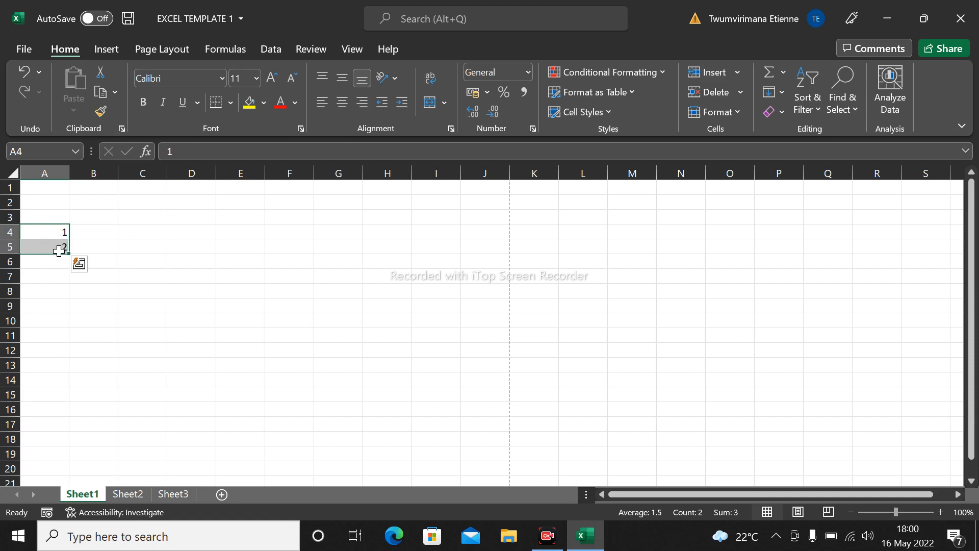
left_click_drag(69, 255, 55, 320)
left_click(143, 260)
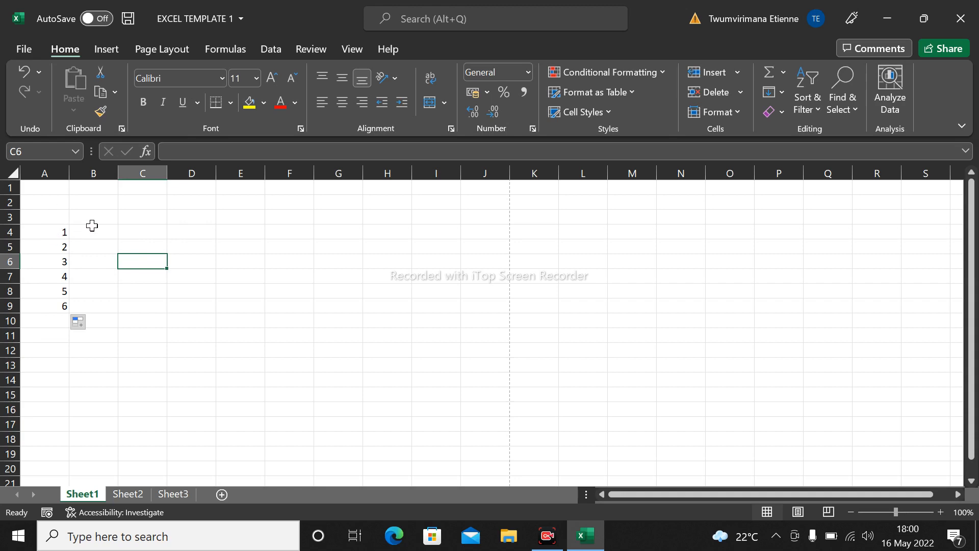
- Enter the heading NO in cell A3 above the number series, staying on Sheet1
left_click(100, 211)
left_click(36, 214)
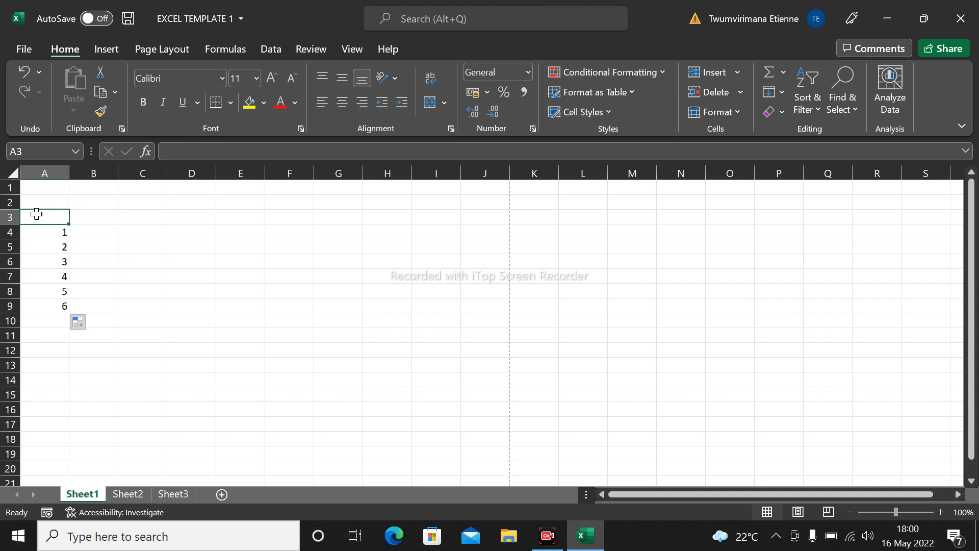
left_click(90, 212)
left_click(175, 222)
left_click(55, 226)
left_click(77, 217)
left_click(49, 209)
left_click(49, 216)
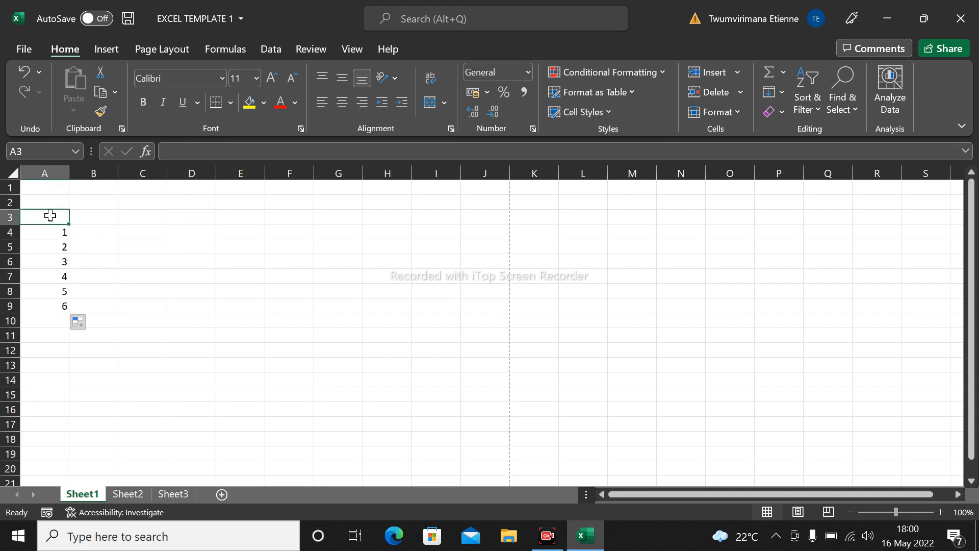
type("NO")
key("ctrl+Page_Down")
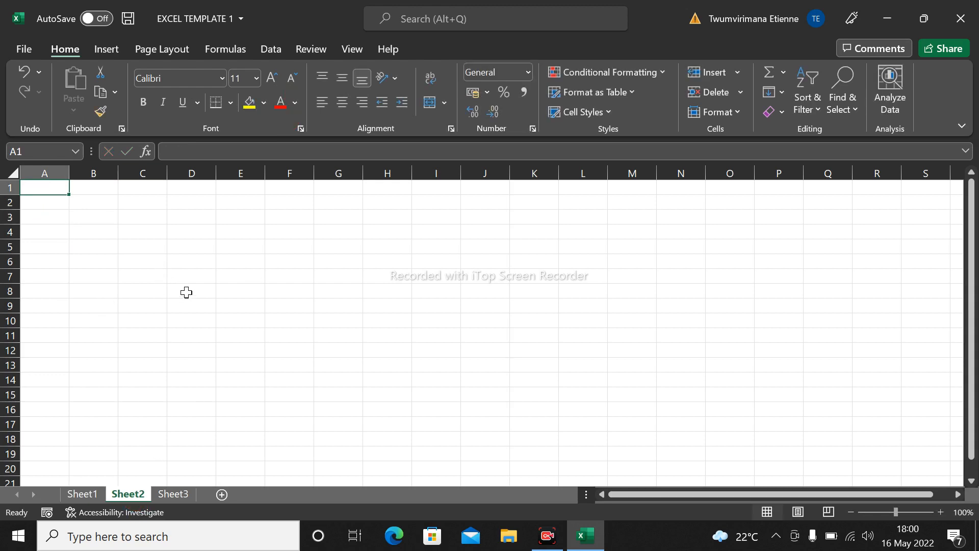
left_click(77, 494)
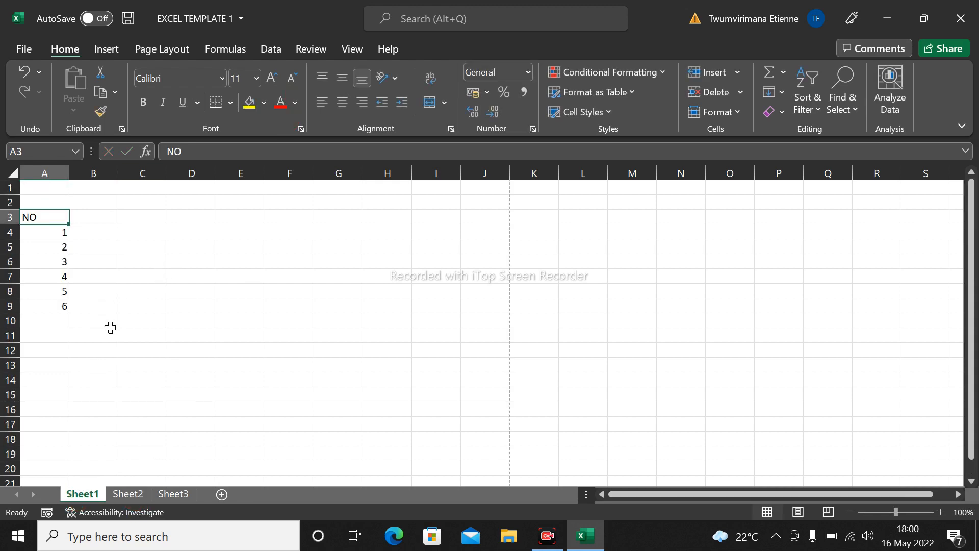
- Enter the heading NAMES in cell B3 and widen column B
left_click(100, 243)
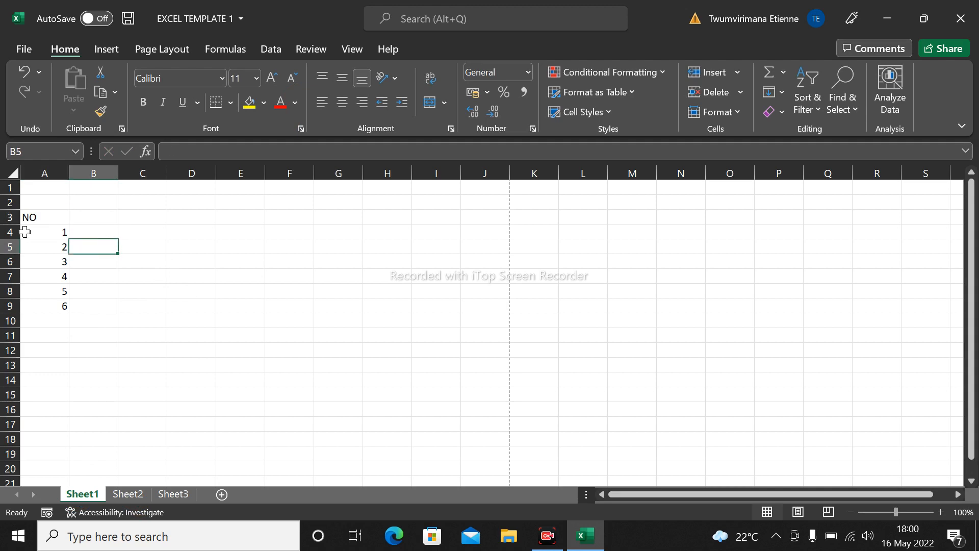
left_click(97, 216)
type("M")
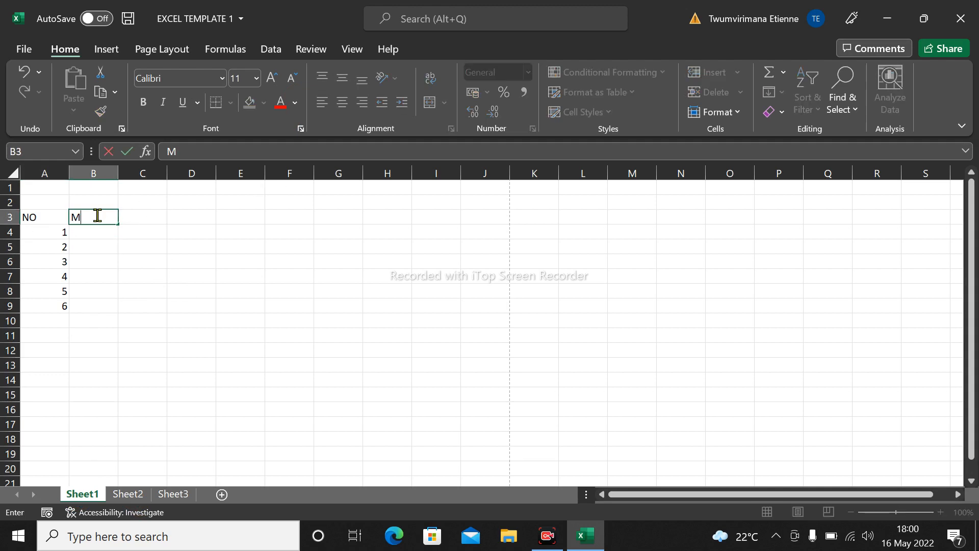
key("BackSpace")
type("NAMES")
left_click_drag(204, 206, 204, 232)
left_click_drag(118, 174, 175, 183)
left_click_drag(334, 277, 305, 276)
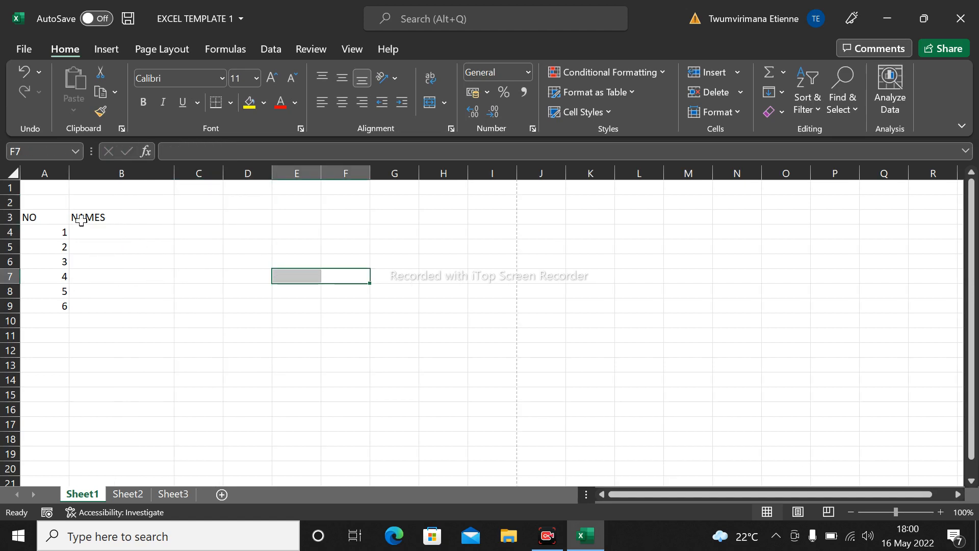
left_click(105, 217)
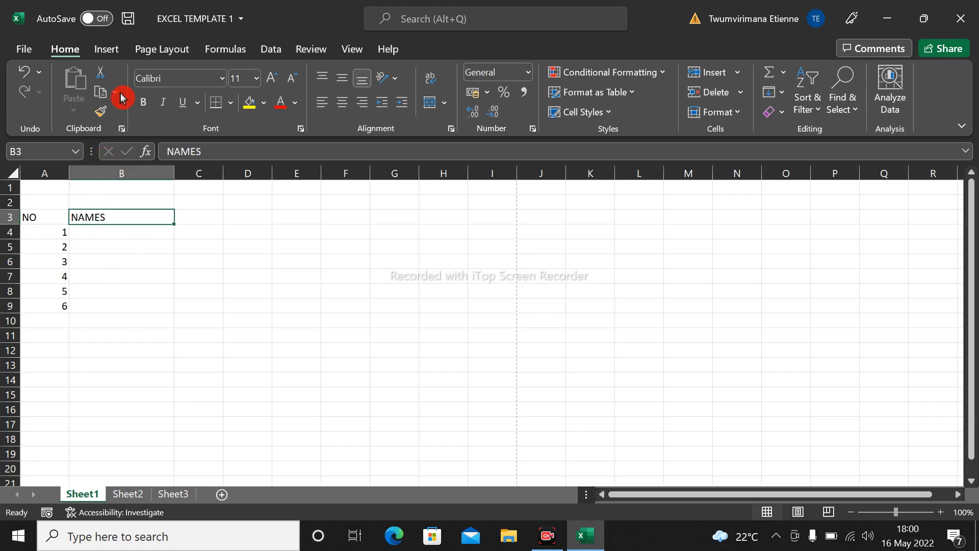
- Check how the sheet looks in the print preview and return to the worksheet
left_click(24, 50)
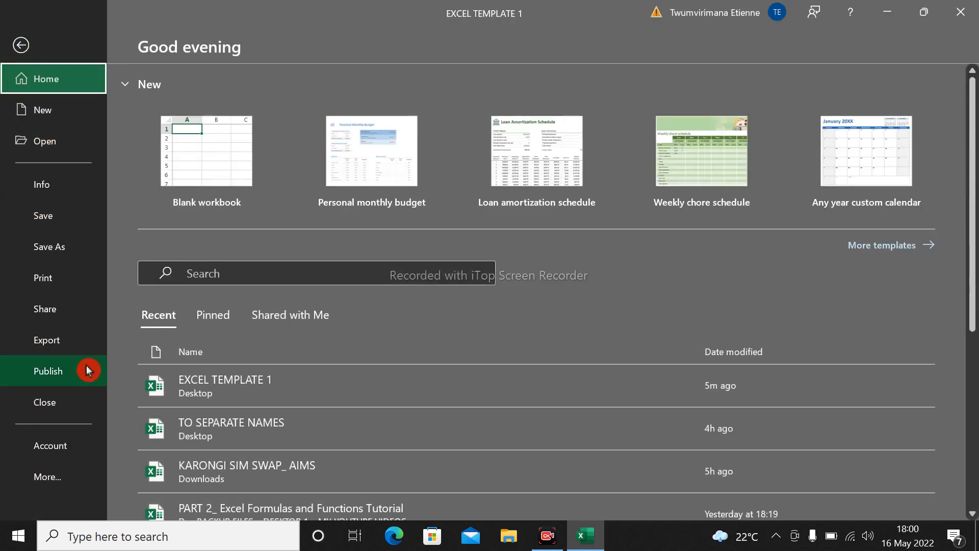
left_click(44, 288)
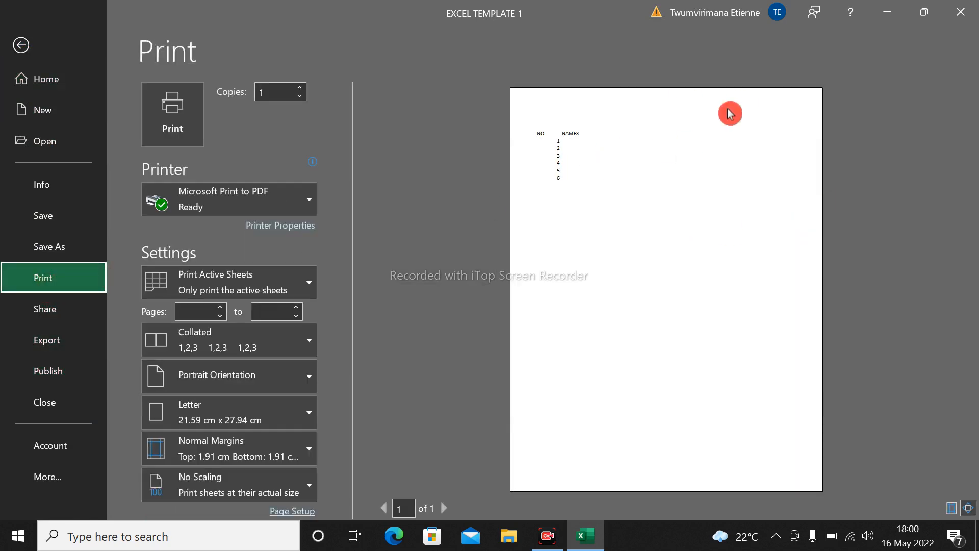
left_click(21, 45)
left_click(139, 262)
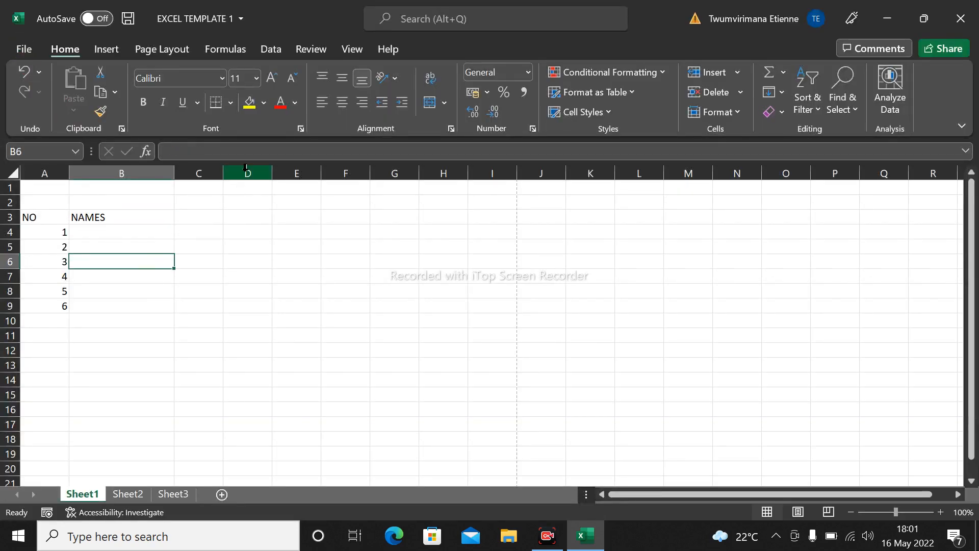
- Widen column C and enter the heading SCORE 1 in cell C3
left_click_drag(223, 173, 295, 204)
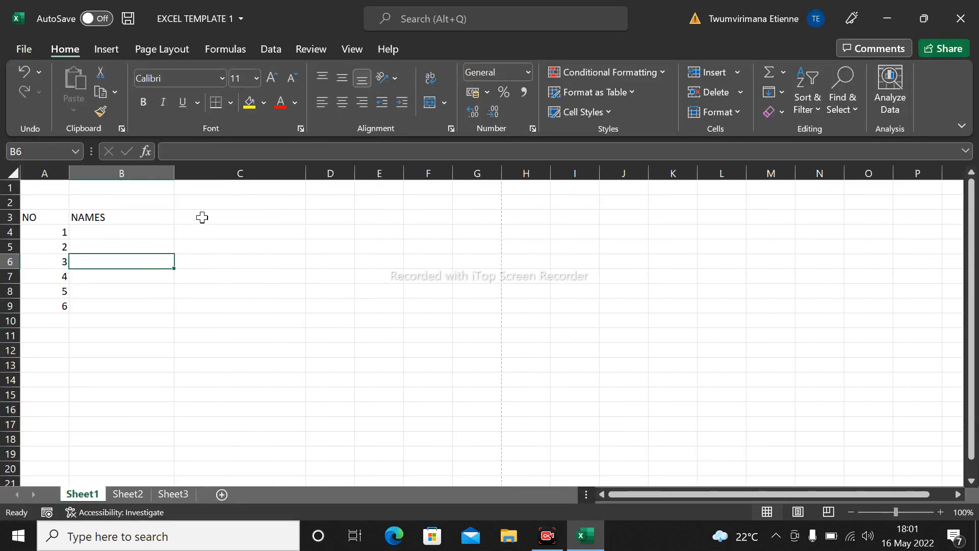
left_click(230, 221)
type("SC")
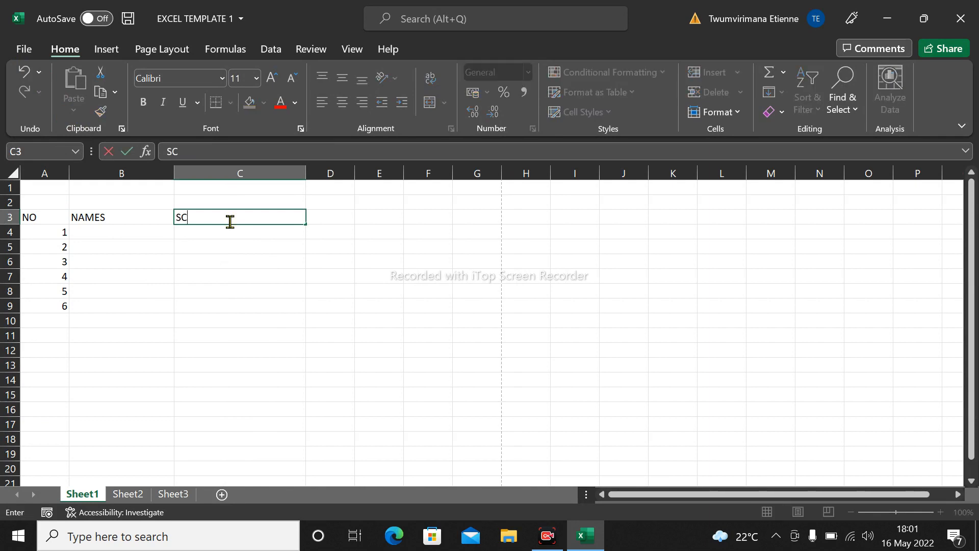
type("ORE 1")
left_click(323, 218)
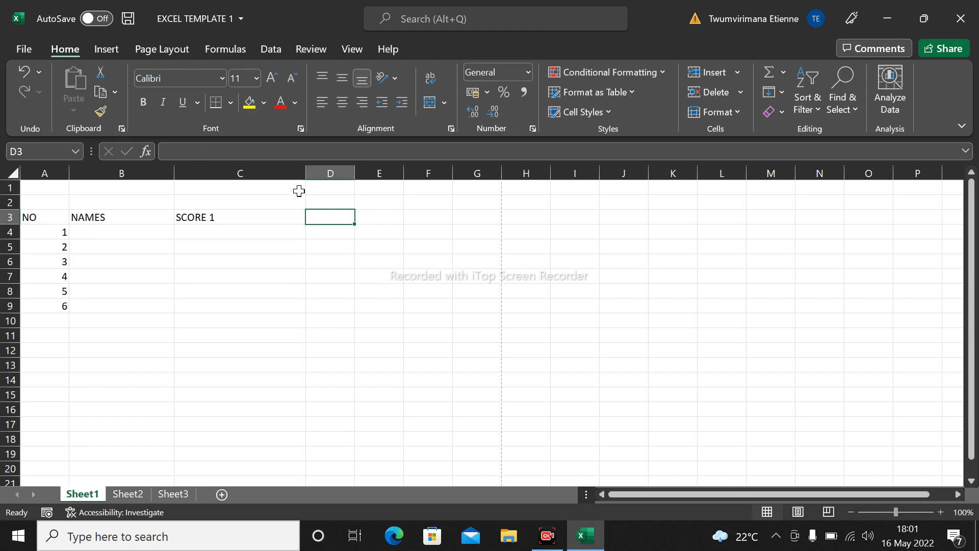
- Adjust the column widths: narrow column B close to its NAMES heading, resize column C, and widen column D
left_click_drag(305, 172, 241, 174)
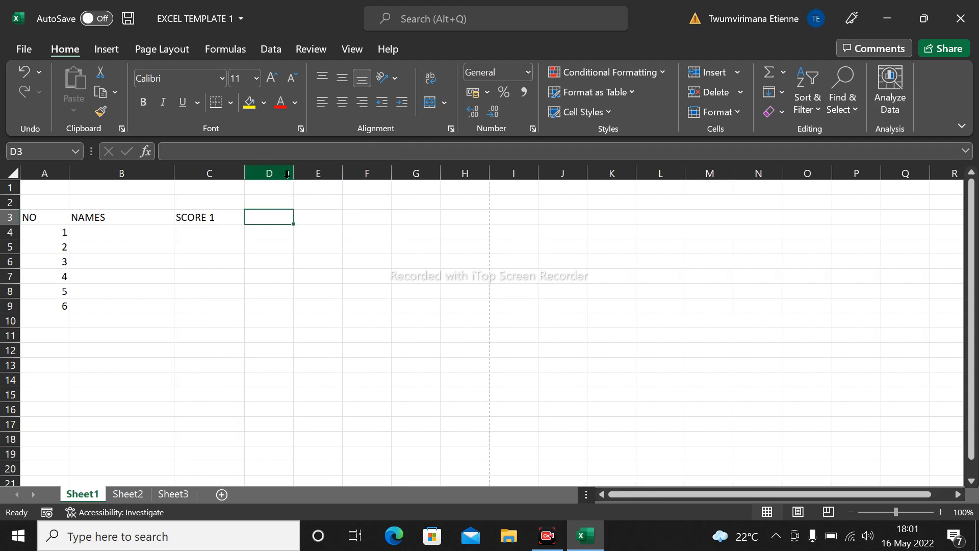
left_click_drag(294, 174, 322, 177)
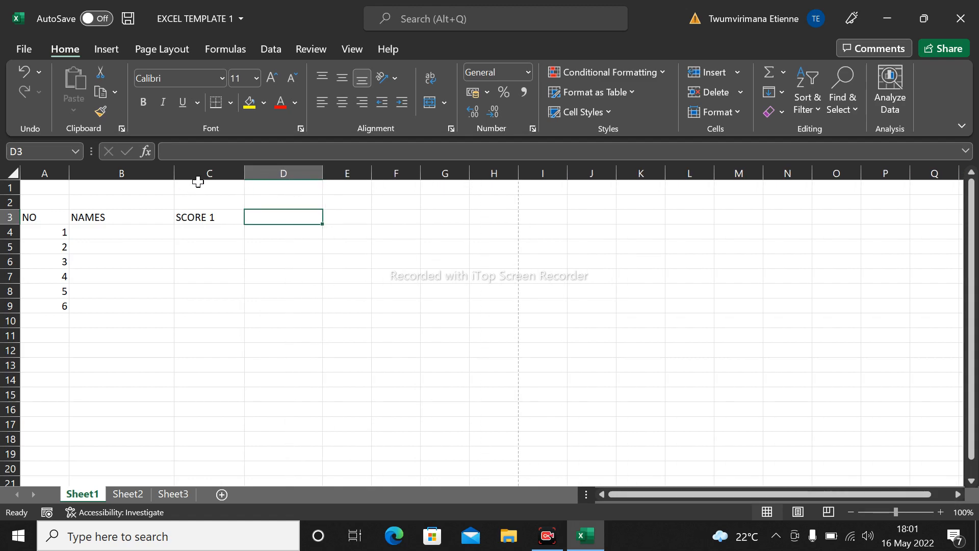
left_click_drag(174, 174, 171, 173)
left_click_drag(140, 177, 135, 176)
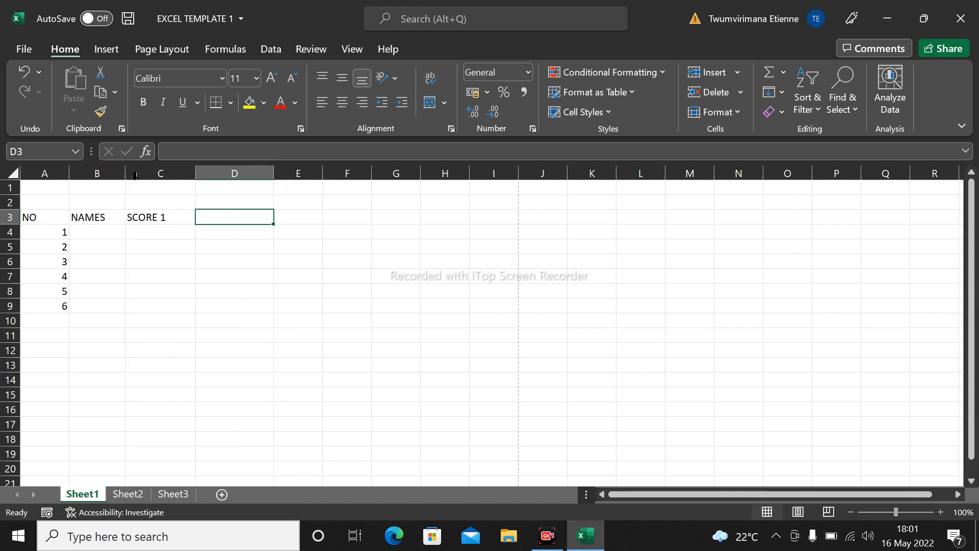
left_click_drag(198, 178, 233, 177)
- Enter the headings SCORE 2 in cell D3 and SCORE 3 in cell E3, widening column E
type("SCORE 2")
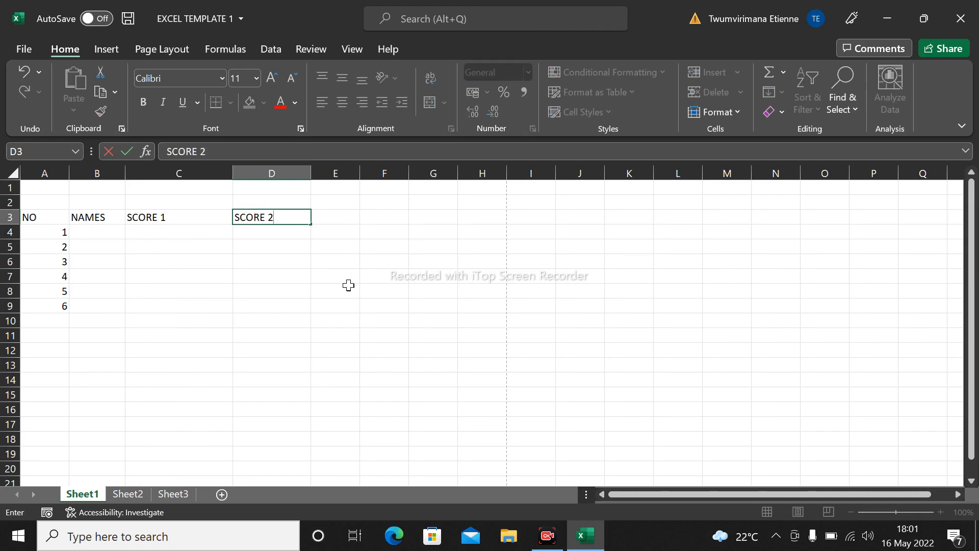
key("Return")
left_click(322, 232)
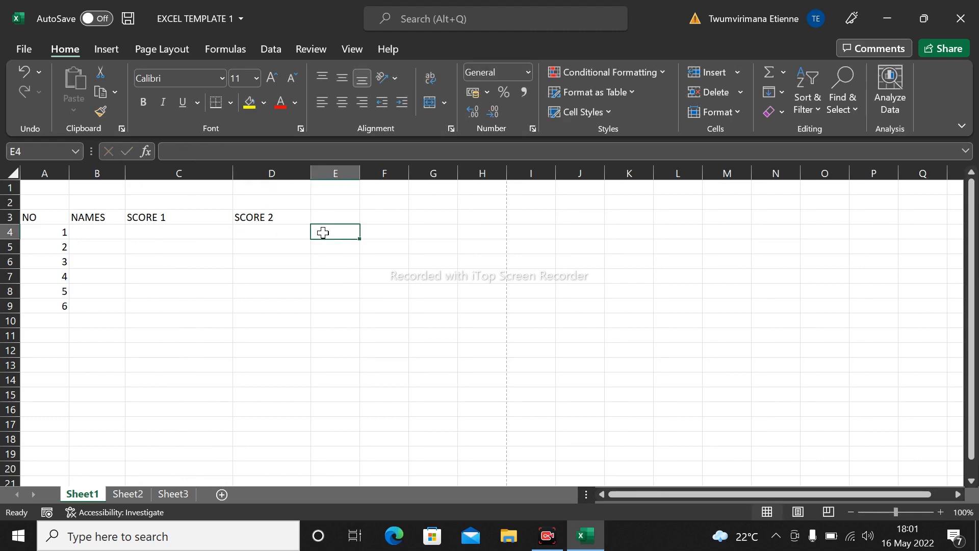
left_click(334, 215)
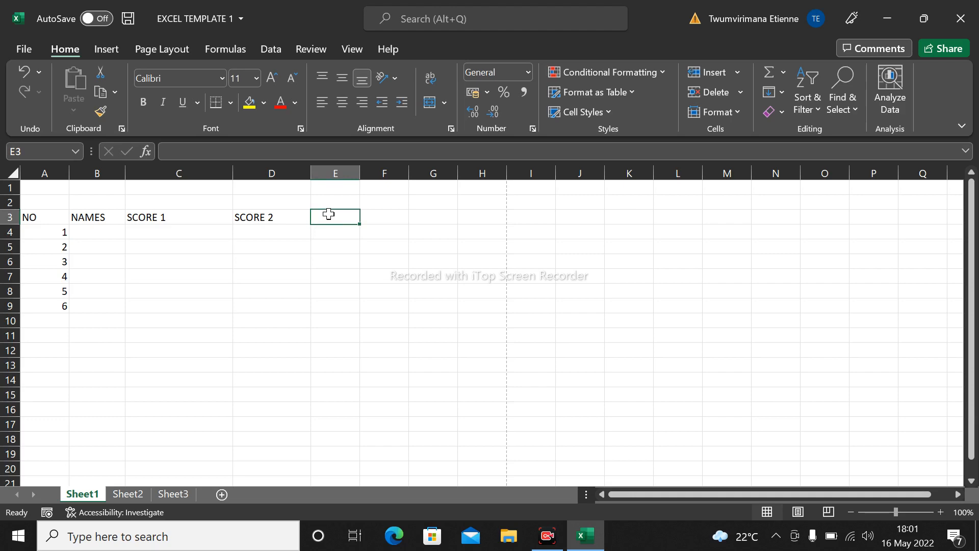
left_click_drag(362, 174, 414, 174)
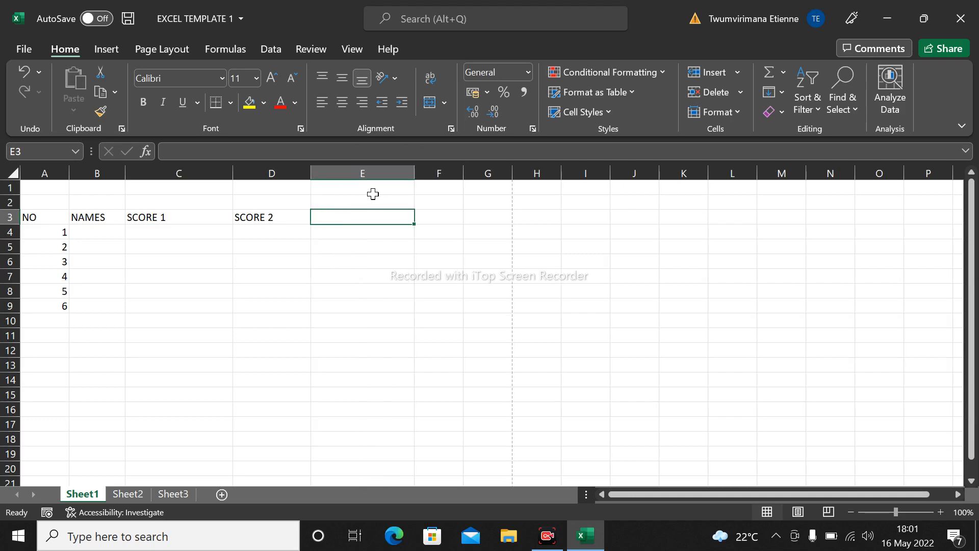
type("SCORE 3")
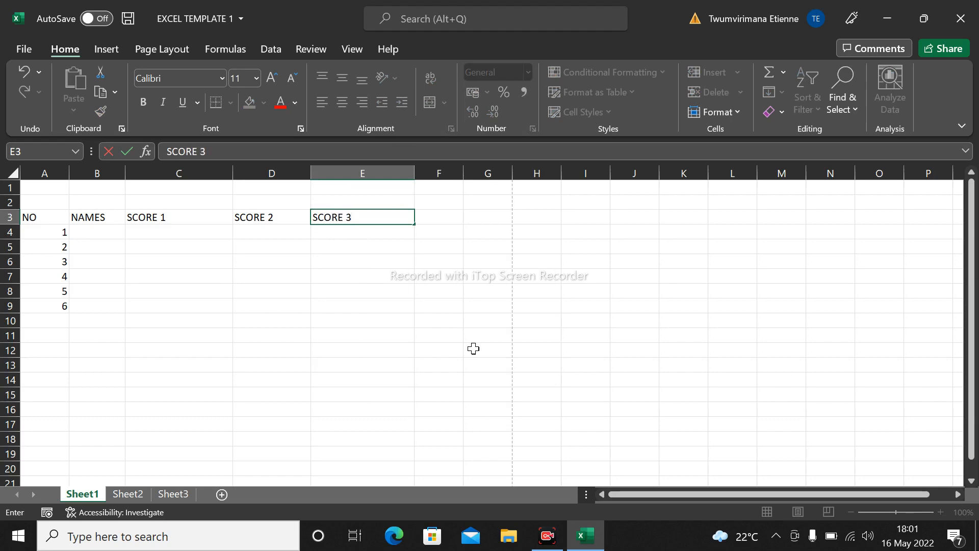
left_click_drag(284, 331, 286, 317)
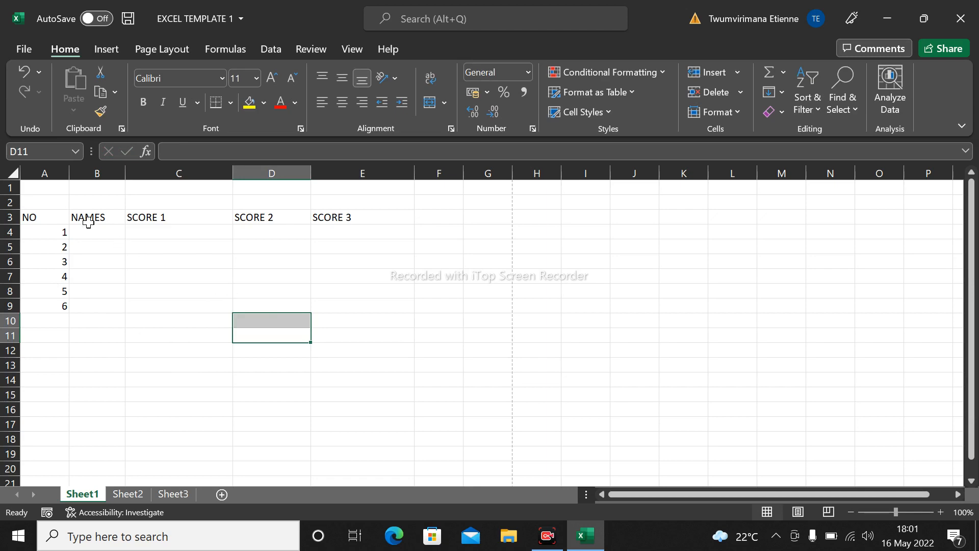
- Format the whole heading row 3 as bold Times New Roman, size 16
left_click(7, 221)
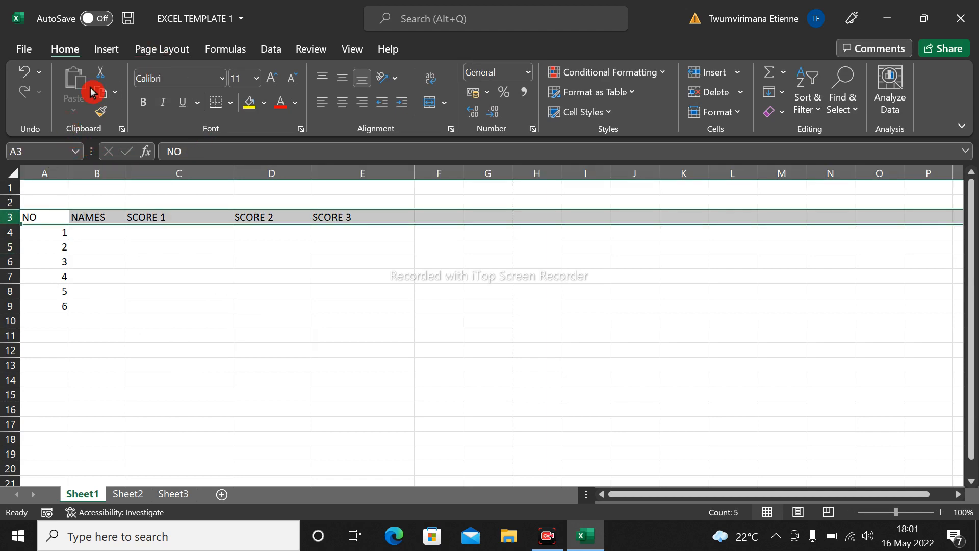
left_click(144, 104)
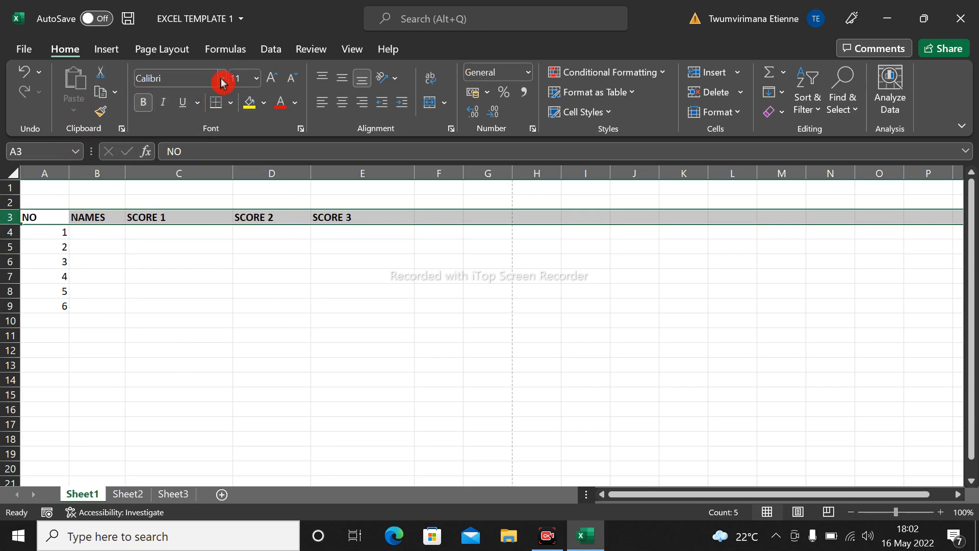
left_click(222, 80)
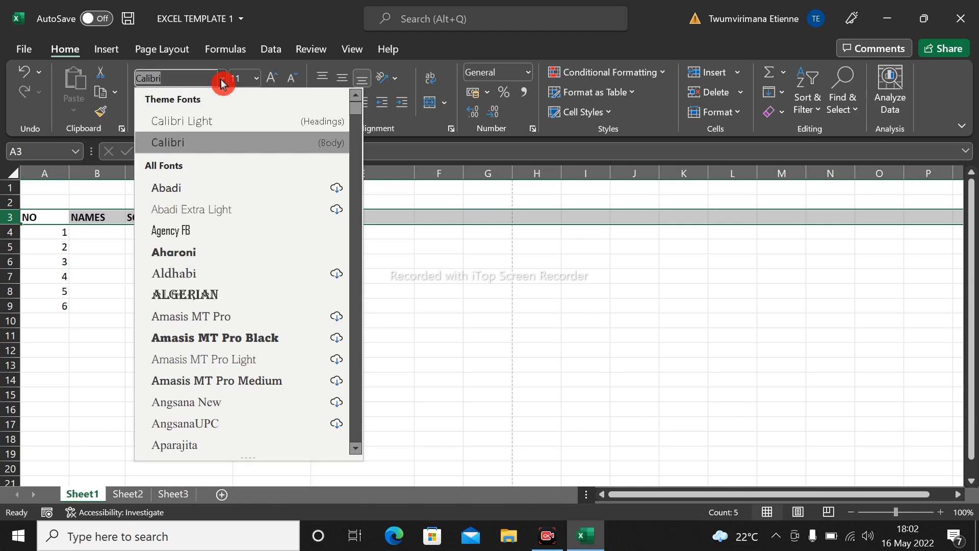
type("Ti")
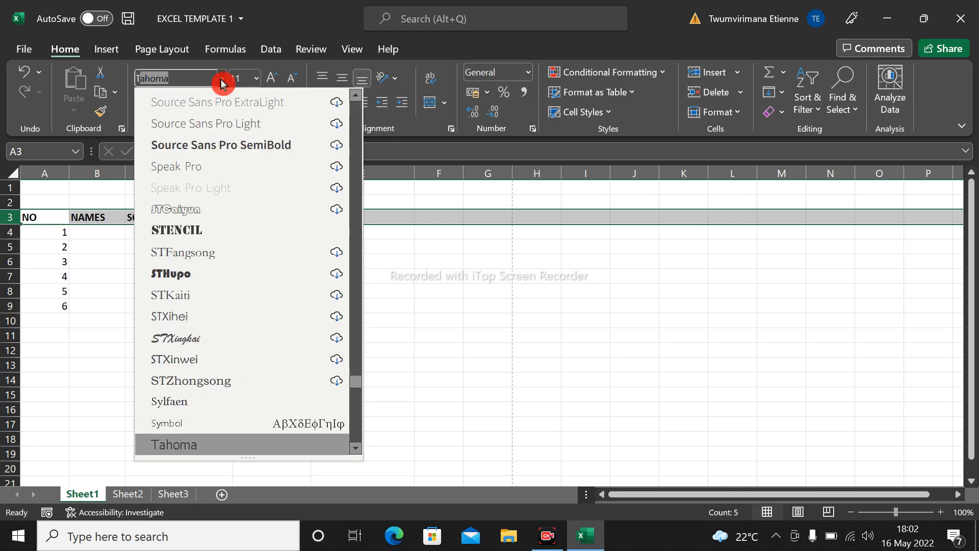
type("mes New R")
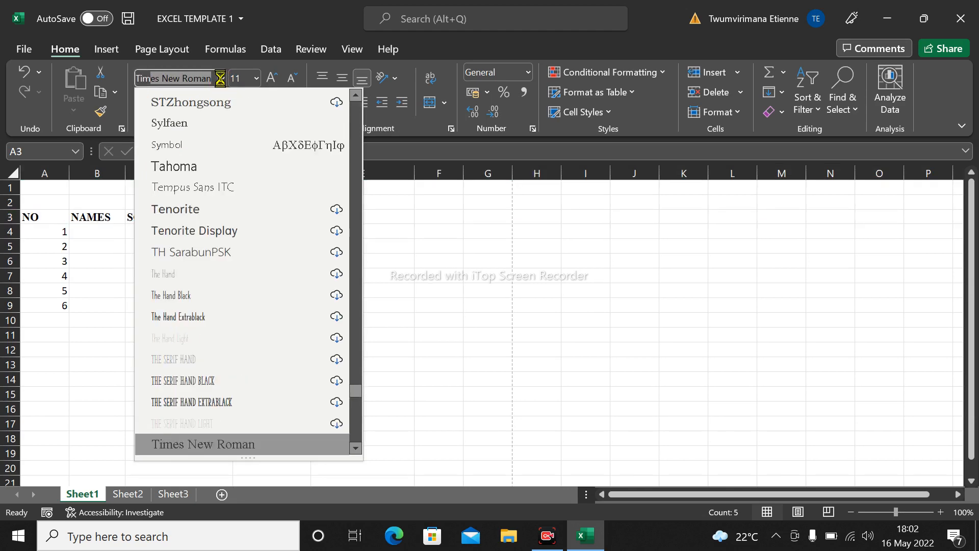
key("Return")
left_click(258, 80)
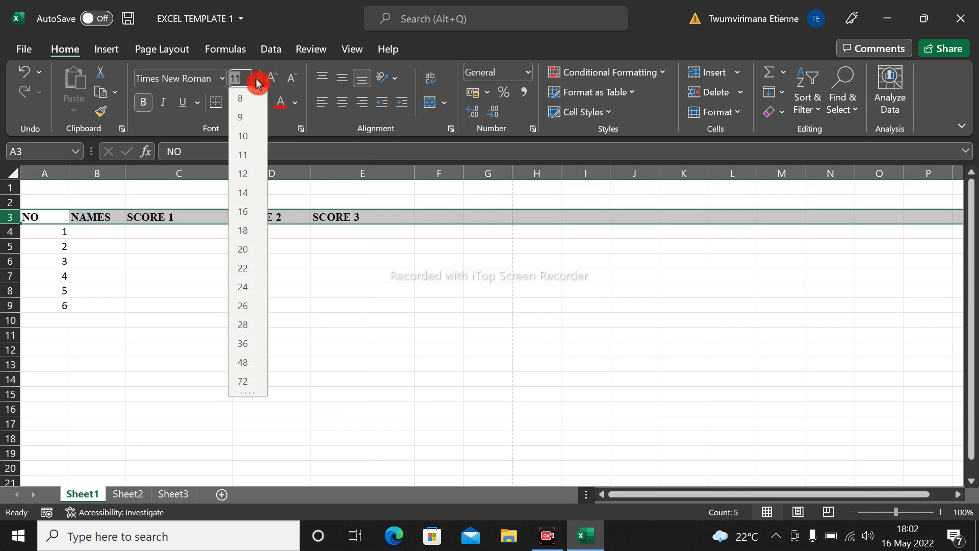
left_click(243, 214)
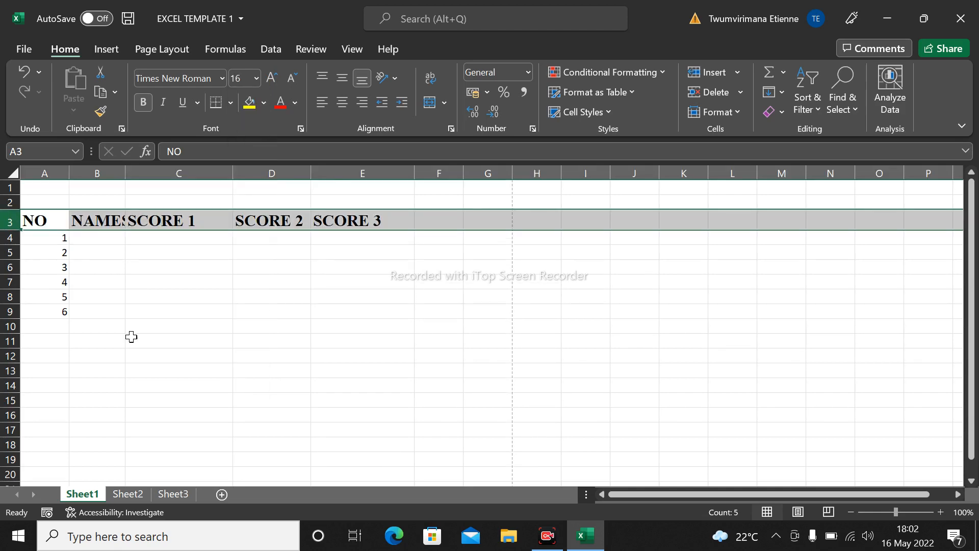
- Refit the columns to the larger headings: widen columns B and F and narrow column E
left_click(131, 340)
left_click_drag(124, 175, 153, 174)
left_click_drag(261, 174, 264, 178)
left_click(445, 168)
left_click(447, 193)
left_click_drag(443, 174, 500, 177)
- Enter the heading TOT in cell F3
left_click(457, 214)
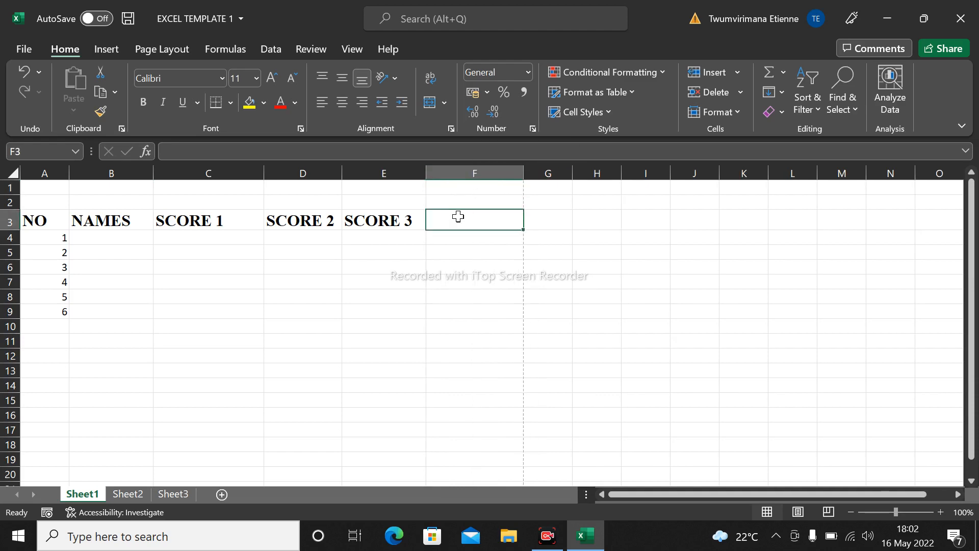
type("TOT")
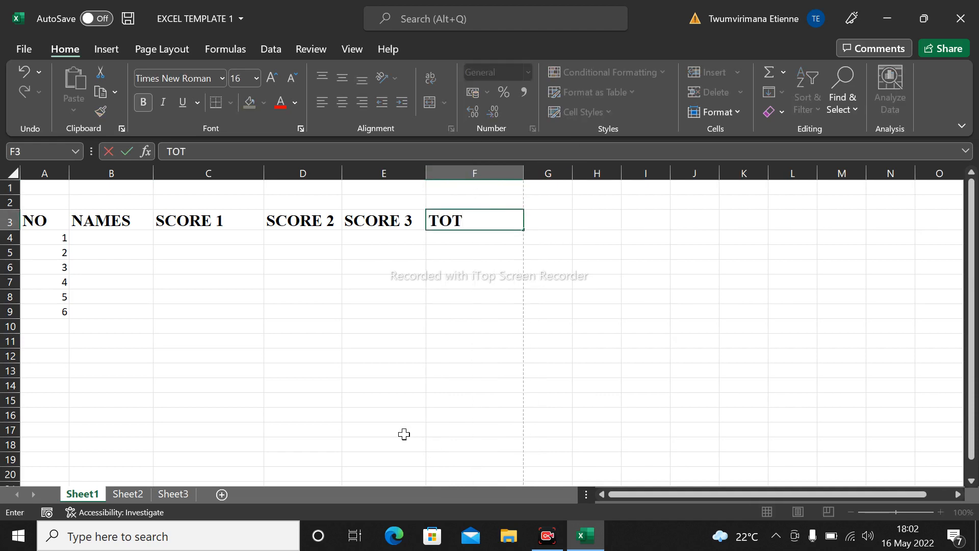
left_click(388, 386)
- Set the font of the entire worksheet to Times New Roman
left_click(84, 279)
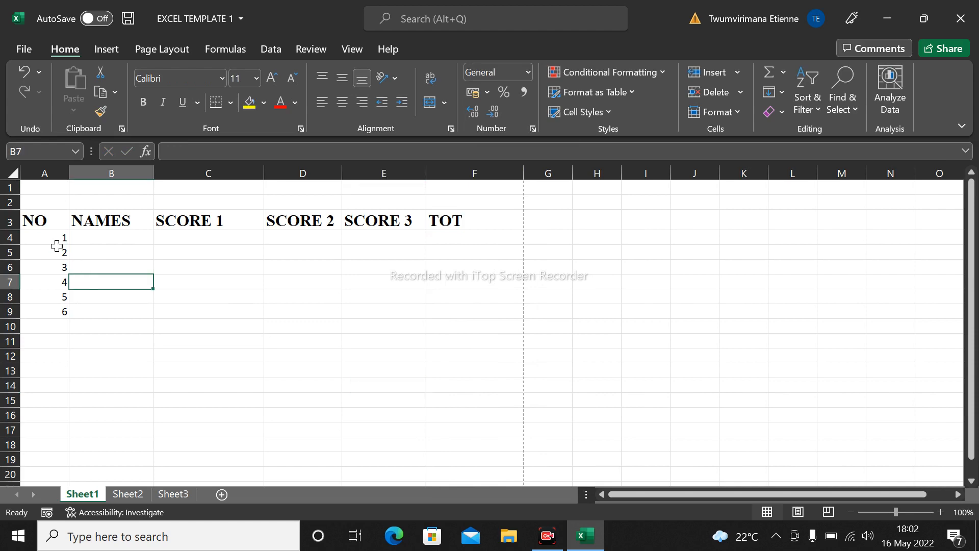
left_click(34, 224)
left_click(113, 315)
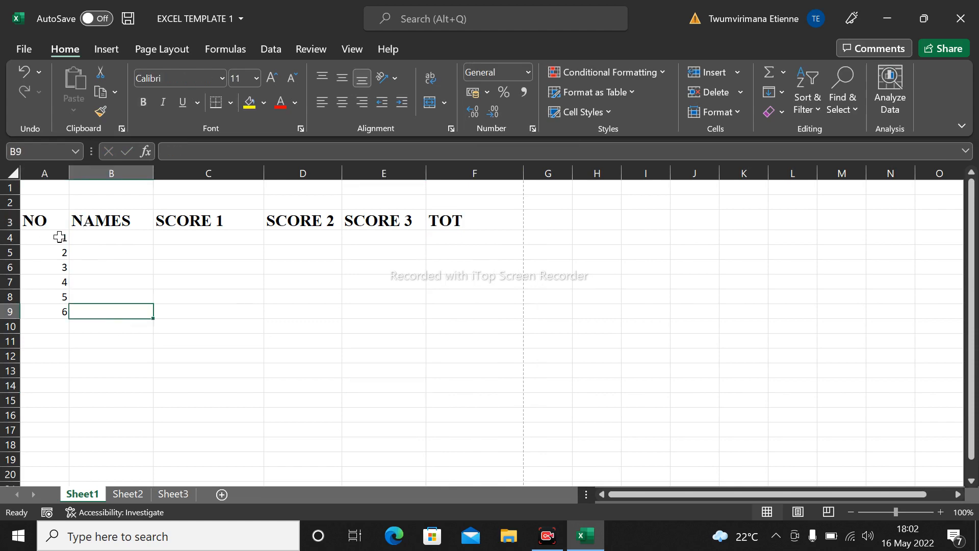
key("ctrl+a")
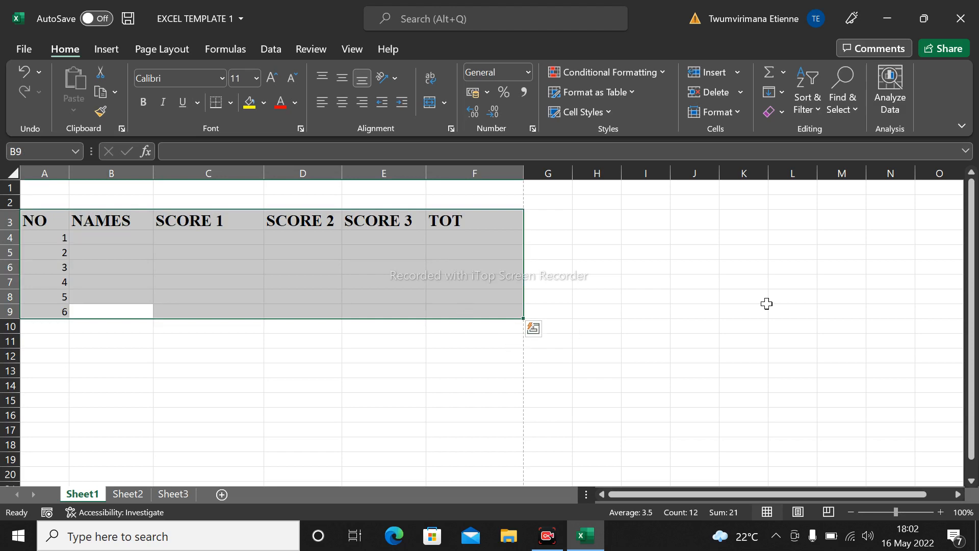
left_click_drag(780, 297, 758, 297)
key("ctrl+a")
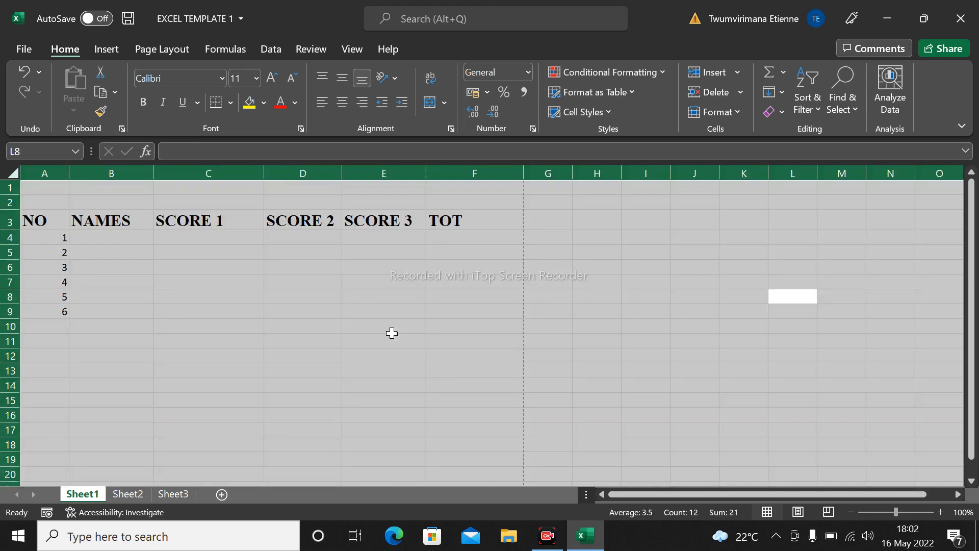
left_click(223, 82)
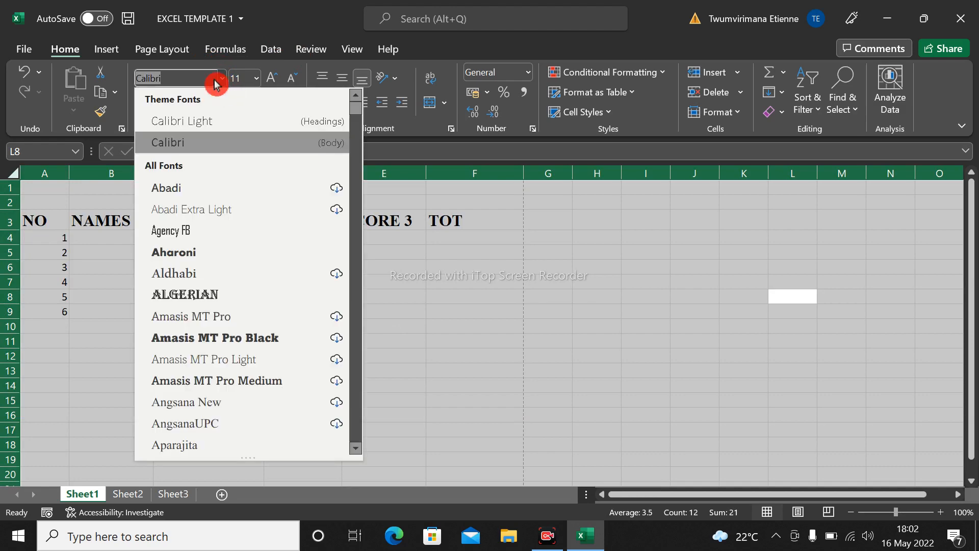
type("Times New Roman")
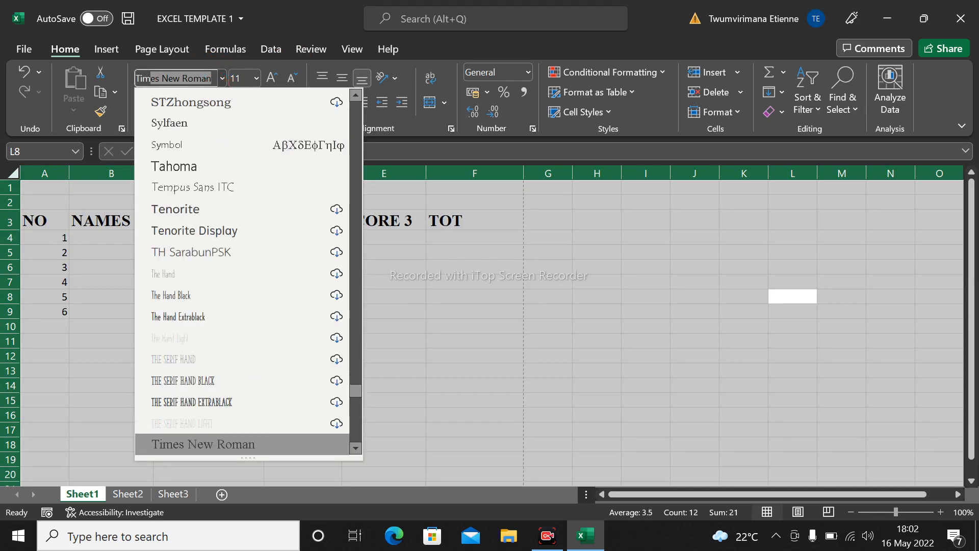
key("Return")
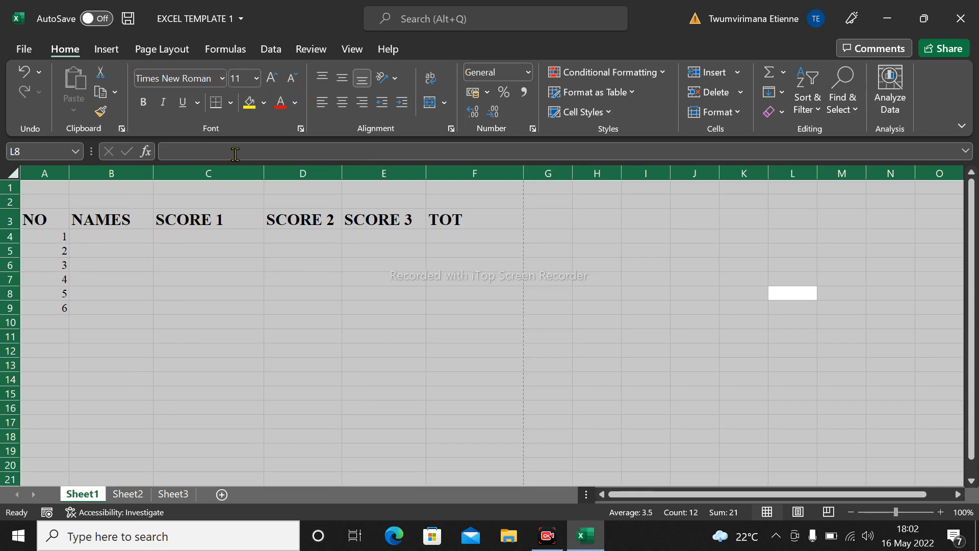
- Set the font size of the entire worksheet to 16
left_click(257, 79)
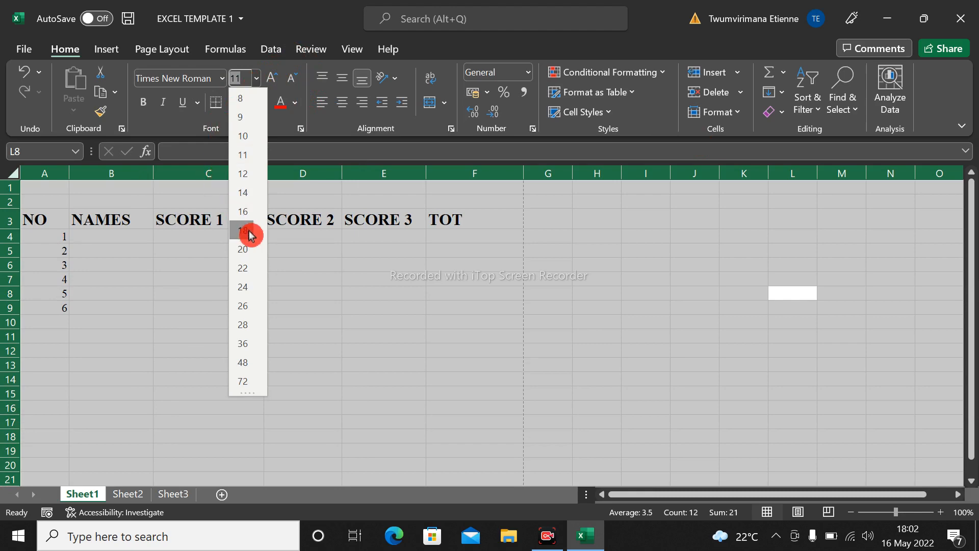
left_click(244, 212)
left_click(221, 288)
left_click(382, 333)
left_click(674, 348)
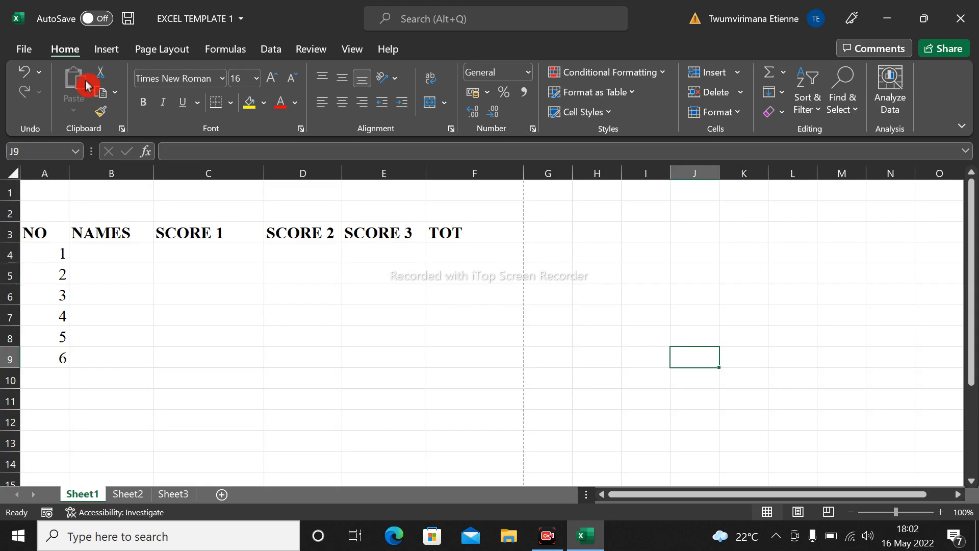
- Save the workbook under its existing name
left_click(128, 20)
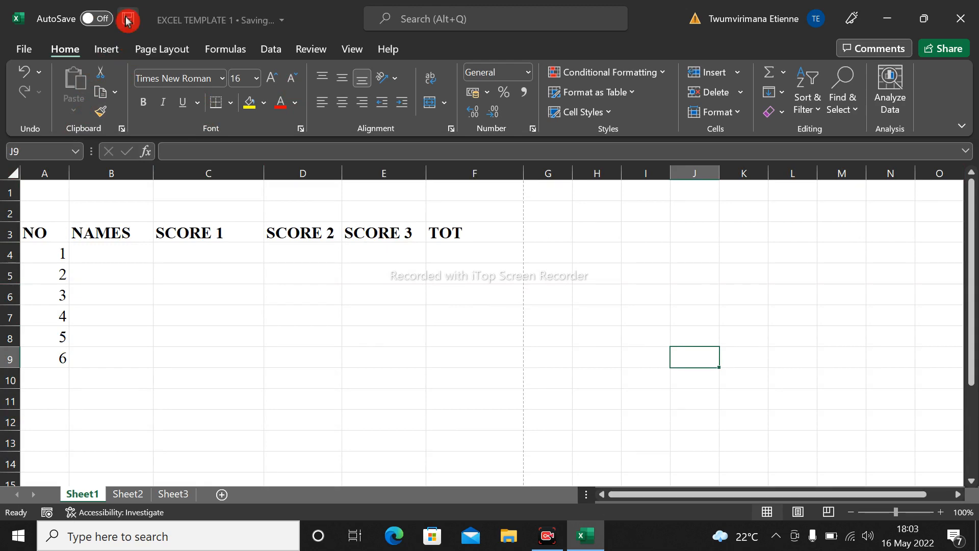
left_click(396, 313)
left_click(619, 295)
left_click(192, 299)
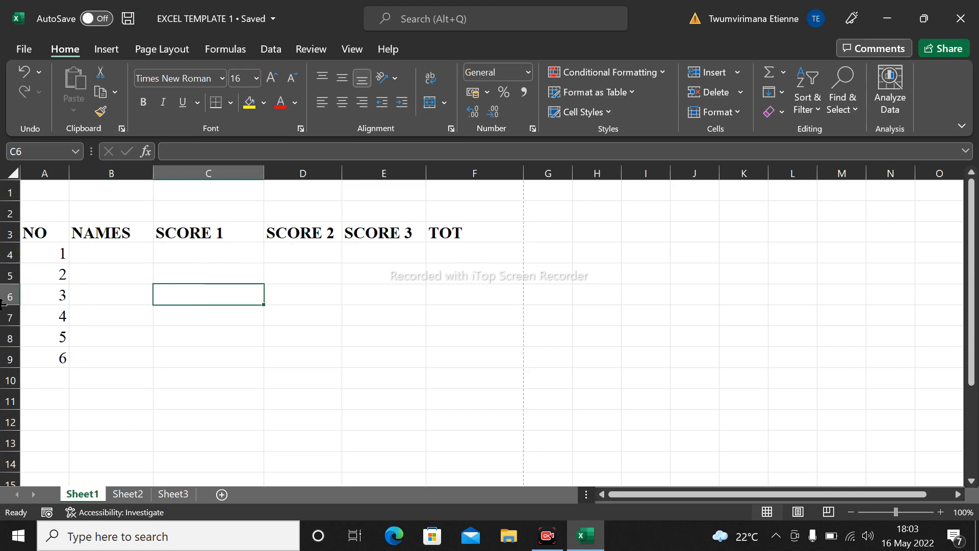
left_click(406, 317)
- Right-align the NO heading in cell A3 and slightly narrow column A
left_click(31, 235)
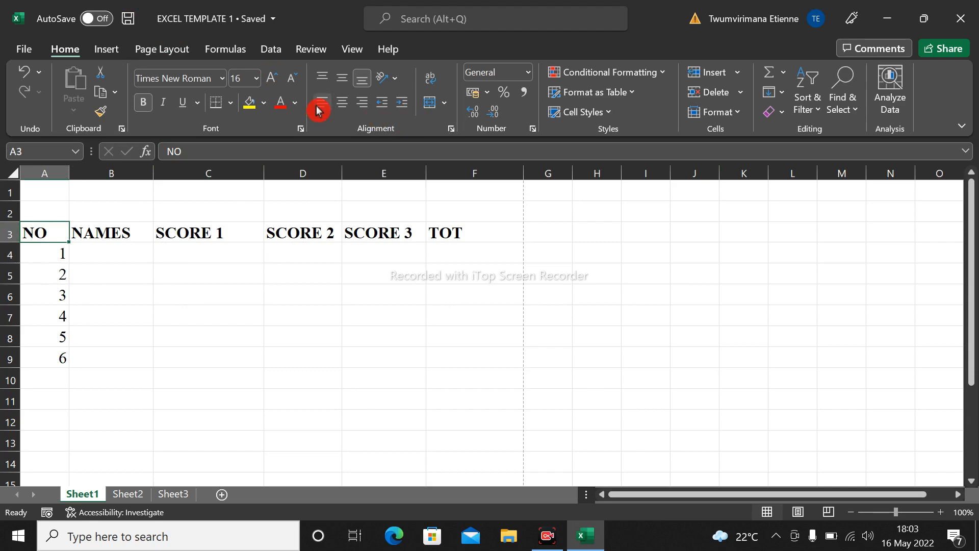
left_click(365, 107)
left_click(239, 290)
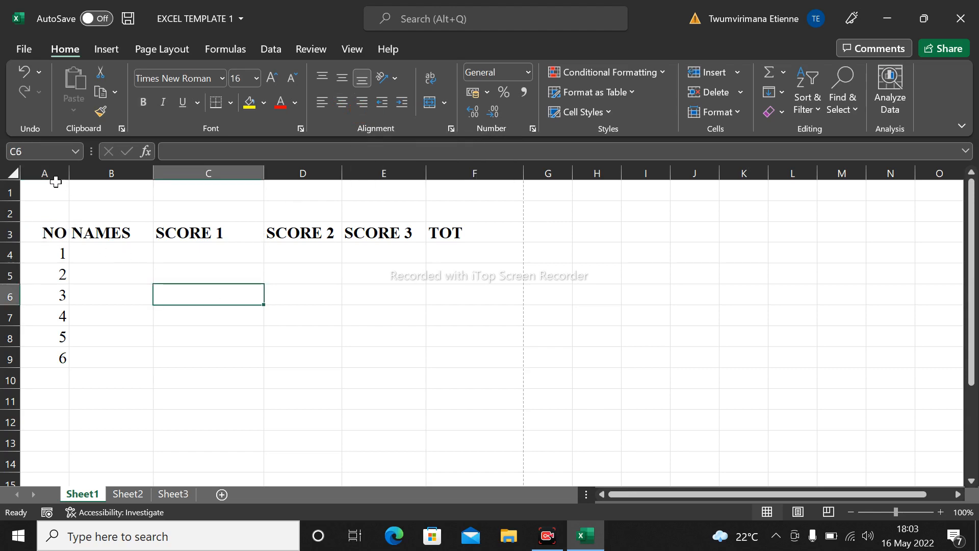
left_click_drag(68, 174, 65, 174)
left_click(239, 341)
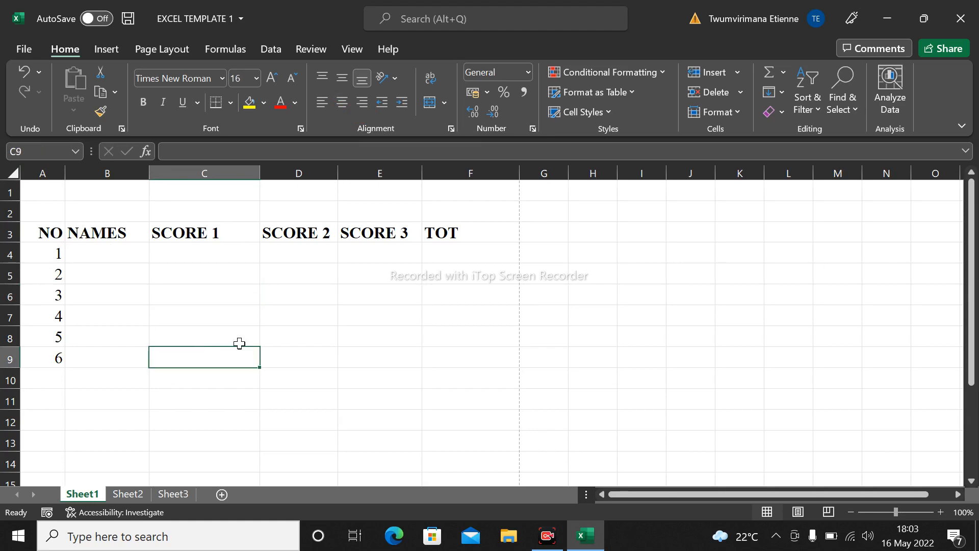
left_click(408, 329)
left_click(516, 292)
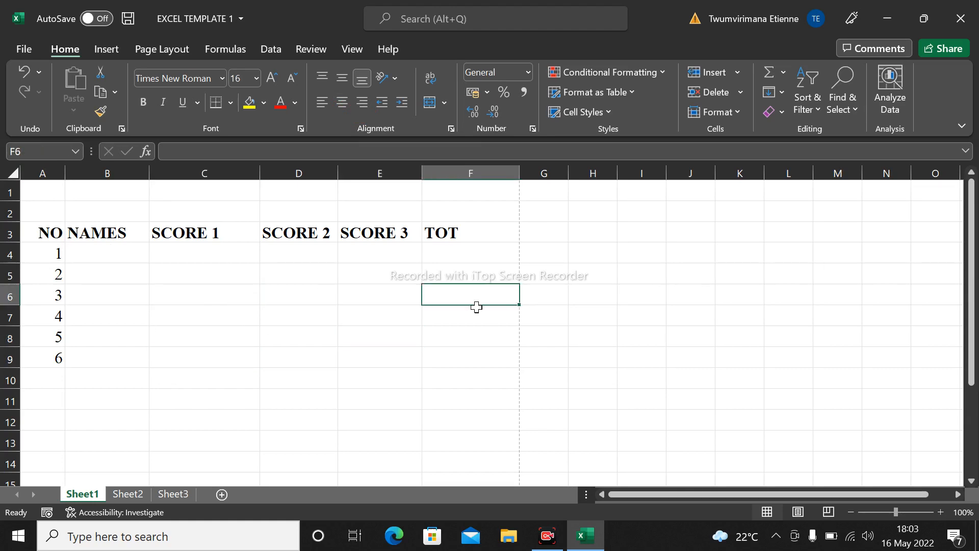
left_click(227, 386)
left_click(192, 411)
left_click(62, 405)
left_click(104, 393)
left_click(163, 391)
left_click(329, 392)
left_click(374, 404)
left_click(458, 398)
left_click(274, 365)
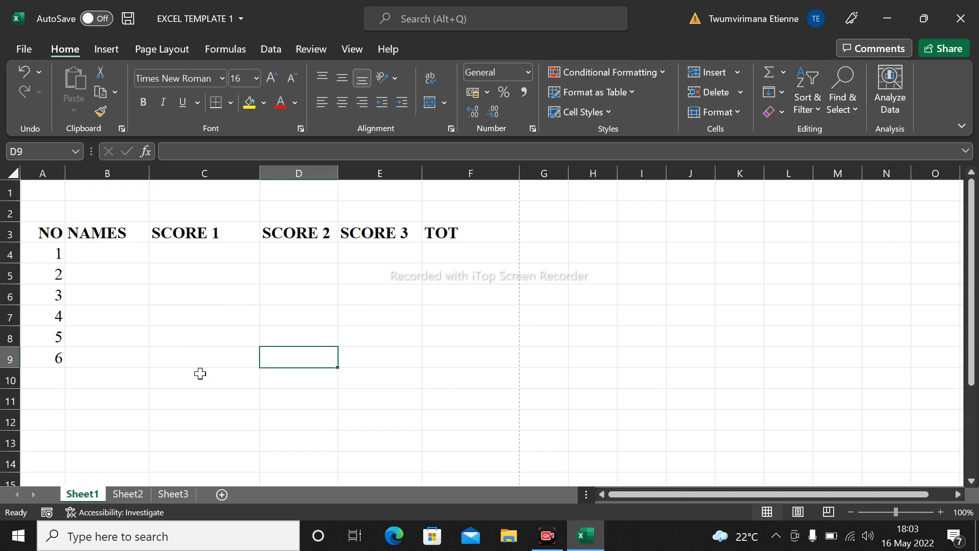
left_click(137, 371)
left_click(466, 358)
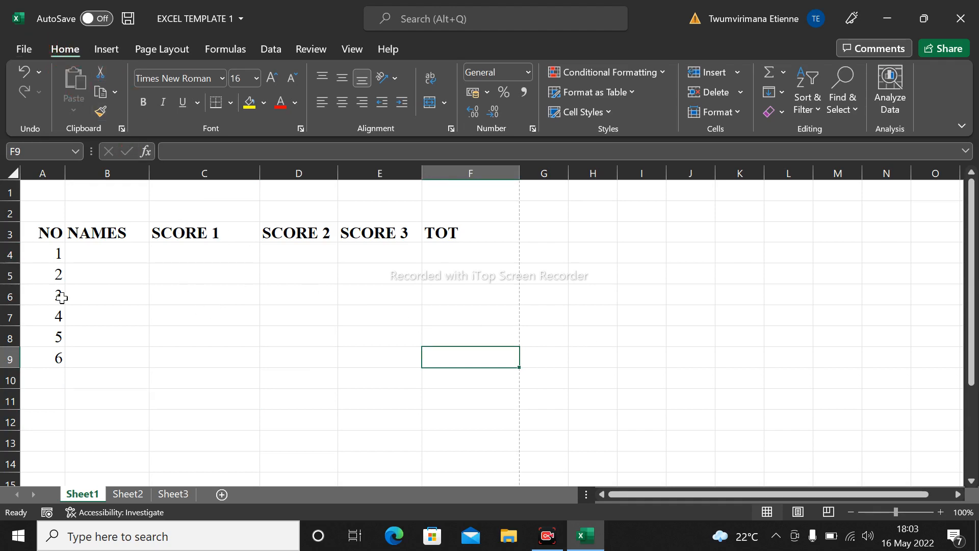
left_click(221, 329)
left_click(603, 292)
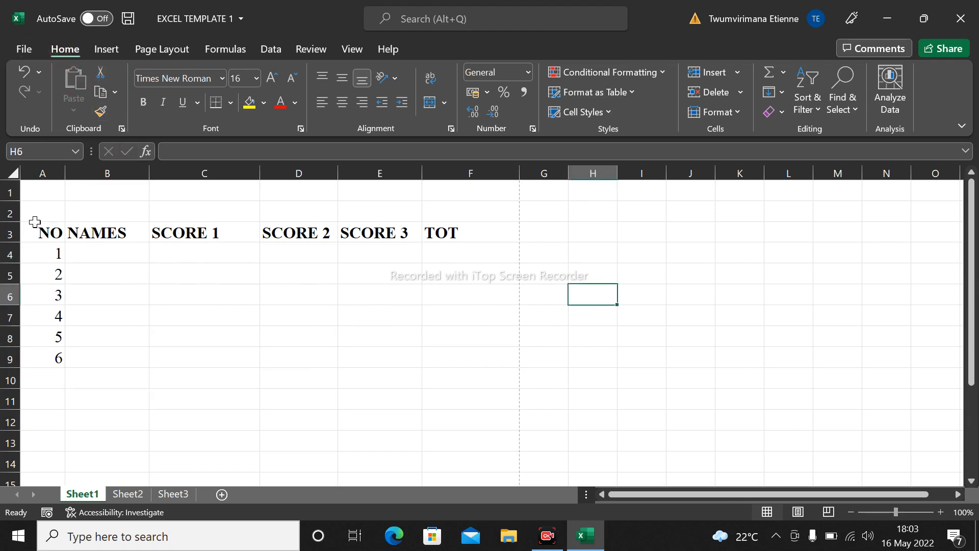
- Check the print preview of the sheet for table lines, and return to the worksheet
left_click(23, 51)
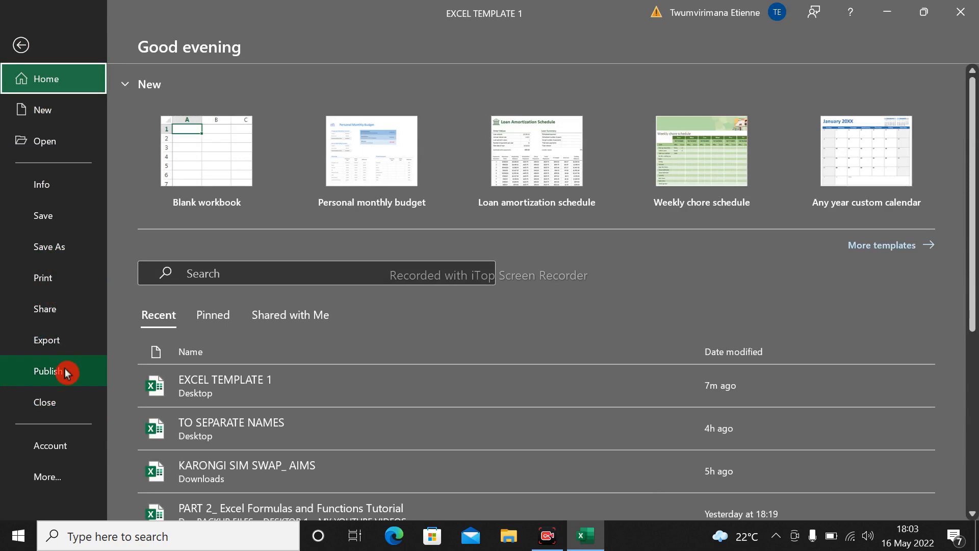
left_click(47, 281)
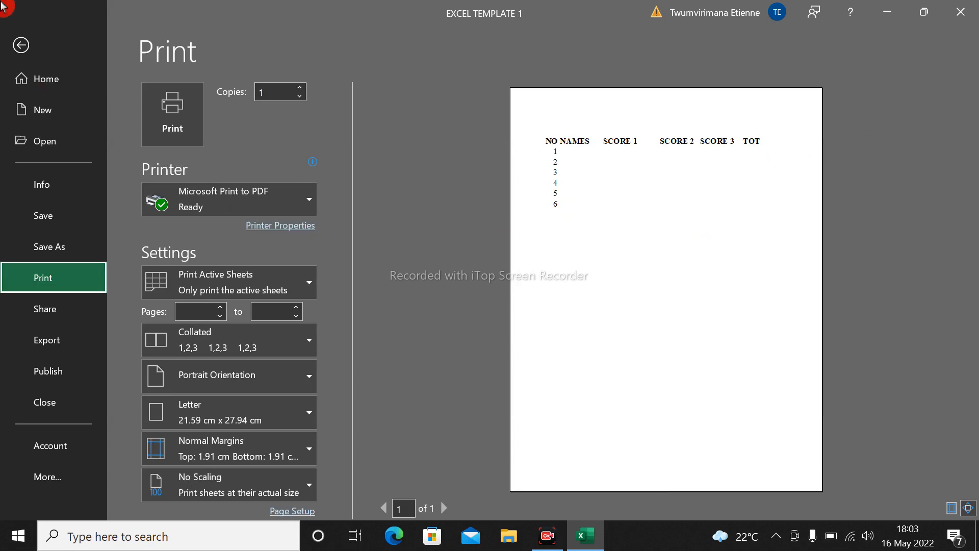
left_click(19, 45)
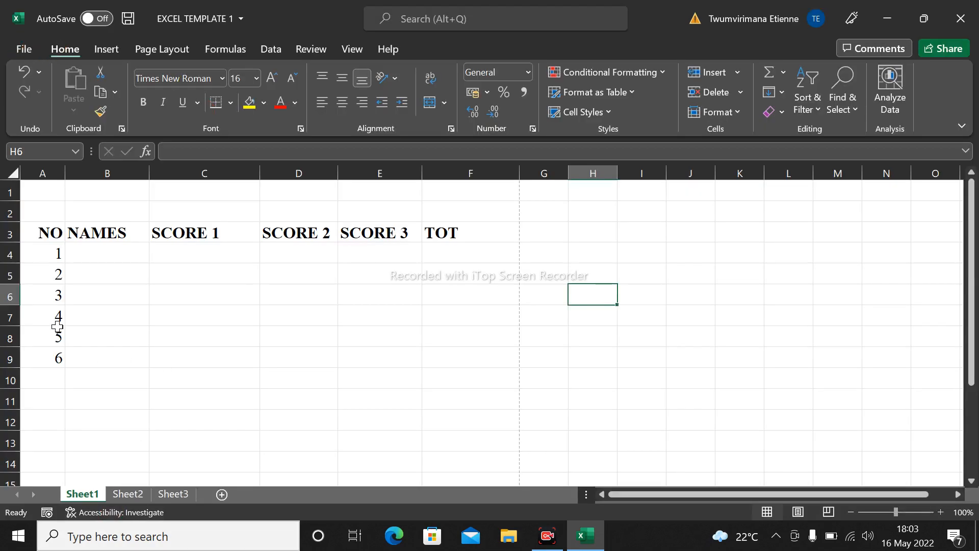
- Apply All Borders to the table range A3:F9
left_click(32, 233)
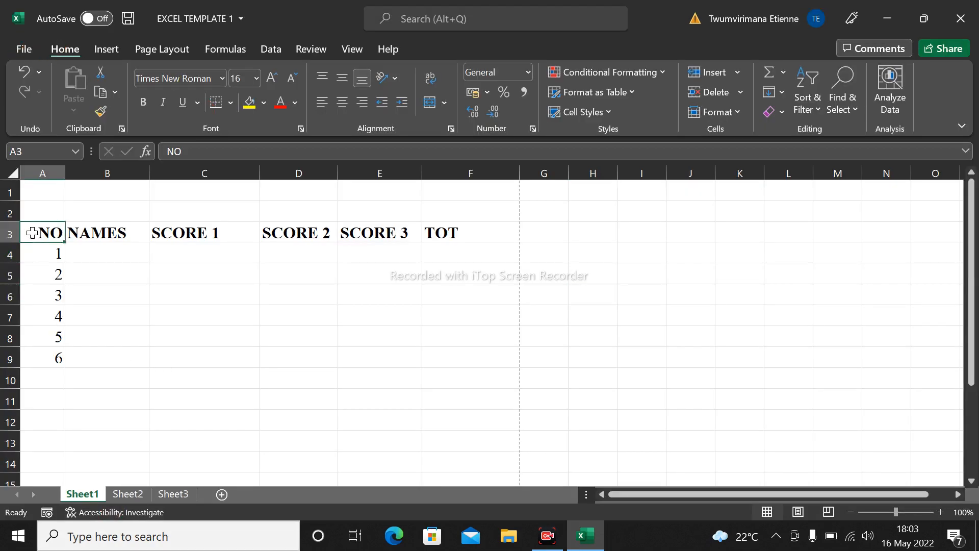
left_click_drag(46, 229, 455, 361)
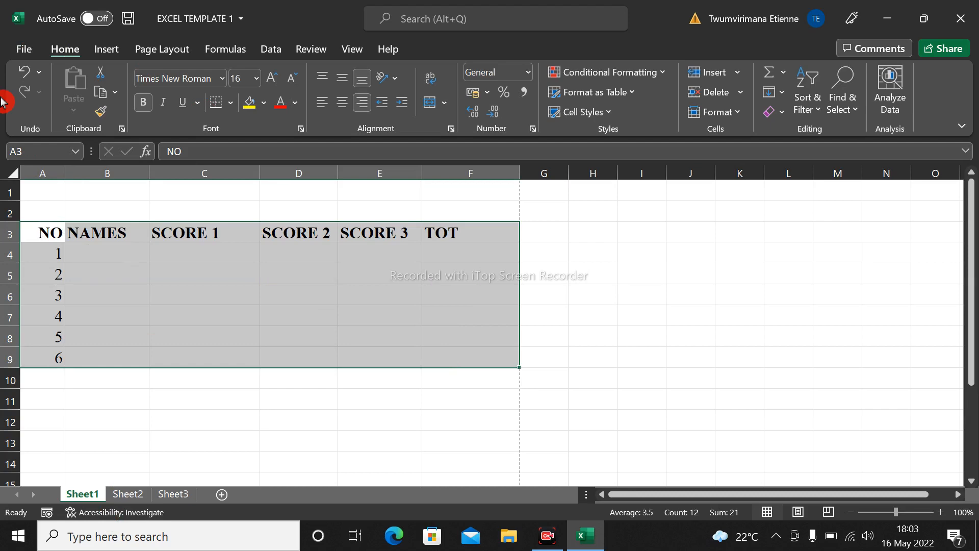
left_click(233, 106)
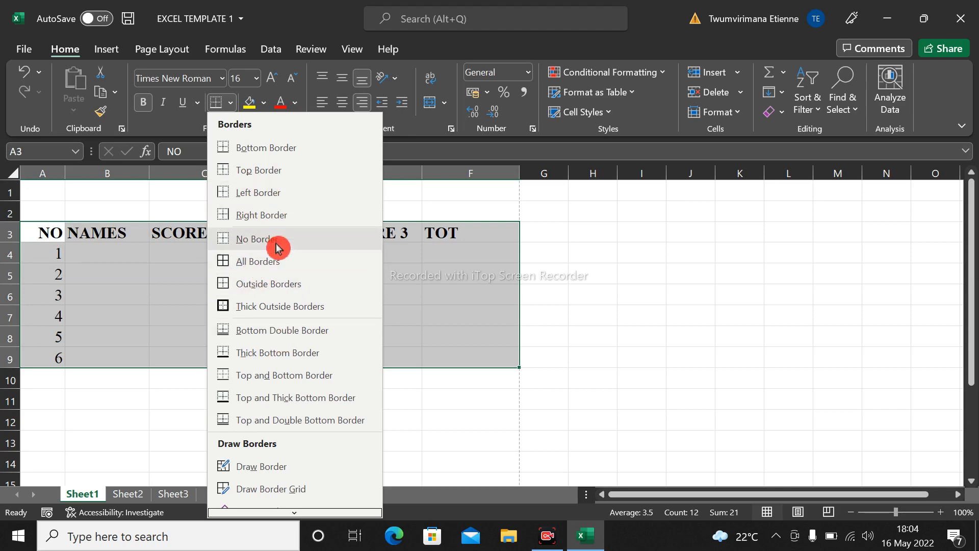
left_click(251, 268)
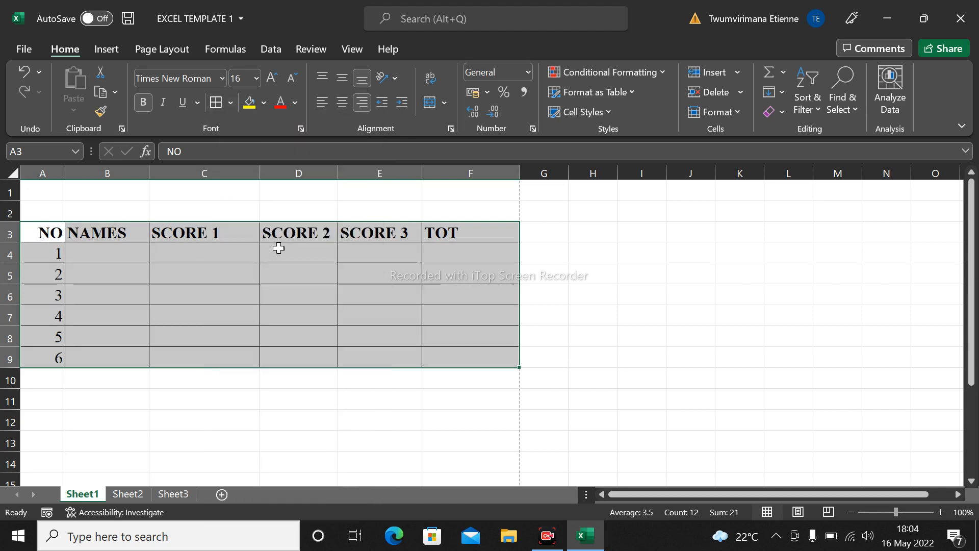
left_click(316, 404)
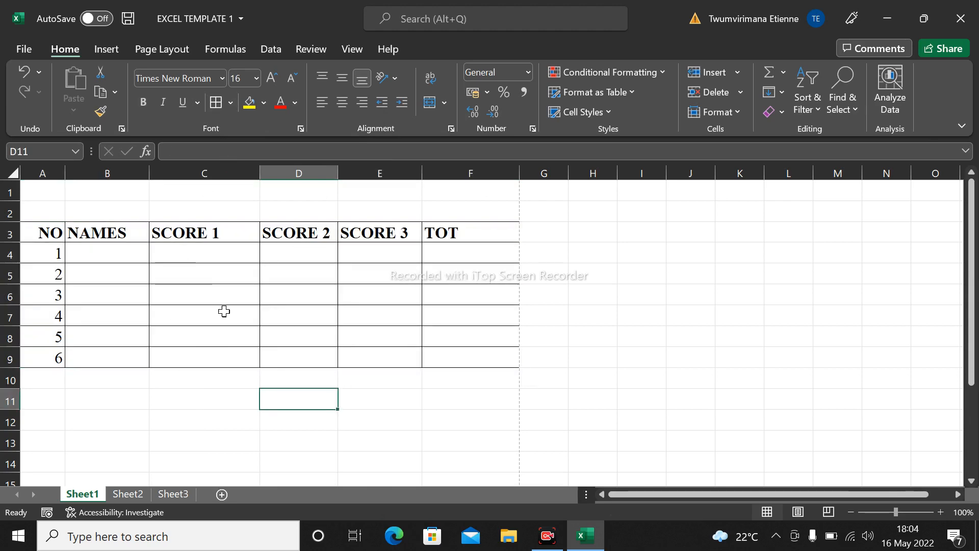
left_click_drag(34, 229, 462, 232)
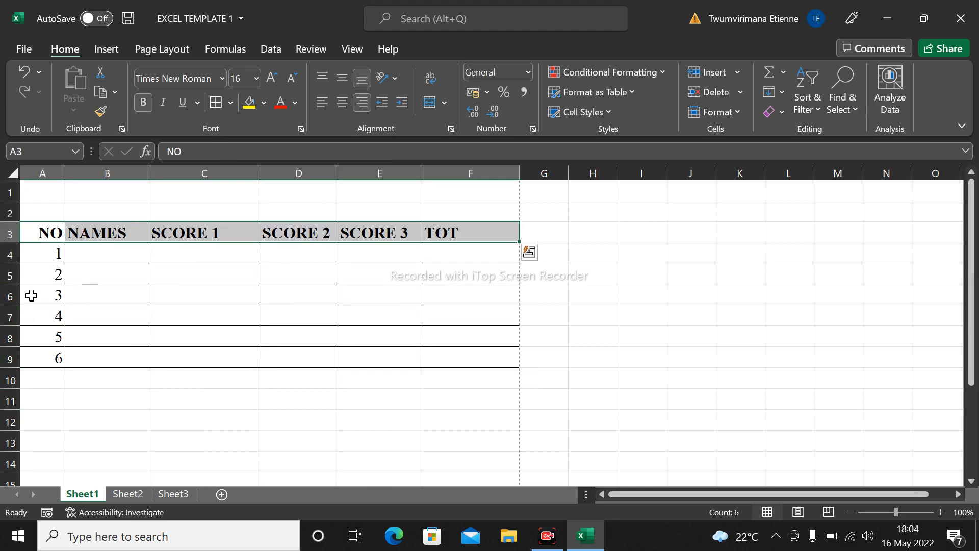
left_click(153, 354)
left_click(50, 235)
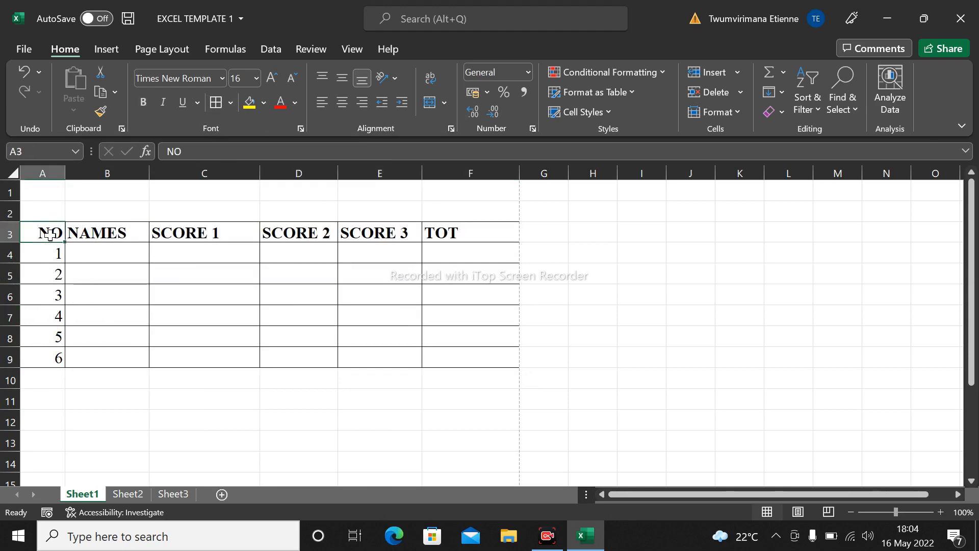
left_click_drag(49, 235, 474, 357)
left_click(164, 393)
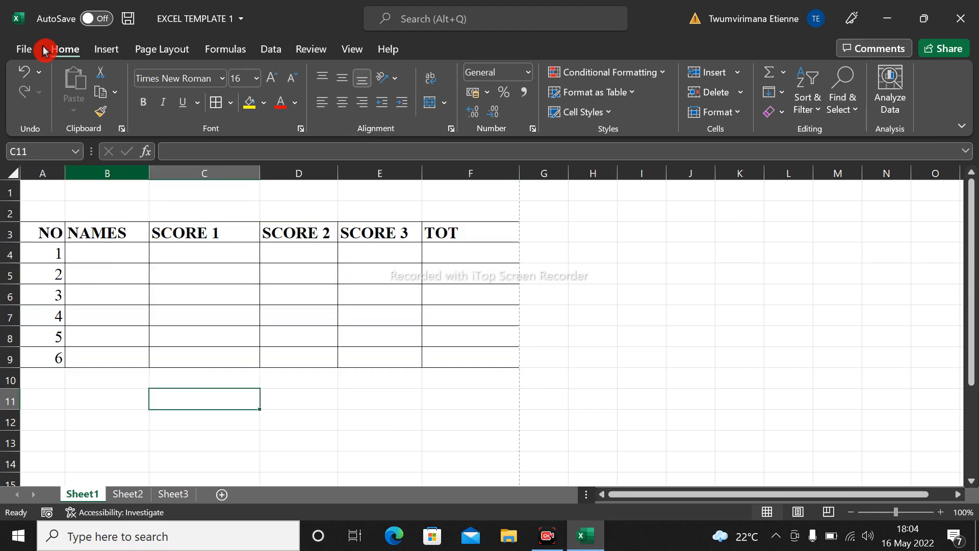
- Check the bordered table in the print preview and return to the worksheet
left_click(30, 47)
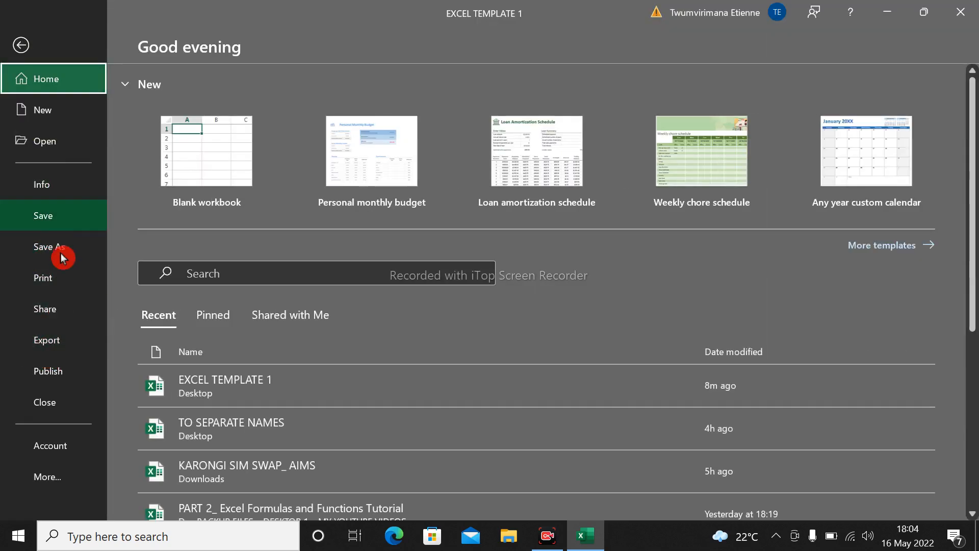
left_click(38, 281)
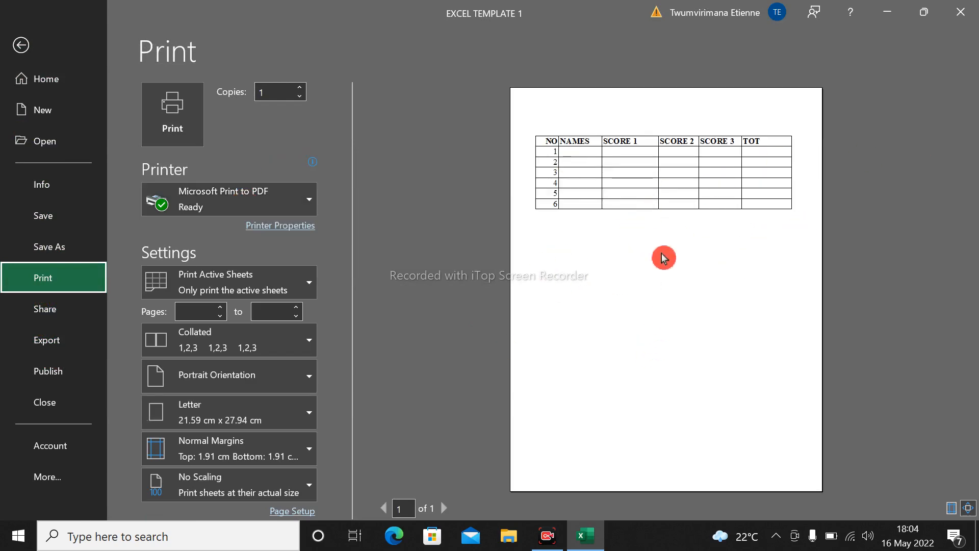
left_click(20, 47)
left_click(292, 412)
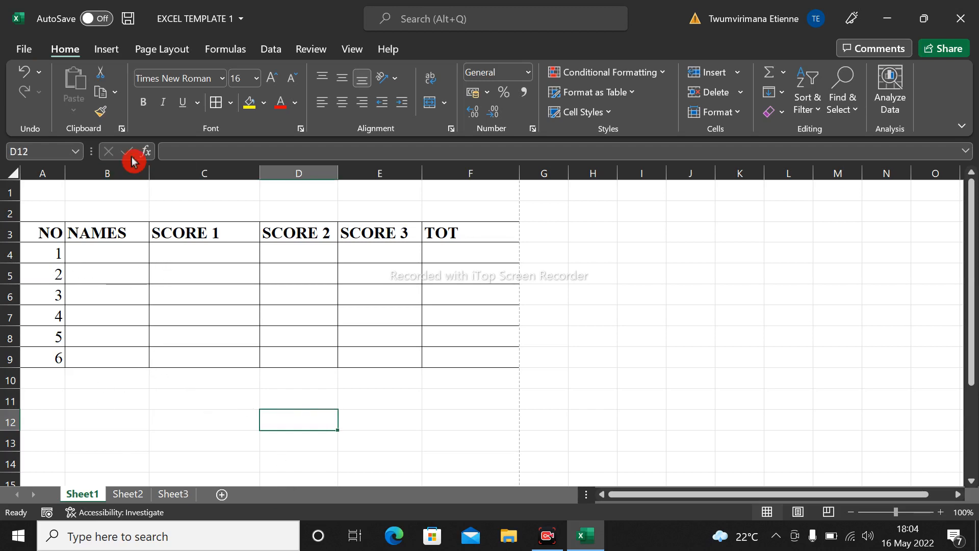
- Widen column B and enter the first person's name in cell B4 under NAMES
left_click(150, 339)
left_click(81, 254)
left_click_drag(149, 174, 196, 174)
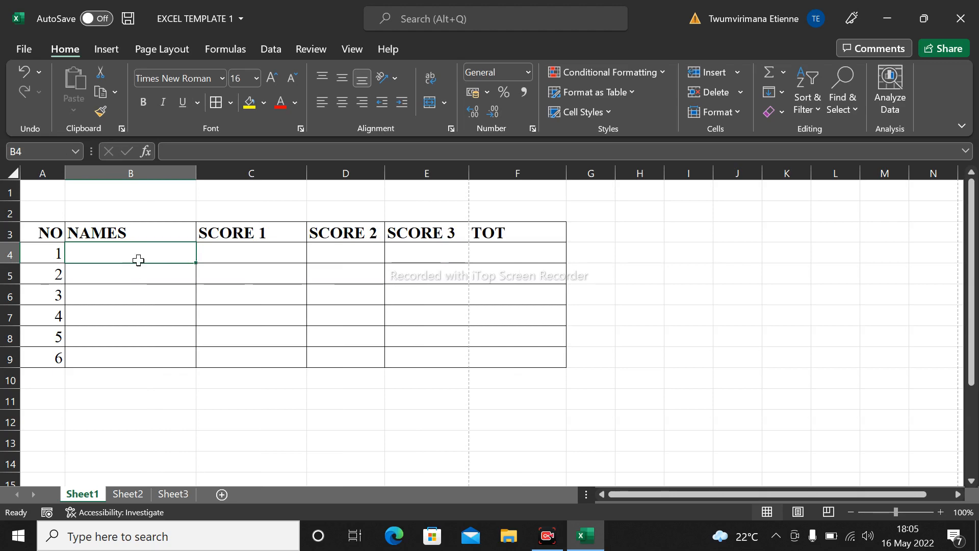
type("JOH")
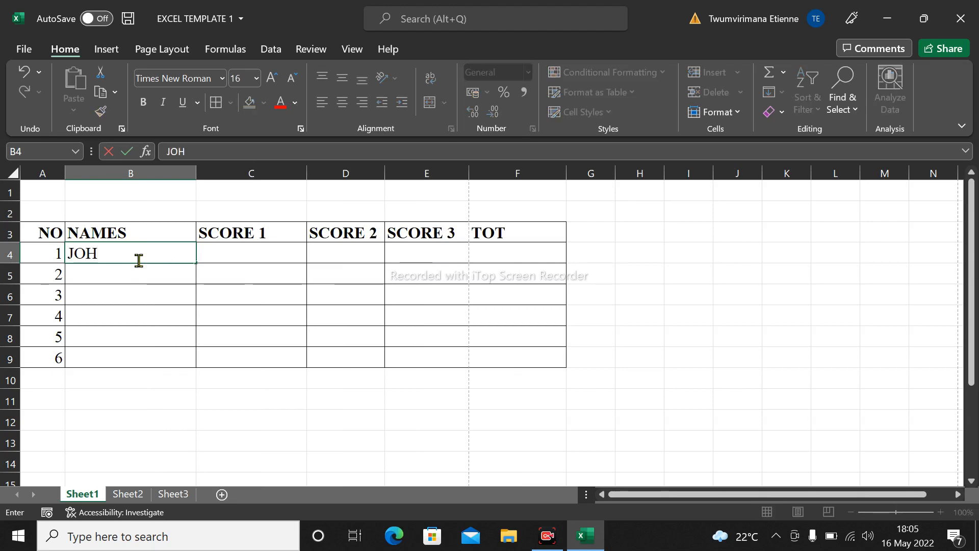
type("N")
key("Return")
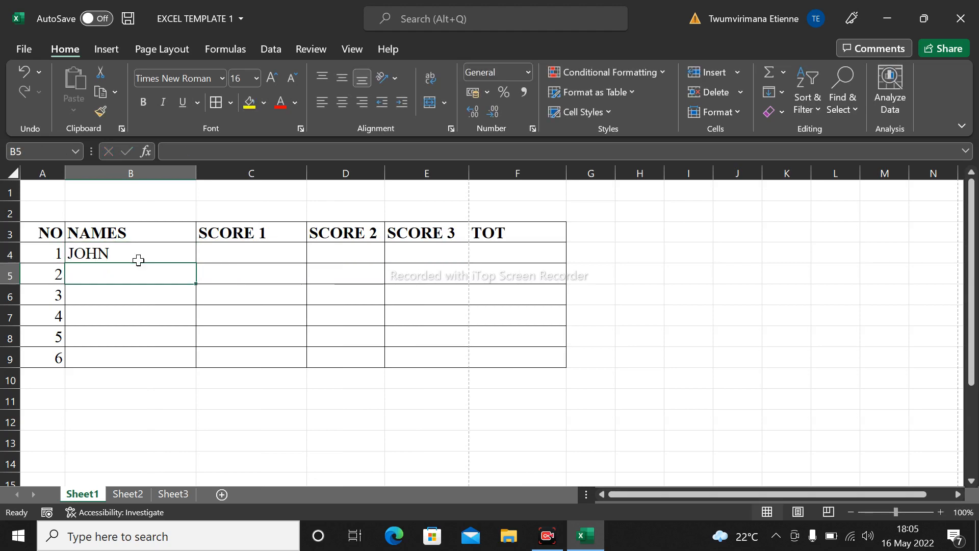
- Enter the second, third and fourth persons' names in cells B5 to B7 under NAMES
type("PETER")
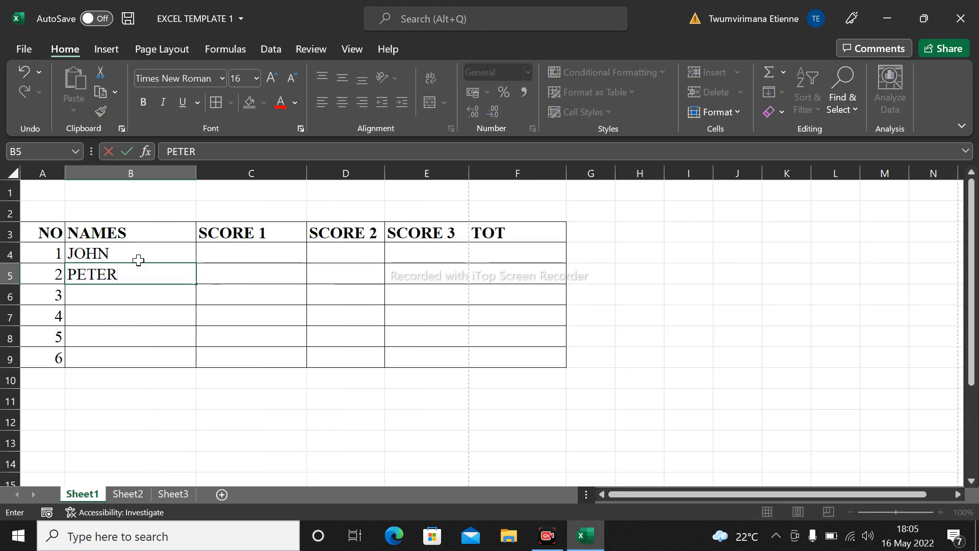
key("Return")
type("ETIE")
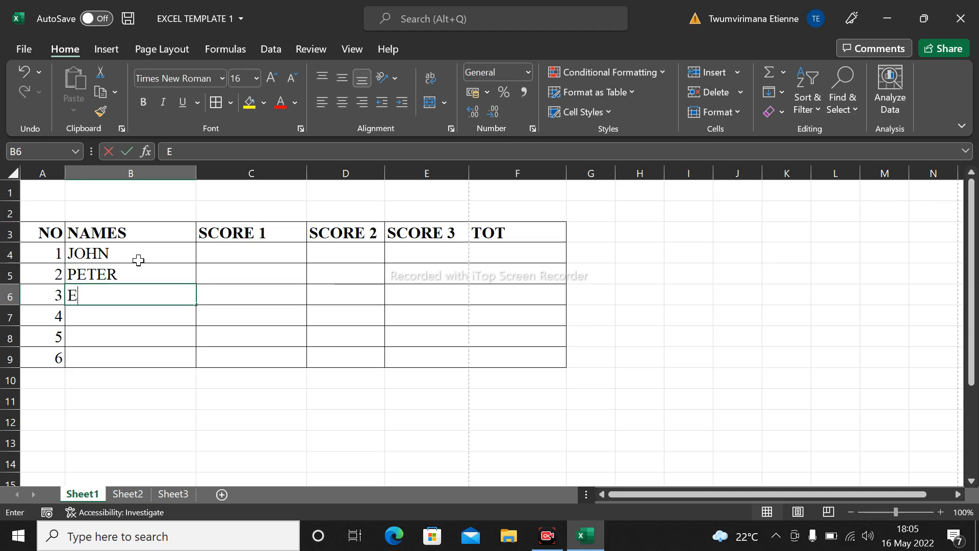
type("NNE")
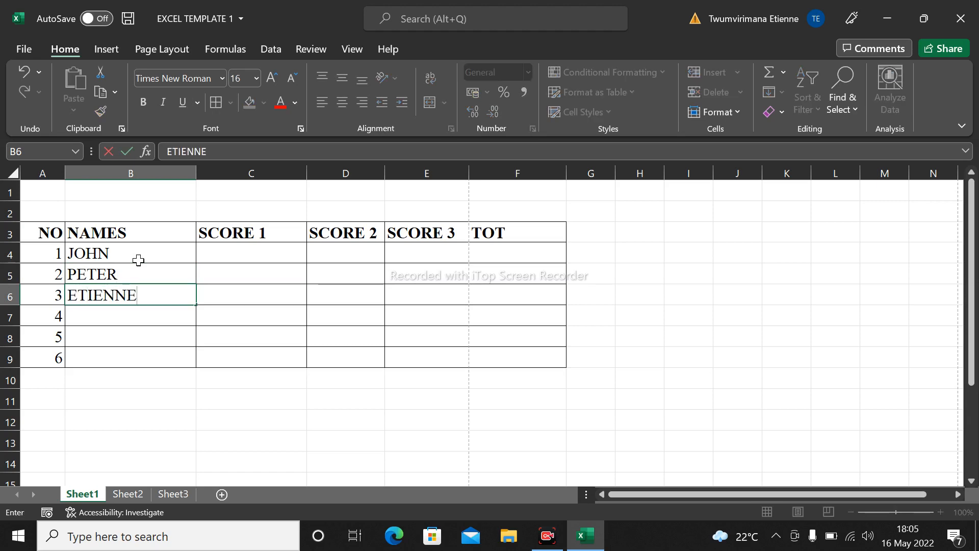
key("ctrl+Return")
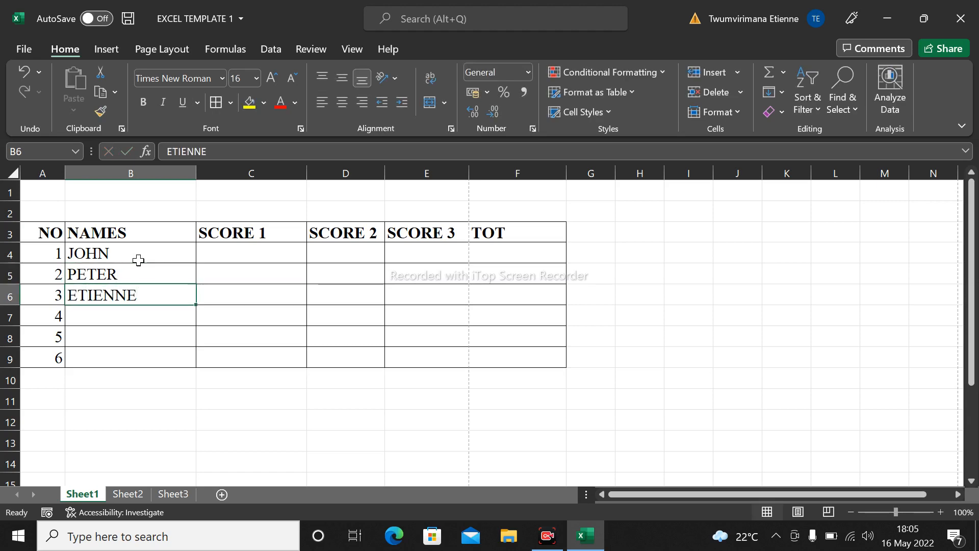
key("Return")
type("MARY")
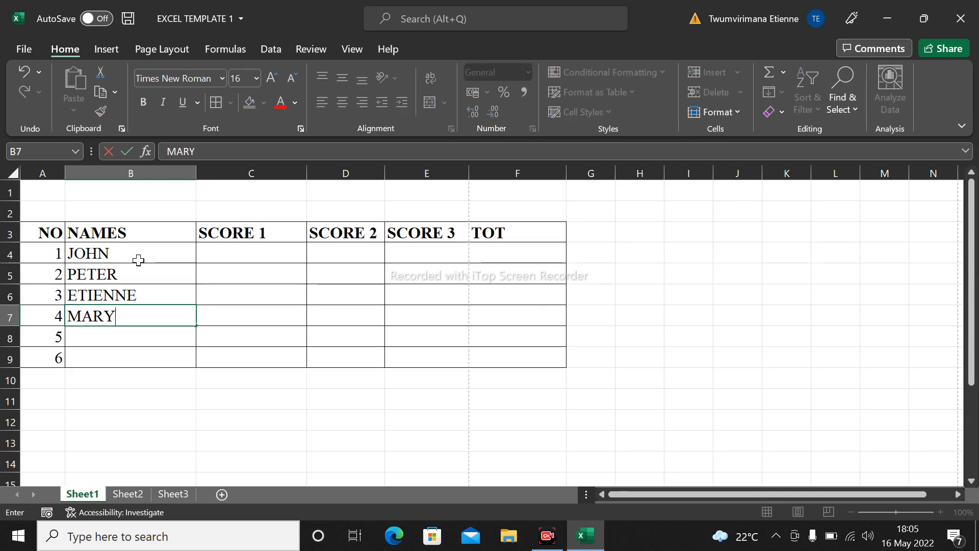
key("Return")
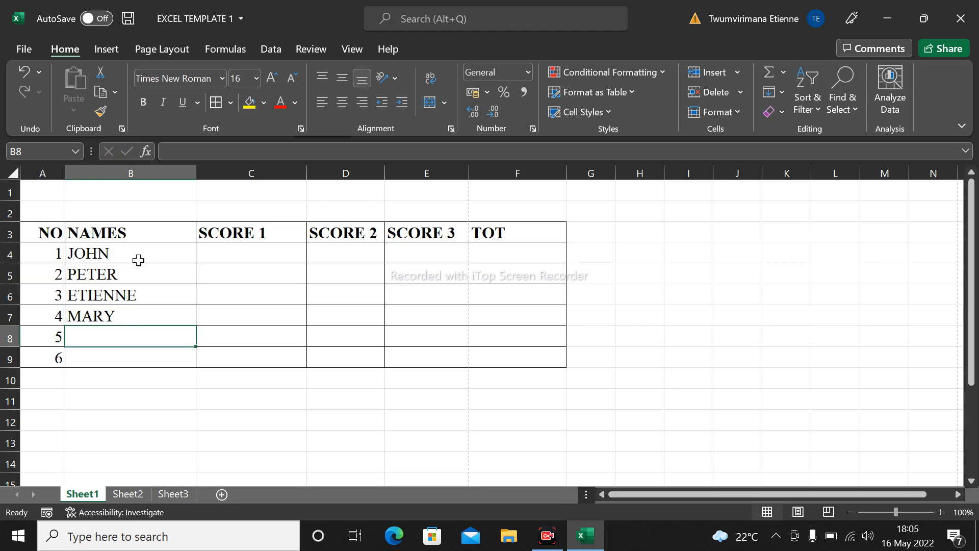
- Enter the last two persons' names in cells B8 and B9 to complete the NAMES column
type("G")
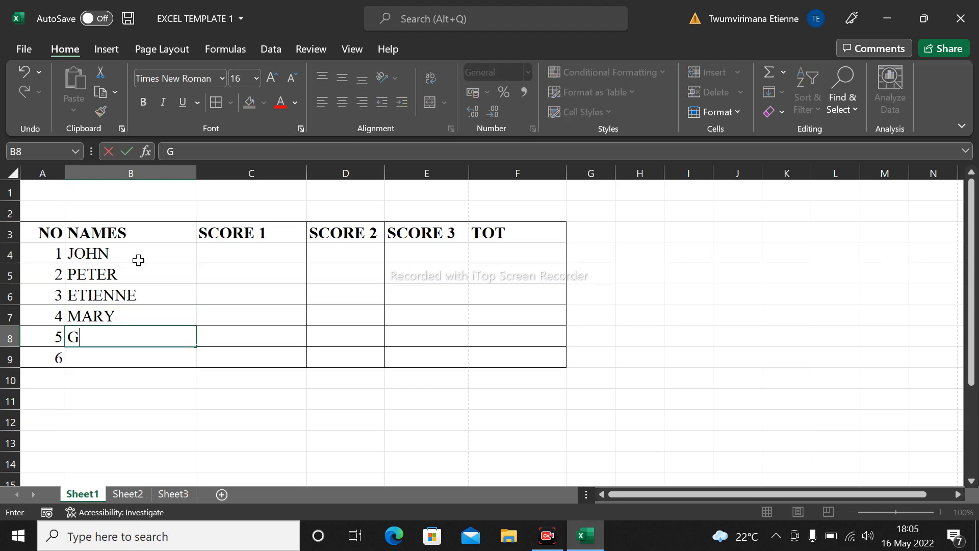
type("AD")
key("Return")
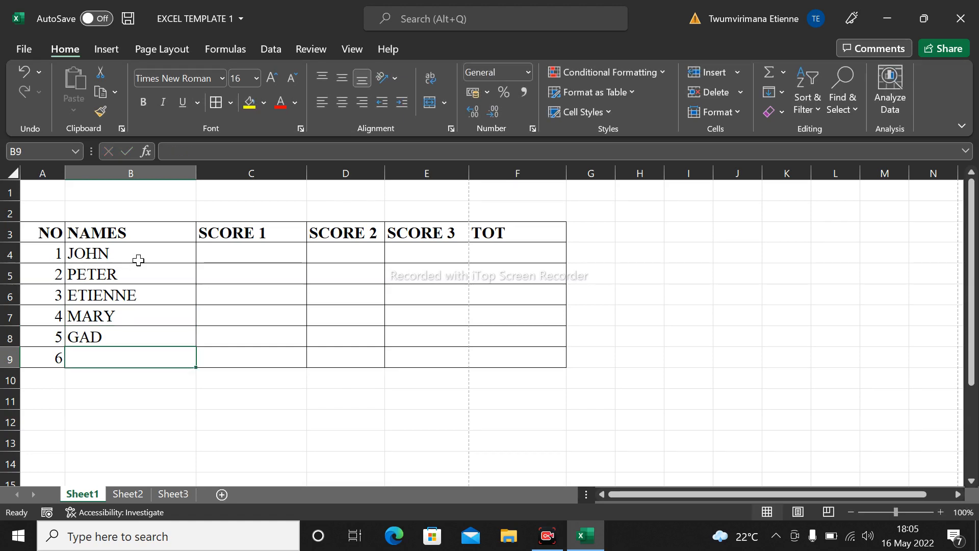
type("JOSELINE")
left_click(210, 449)
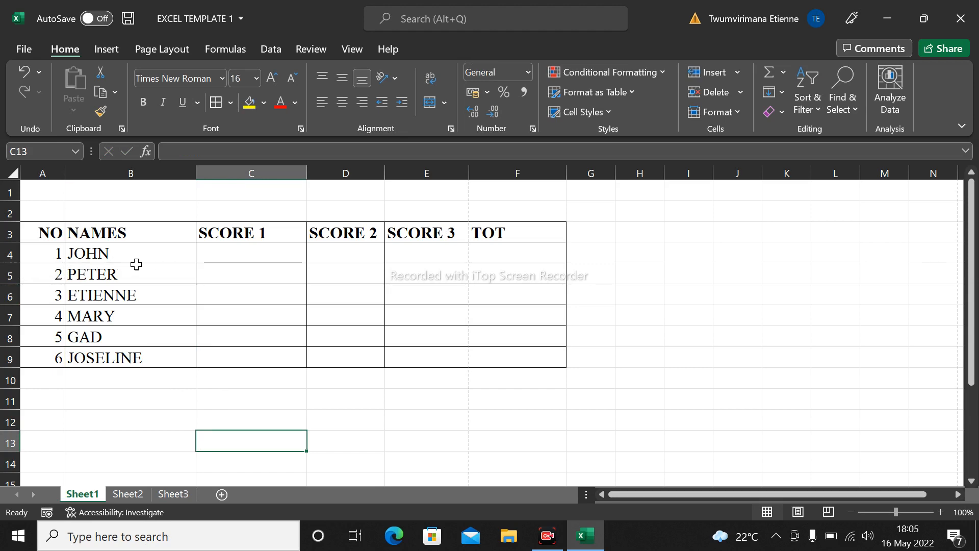
left_click_drag(137, 256, 151, 349)
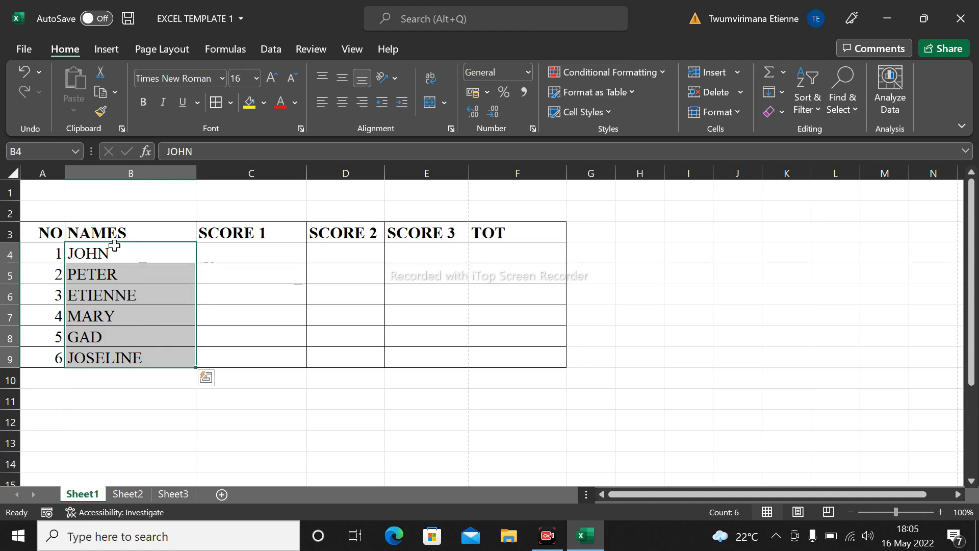
- Enter 34 and 35 in C4 and C5 under SCORE 1 and fill the series down to C9
left_click(249, 256)
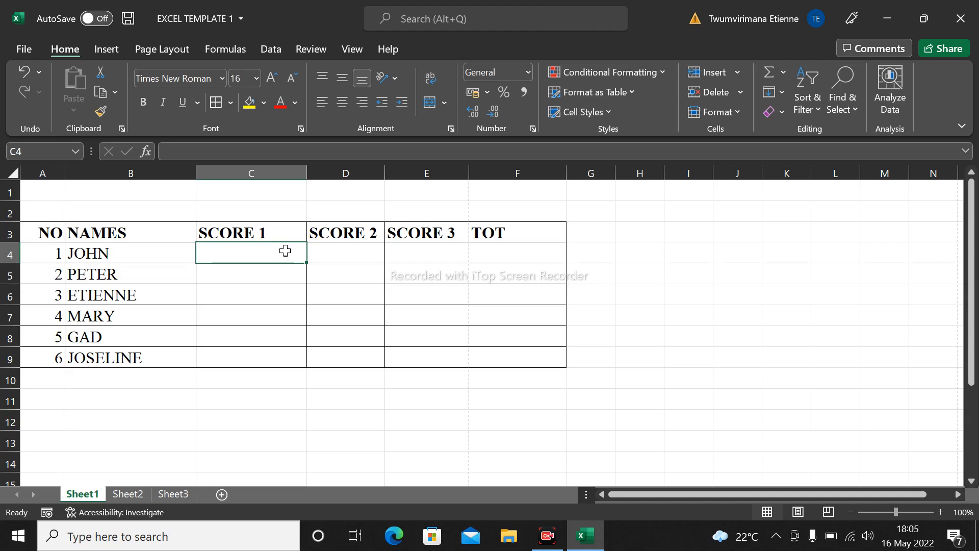
type("34")
key("Tab")
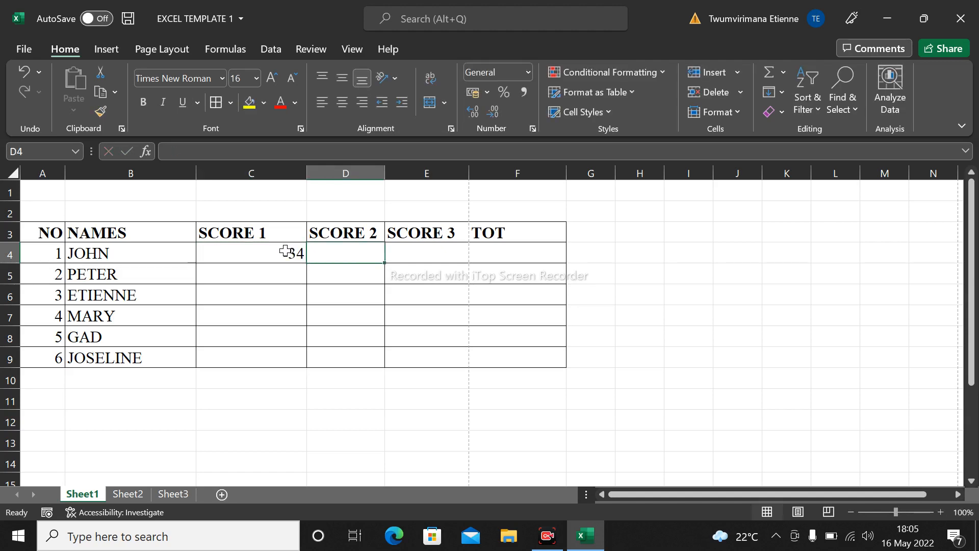
left_click(275, 278)
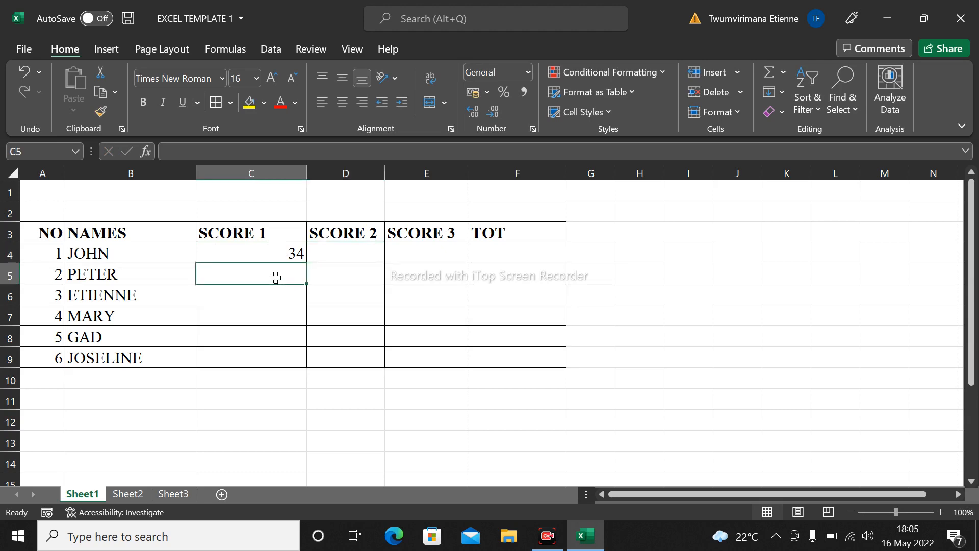
type("35")
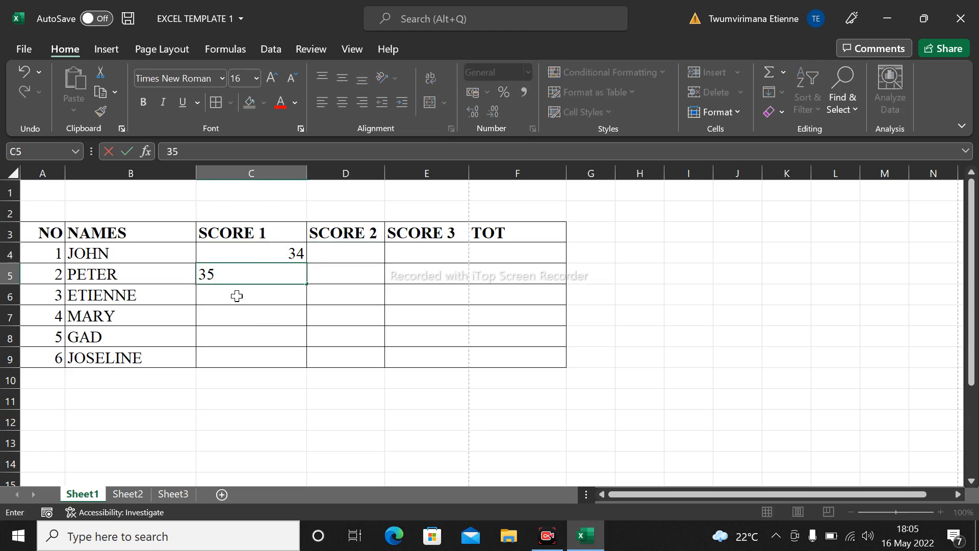
key("Return")
left_click(257, 258)
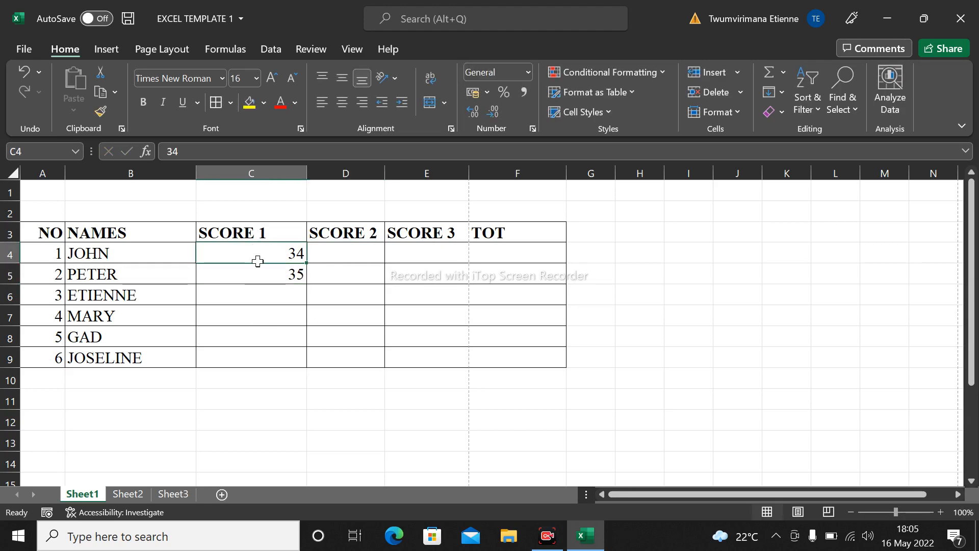
left_click_drag(258, 262, 300, 362)
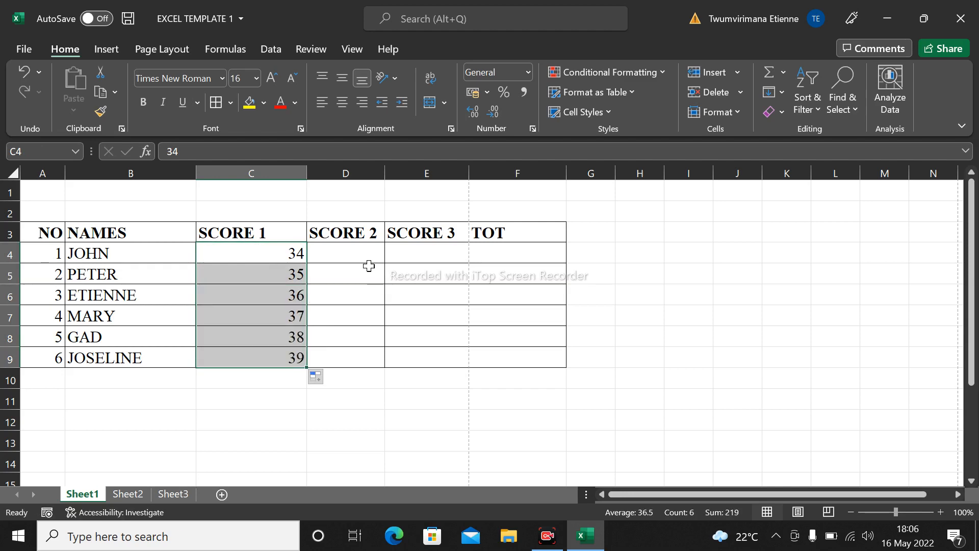
- Enter 23 and 24 in D4 and D5 under SCORE 2 and fill the series down to D9
left_click(357, 252)
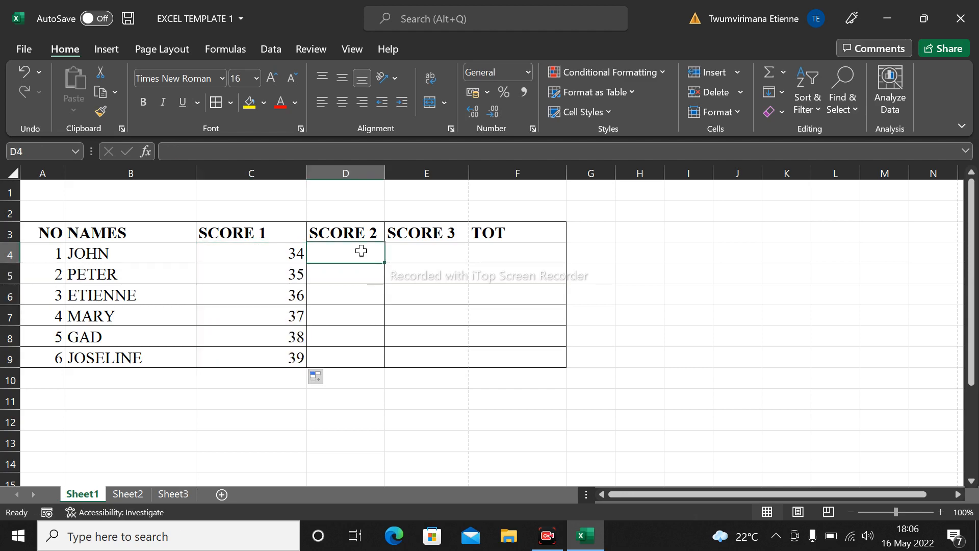
type("23")
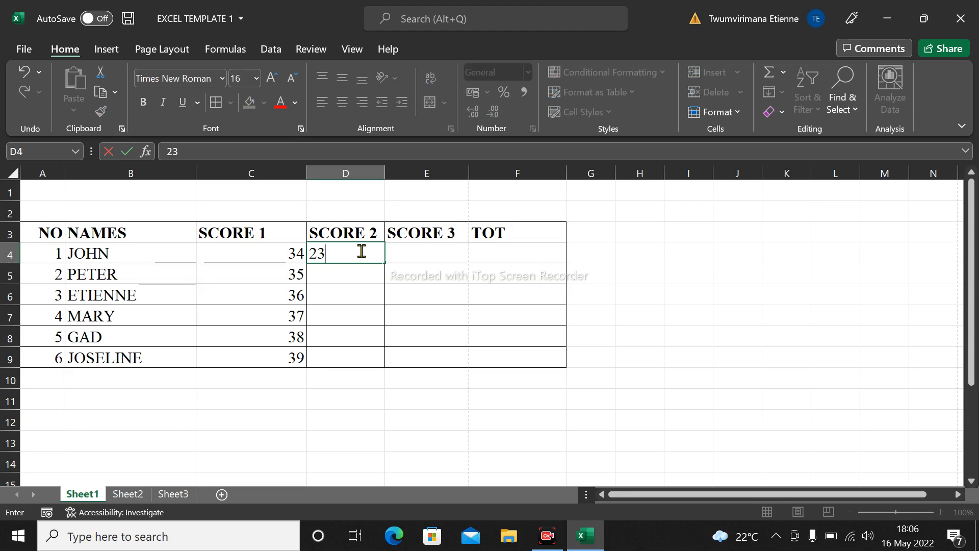
key("Return")
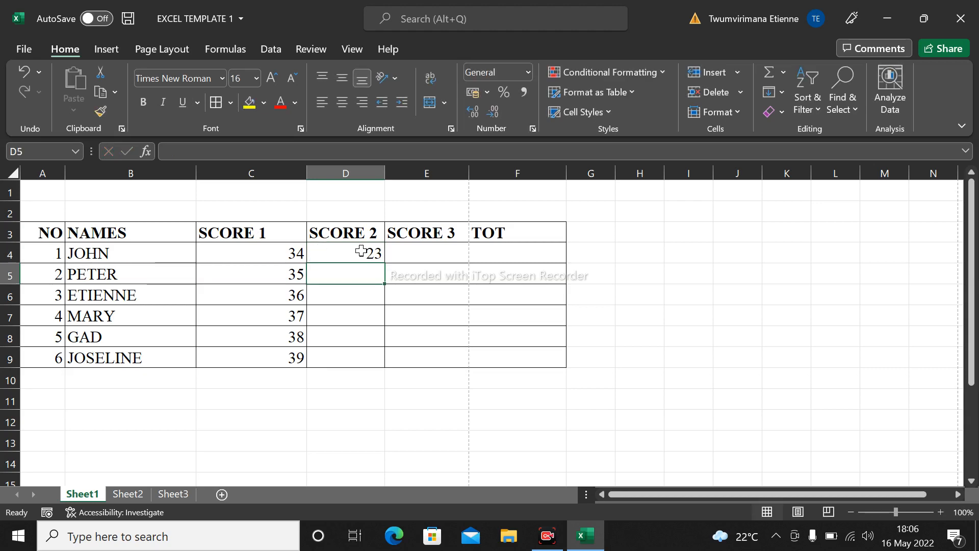
type("3")
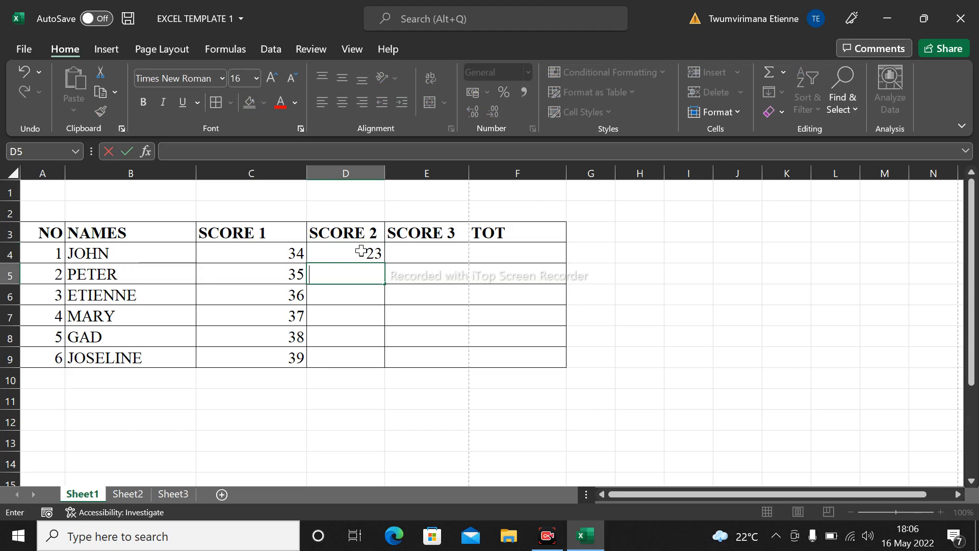
type("24")
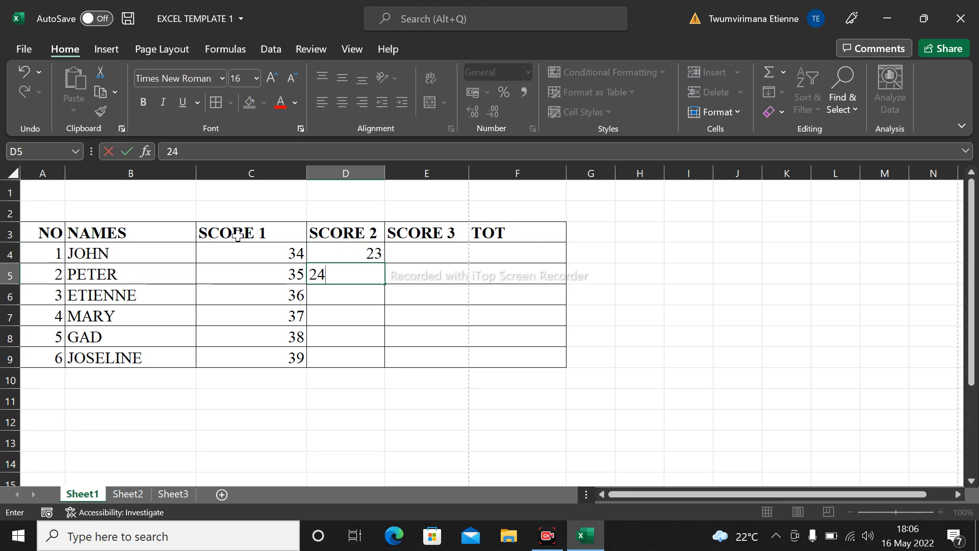
left_click(324, 353)
left_click(341, 256)
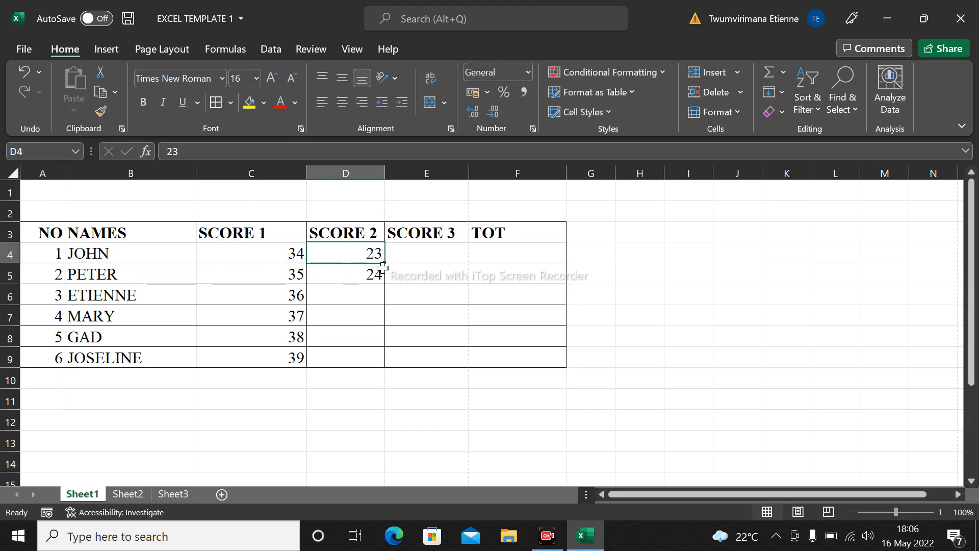
left_click_drag(365, 262, 380, 366)
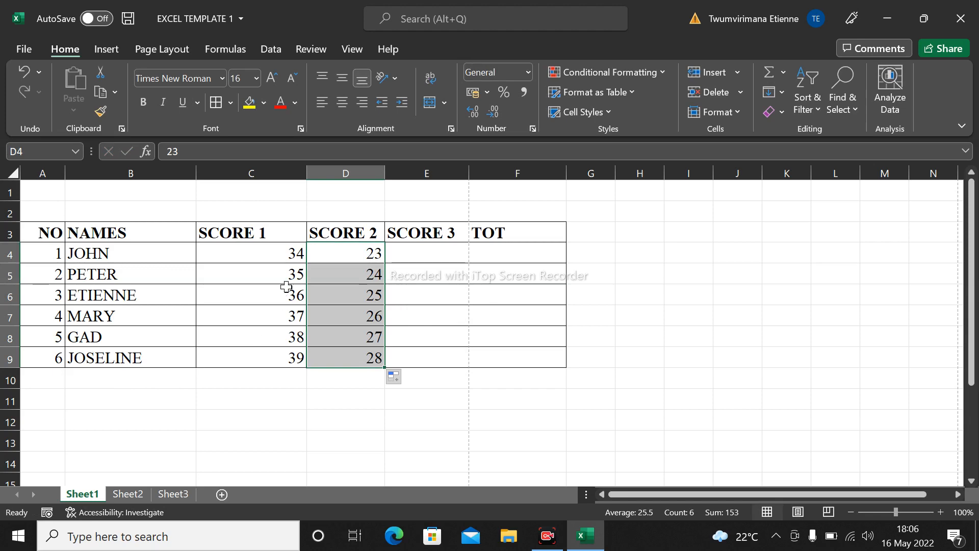
left_click(356, 252)
- Enter 12 and 13 in E4 and E5 under SCORE 3 and fill the series down to E9
left_click(403, 255)
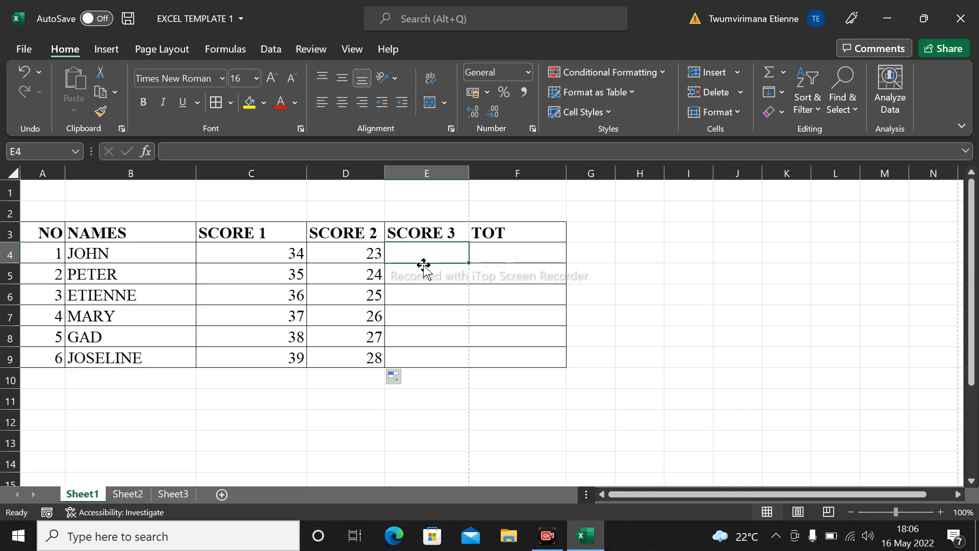
type("12")
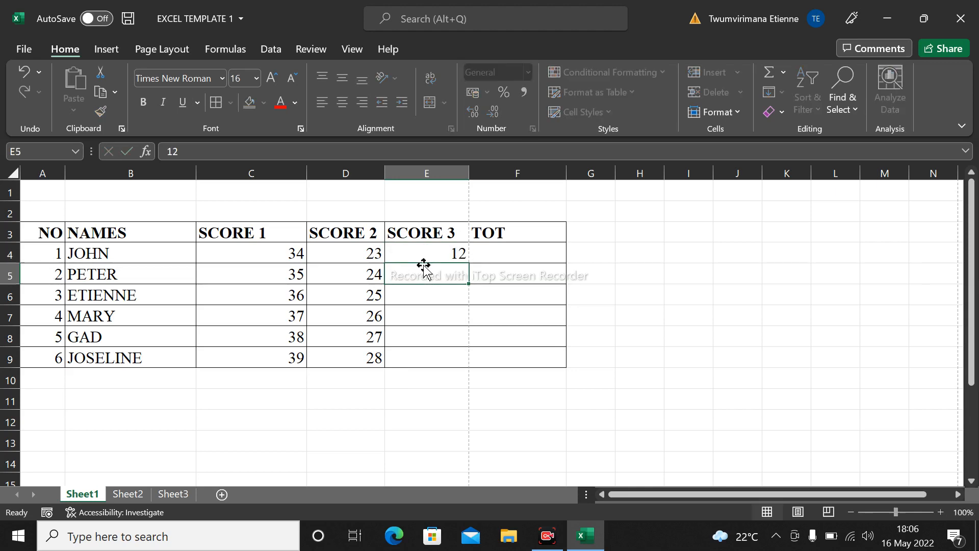
key("Return")
type("13")
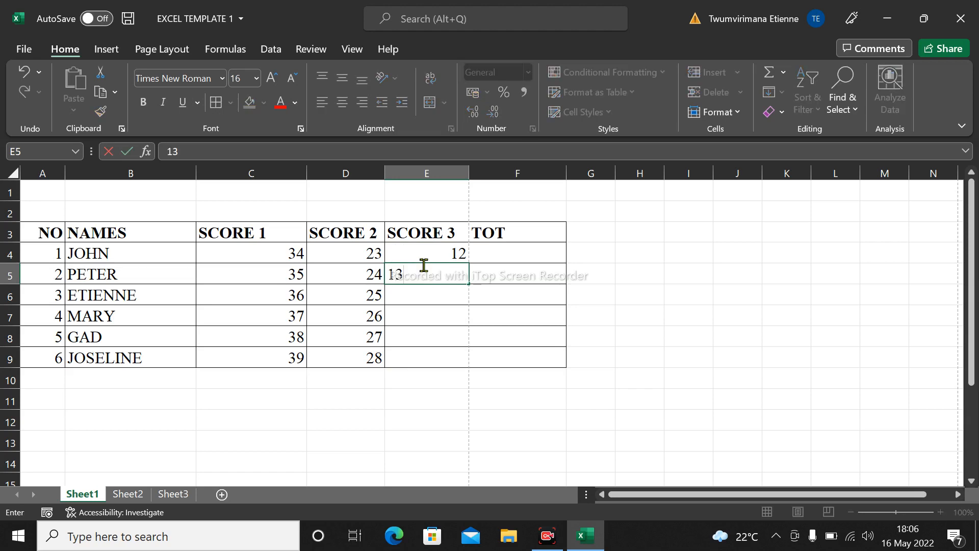
key("Return")
key("Return")
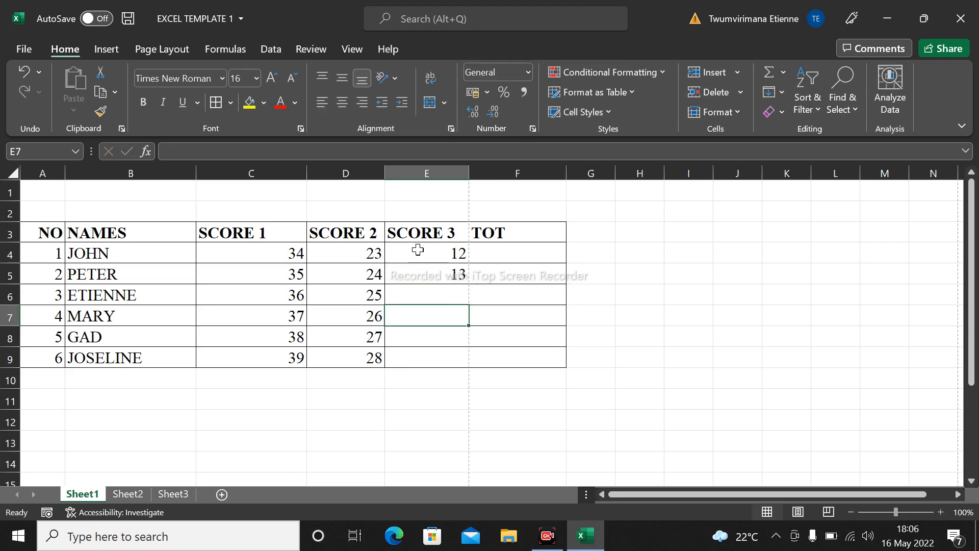
left_click_drag(417, 249, 416, 266)
left_click_drag(467, 286, 459, 366)
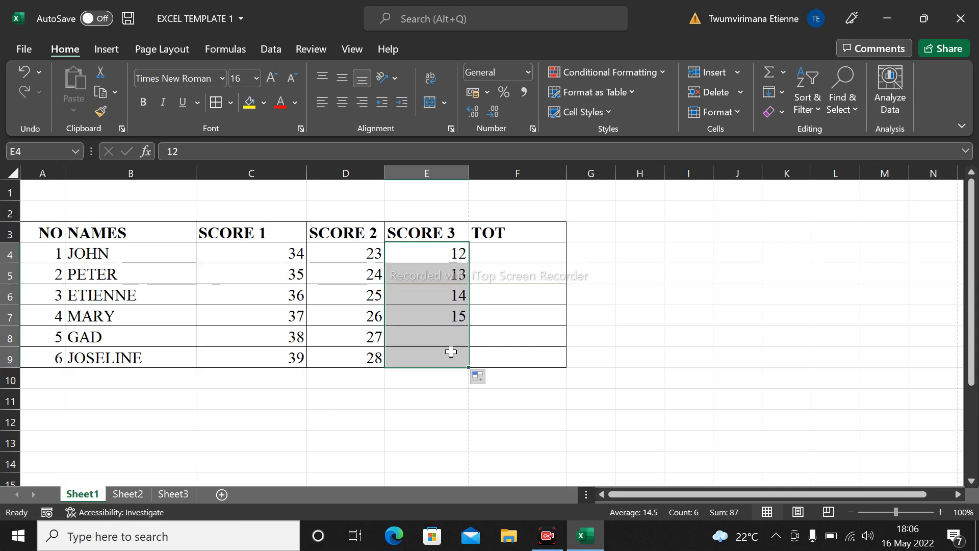
- Narrow column C so it closely fits the SCORE 1 heading
left_click(496, 257)
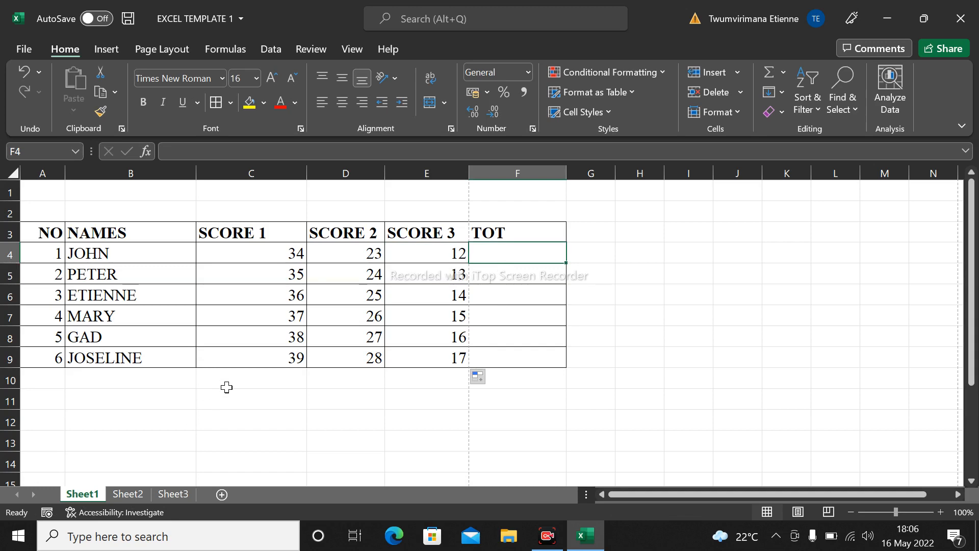
left_click_drag(307, 176, 276, 184)
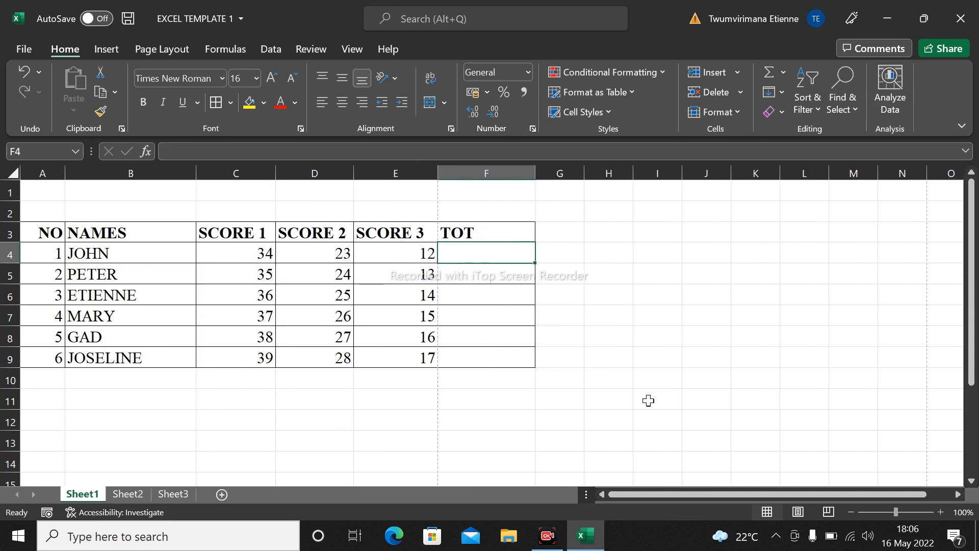
left_click(693, 311)
left_click(336, 436)
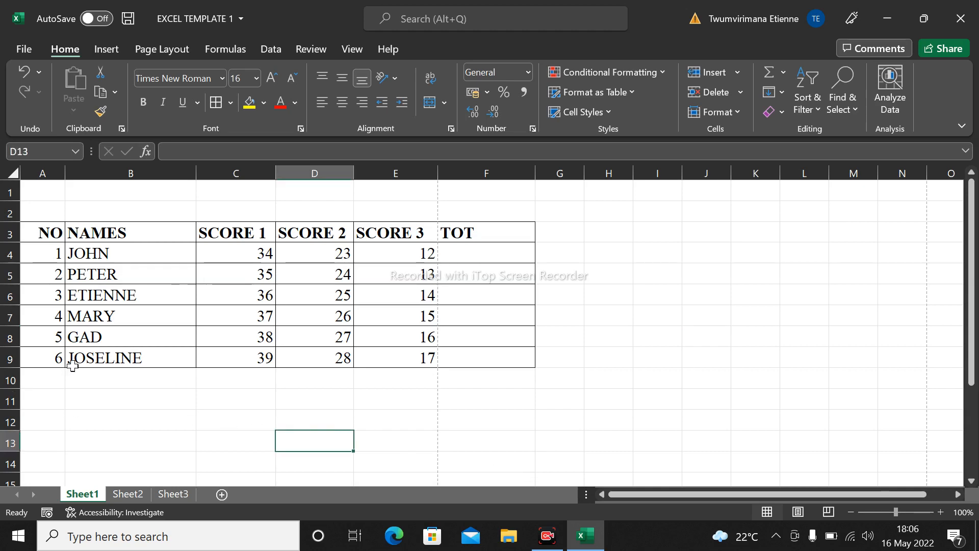
- Fill the table's data rows A4:F9 with a light orange background colour
left_click(41, 232)
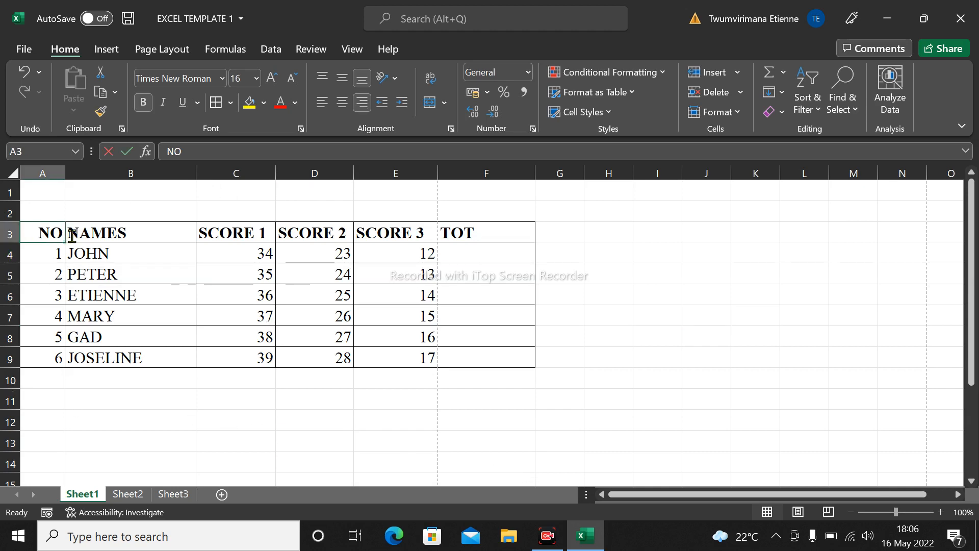
left_click(91, 436)
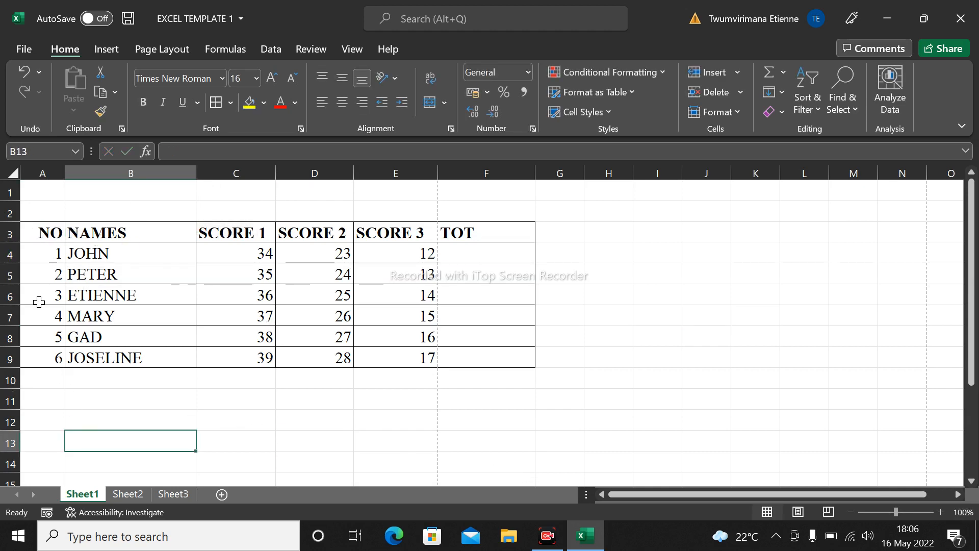
left_click(48, 248)
left_click_drag(48, 249, 485, 354)
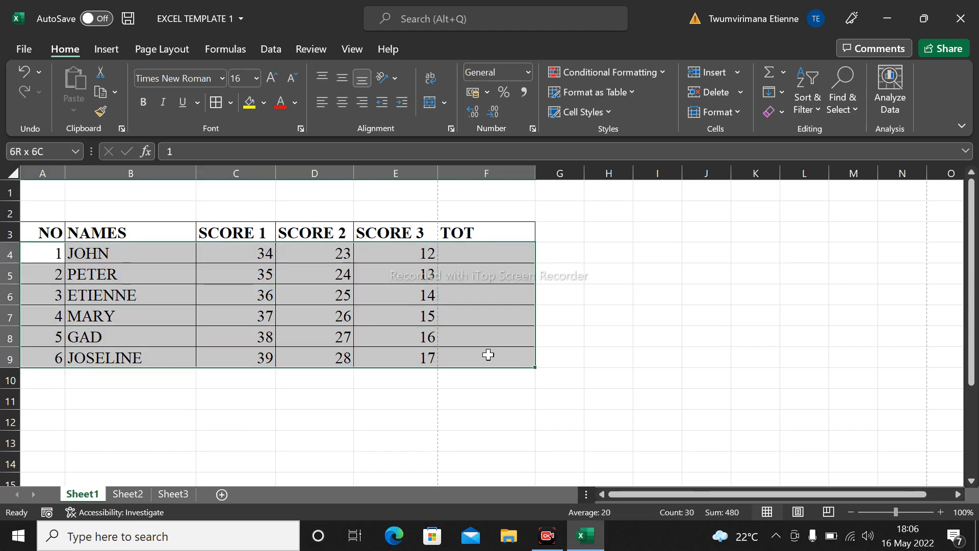
left_click(264, 103)
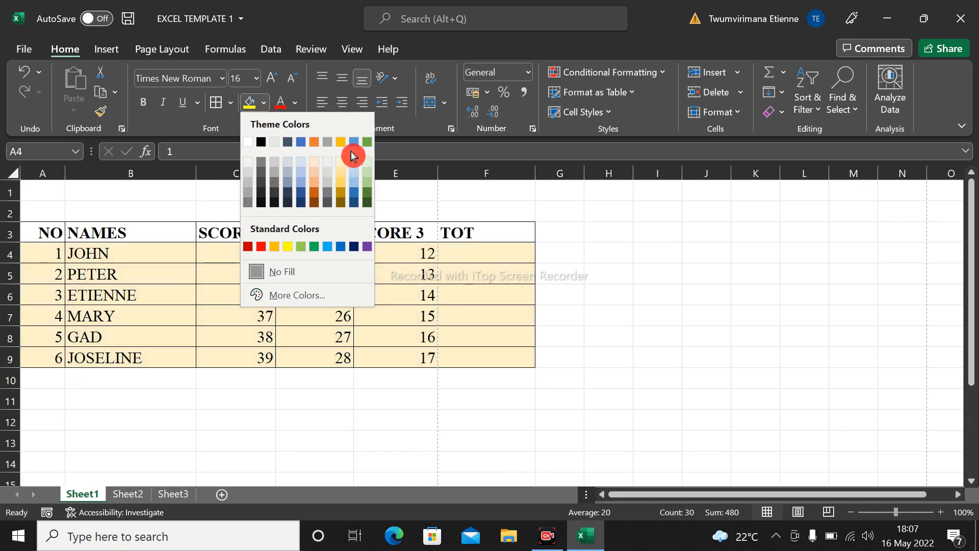
left_click(320, 164)
left_click(430, 266)
- Fill the table's header cells A3:F3 with a light blue background colour
left_click(9, 233)
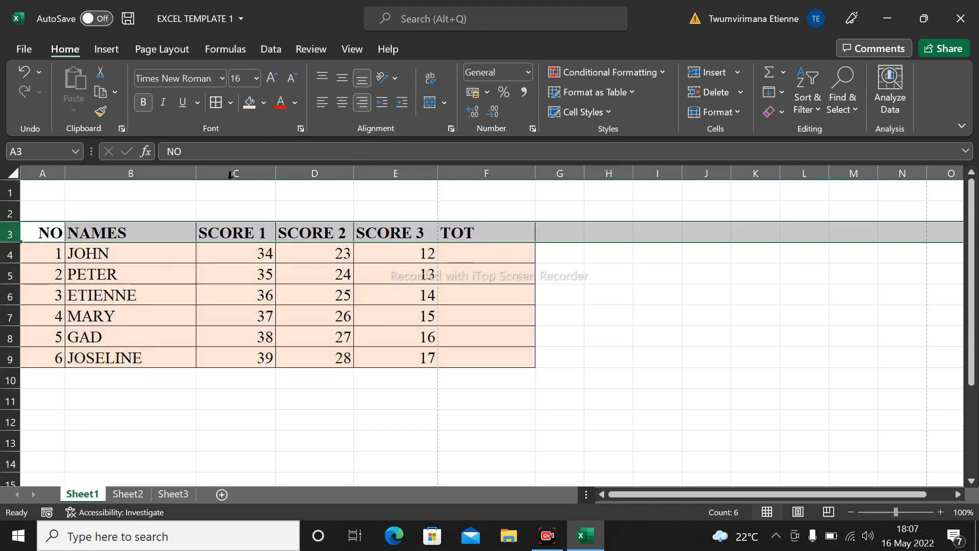
left_click(328, 215)
left_click(306, 251)
left_click_drag(28, 232, 439, 234)
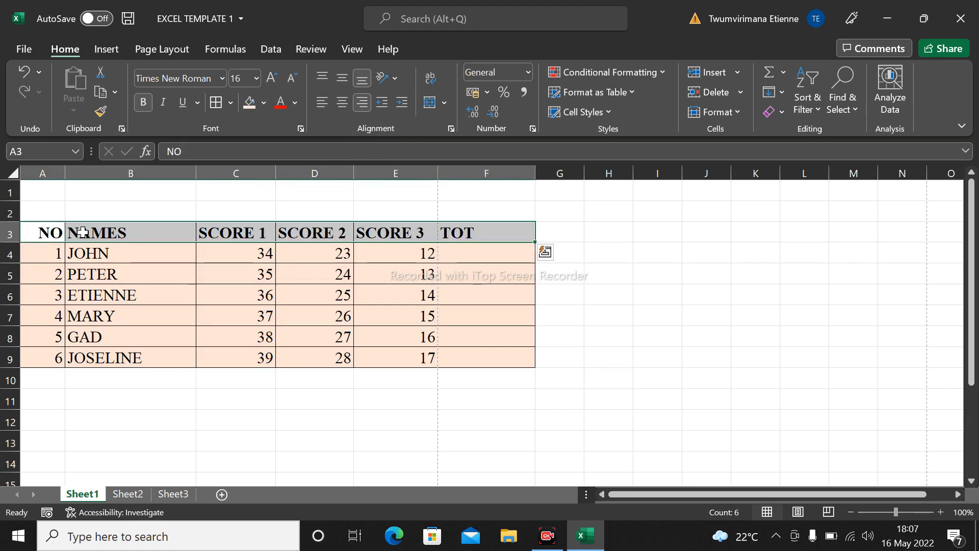
left_click(250, 109)
left_click(264, 104)
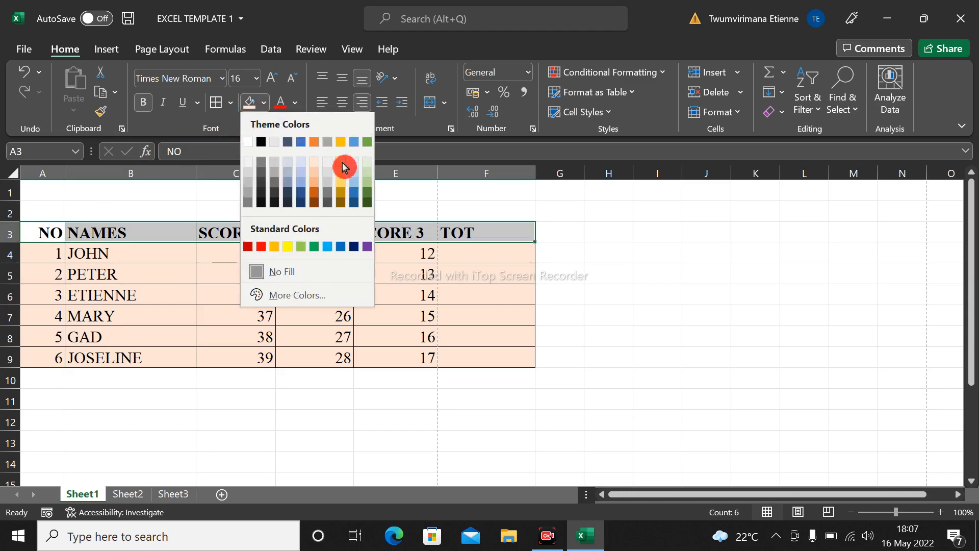
left_click(354, 190)
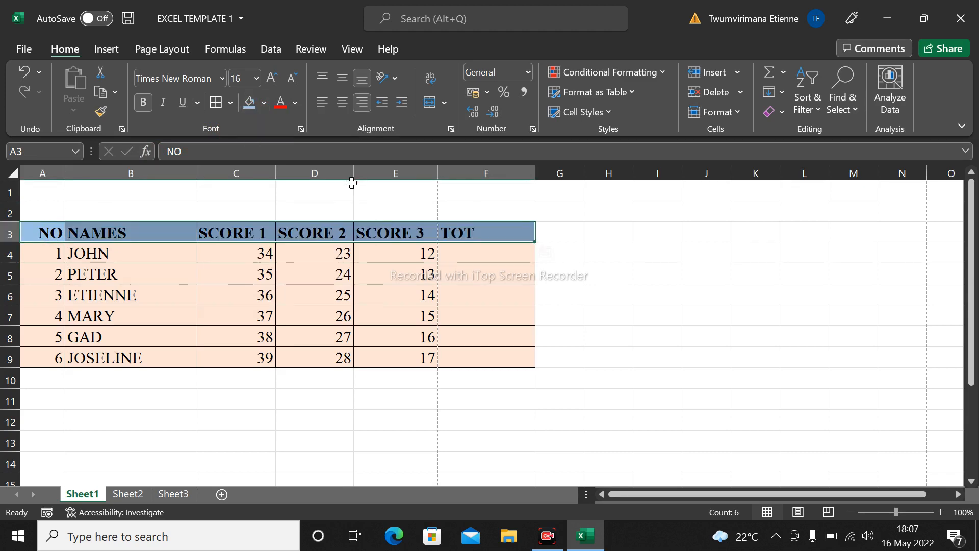
left_click(604, 308)
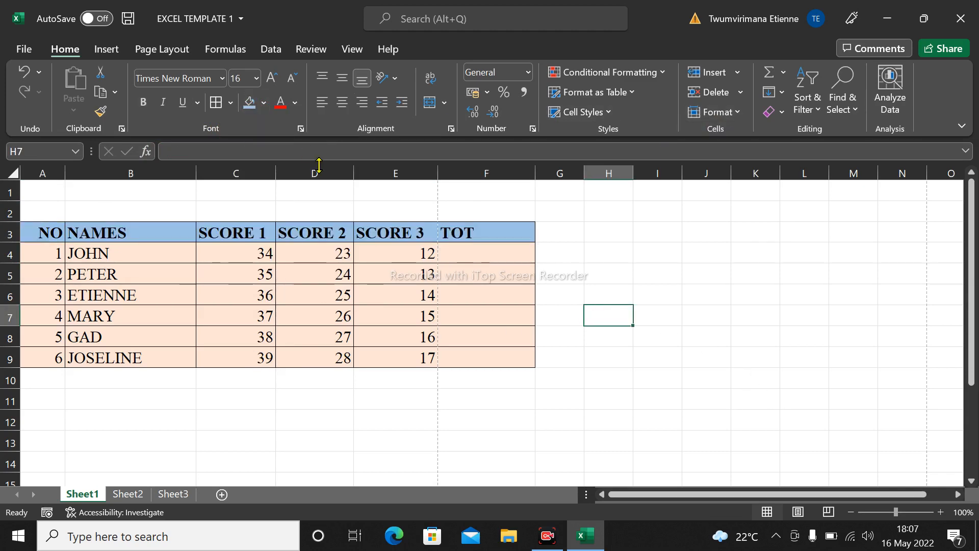
left_click(687, 258)
left_click(782, 270)
left_click(689, 316)
left_click(243, 435)
left_click(338, 414)
left_click(403, 409)
left_click(468, 412)
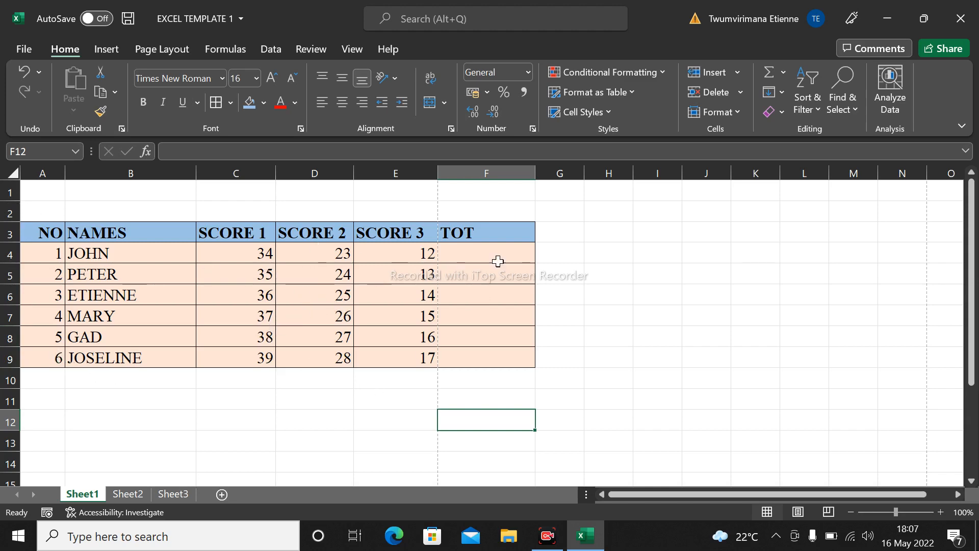
left_click(466, 162)
left_click(676, 249)
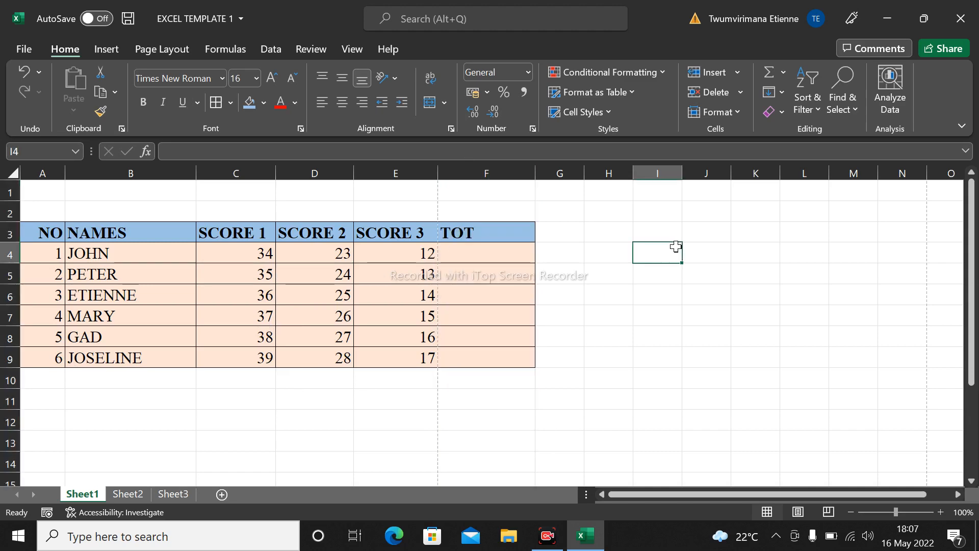
- Delete the entire TOT column F from the sheet
left_click(480, 170)
right_click(480, 170)
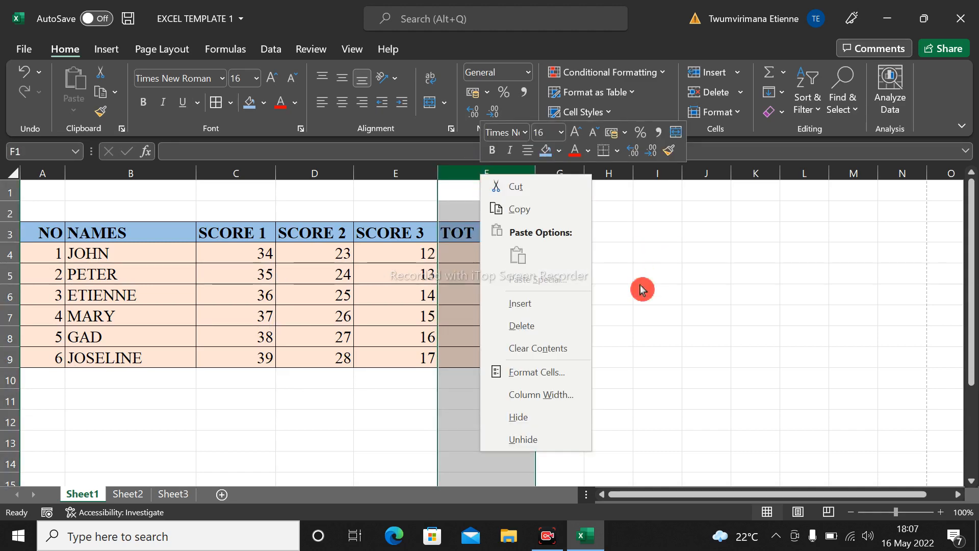
left_click(545, 332)
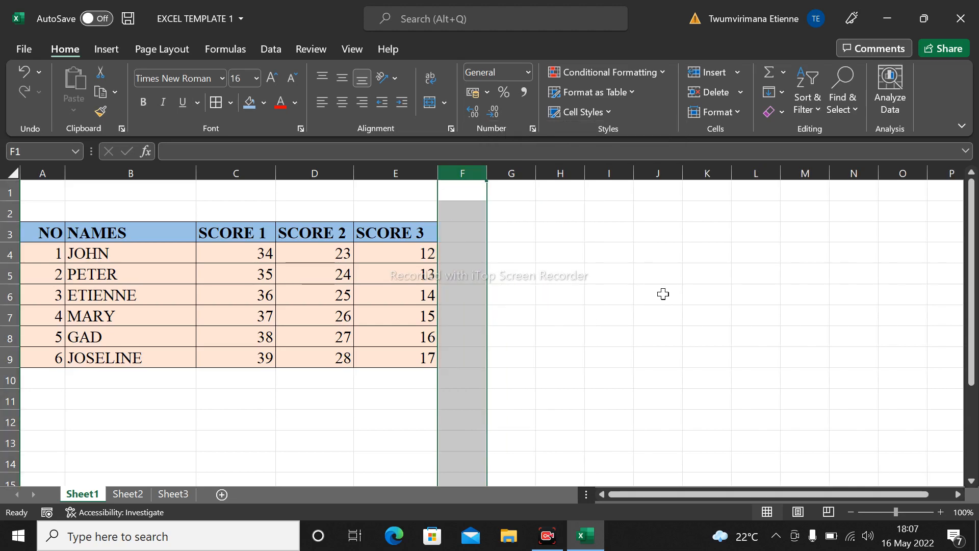
- Undo the deletion of the TOT column, redo it, and undo it once more
key("ctrl+z")
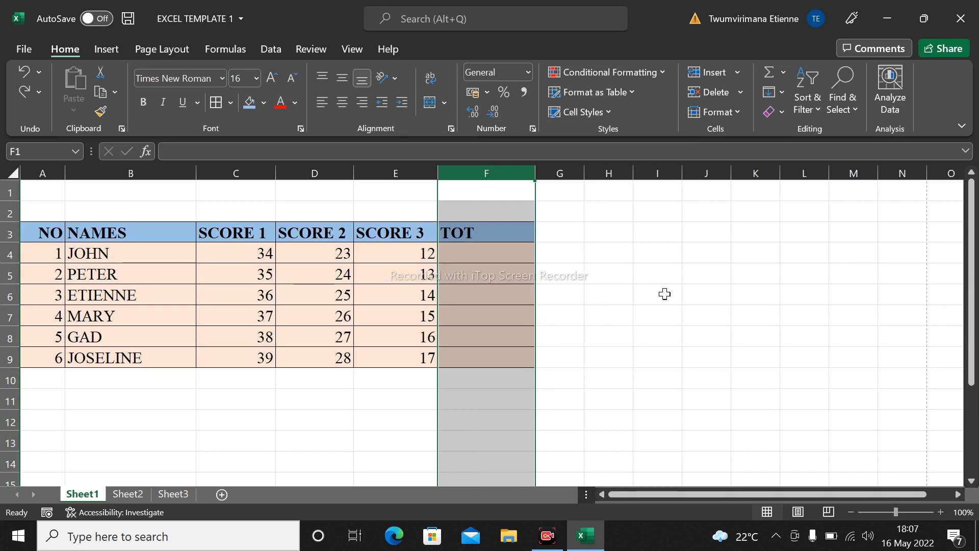
key("ctrl+y")
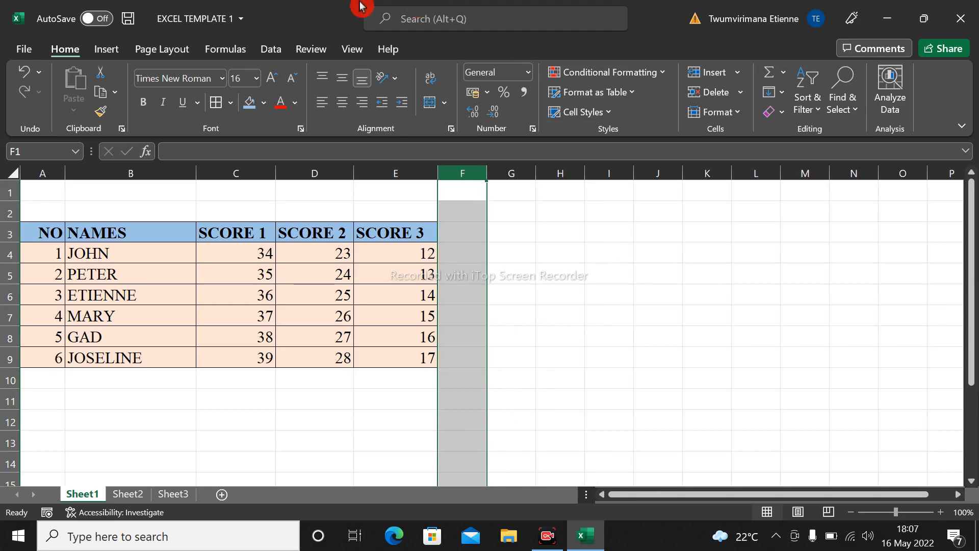
left_click(561, 272)
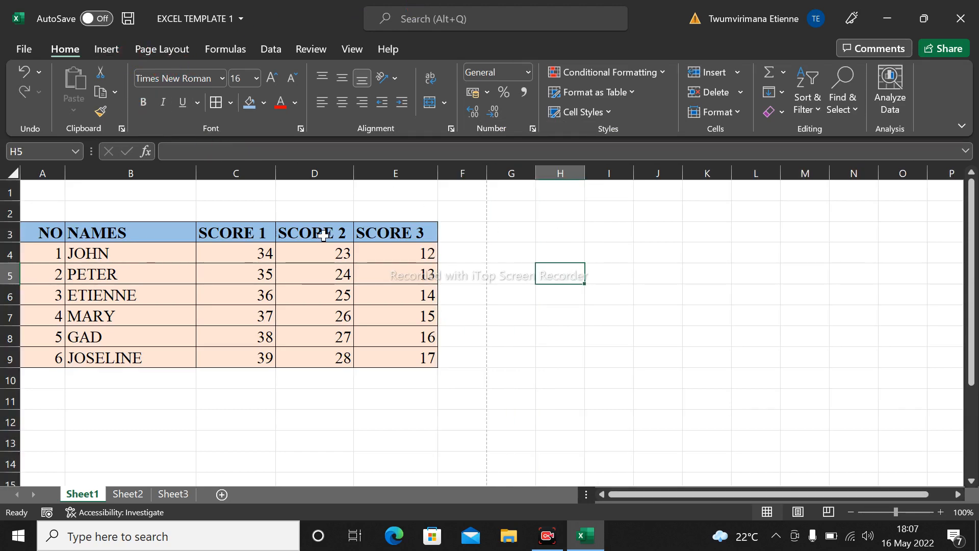
left_click(25, 71)
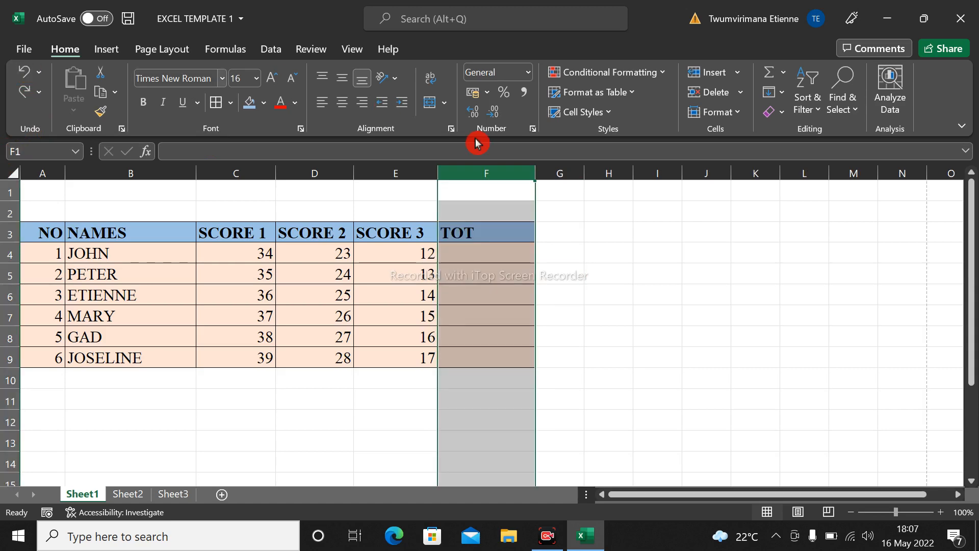
left_click(592, 256)
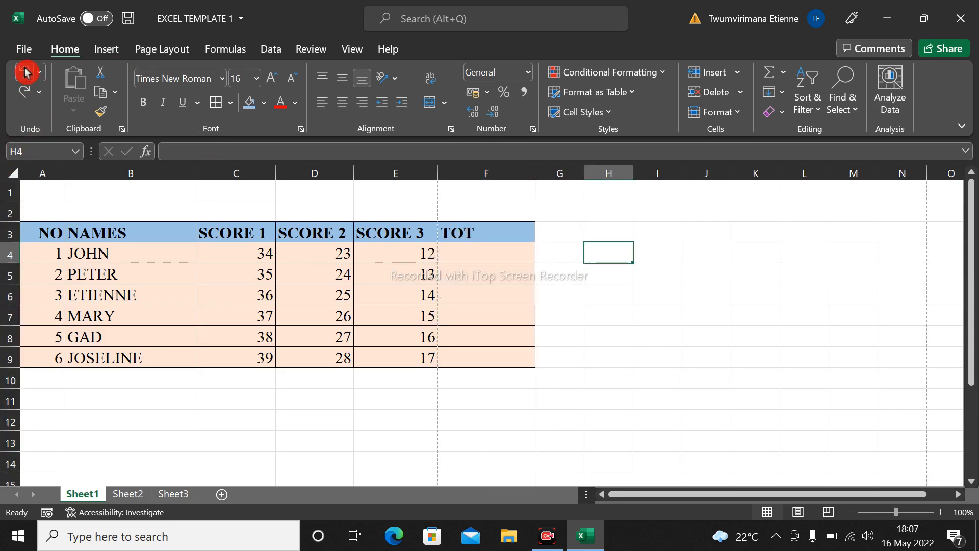
left_click(25, 93)
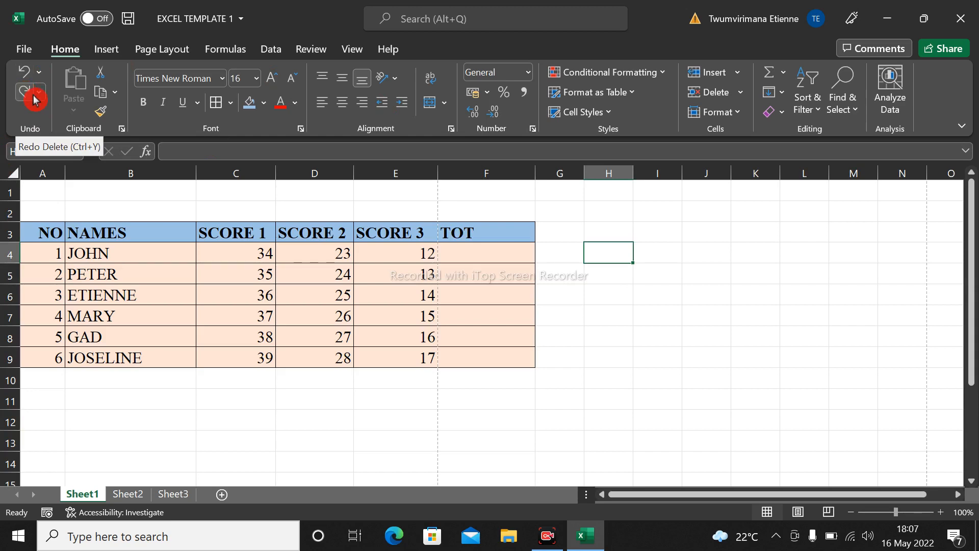
left_click(454, 172)
right_click(459, 173)
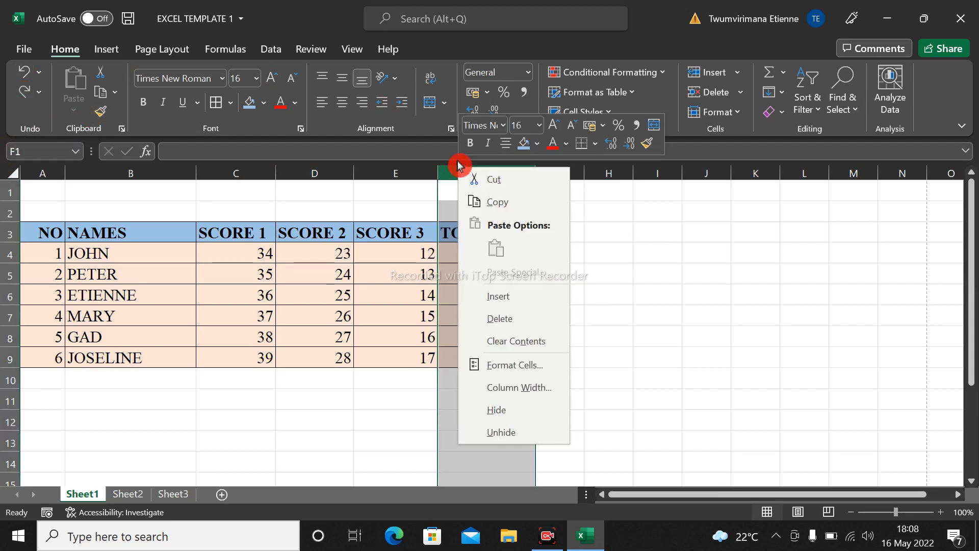
left_click(440, 177)
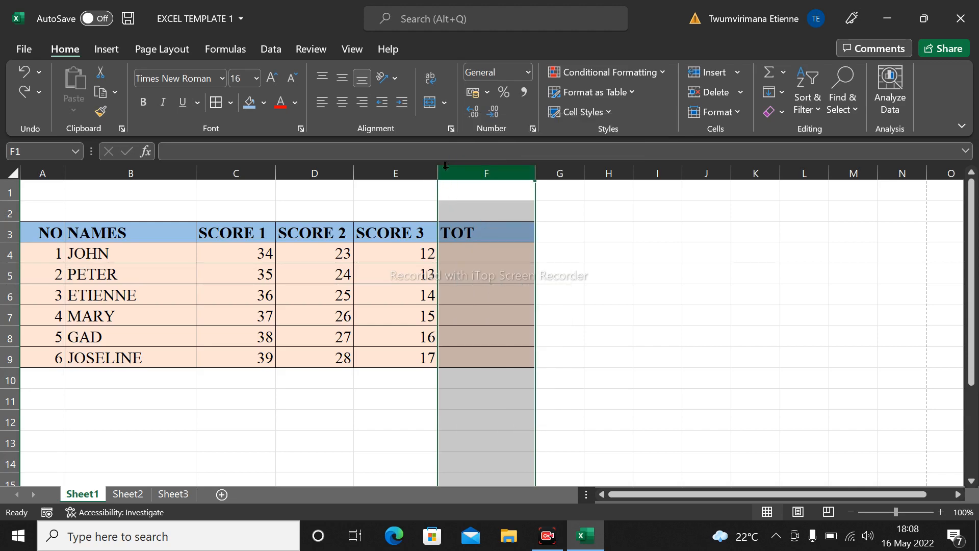
right_click(449, 174)
left_click(590, 206)
right_click(489, 167)
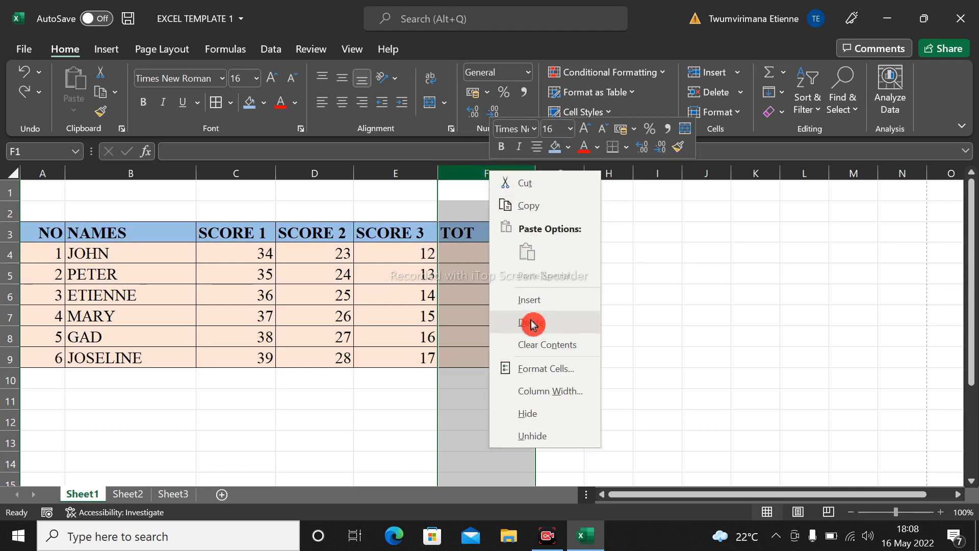
left_click(655, 320)
left_click(346, 412)
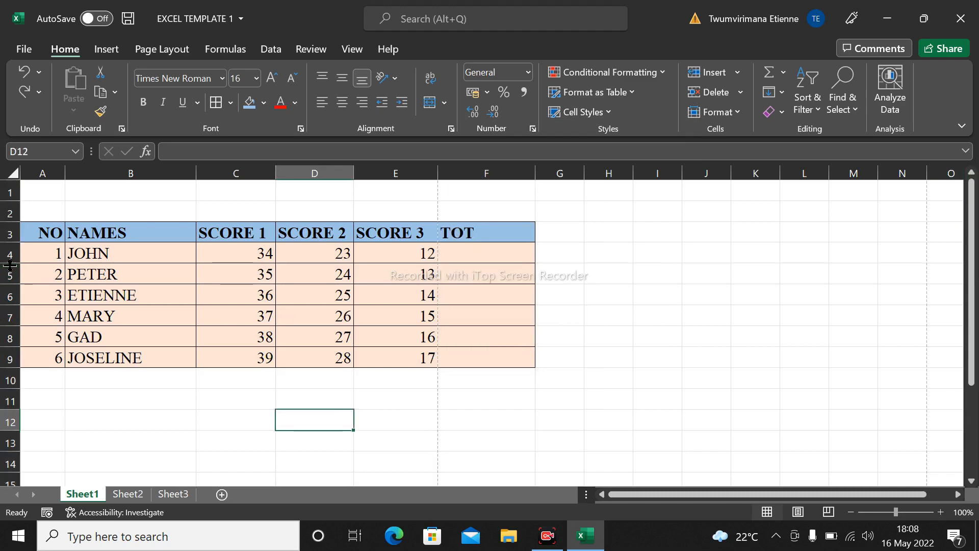
- Delete the table's last row, row 9, and the row numbered 2 in sheet row 5
right_click(16, 360)
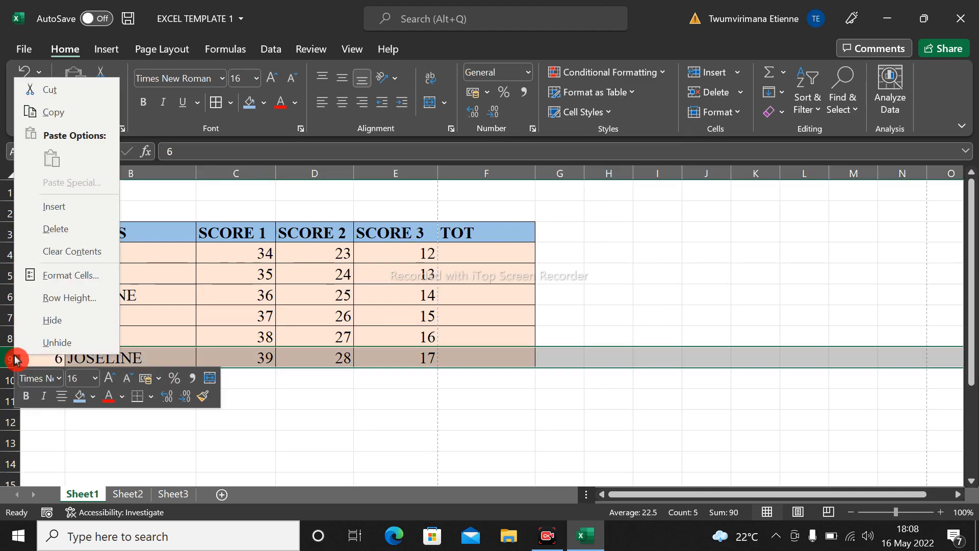
left_click(57, 229)
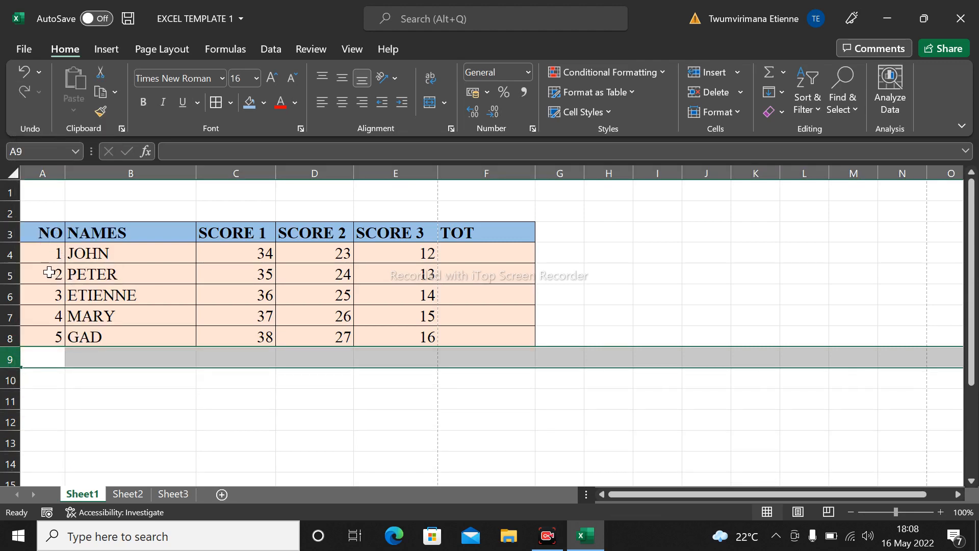
left_click(10, 274)
right_click(10, 275)
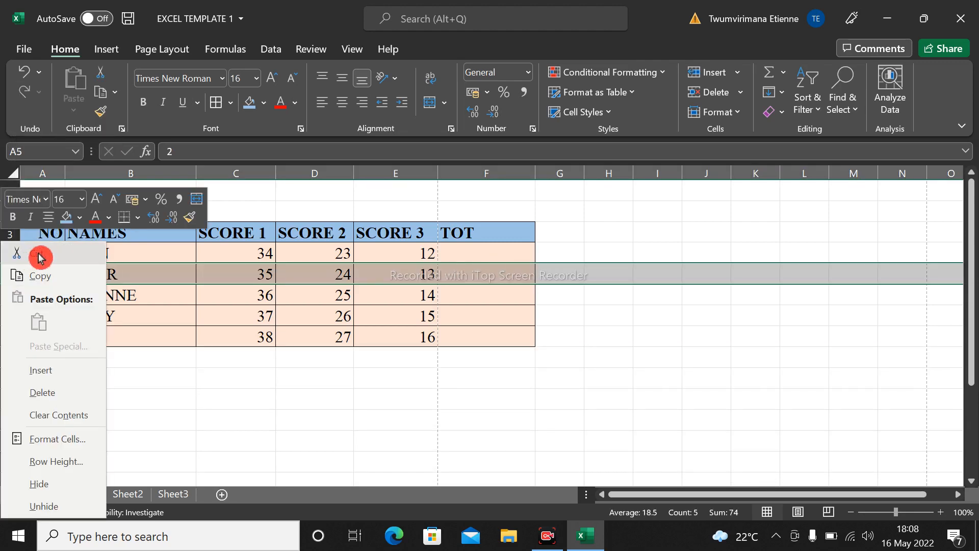
left_click(54, 398)
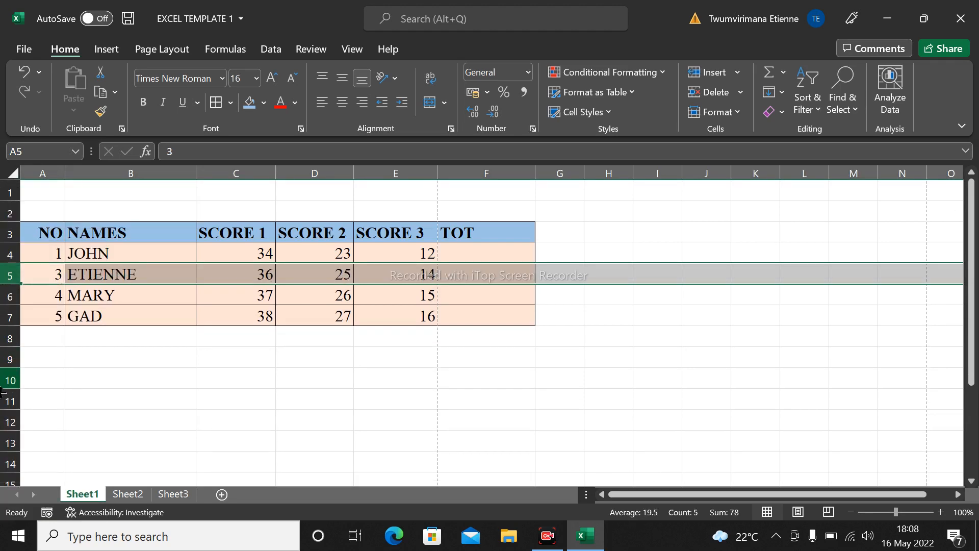
- Delete the empty row 1 above the table
right_click(11, 193)
left_click(180, 214)
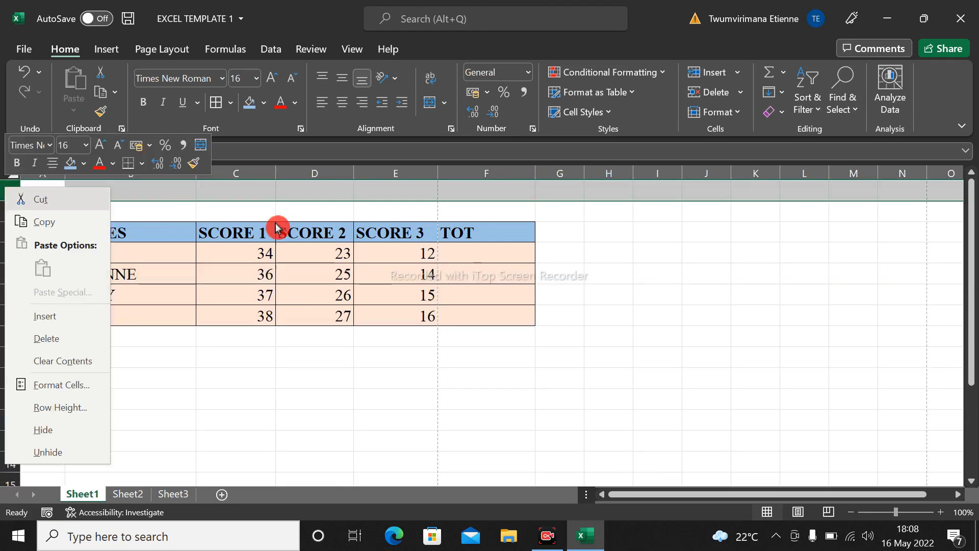
right_click(11, 194)
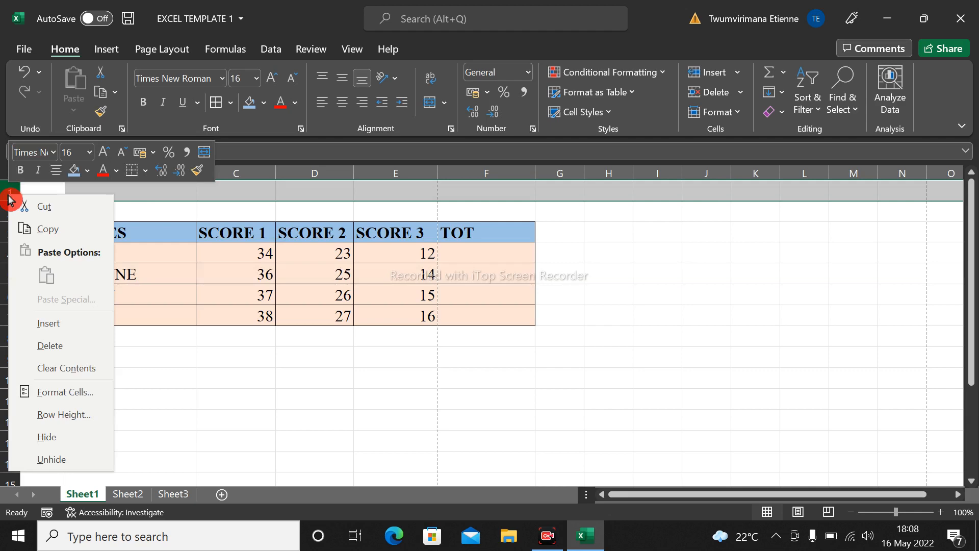
left_click(57, 346)
left_click(141, 380)
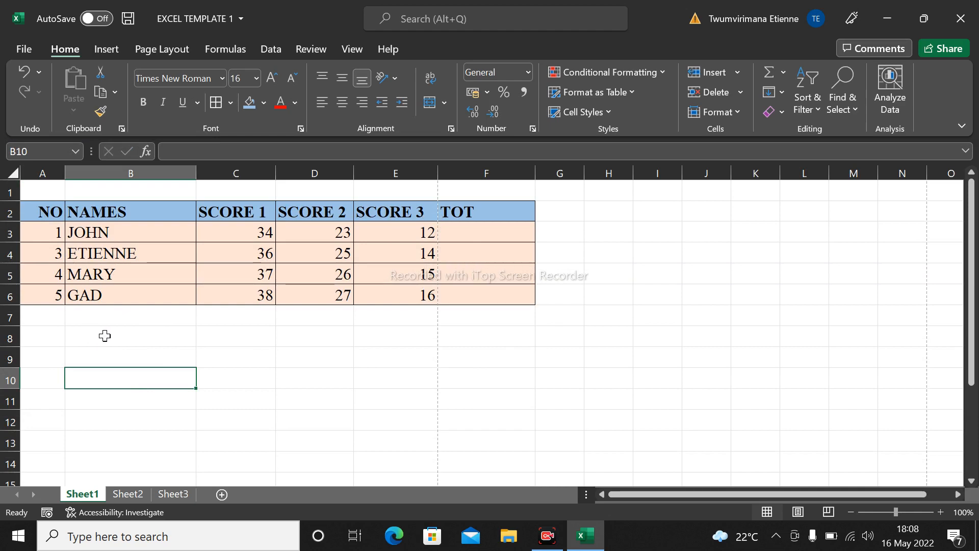
- Undo the three row deletions one after another
left_click(24, 71)
left_click(24, 71)
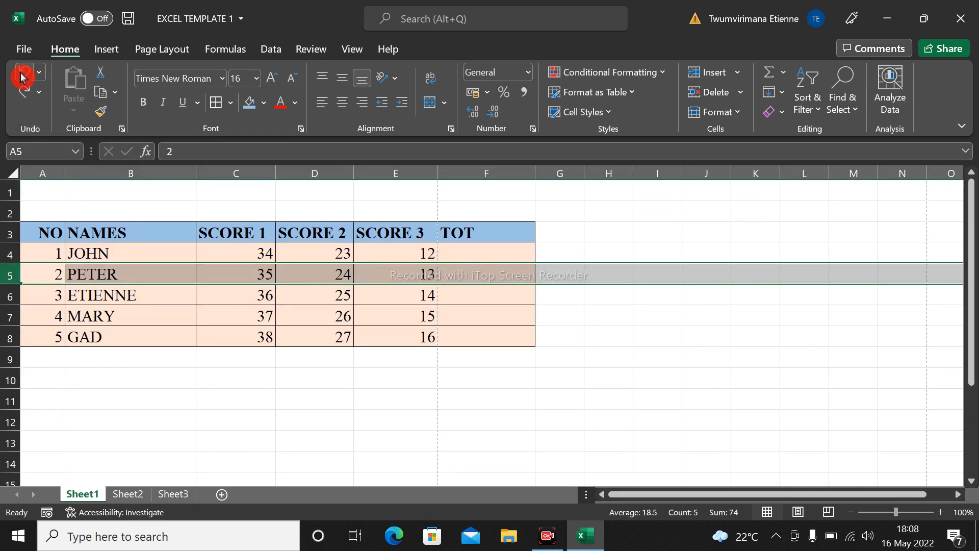
left_click(23, 72)
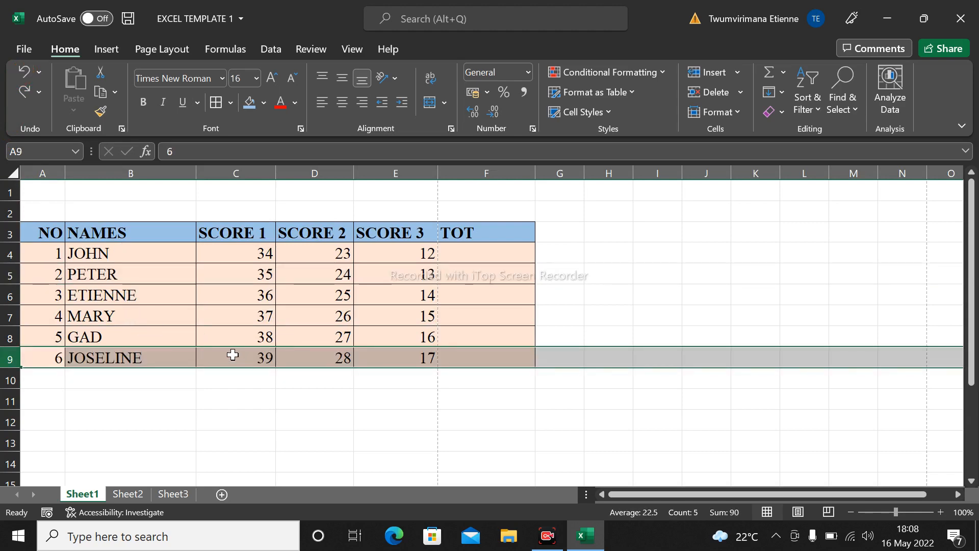
left_click(222, 420)
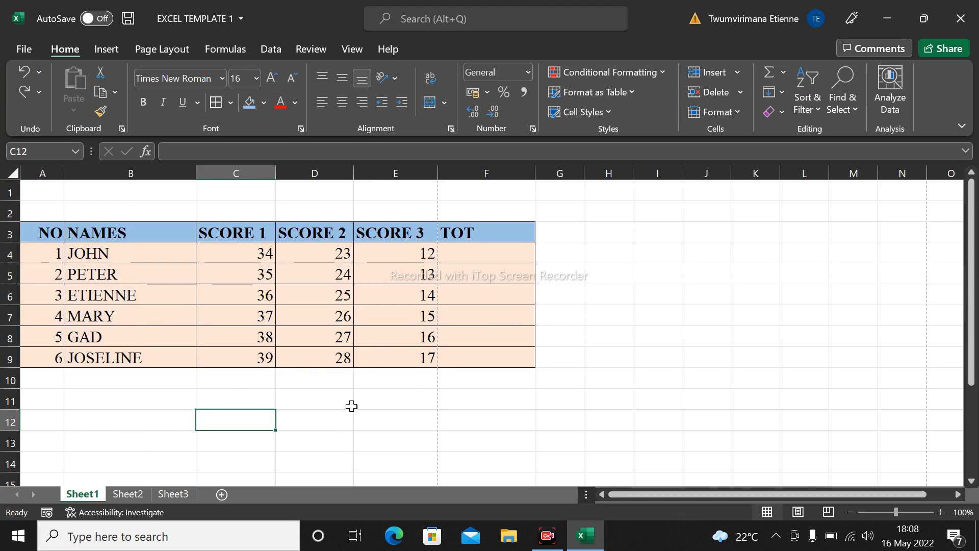
left_click(88, 491)
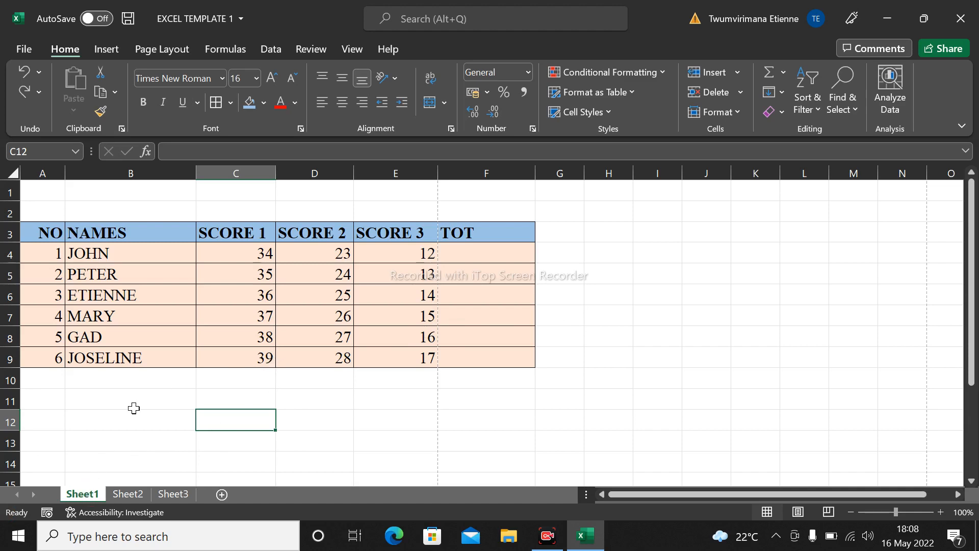
left_click(86, 503)
left_click(80, 497)
left_click(84, 496)
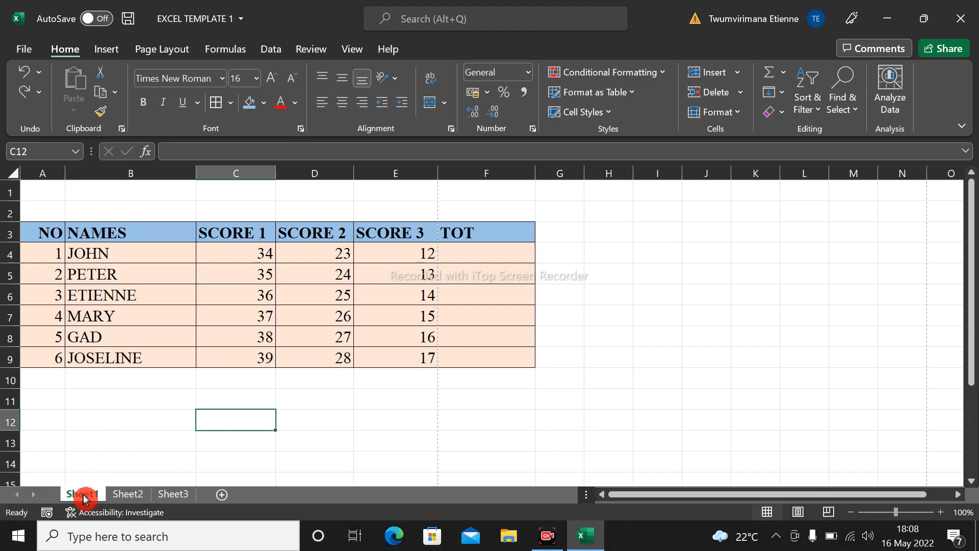
- Rename the Sheet1 worksheet as TEST SCORE
left_click(85, 493)
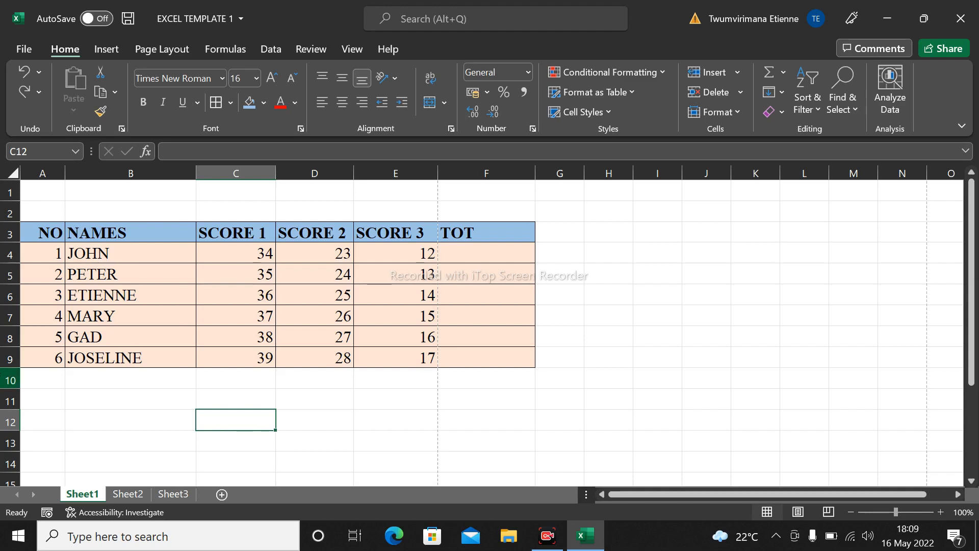
right_click(81, 494)
left_click(309, 449)
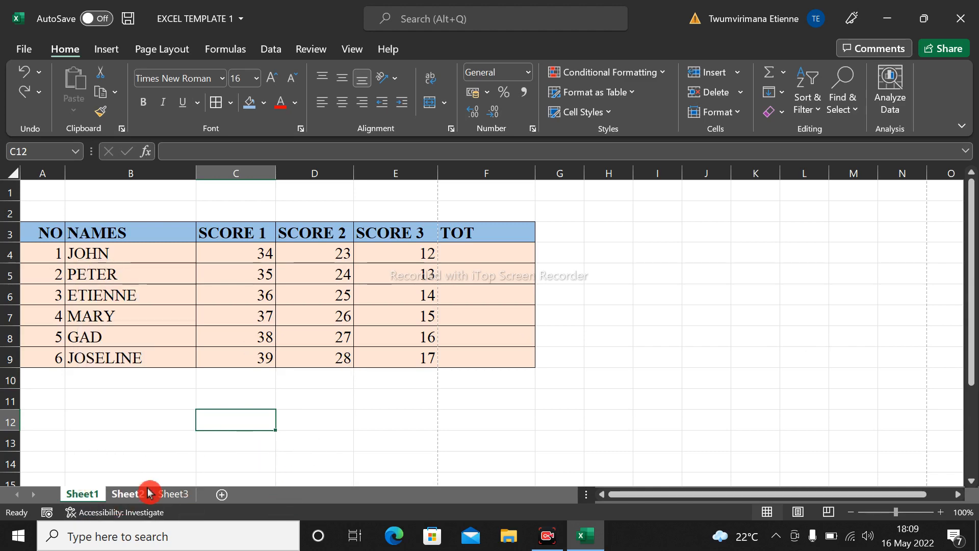
right_click(87, 497)
left_click(136, 339)
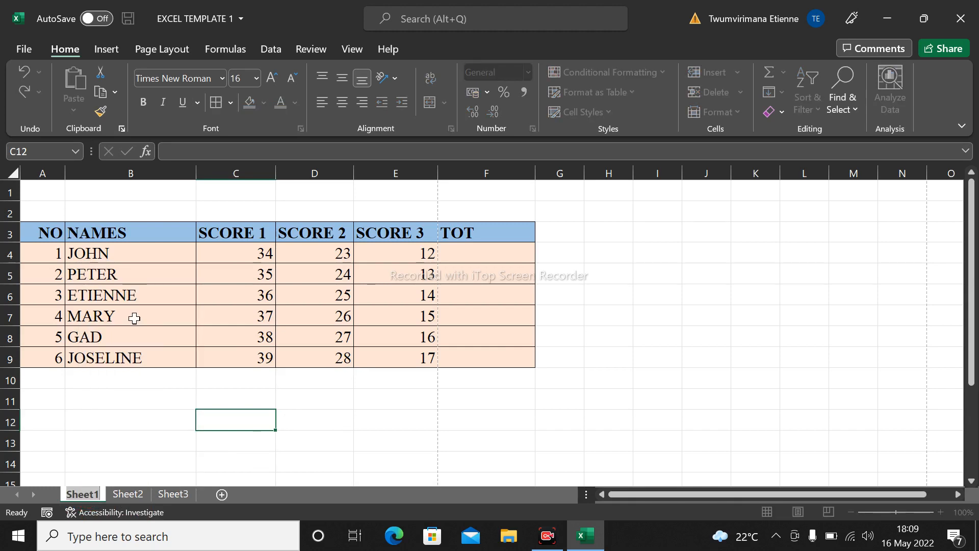
type("TEST SCORE")
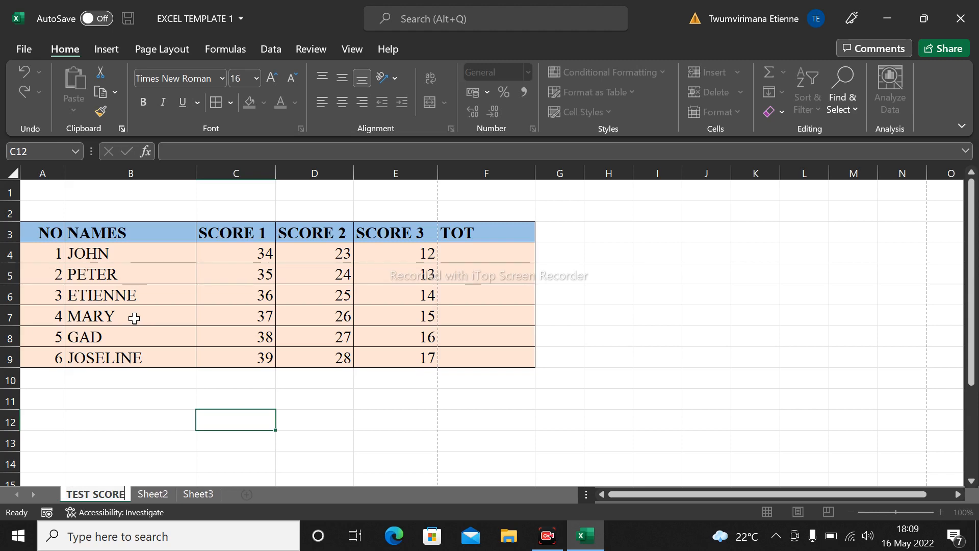
left_click(589, 399)
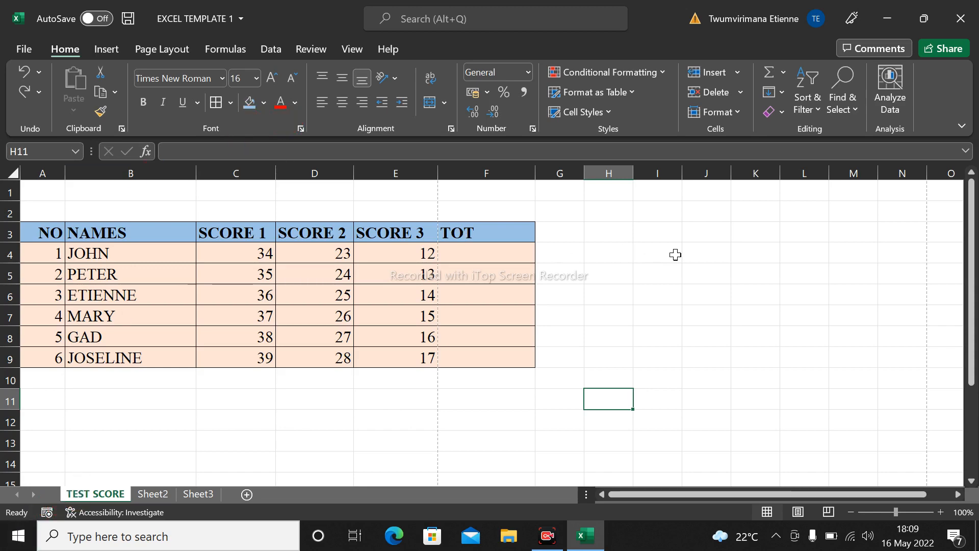
left_click(644, 297)
left_click(668, 360)
left_click(372, 403)
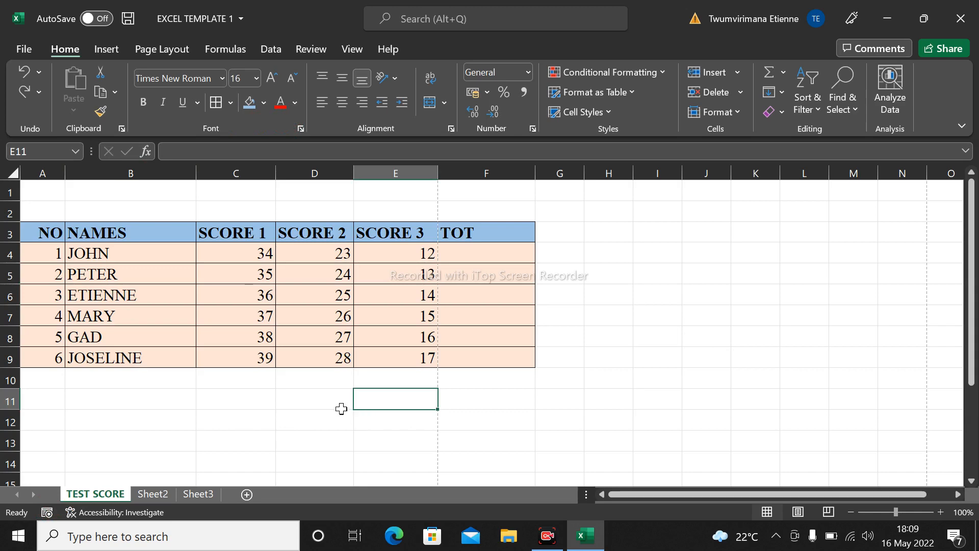
left_click(274, 414)
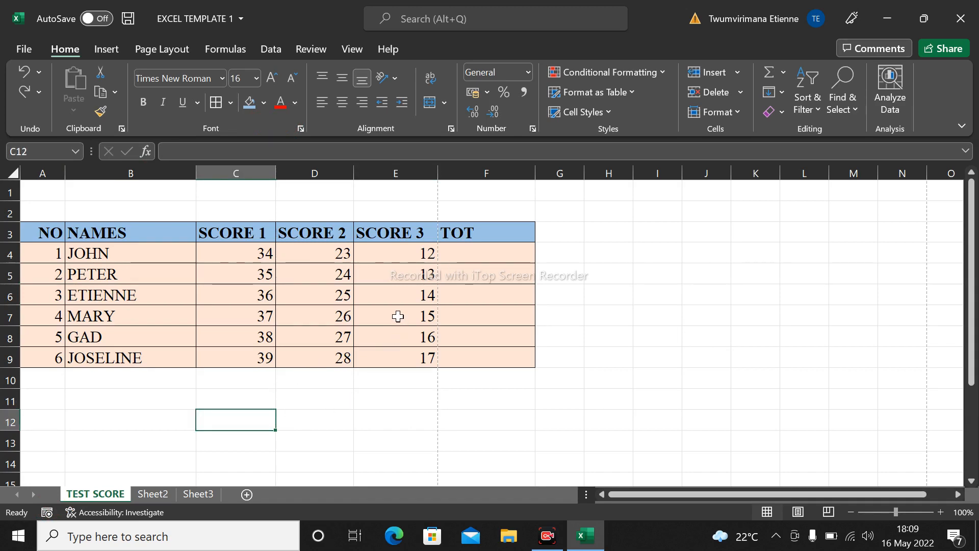
left_click(290, 270)
left_click(582, 267)
left_click(145, 296)
left_click_drag(442, 262, 510, 276)
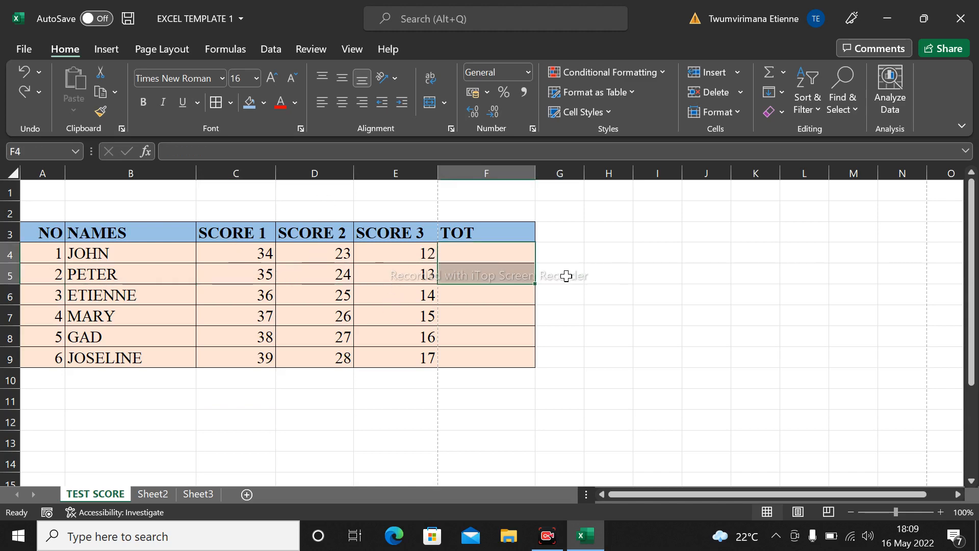
left_click(519, 294)
left_click(210, 298)
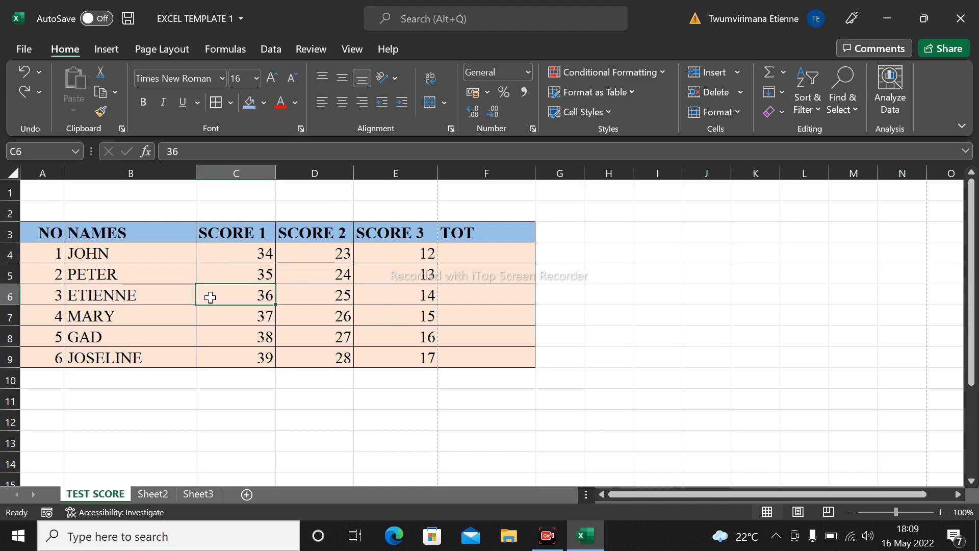
left_click(247, 320)
left_click(488, 324)
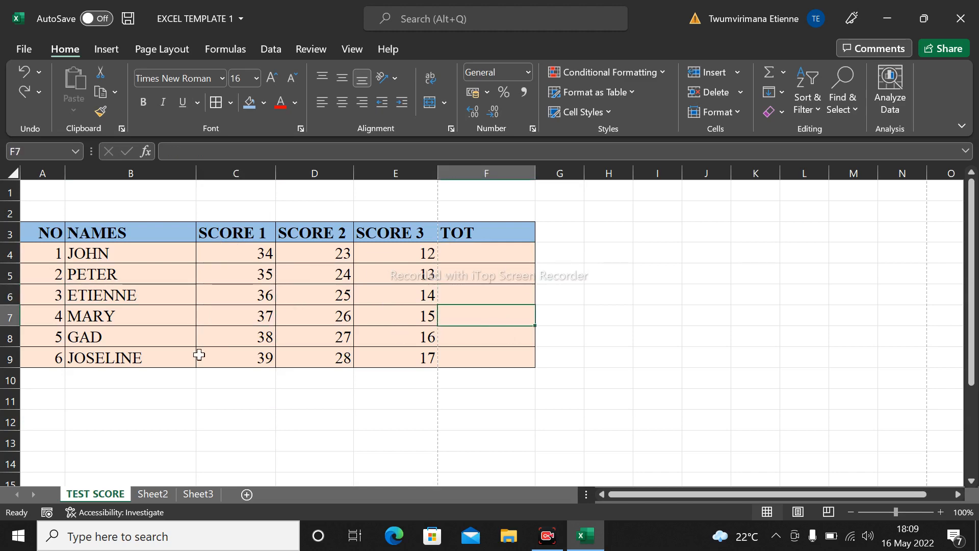
left_click(227, 363)
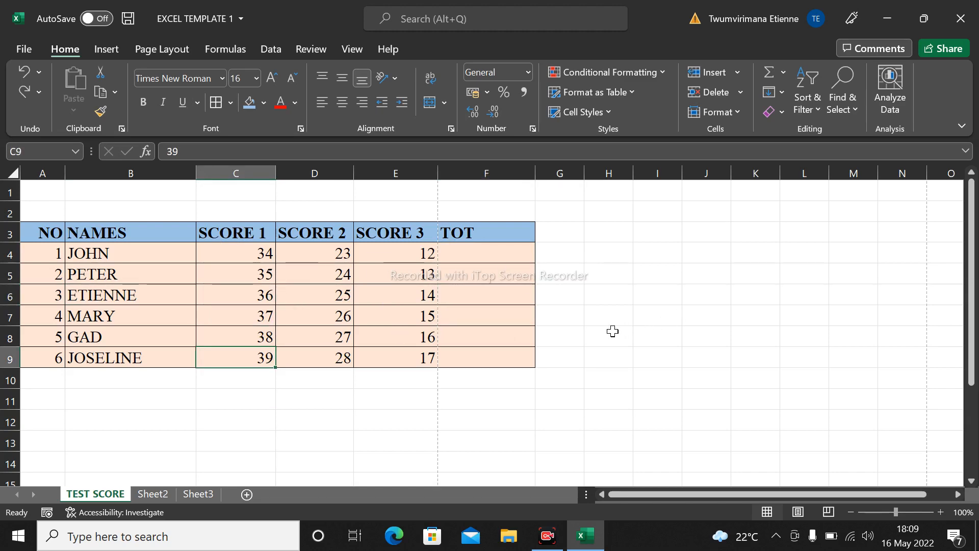
left_click(597, 299)
left_click(491, 246)
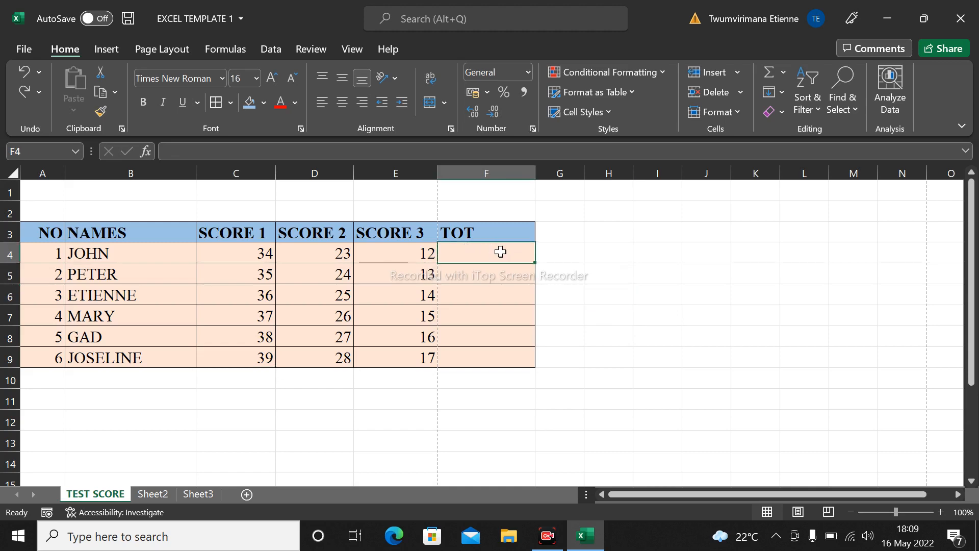
left_click(617, 269)
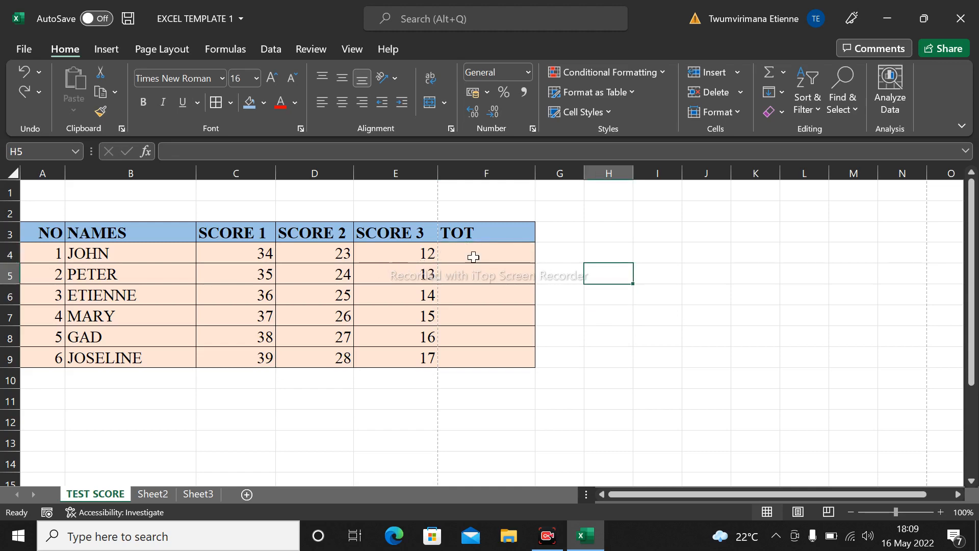
left_click(492, 254)
left_click(603, 248)
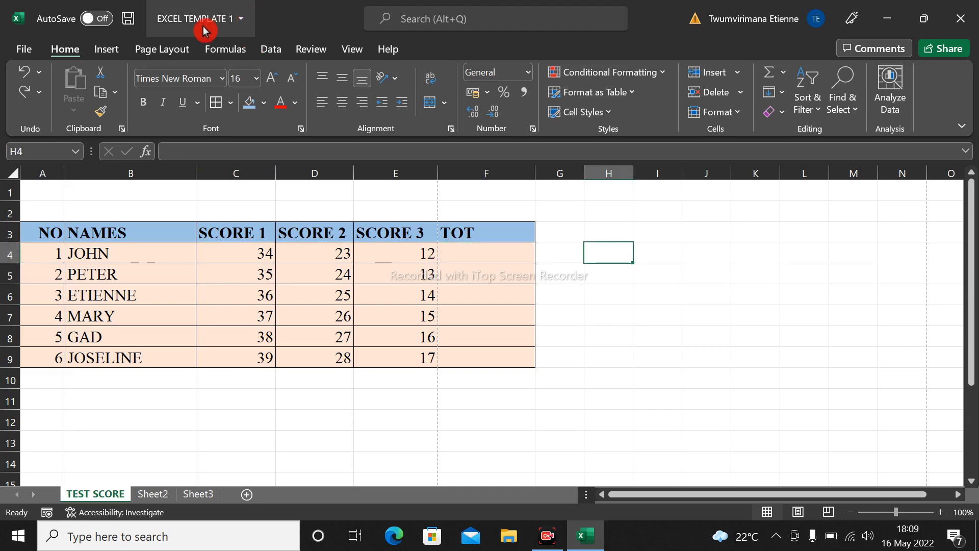
- Save the EXCEL TEMPLATE 1 workbook
left_click(128, 19)
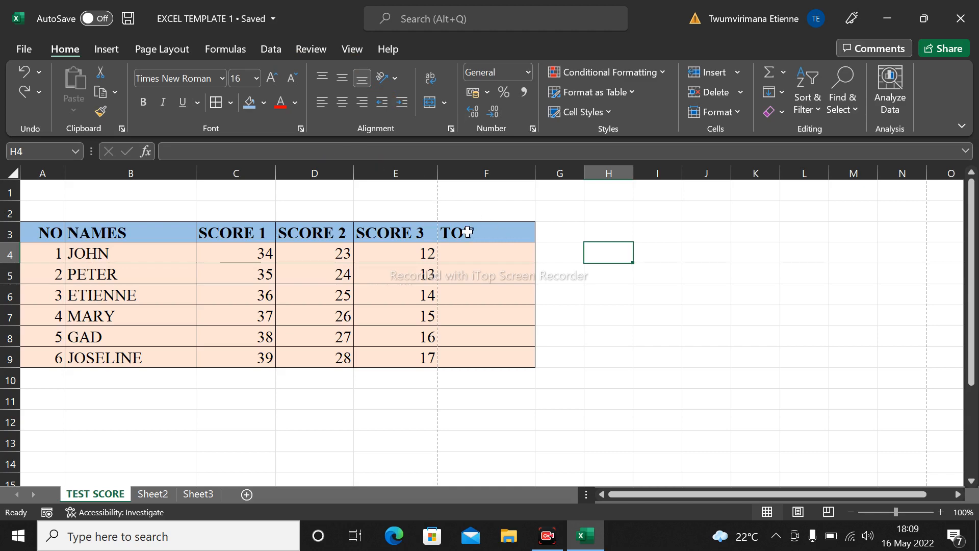
left_click(588, 277)
left_click(688, 269)
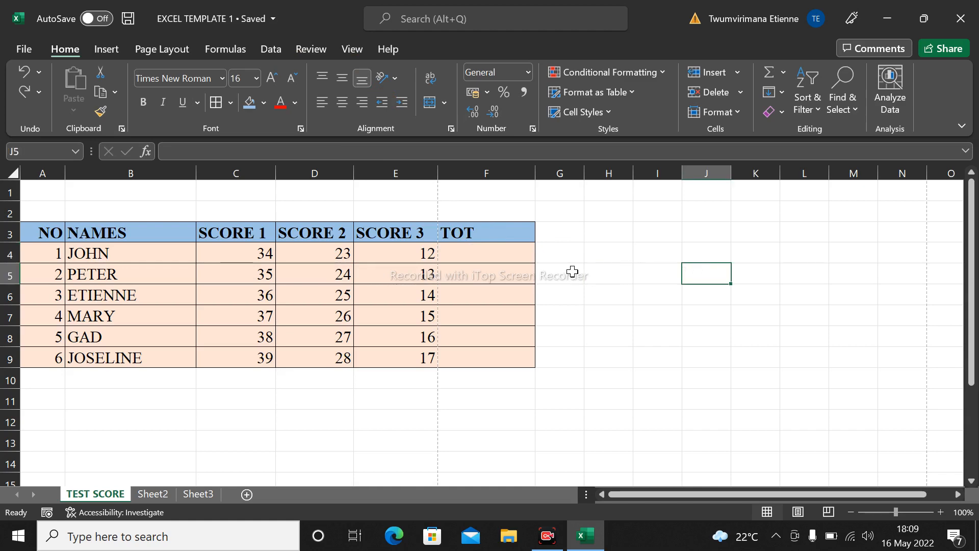
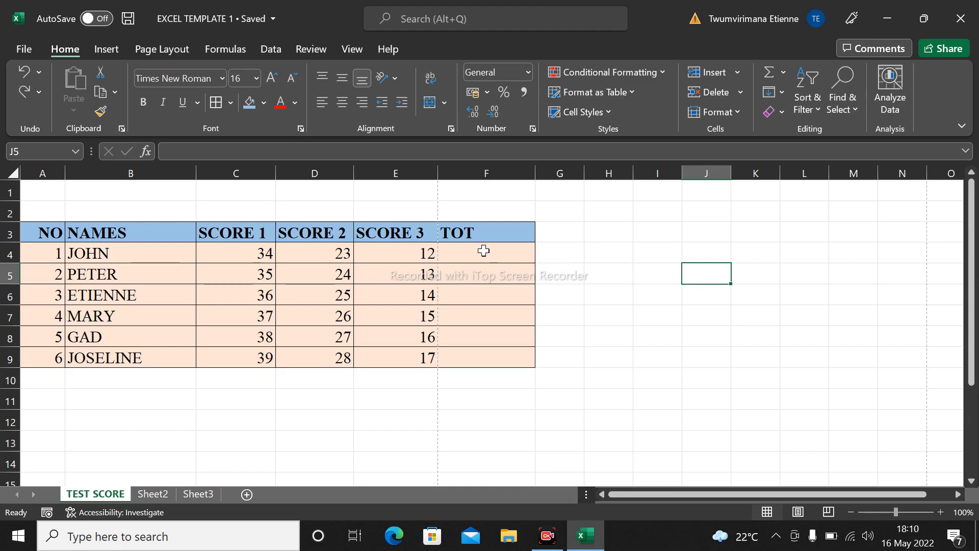
- Enter the formula =34+23+12 in F4, adding the first student's three scores as plain numbers
left_click(483, 250)
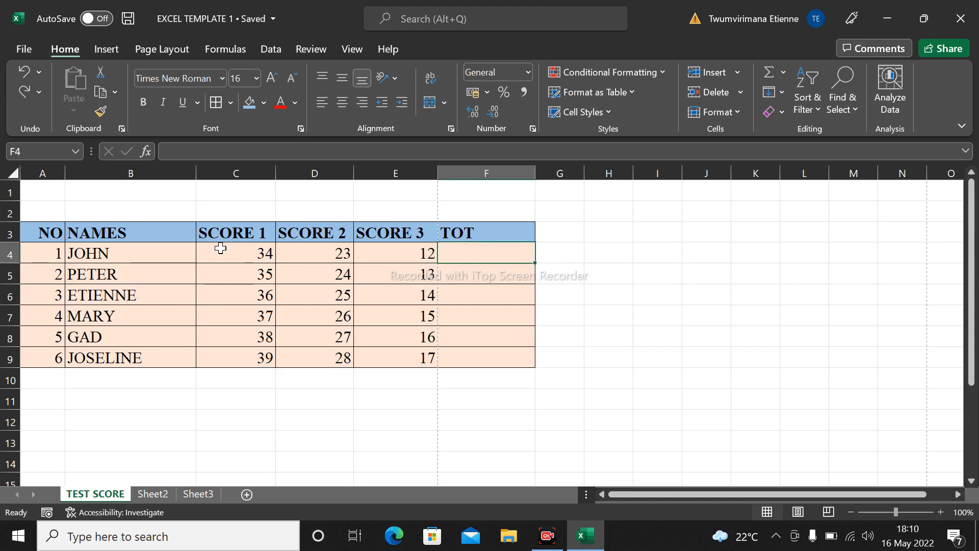
type("=")
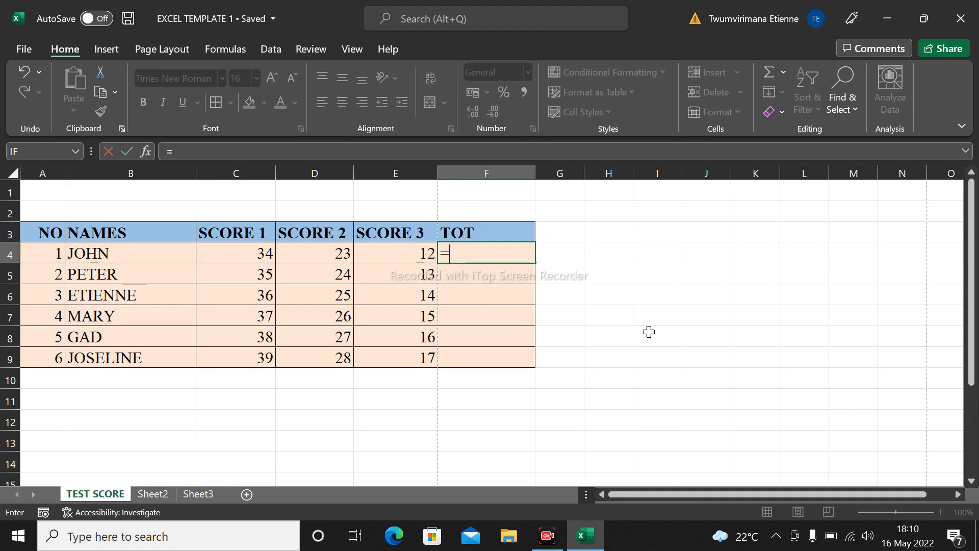
left_click(263, 255)
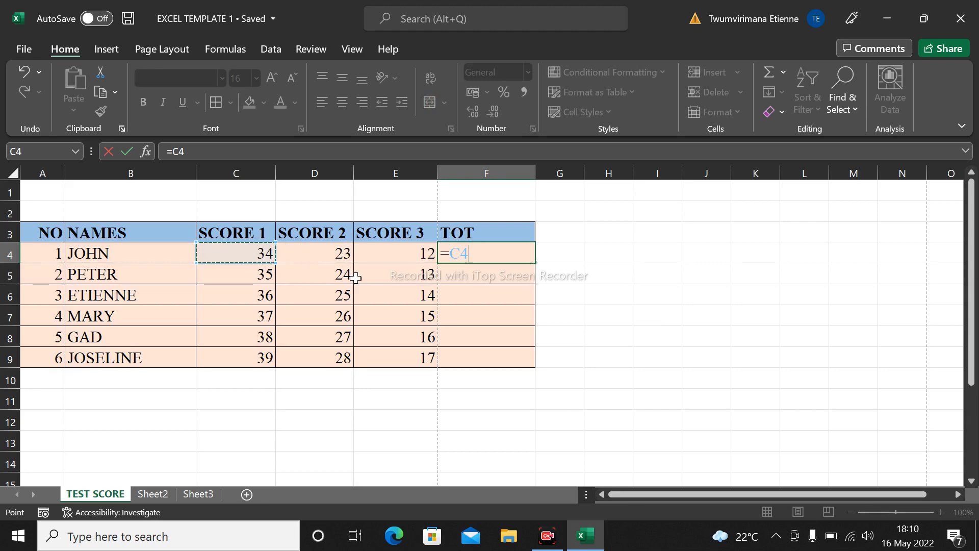
key("BackSpace")
key("BackSpace")
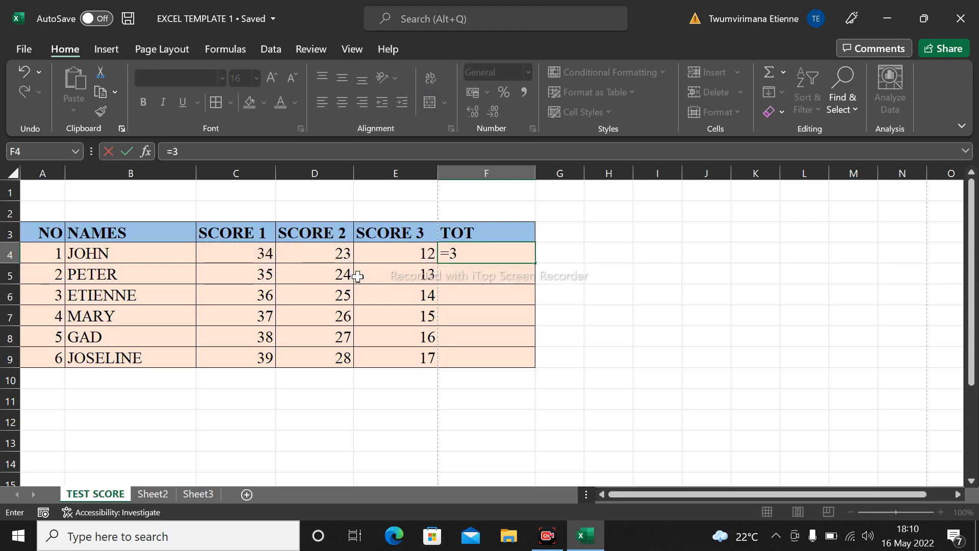
type("34")
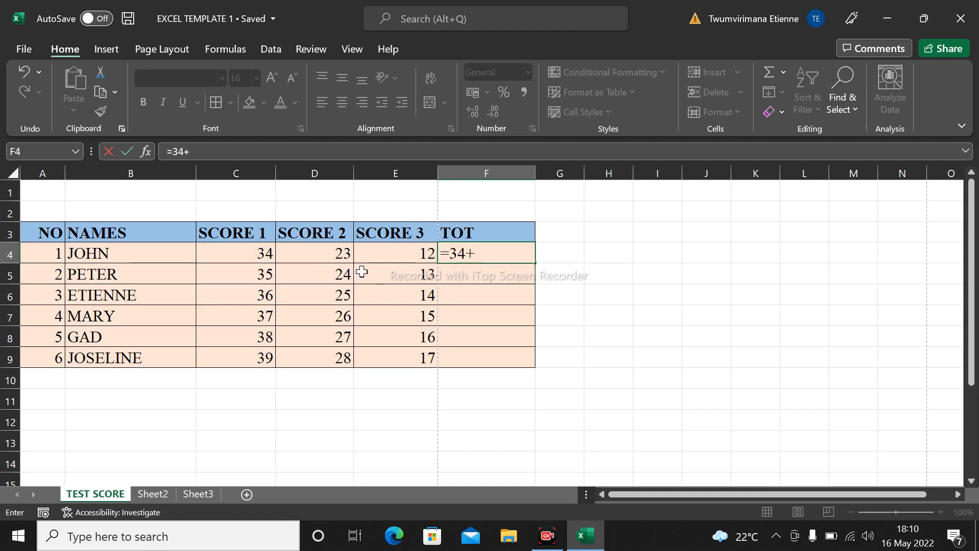
type("+23+12")
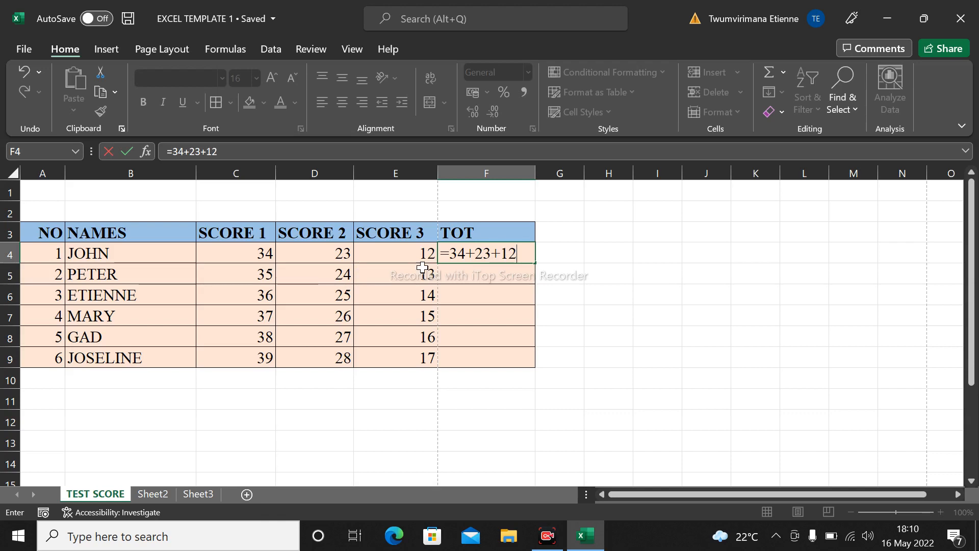
key("Return")
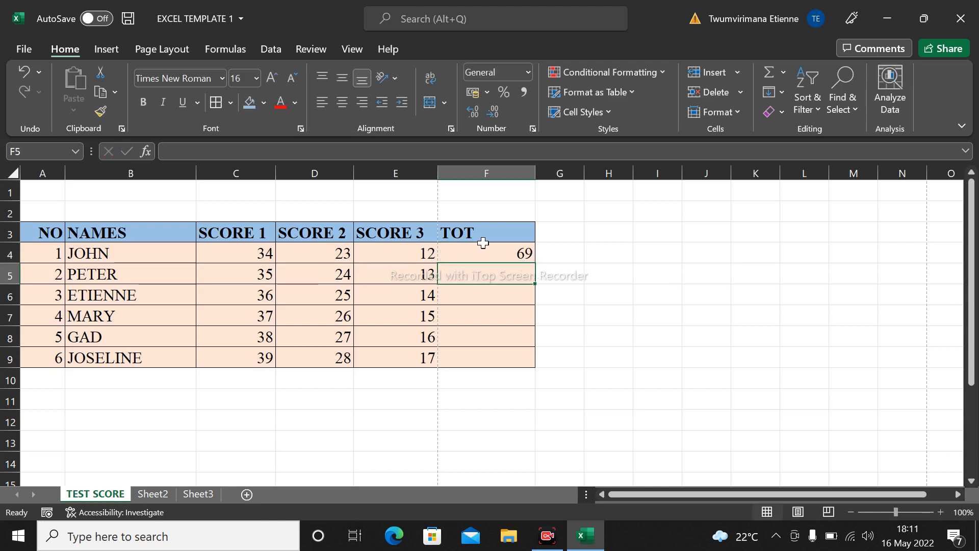
- Clear the total in F4 and undo the clearing
left_click(483, 246)
key("BackSpace")
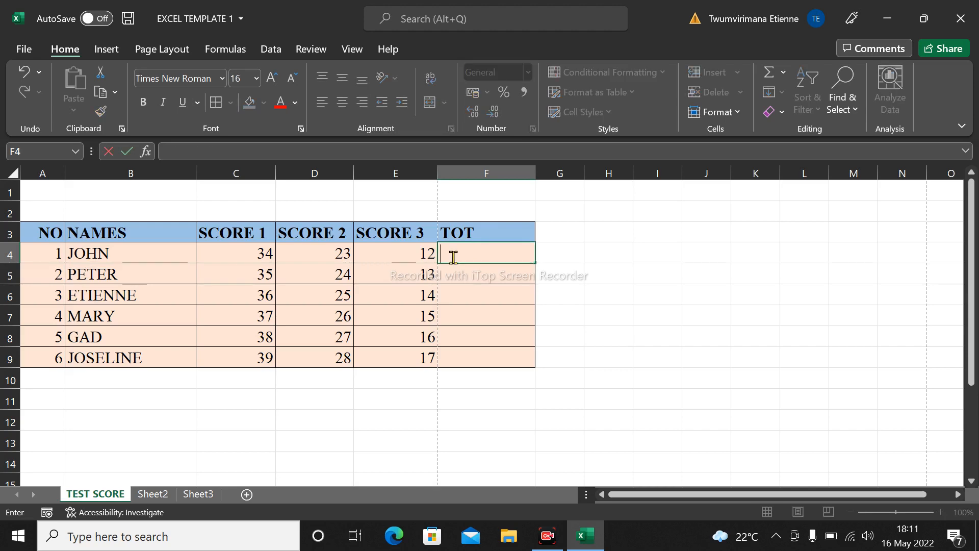
left_click(510, 275)
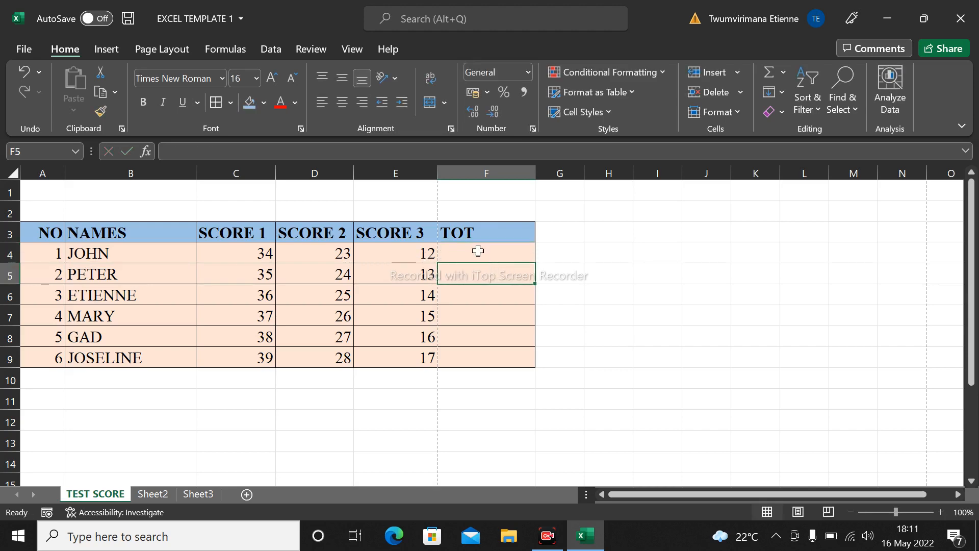
left_click(478, 250)
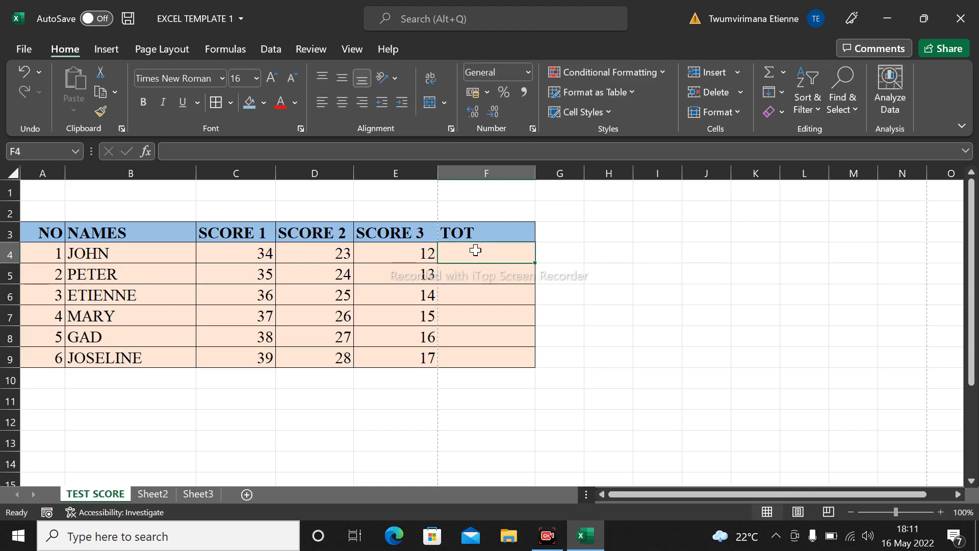
key("ctrl+z")
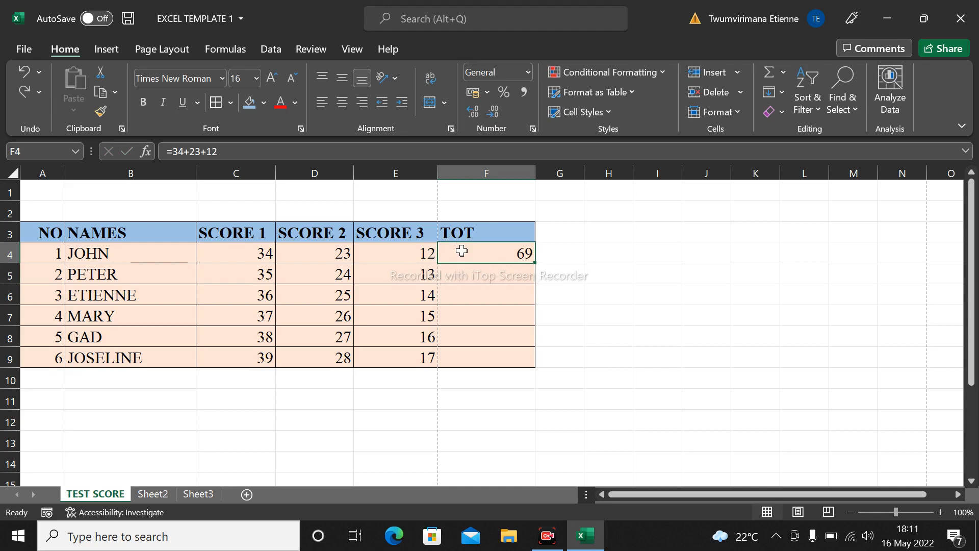
- Replace the total in F4 with the cell-reference formula =C4+D4+E4
left_click(322, 253)
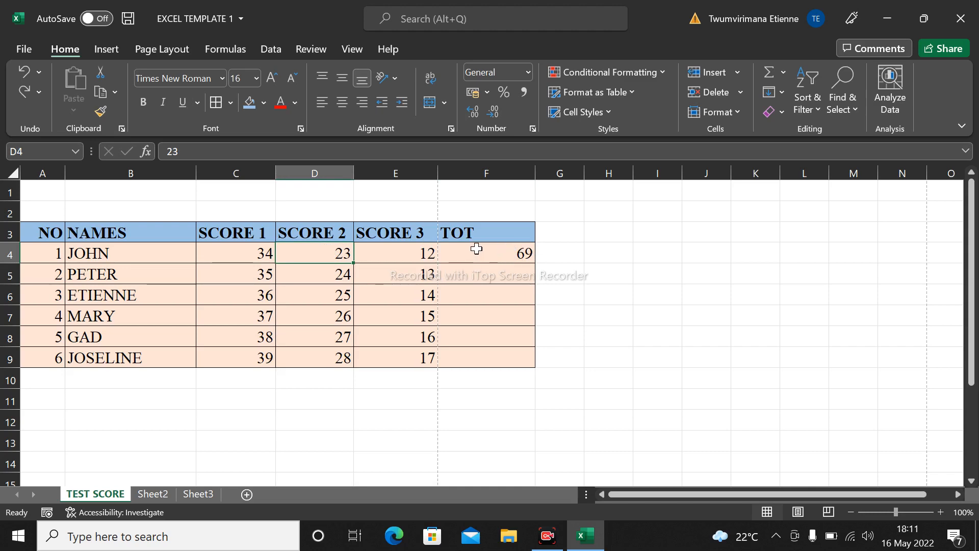
left_click(262, 252)
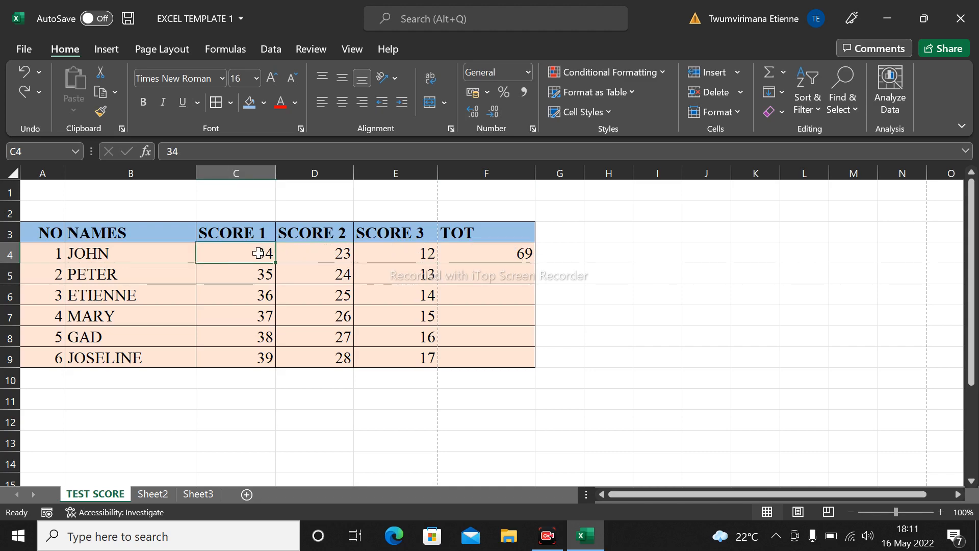
left_click(494, 252)
key("BackSpace")
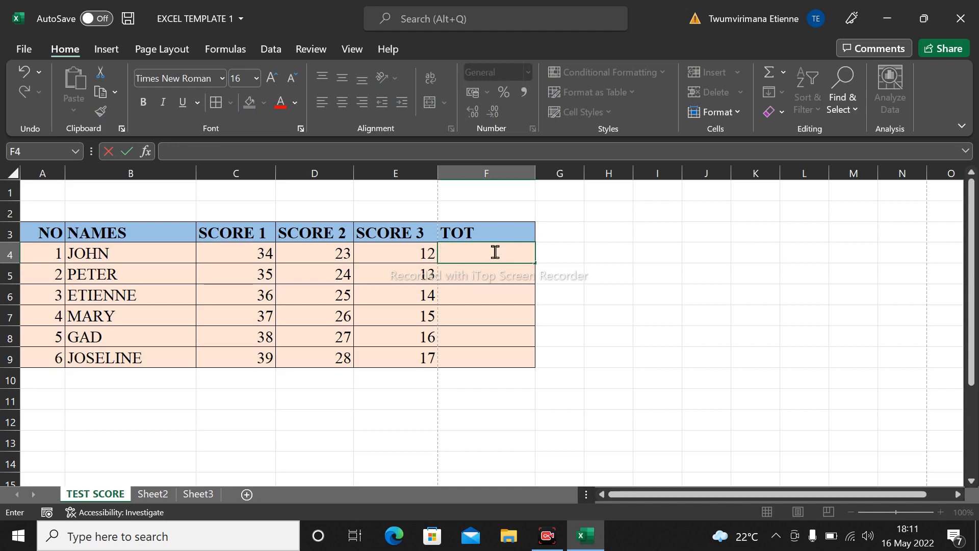
type("=")
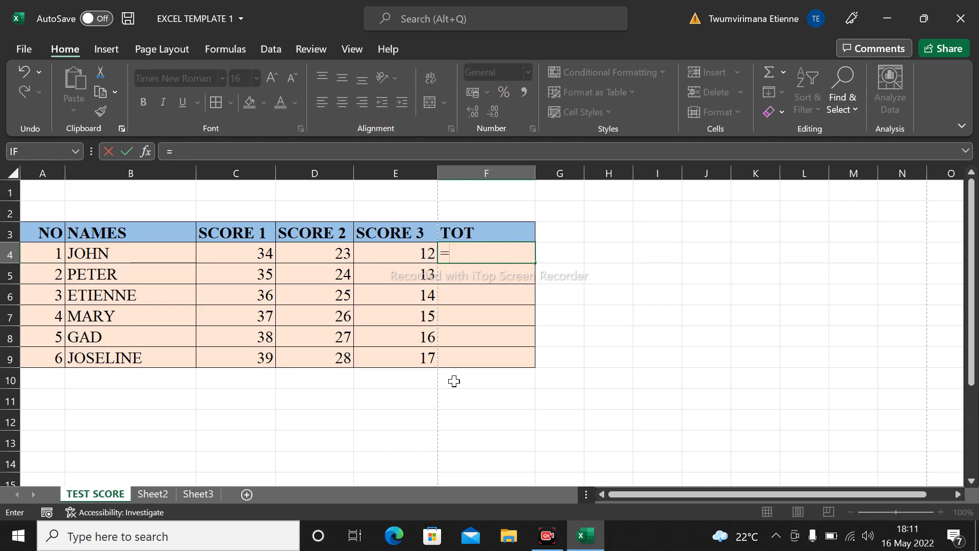
left_click(253, 256)
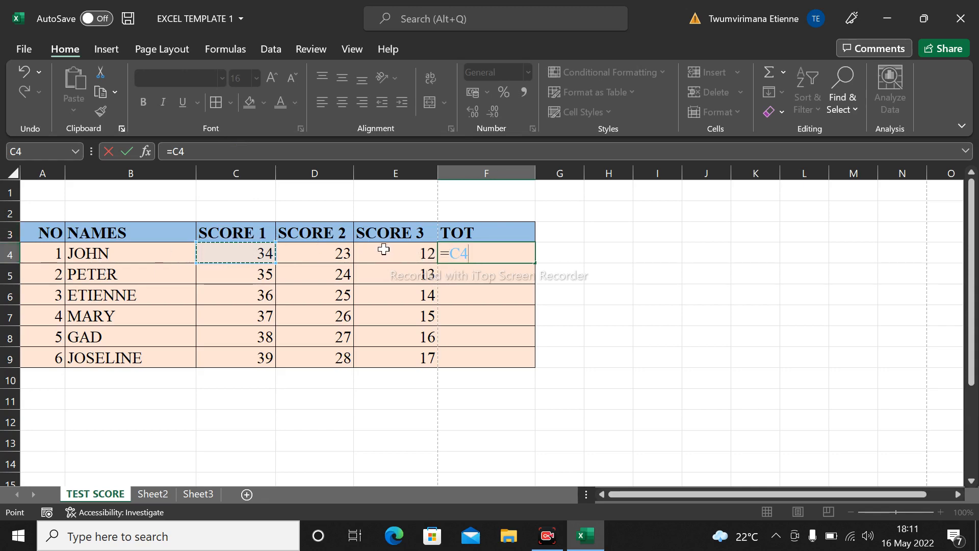
type("+")
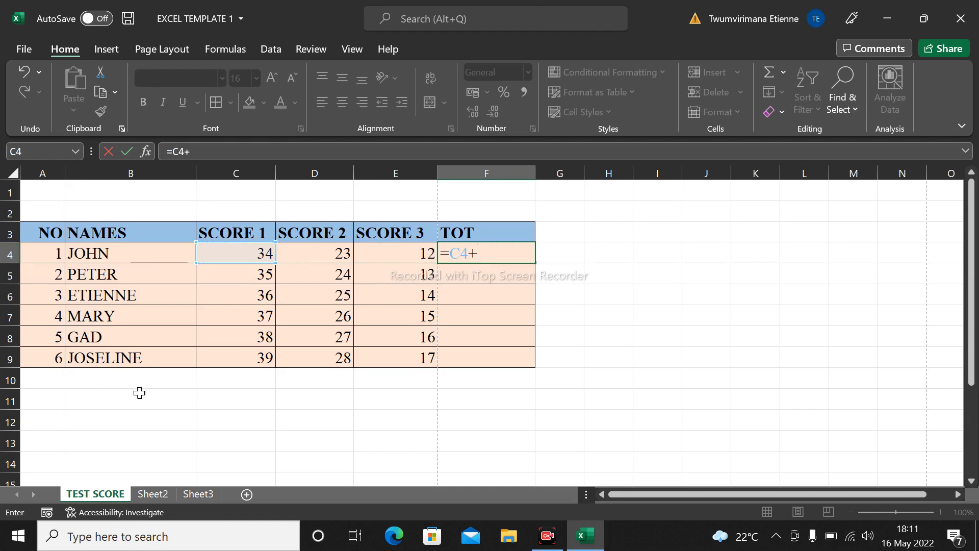
left_click(316, 253)
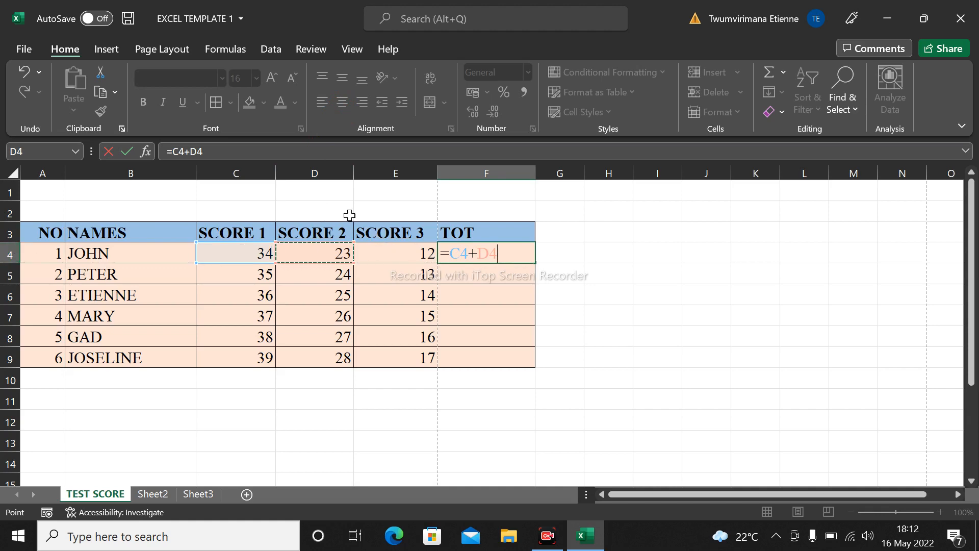
type("+")
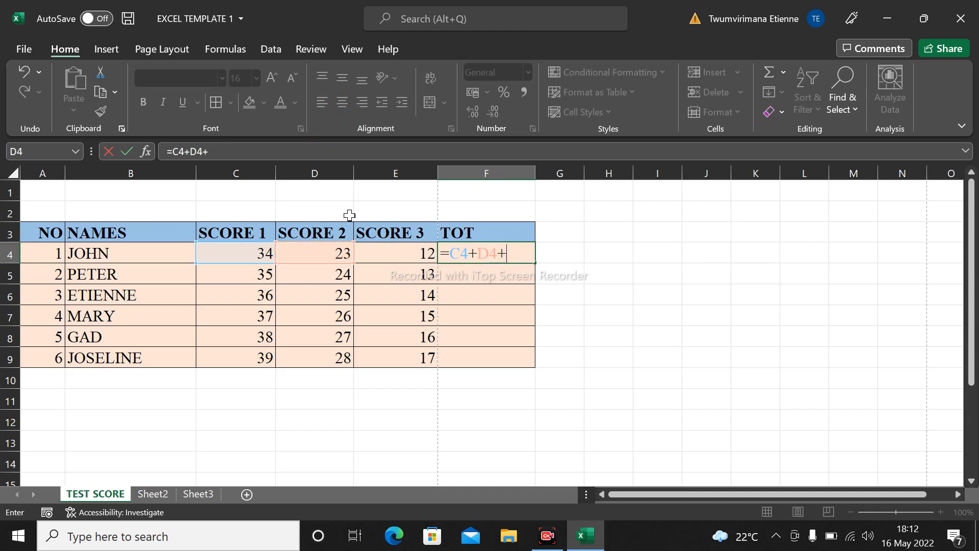
left_click(393, 253)
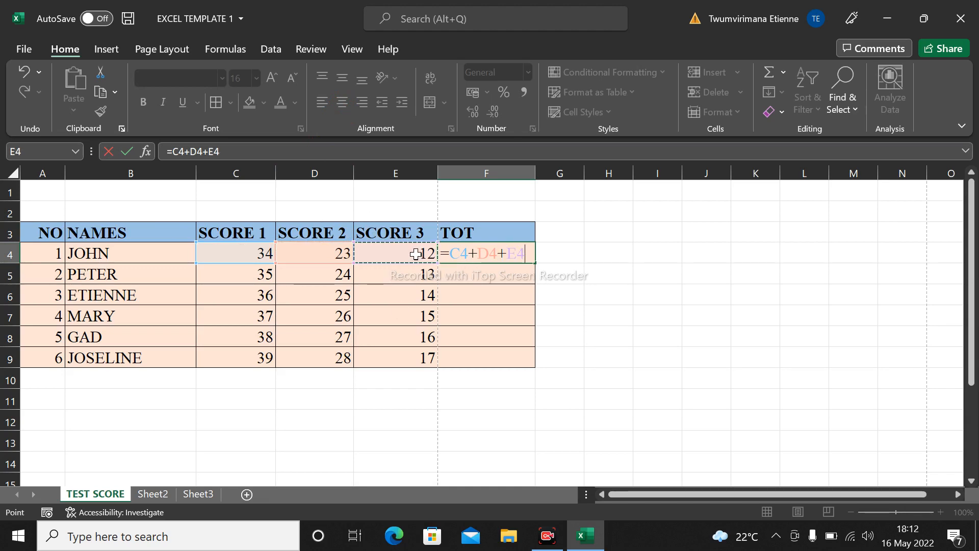
key("Return")
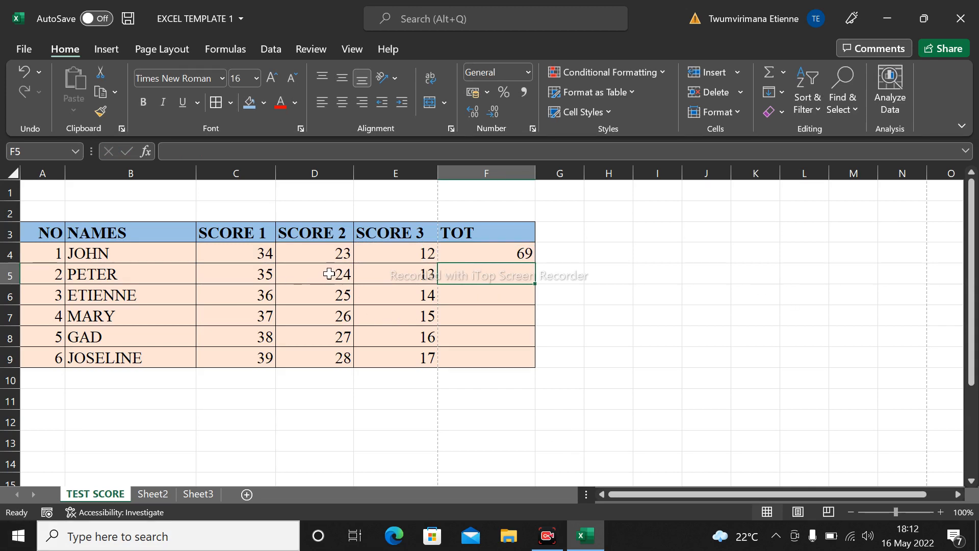
- Review the first student's scores in row 4 and fill the F4 total formula down through F9
left_click(7, 253)
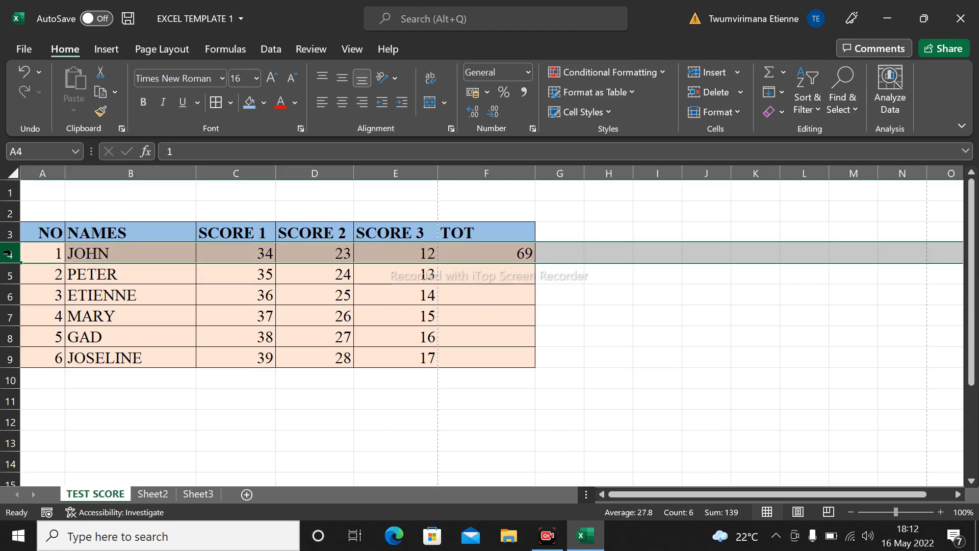
left_click(268, 255)
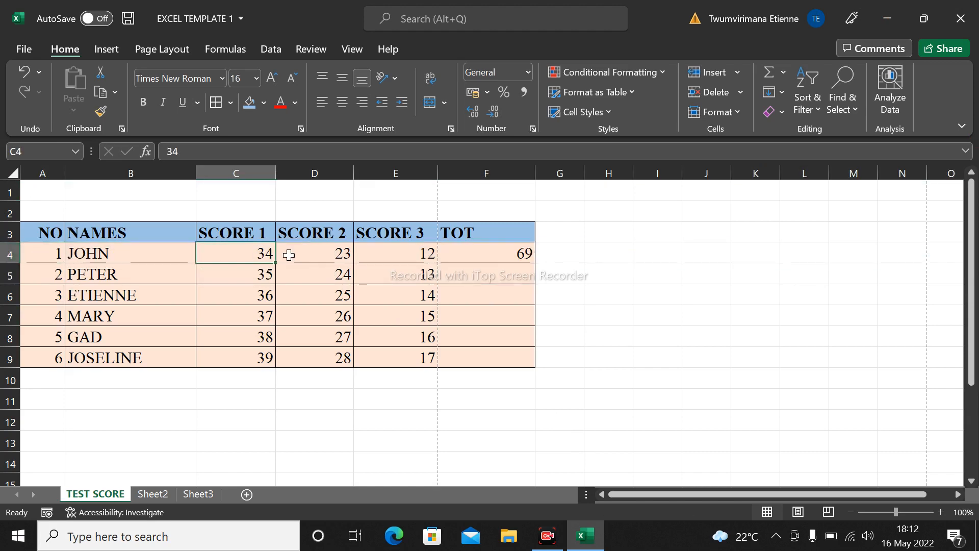
left_click(289, 255)
left_click(382, 252)
left_click(443, 258)
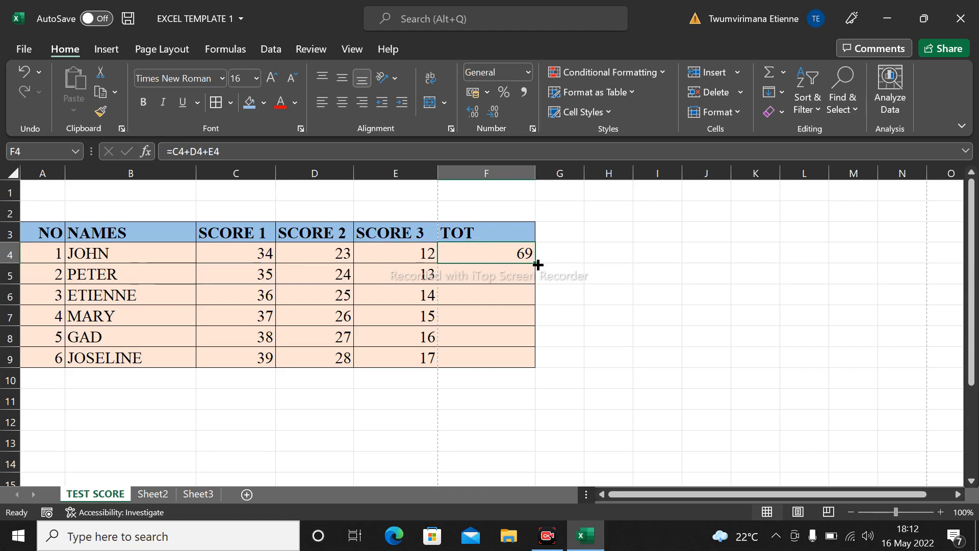
left_click_drag(534, 262, 536, 374)
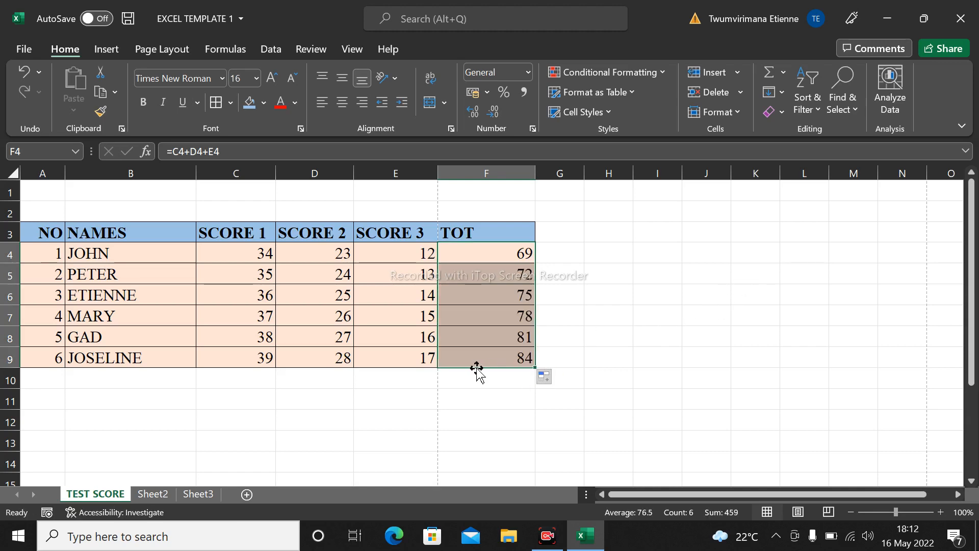
left_click(563, 228)
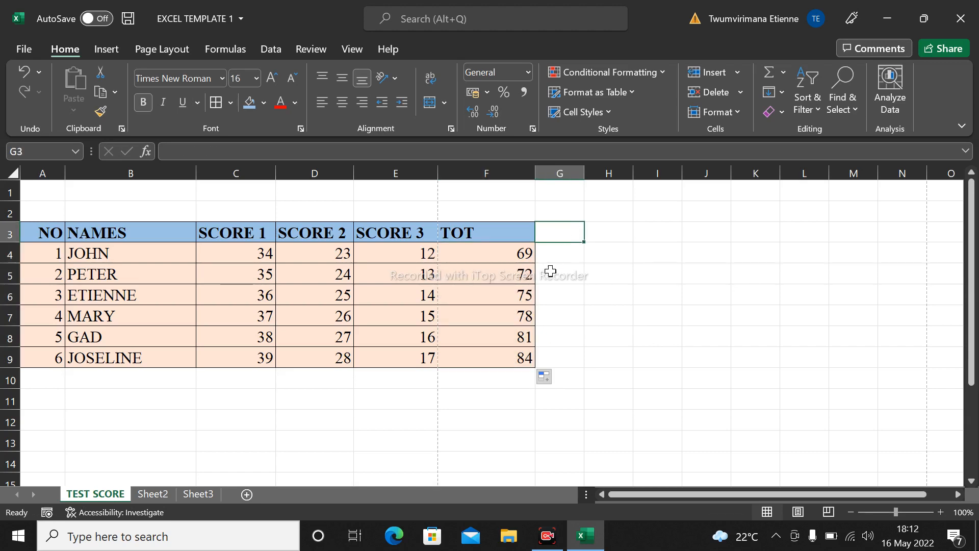
left_click(566, 249)
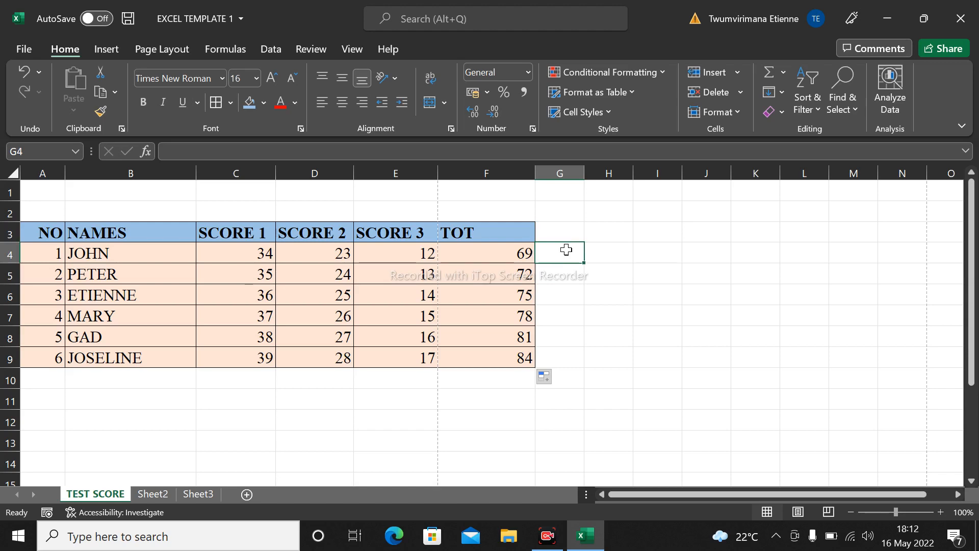
type("=")
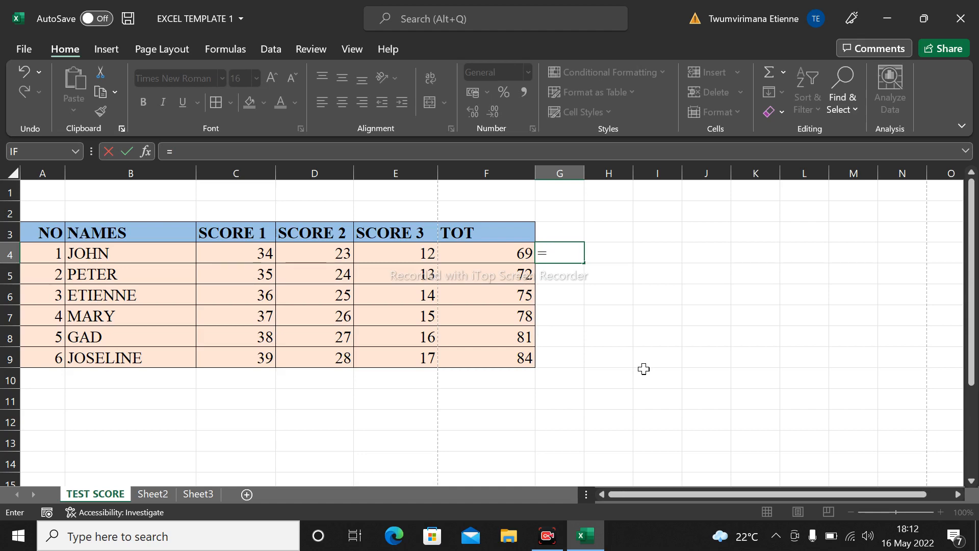
left_click_drag(665, 376, 683, 373)
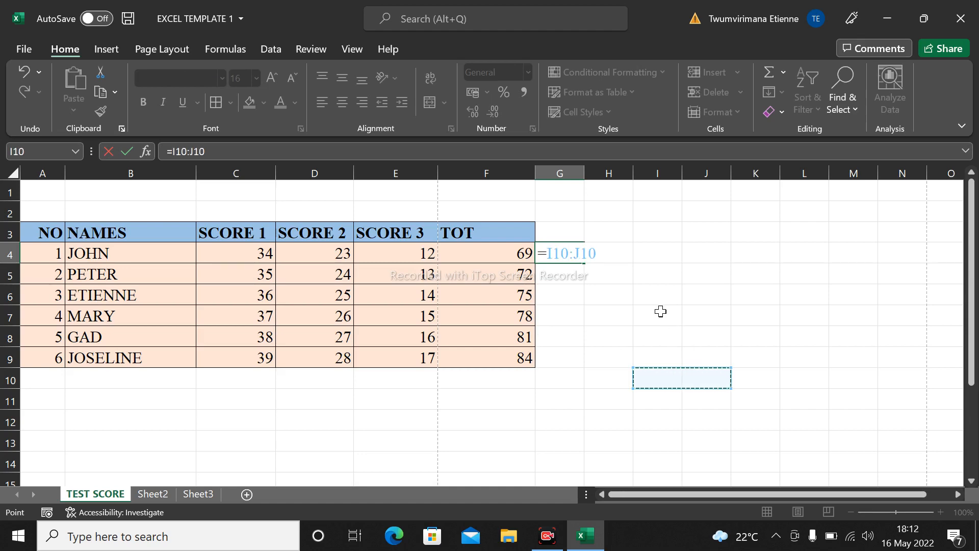
key("BackSpace")
key("BackSpace")
key("BackSpace")
key("BackSpace")
key("BackSpace")
key("BackSpace")
key("BackSpace")
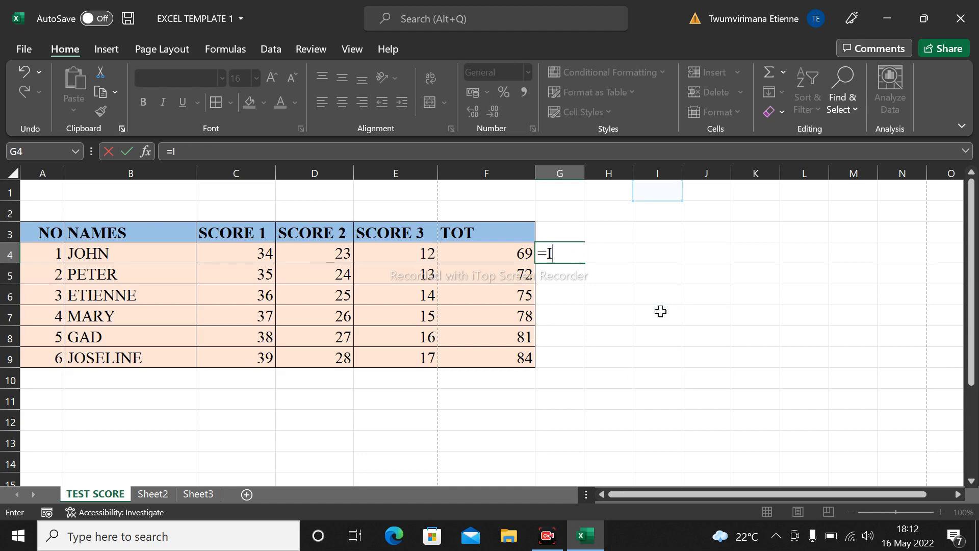
key("BackSpace")
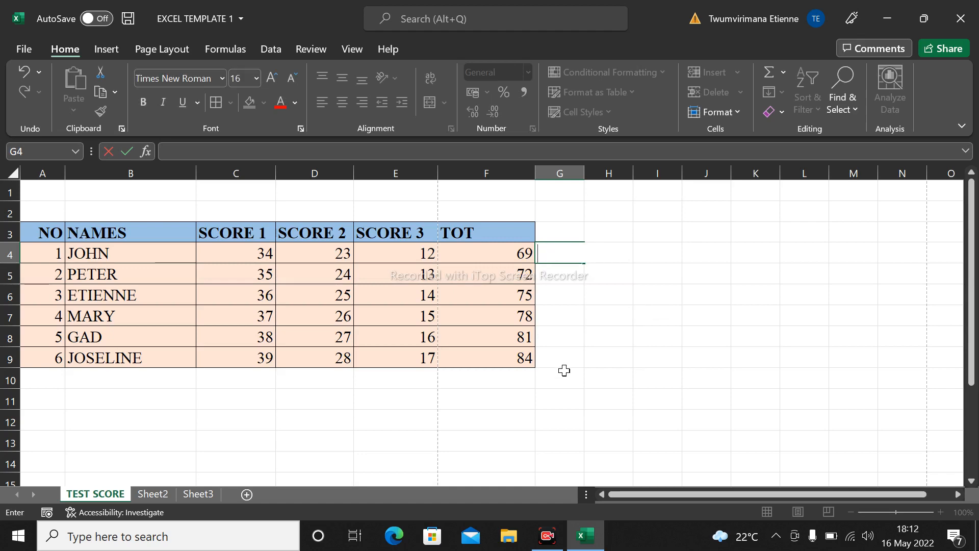
- Find and open the On-Screen Keyboard app, locate the slash key used for division, and minimize the keyboard
left_click(69, 543)
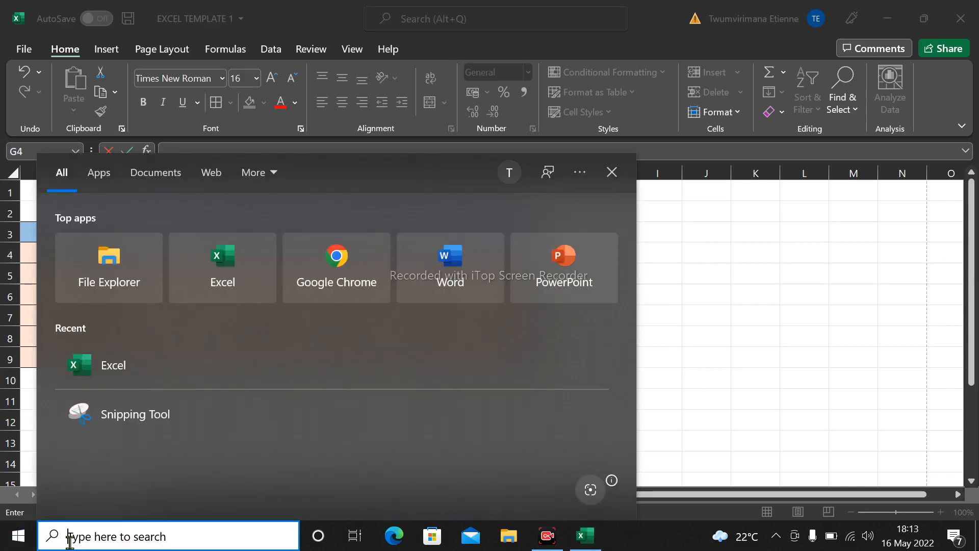
type("KEY")
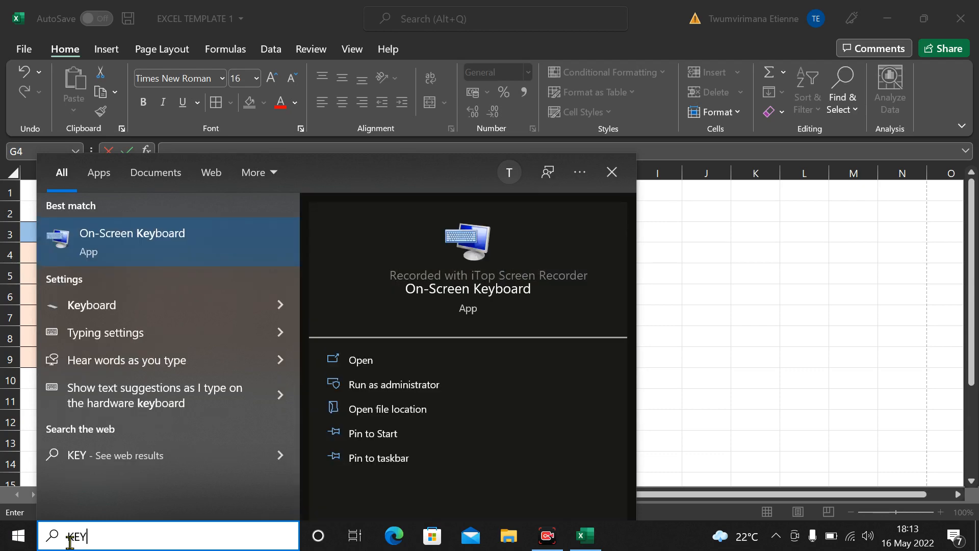
left_click(116, 245)
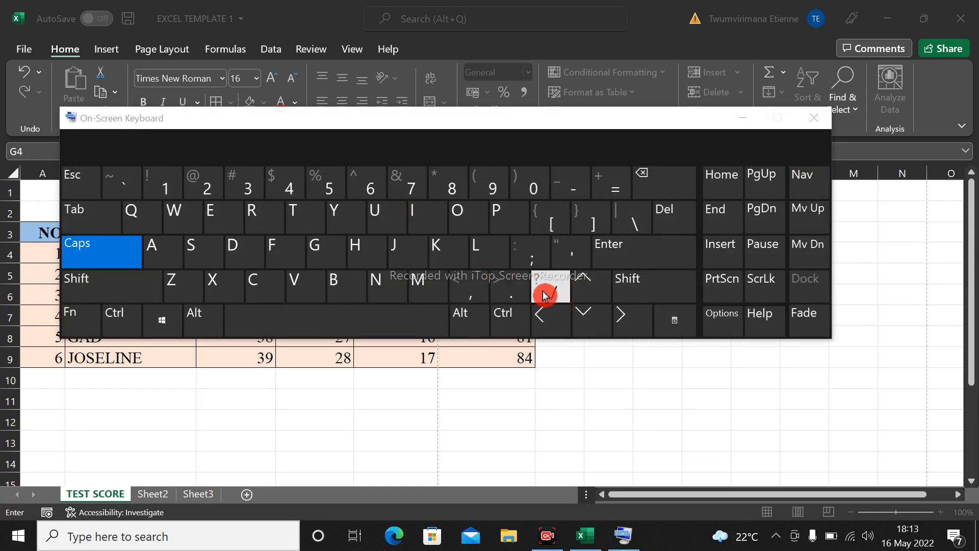
left_click(743, 119)
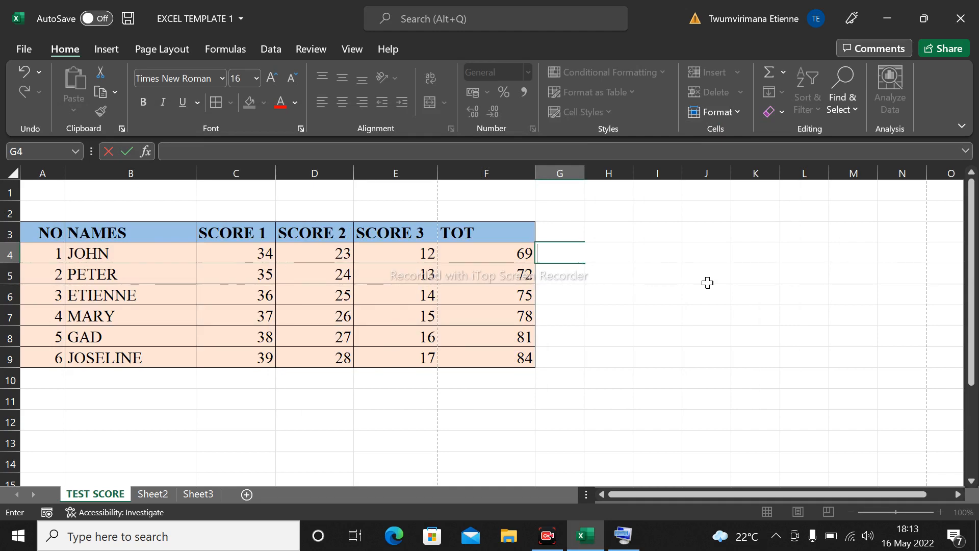
- Enter the formula =F4/78 in G4 and fill it down through G9
type("=")
left_click(498, 248)
type("/78")
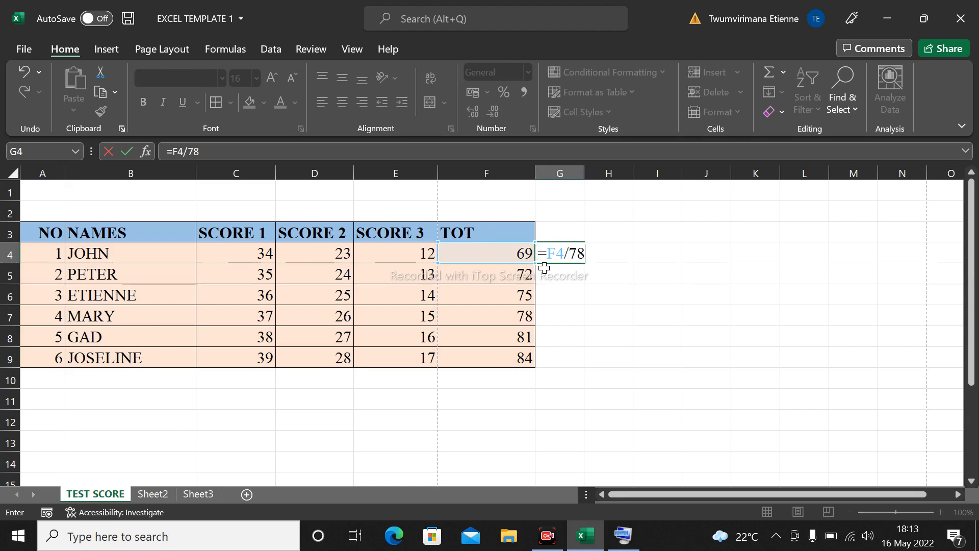
key("Return")
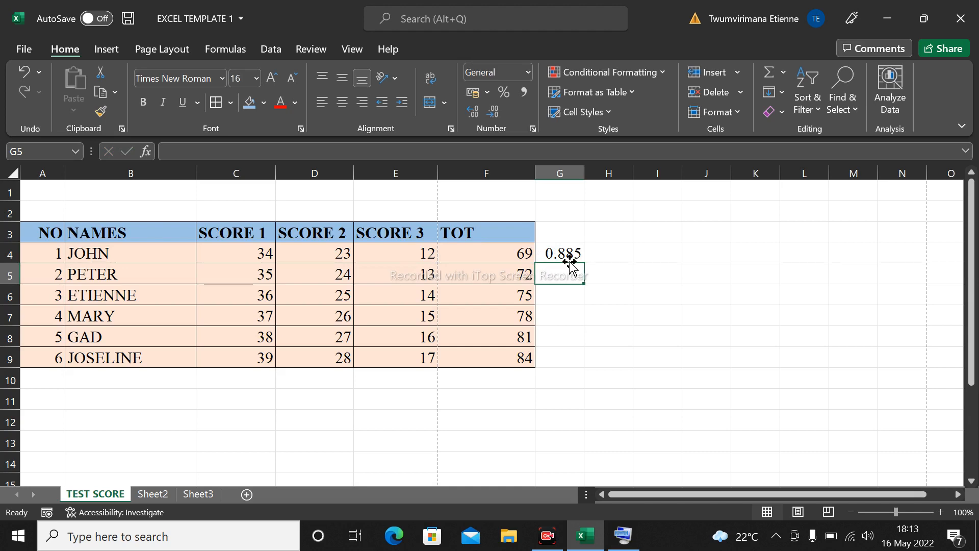
left_click(579, 256)
left_click_drag(584, 264, 607, 354)
left_click(672, 312)
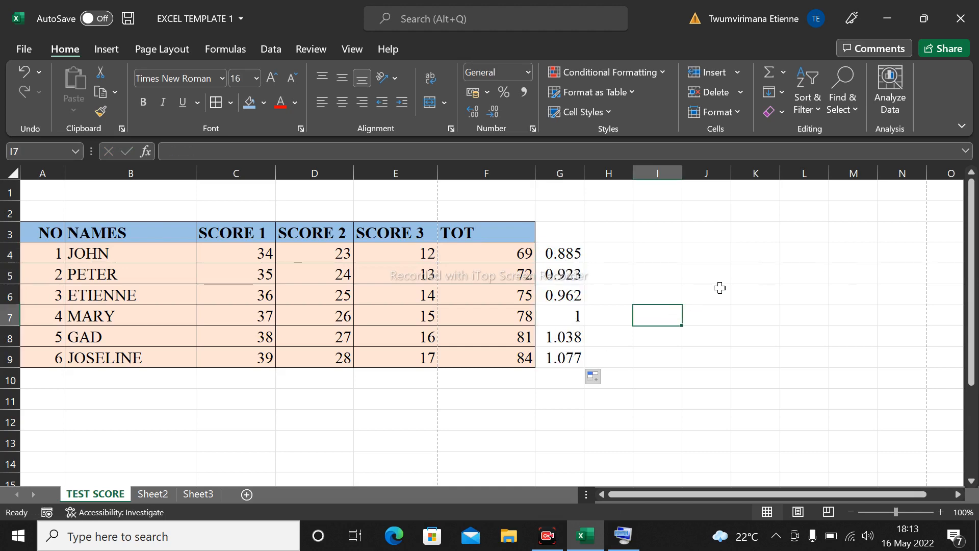
- Bring back the On-Screen Keyboard, locate the asterisk key used for multiplication, and minimize the keyboard
left_click(621, 254)
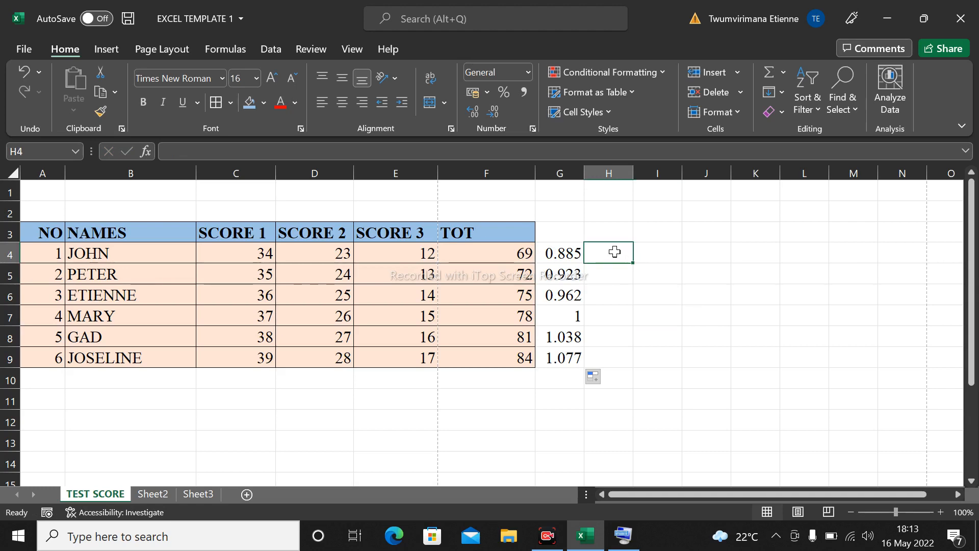
type("=")
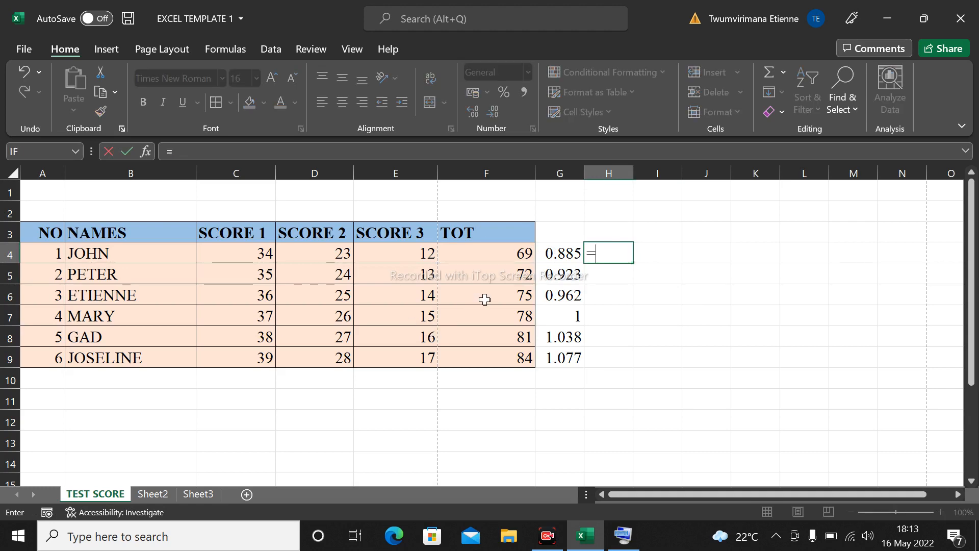
key("BackSpace")
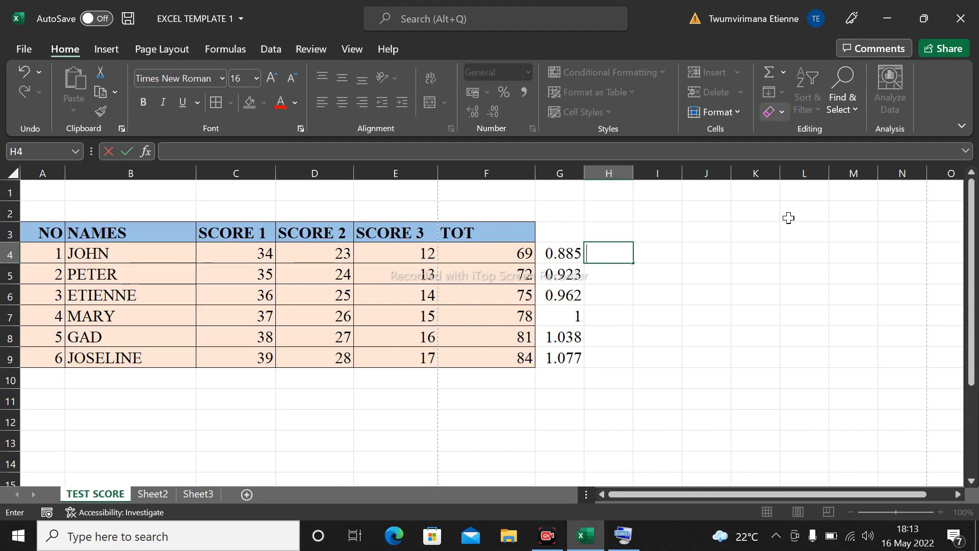
left_click(624, 541)
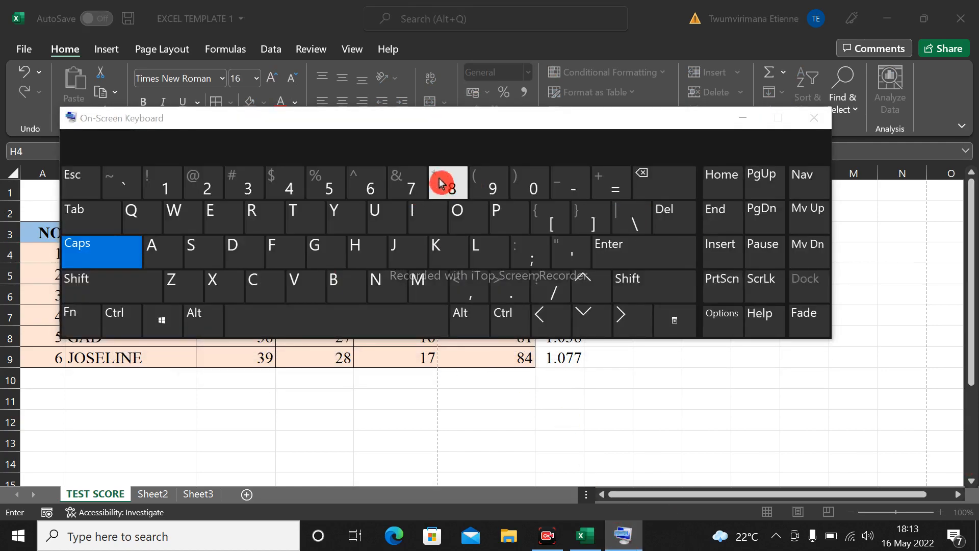
left_click(743, 122)
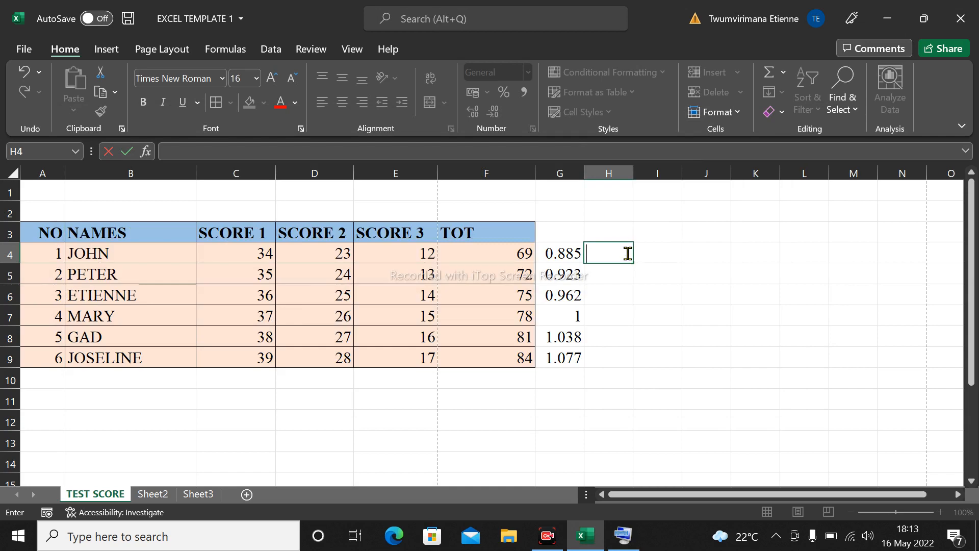
- Enter the formula =F4*2 in H4 and fill it down through H9
type("=")
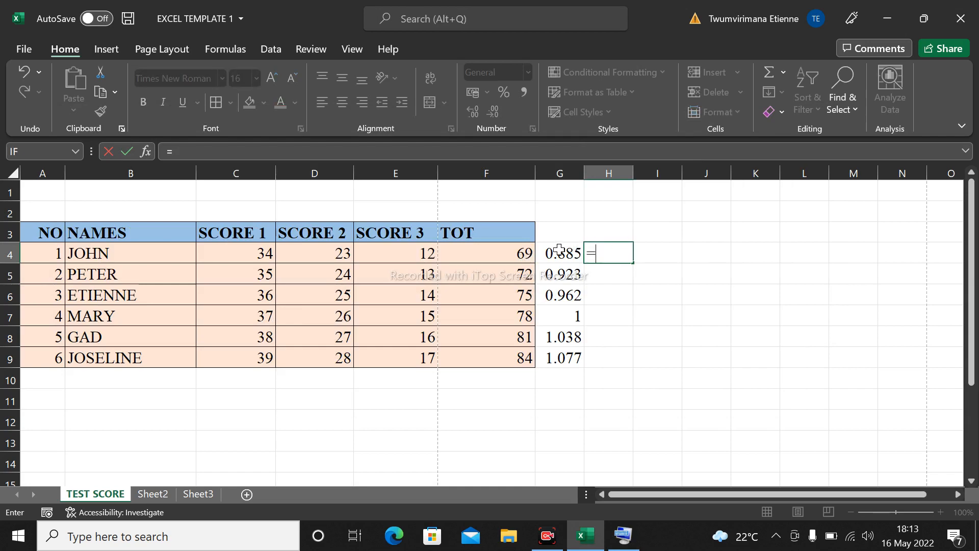
left_click(517, 255)
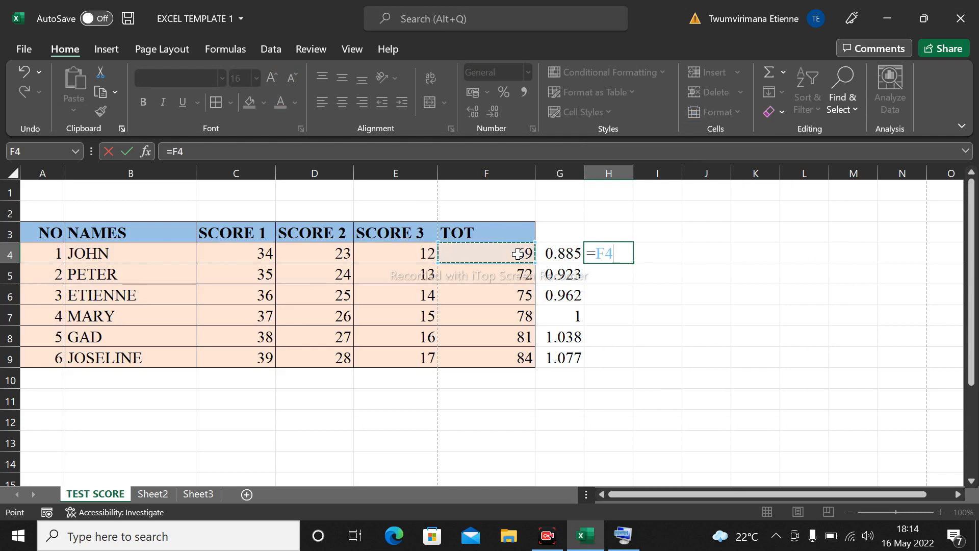
type("2")
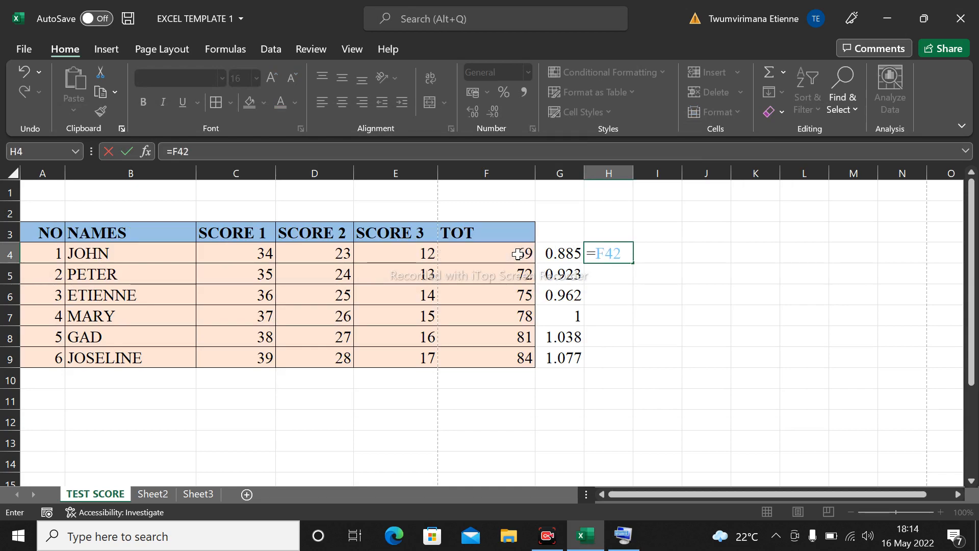
key("BackSpace")
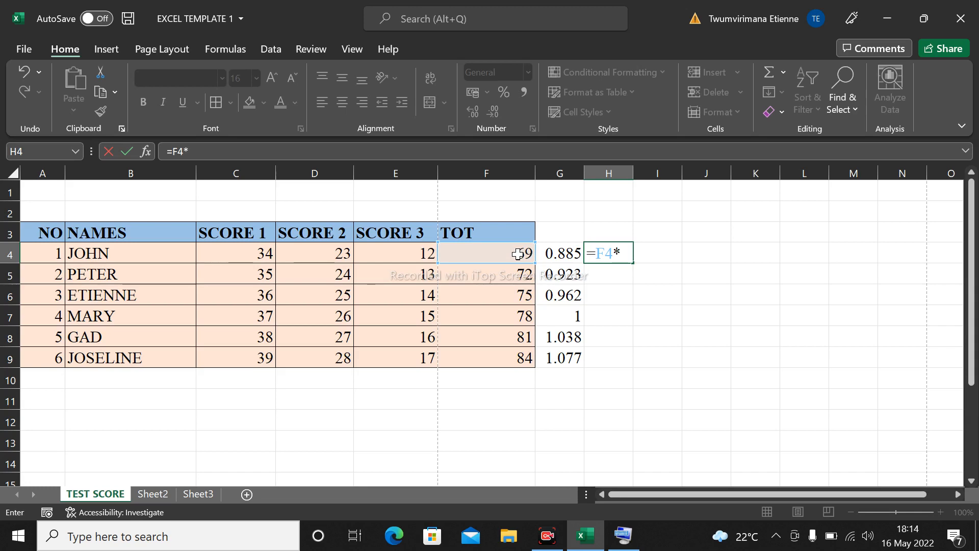
key("Return")
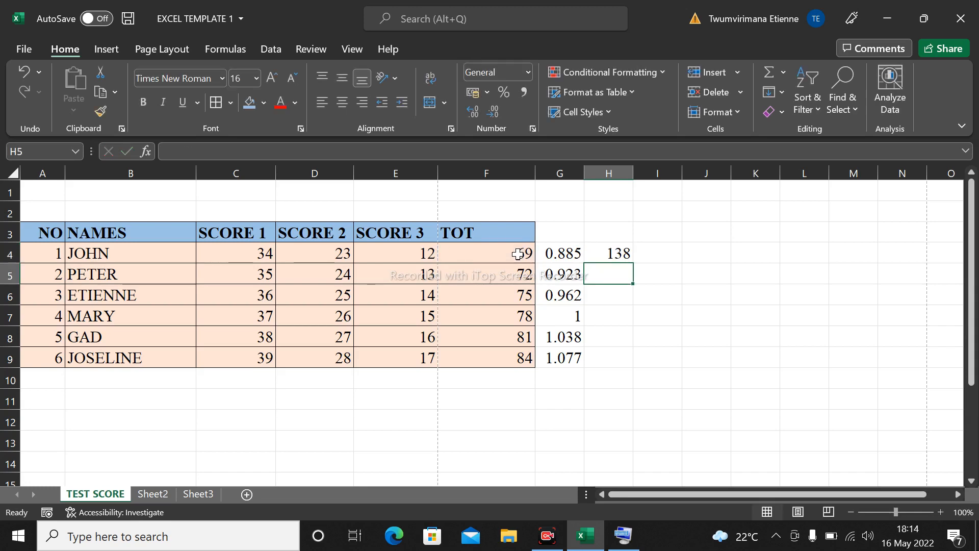
left_click(620, 253)
left_click_drag(632, 264, 630, 363)
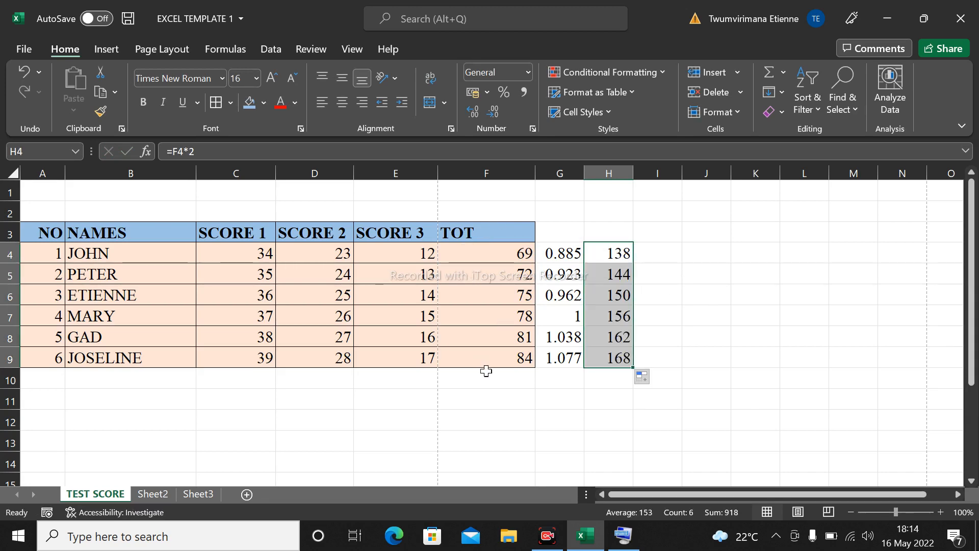
- Enter the subtraction formula =H4-F4 in I4 and fill it down through I9
left_click(662, 251)
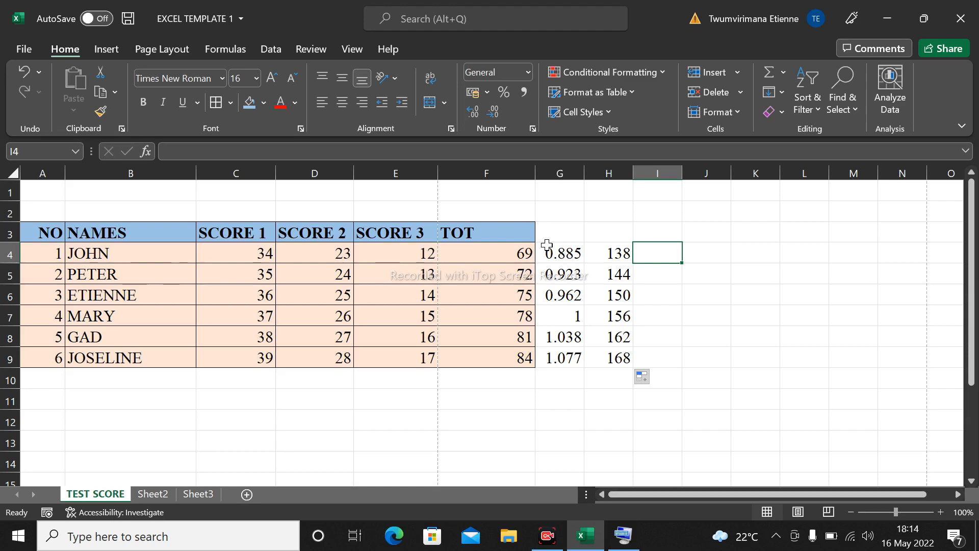
type("=")
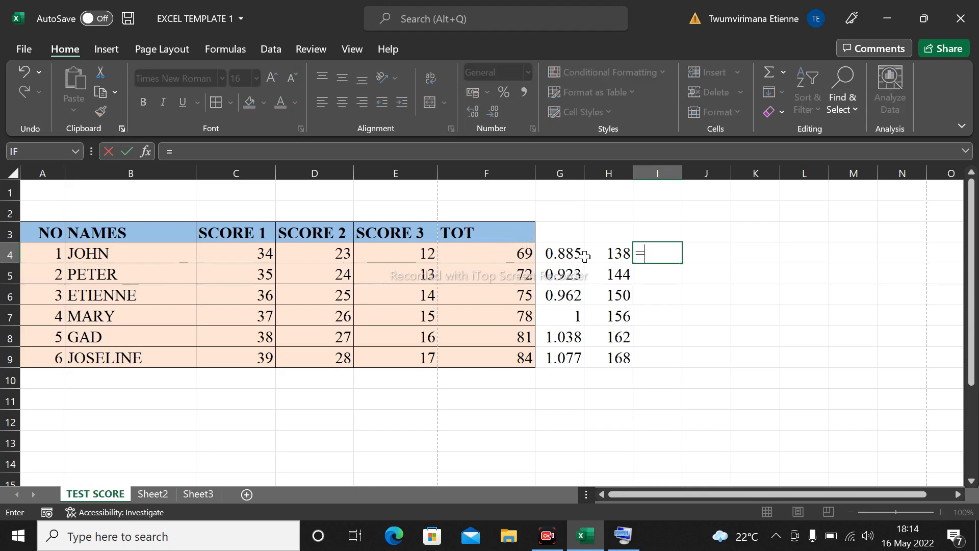
left_click(614, 253)
left_click(500, 253)
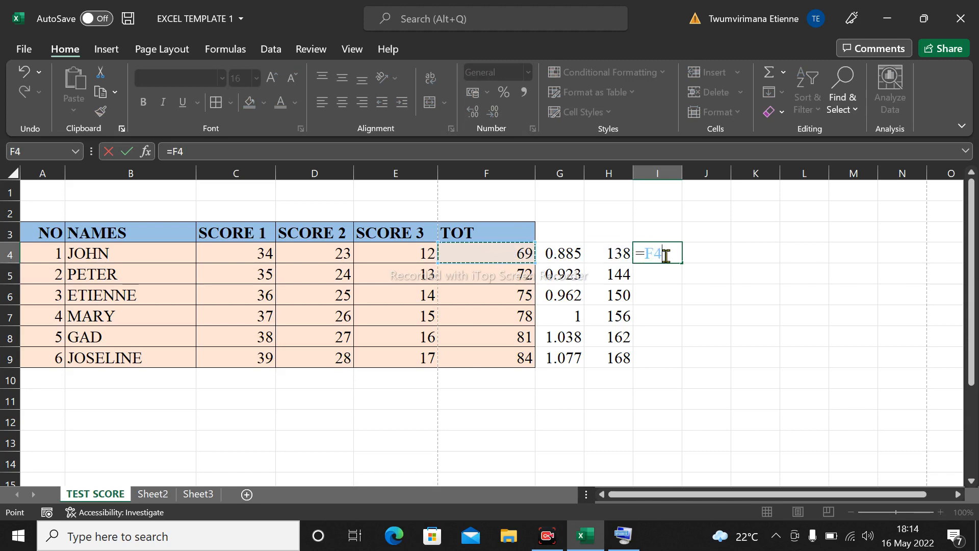
left_click(618, 258)
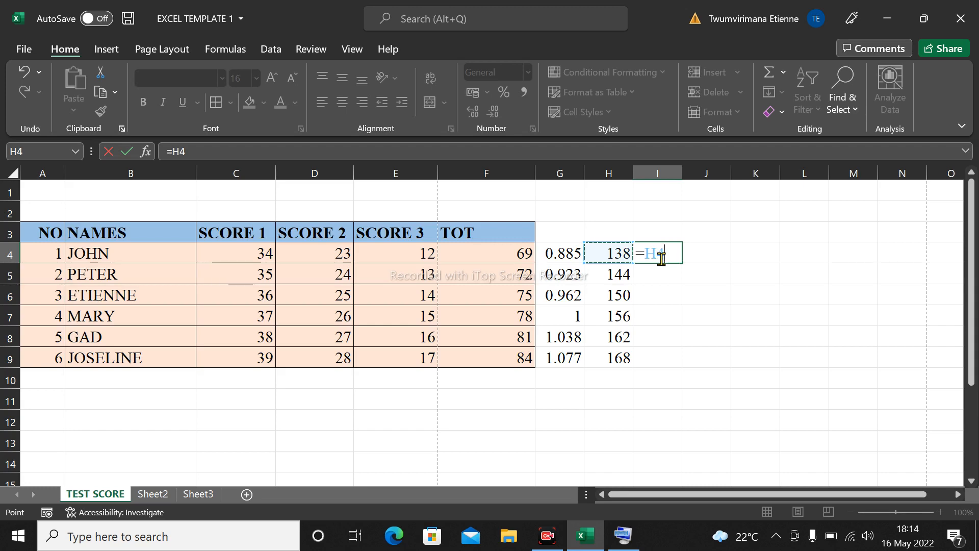
type("-")
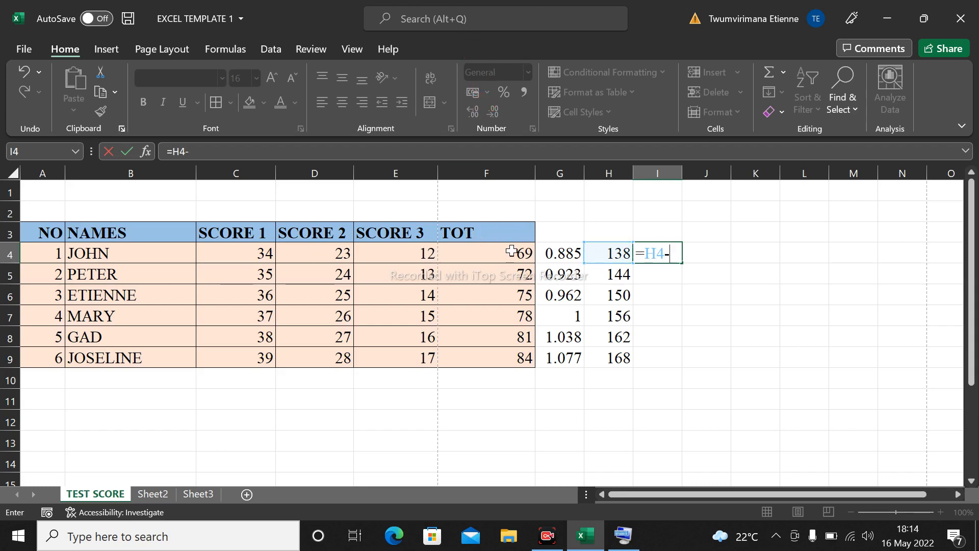
left_click(511, 250)
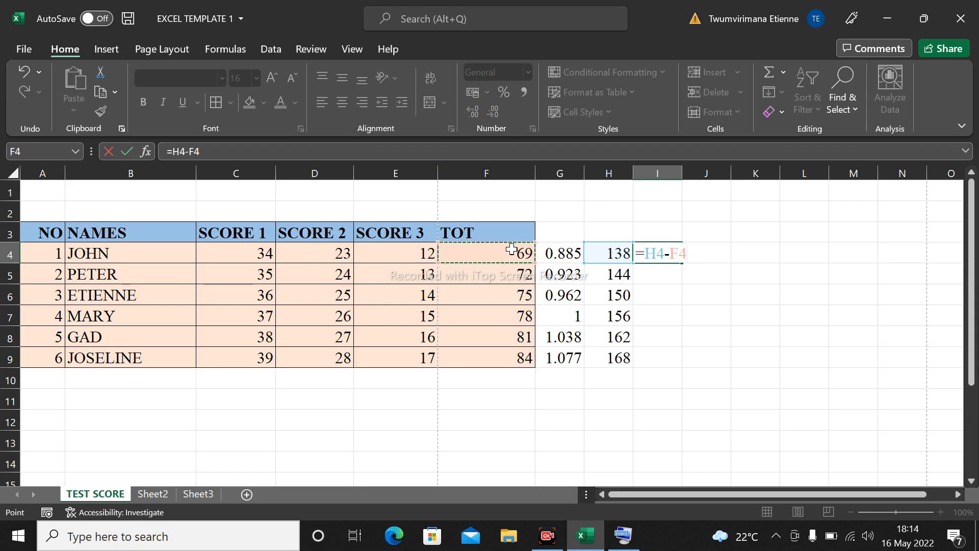
key("Return")
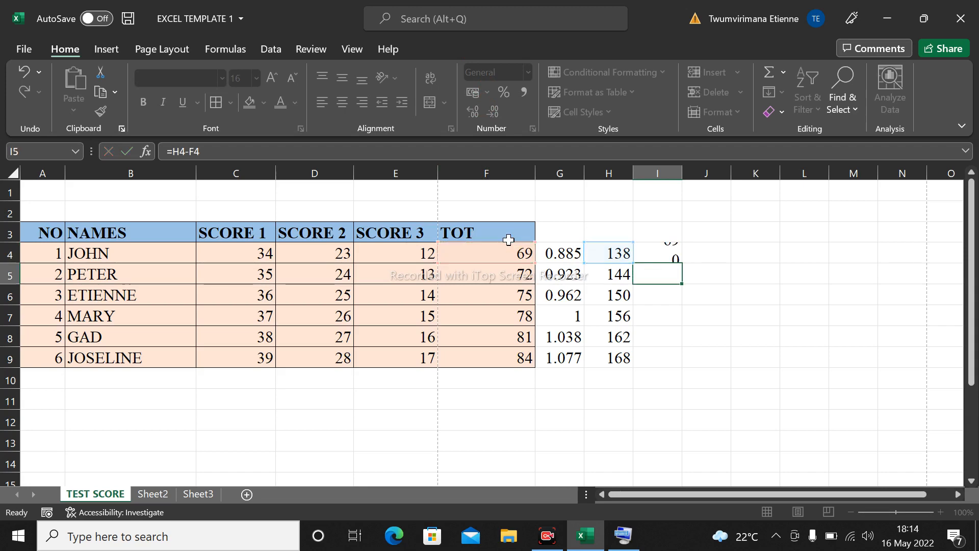
left_click(659, 254)
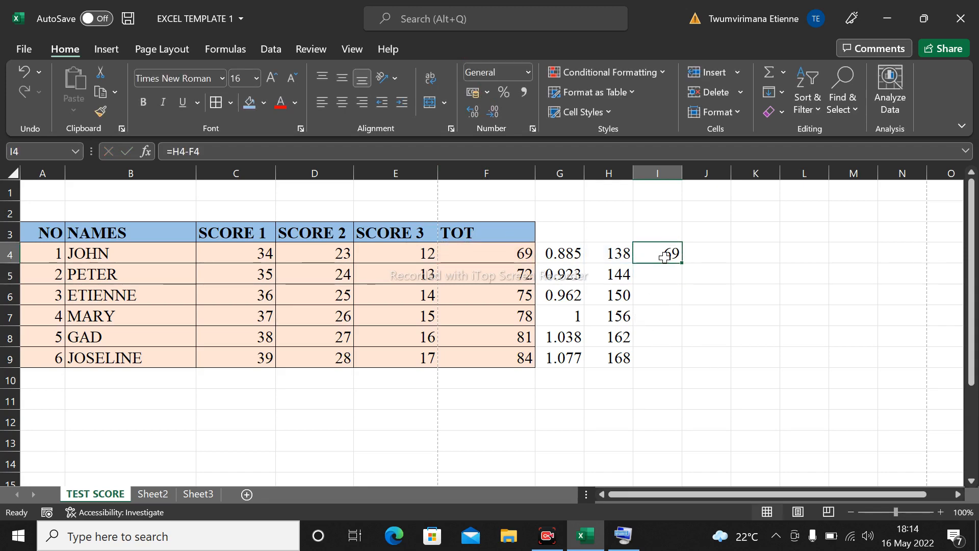
left_click_drag(681, 263, 681, 363)
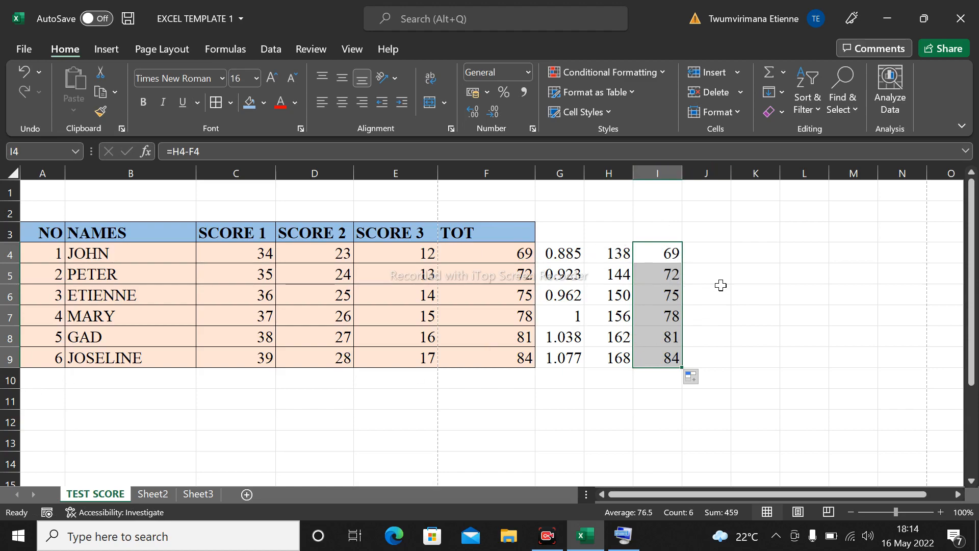
- Set the second student's SCORE 2 in D5 to 5 to demonstrate automatic recalculation
scroll(720, 285, "down", 1)
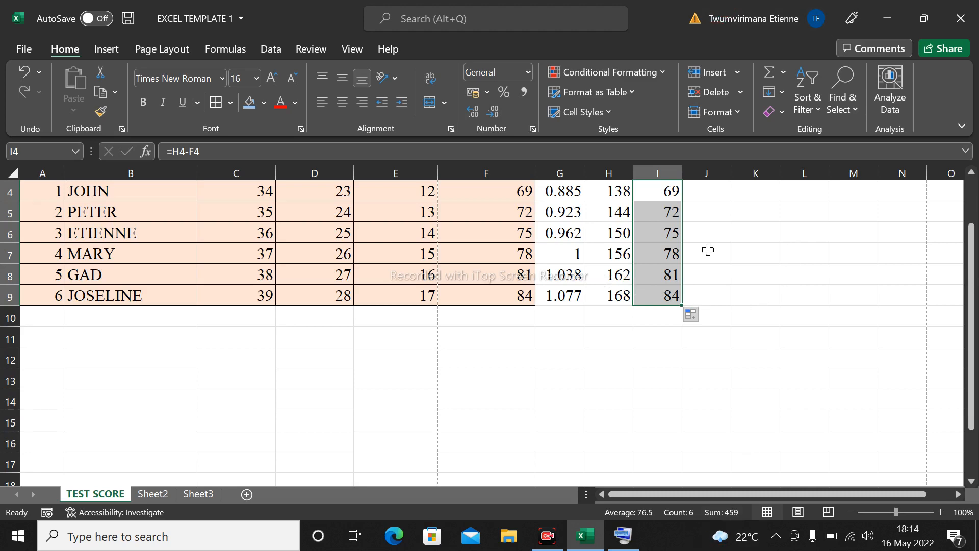
left_click(758, 313)
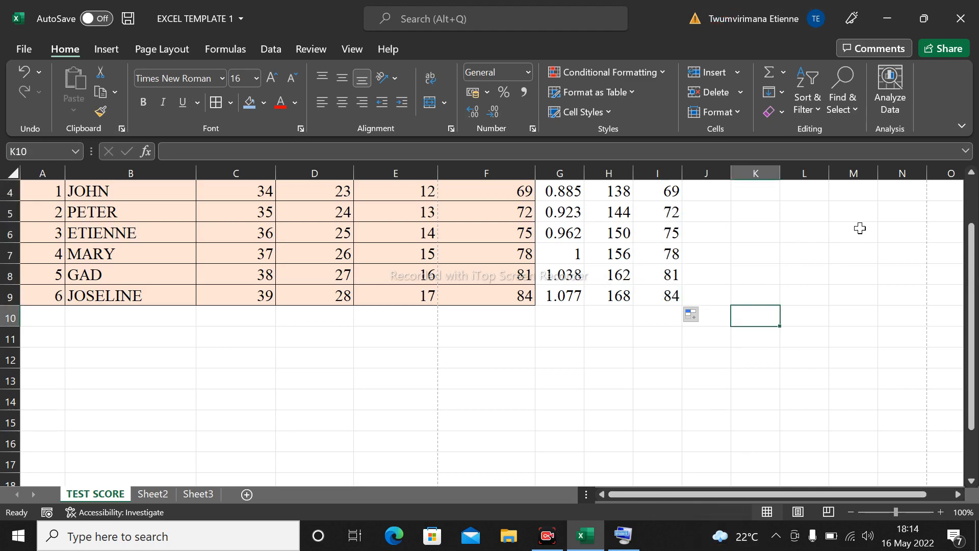
scroll(861, 228, "up", 1)
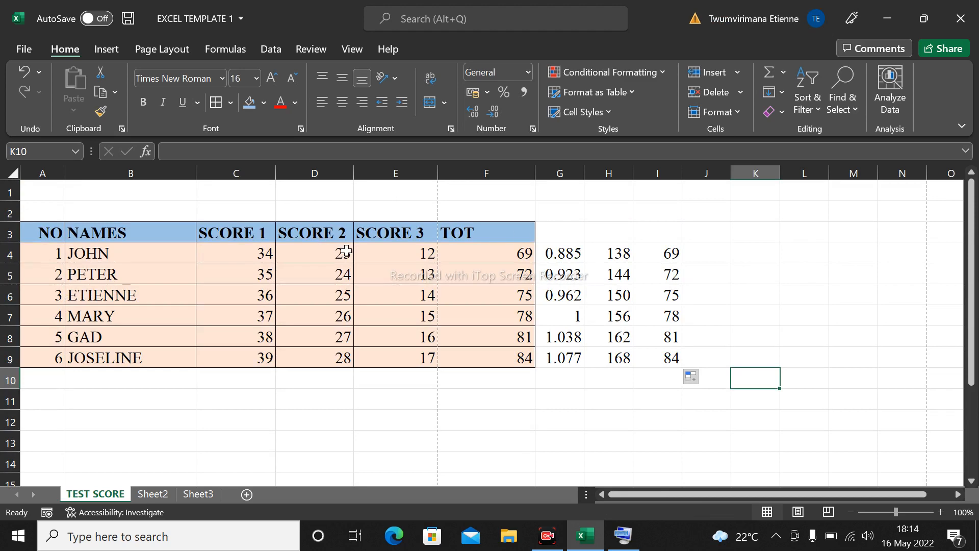
left_click(337, 274)
left_click(390, 269)
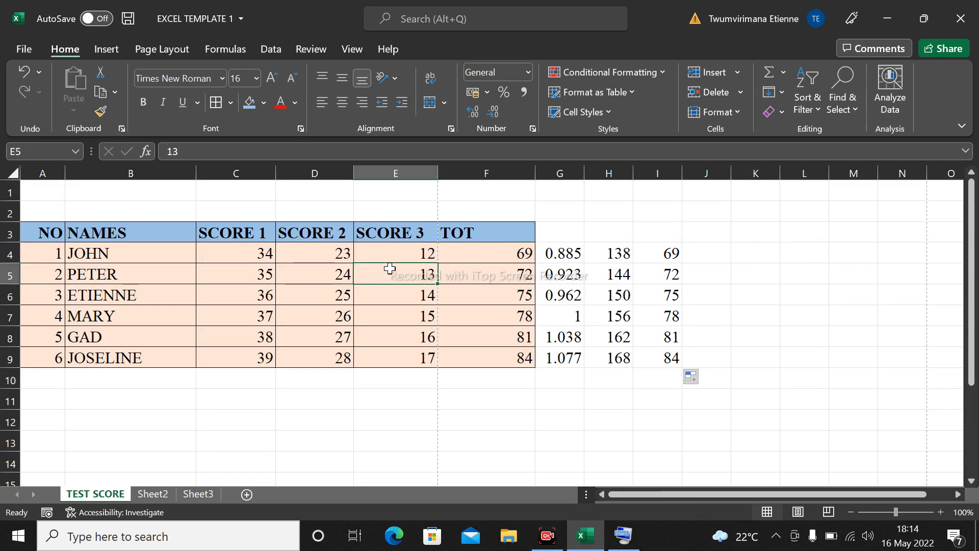
left_click(311, 275)
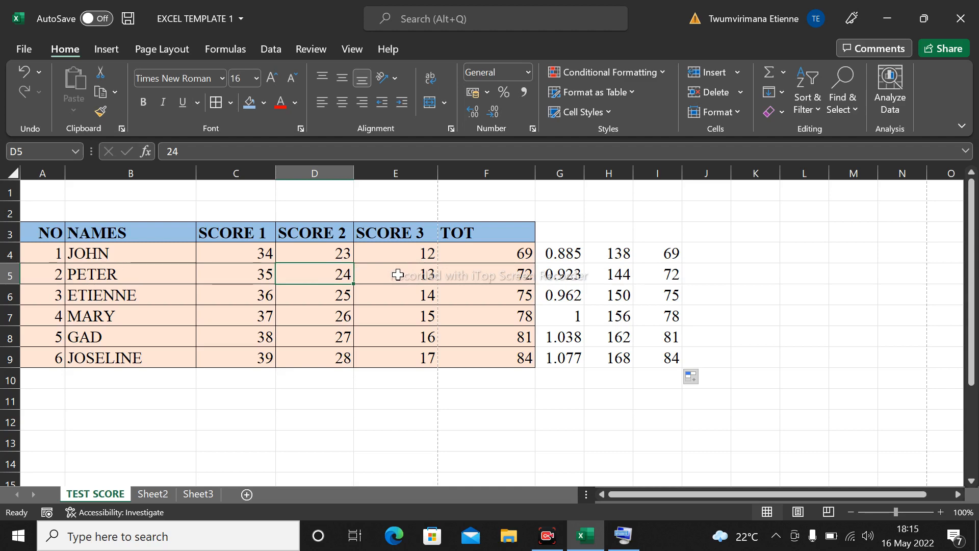
type("5")
left_click(792, 254)
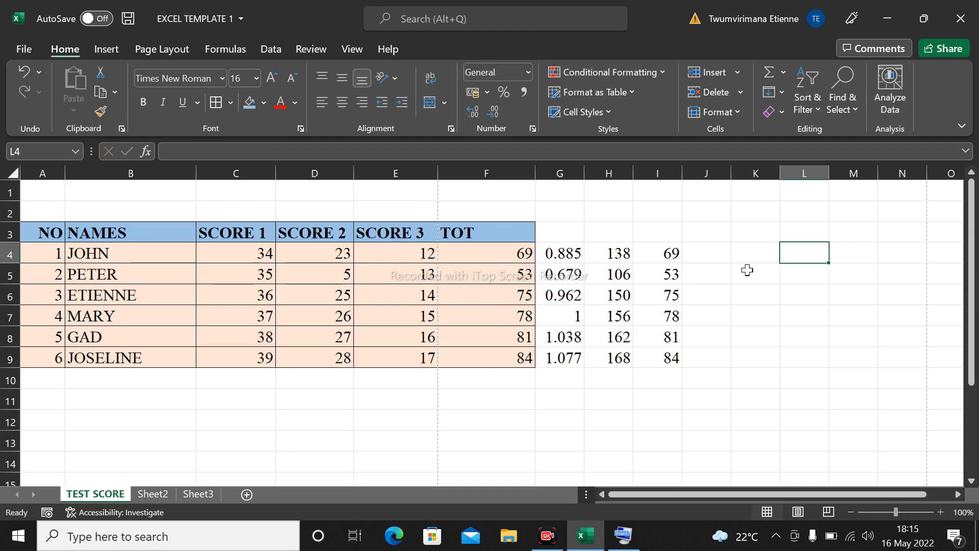
- Set the fourth student's SCORE 3 in E7 to 19
left_click(403, 317)
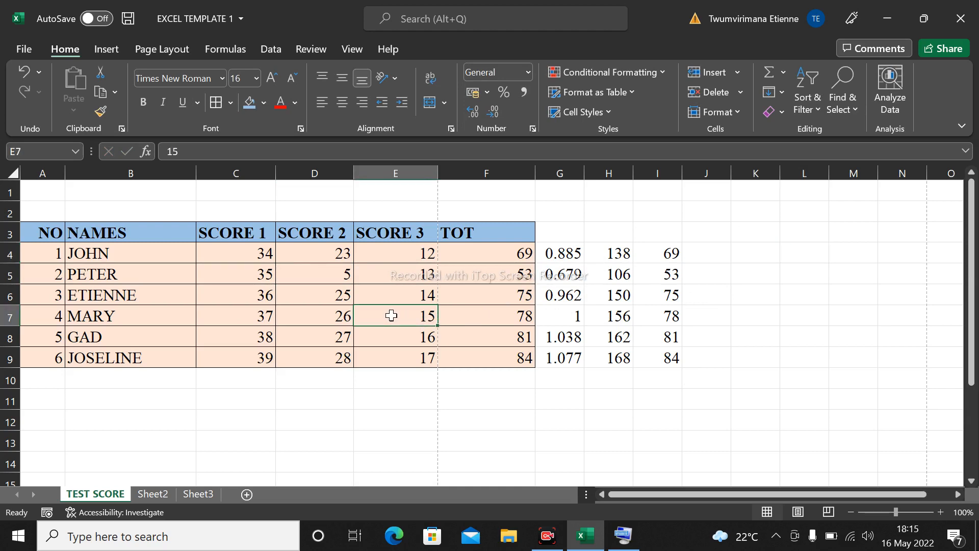
type("1")
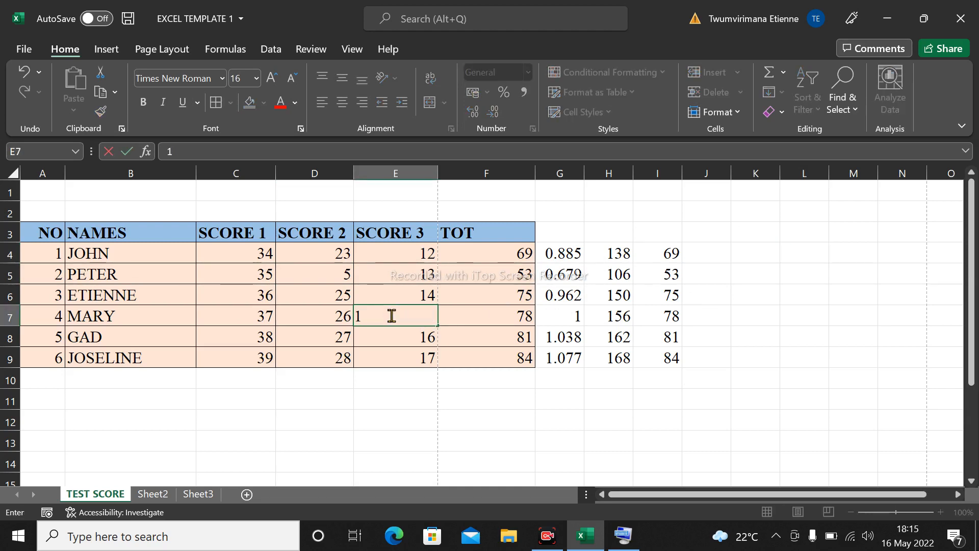
type("9")
left_click(837, 355)
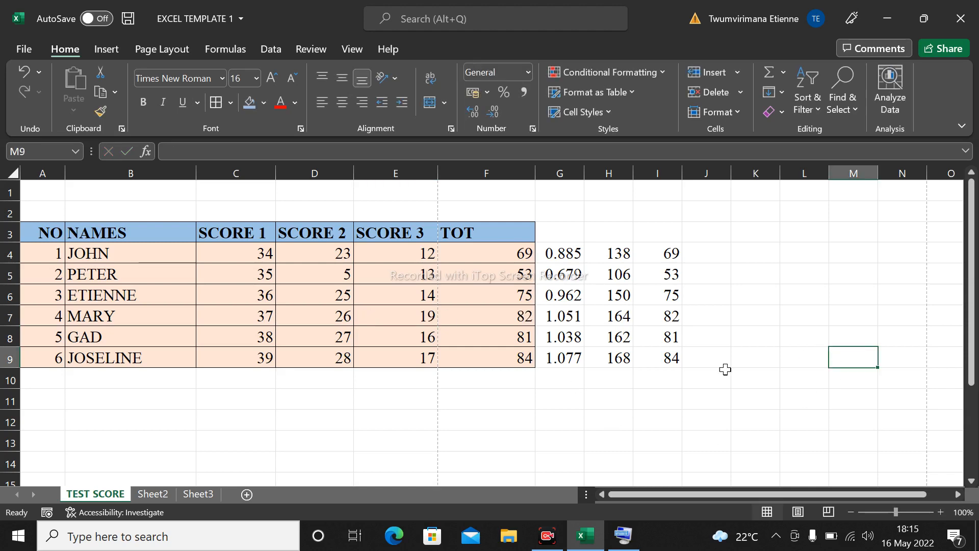
- Examine the total formulas in F6 and F4, the score in C6 and the subtraction formula in I4
left_click(489, 298)
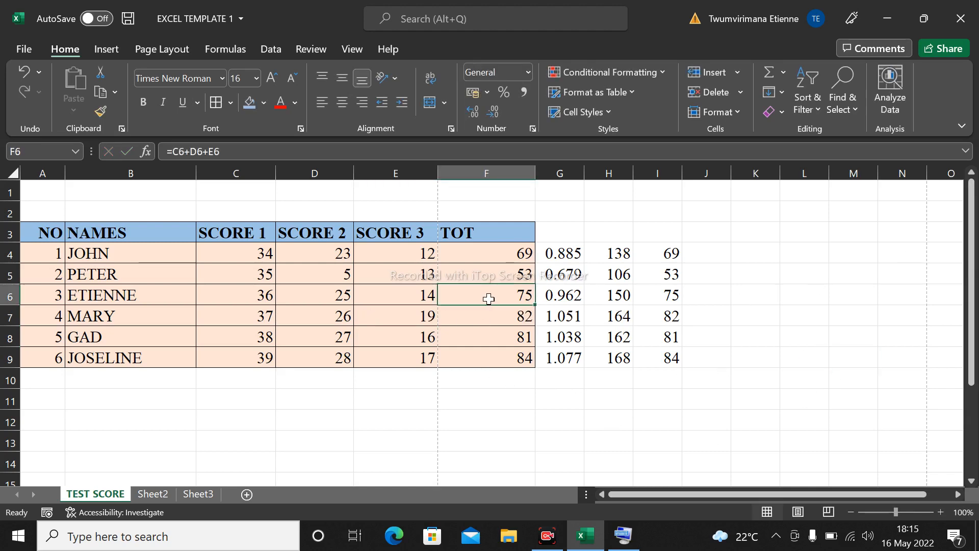
left_click(246, 304)
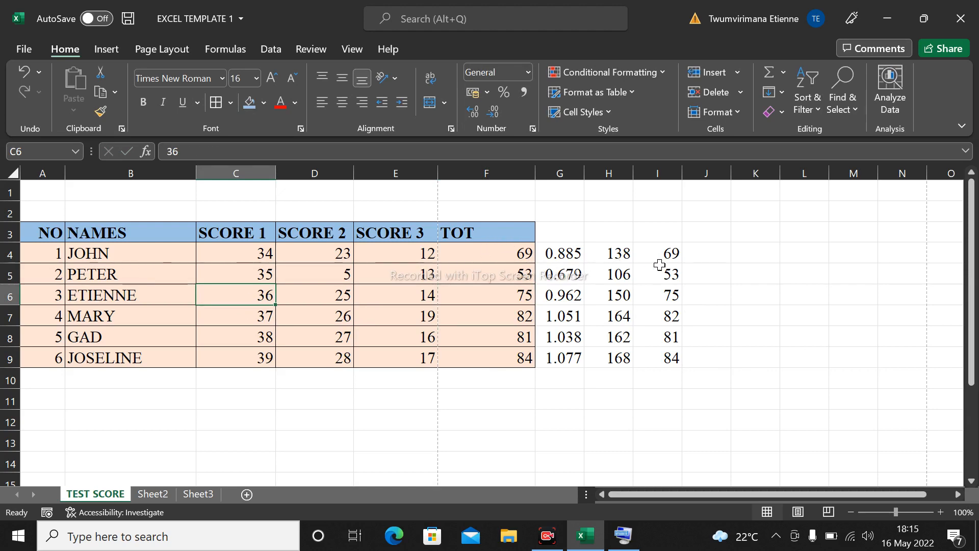
left_click(703, 254)
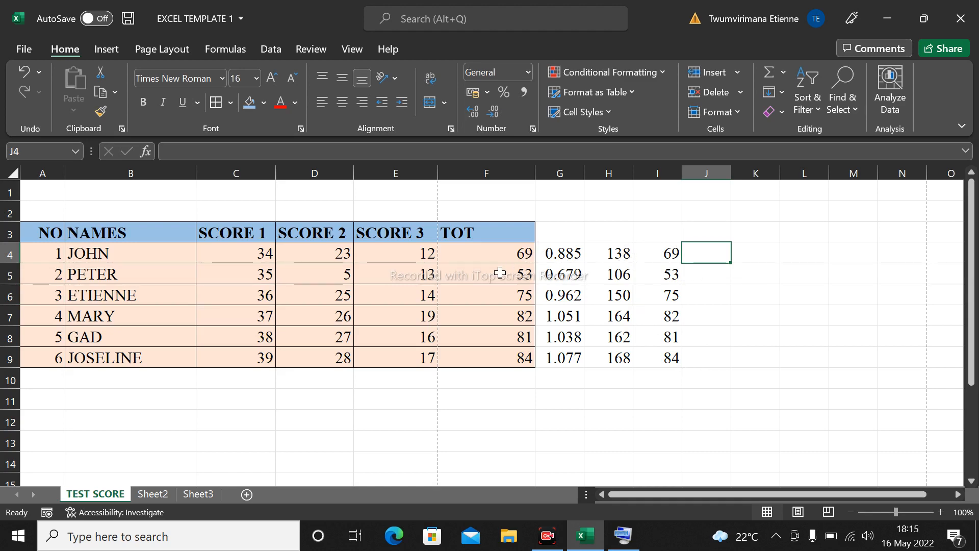
left_click(481, 245)
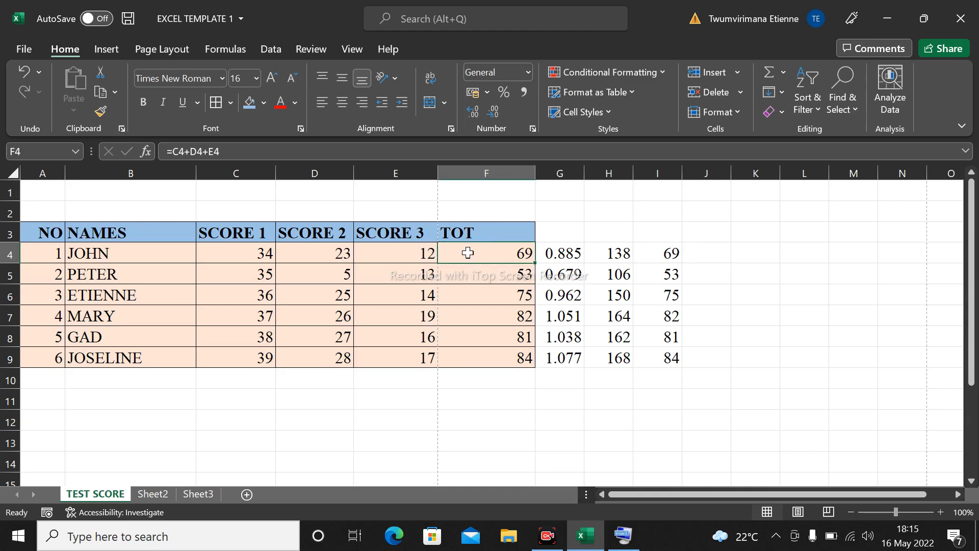
left_click(665, 253)
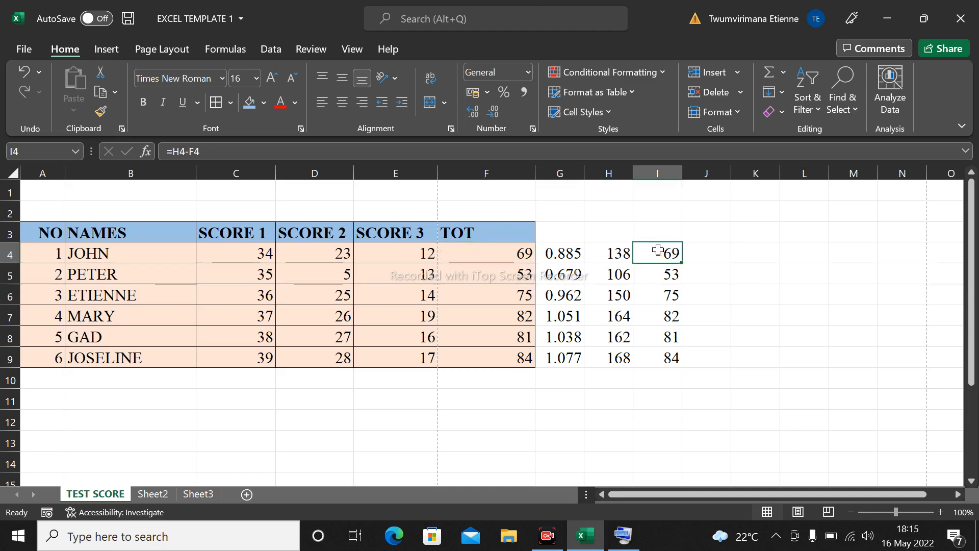
- Enter the heading /100 in I3 above the subtraction results
left_click(656, 231)
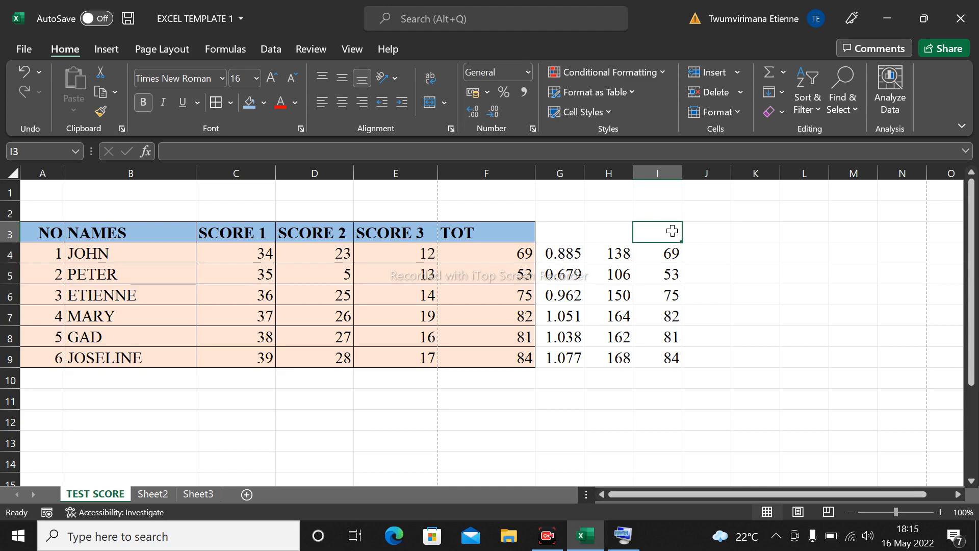
key("alt")
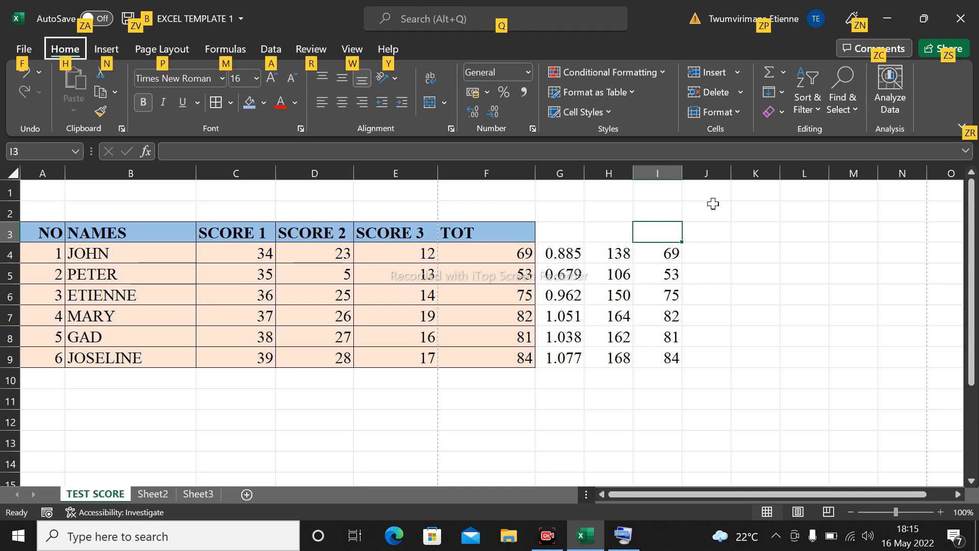
double_click(654, 226)
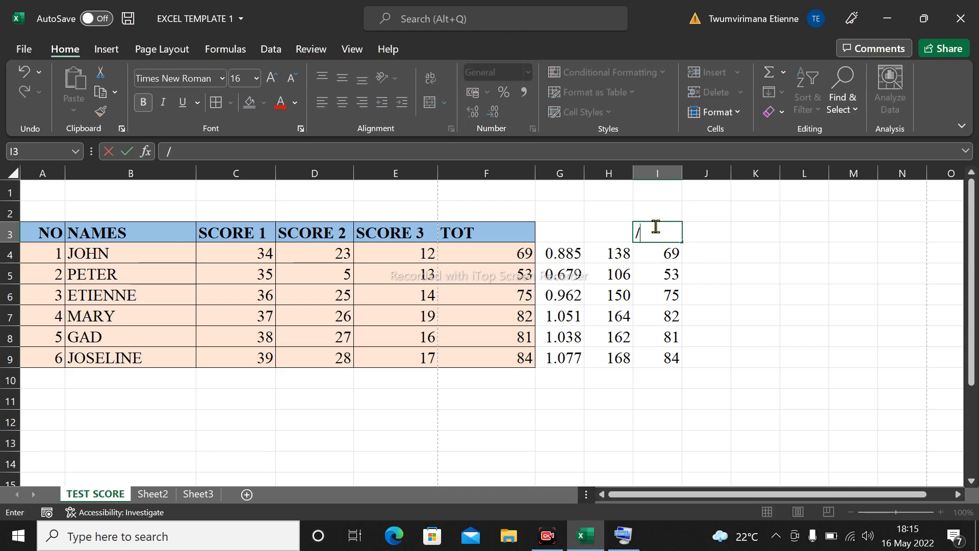
type("/100")
left_click(710, 242)
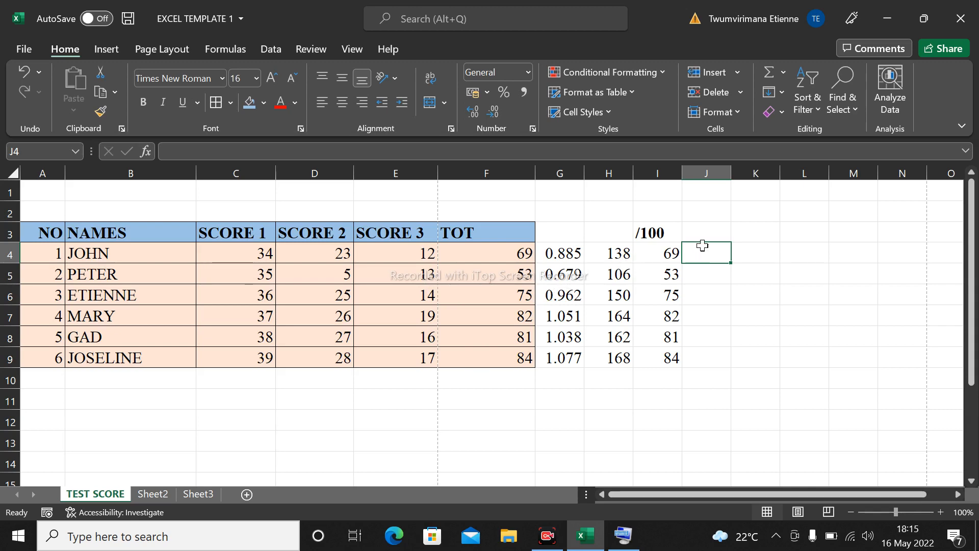
left_click(712, 233)
key("ctrl+b")
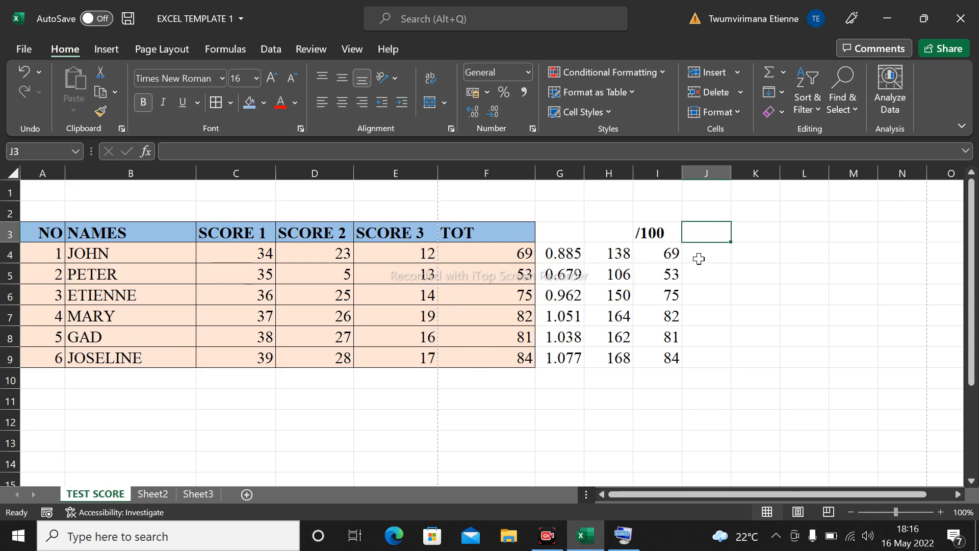
left_click(701, 251)
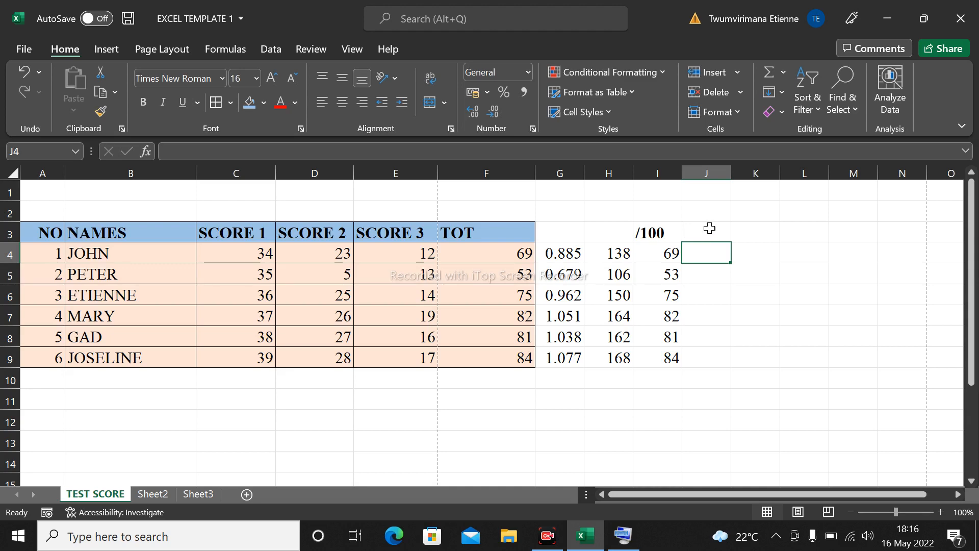
left_click(710, 229)
left_click(772, 232)
left_click(707, 261)
left_click(776, 240)
left_click(696, 234)
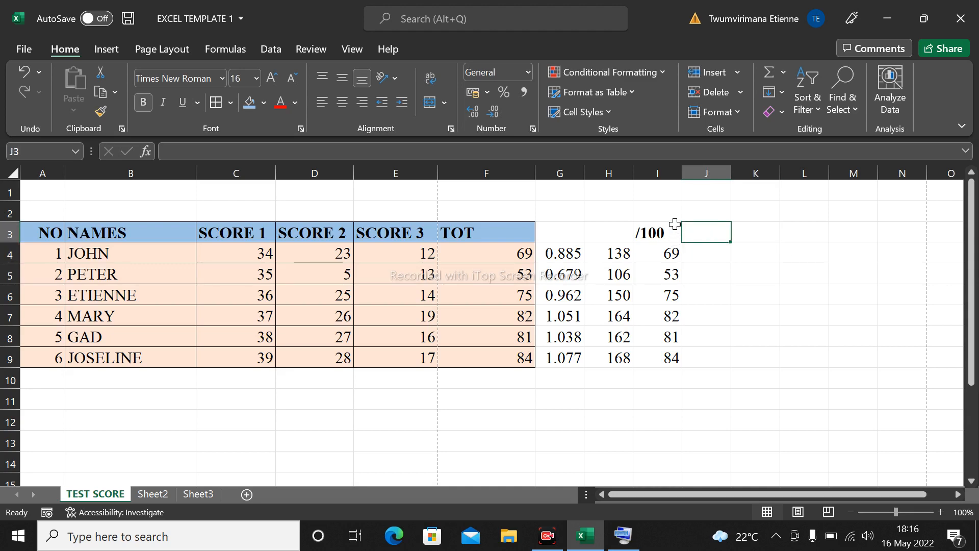
left_click(671, 276)
left_click(671, 254)
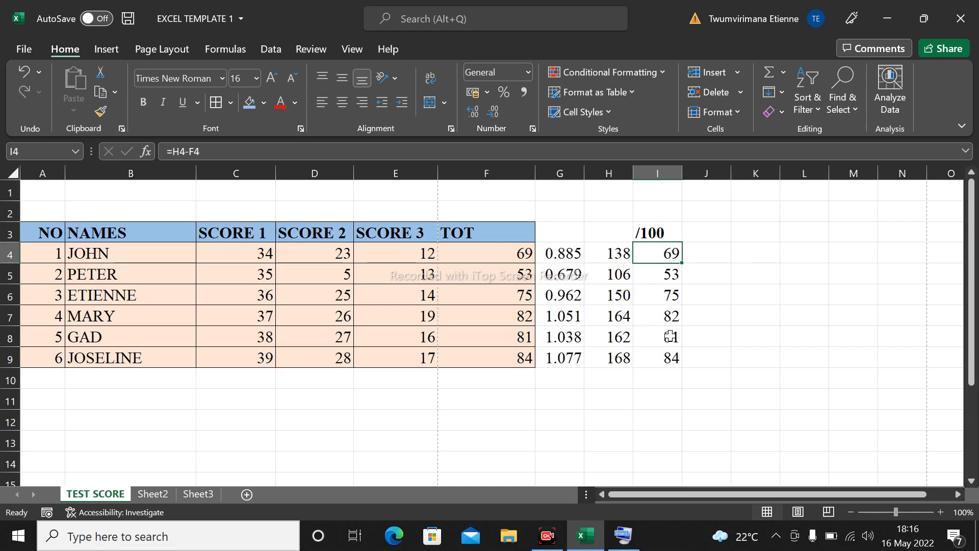
left_click(673, 360)
left_click(707, 229)
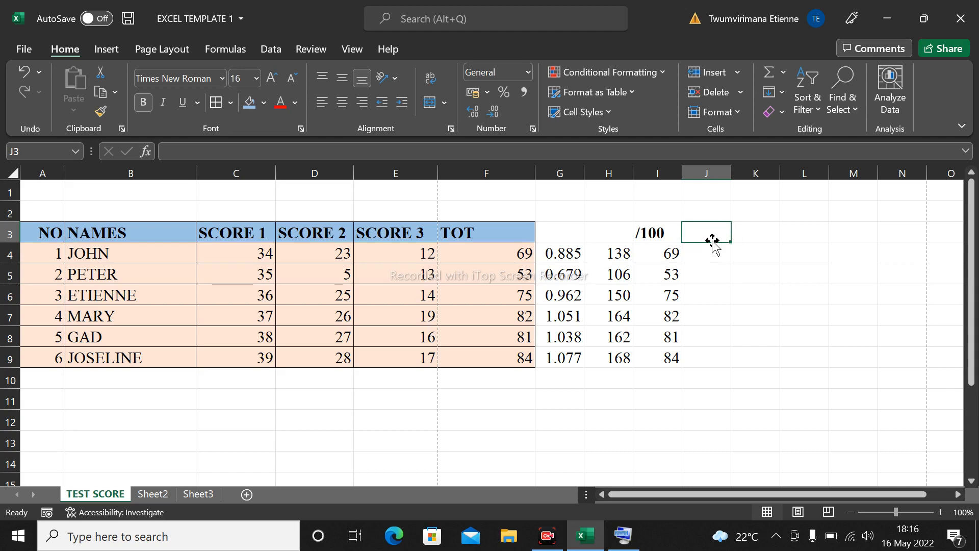
- Enter the formula =I4*150/100 in cell J4 and fill it down to J9
left_click(714, 257)
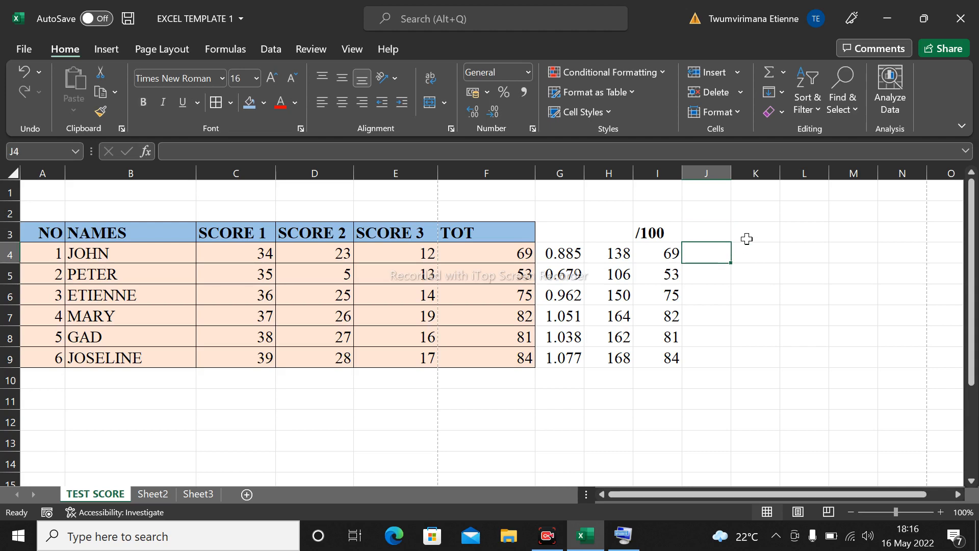
type("=")
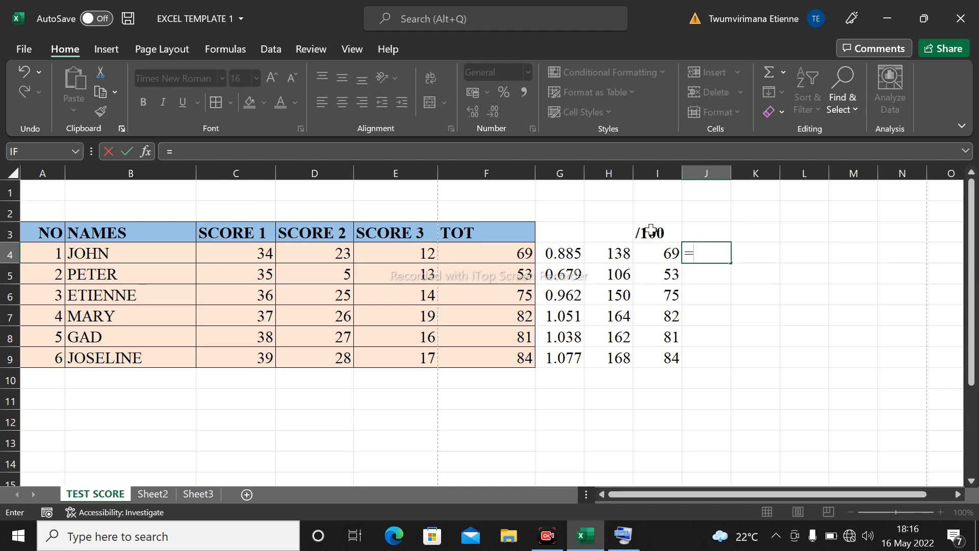
left_click(667, 251)
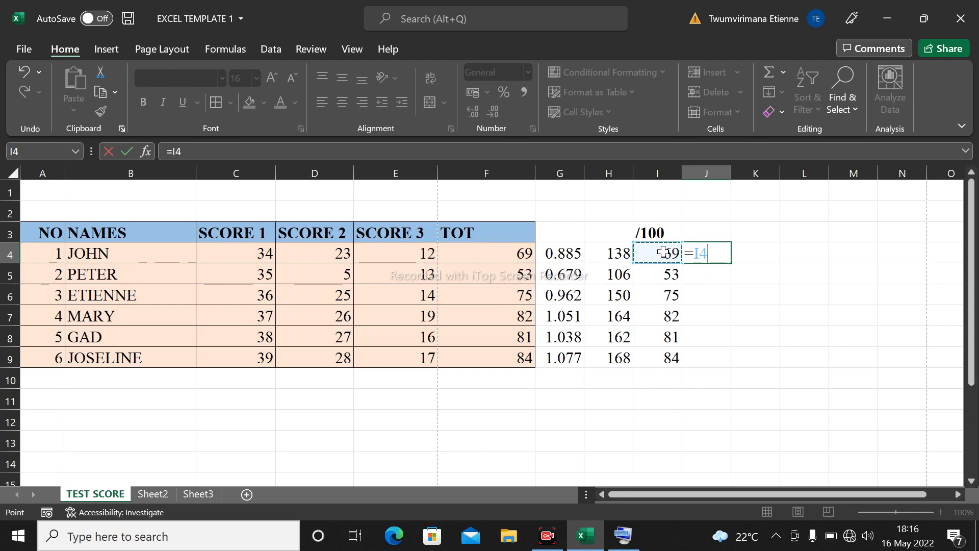
type("*150")
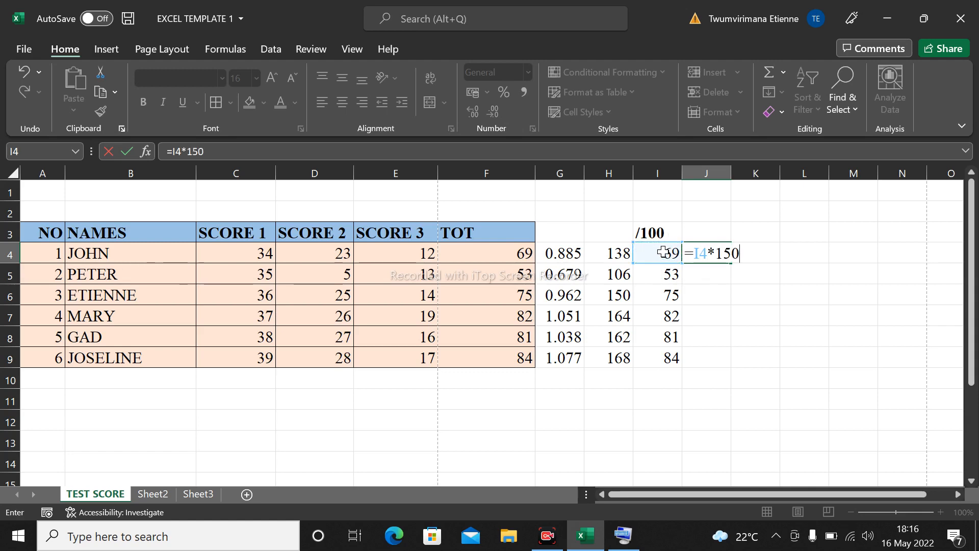
type("/100")
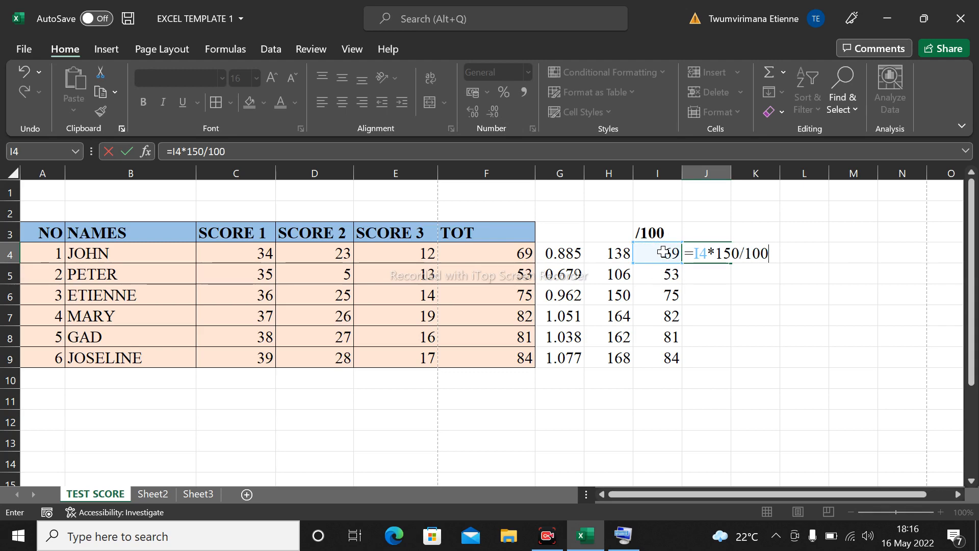
key("Return")
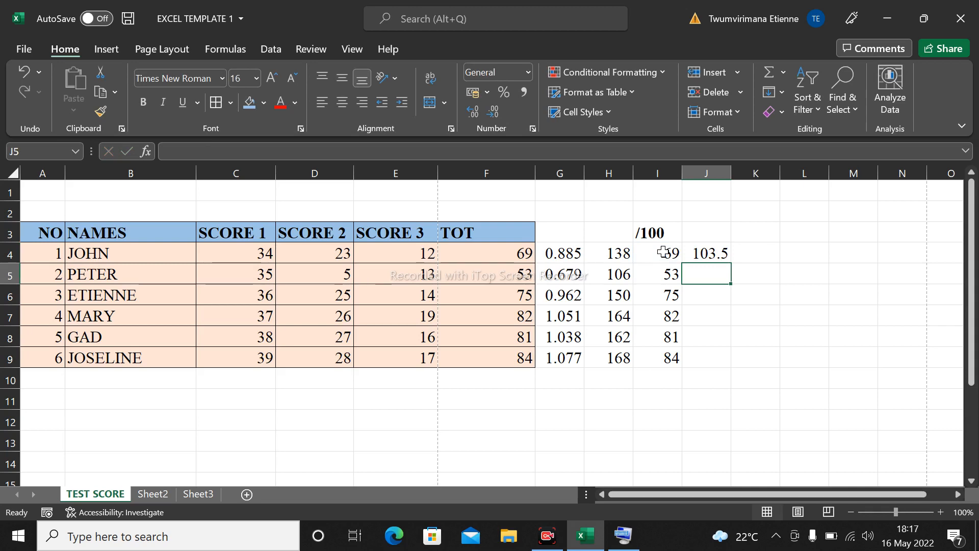
left_click(710, 255)
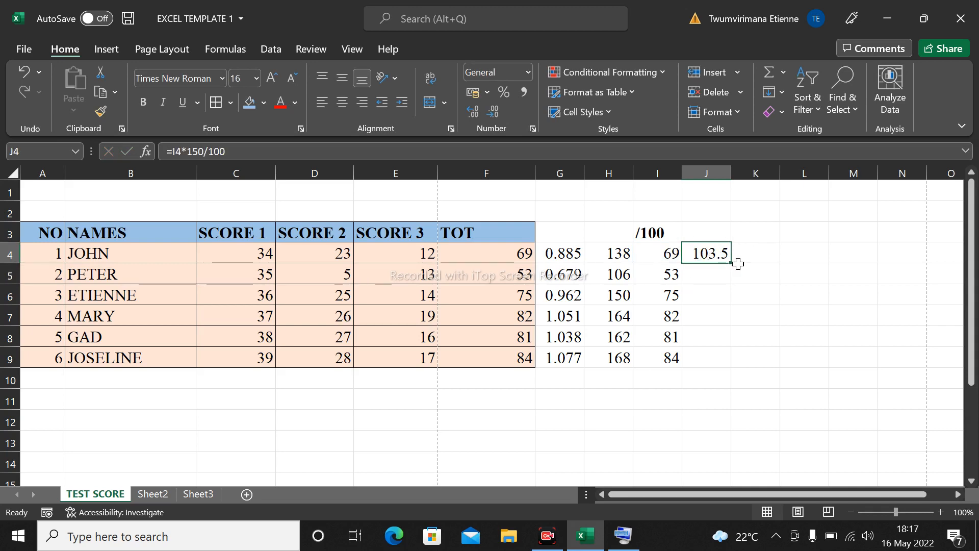
left_click_drag(732, 264, 694, 368)
left_click(845, 255)
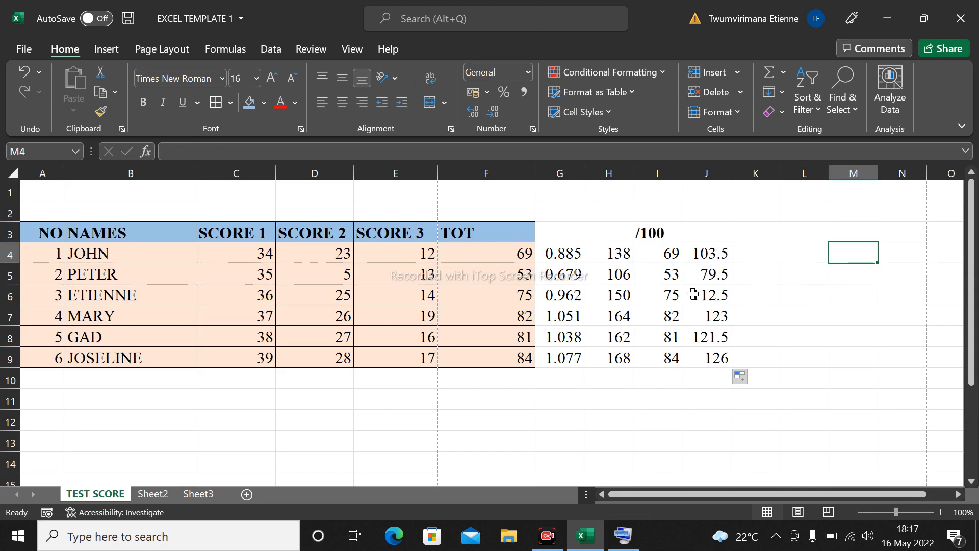
- Enter the heading /150 in cell J3, above the newly calculated scores
left_click(713, 231)
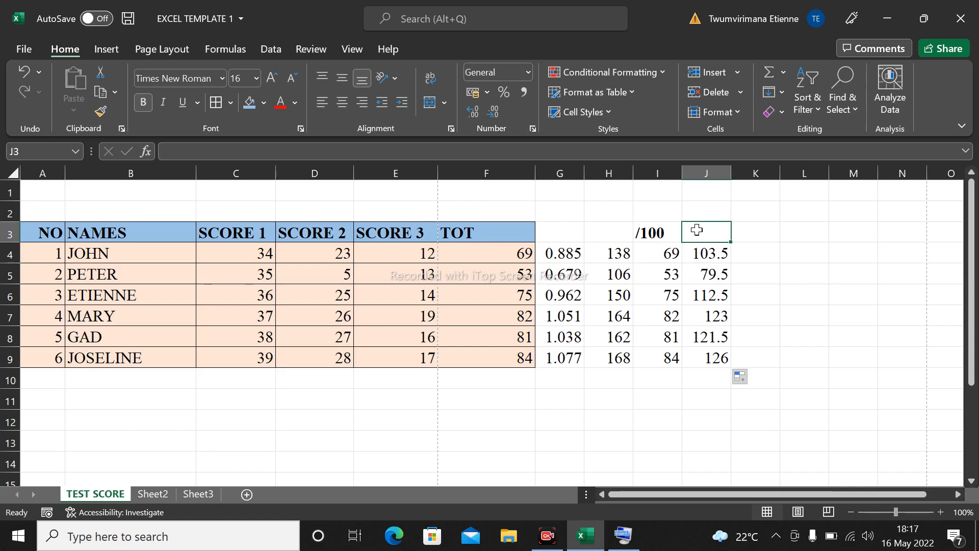
double_click(700, 229)
type("/150")
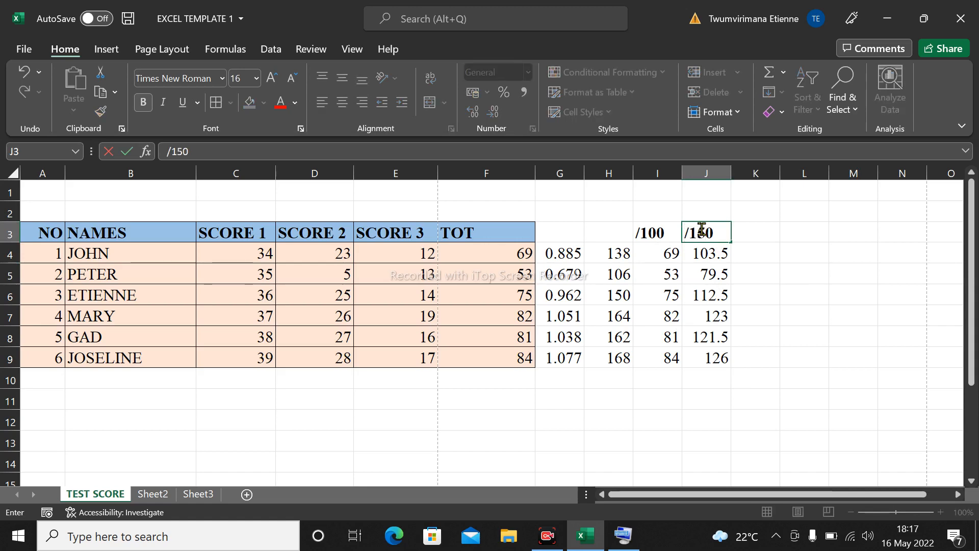
left_click(811, 274)
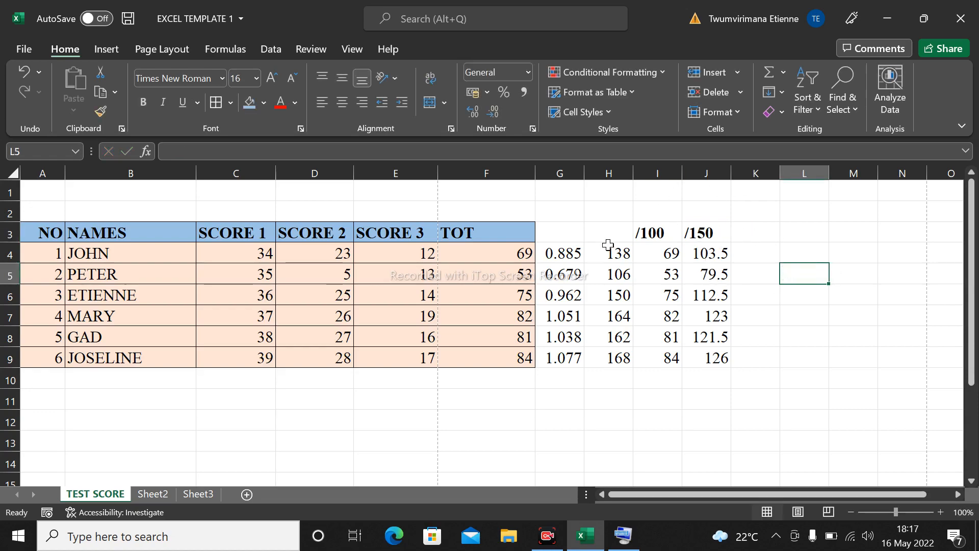
left_click(772, 305)
left_click(720, 253)
left_click(741, 331)
left_click(704, 254)
left_click(726, 315)
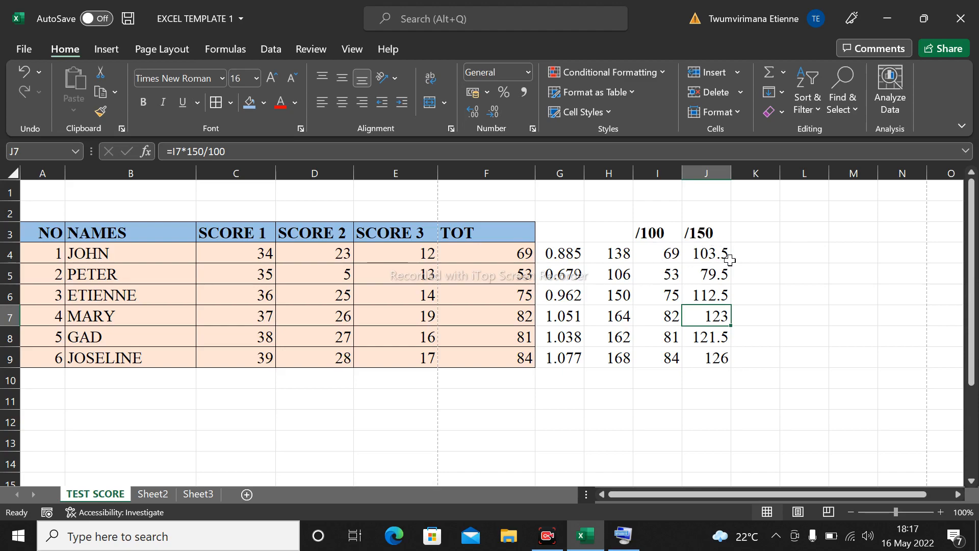
left_click(765, 250)
left_click(756, 293)
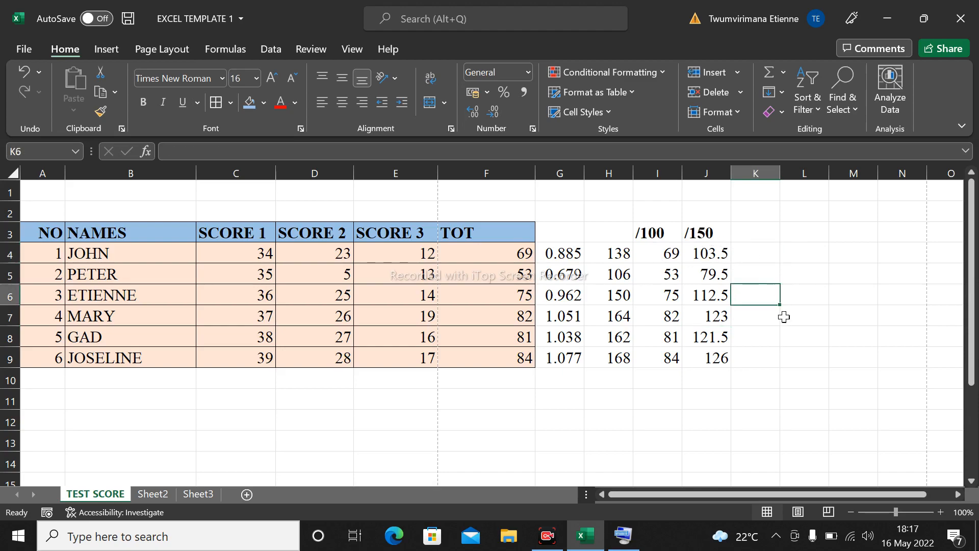
left_click(804, 376)
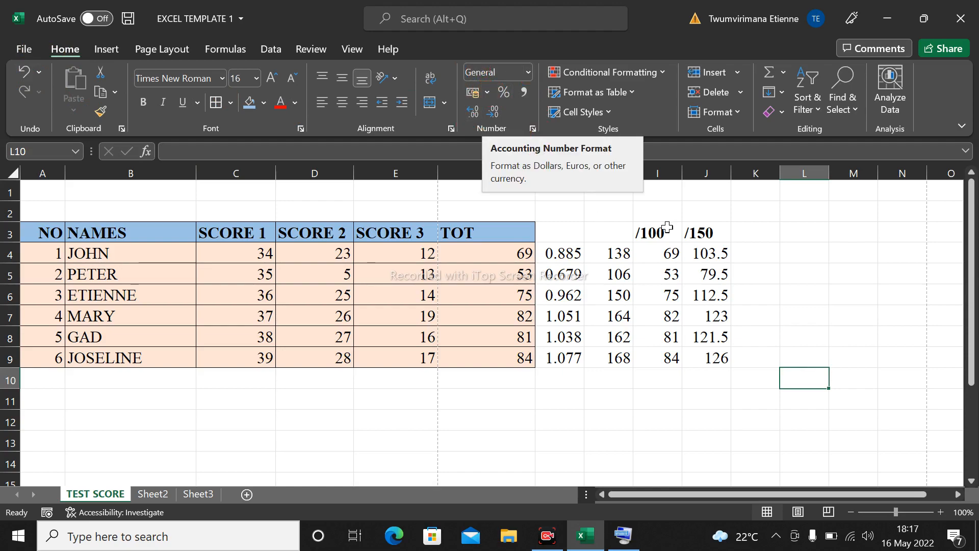
- Format the scores in J4:J9 with the US dollar accounting number format
left_click_drag(697, 248, 712, 360)
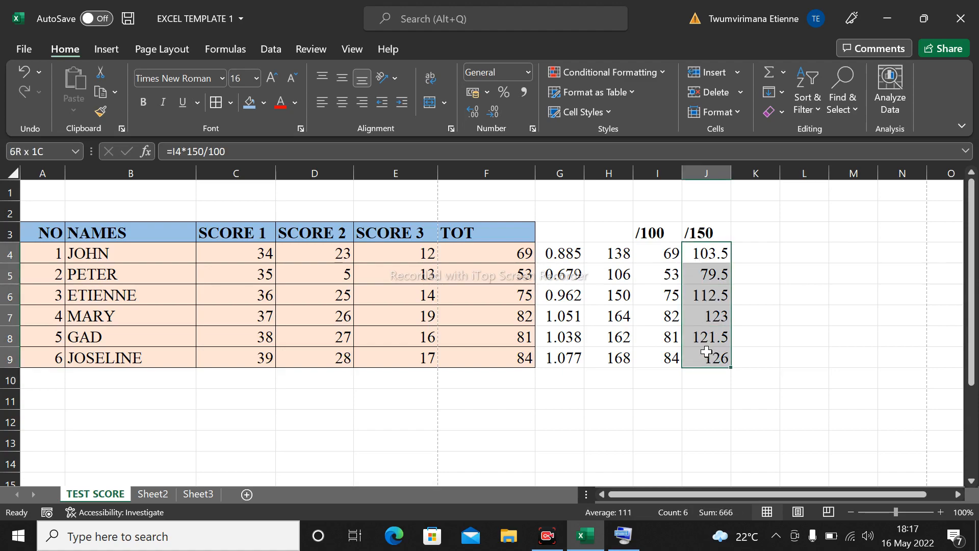
left_click(487, 93)
left_click(521, 118)
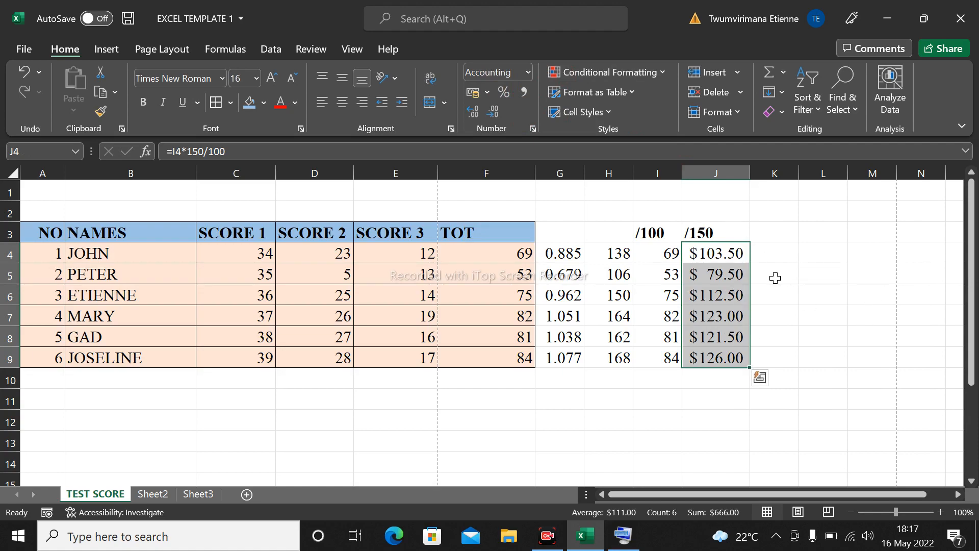
left_click(487, 93)
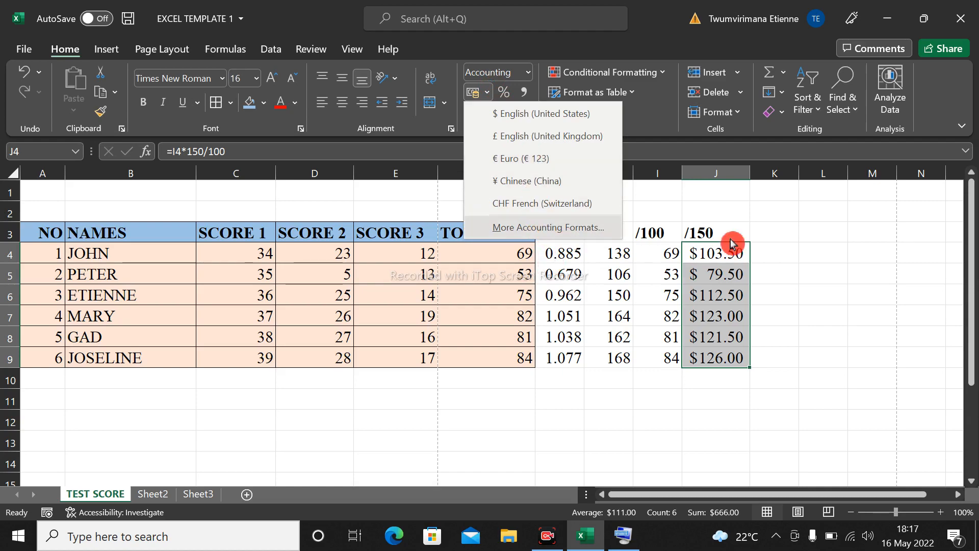
left_click(815, 258)
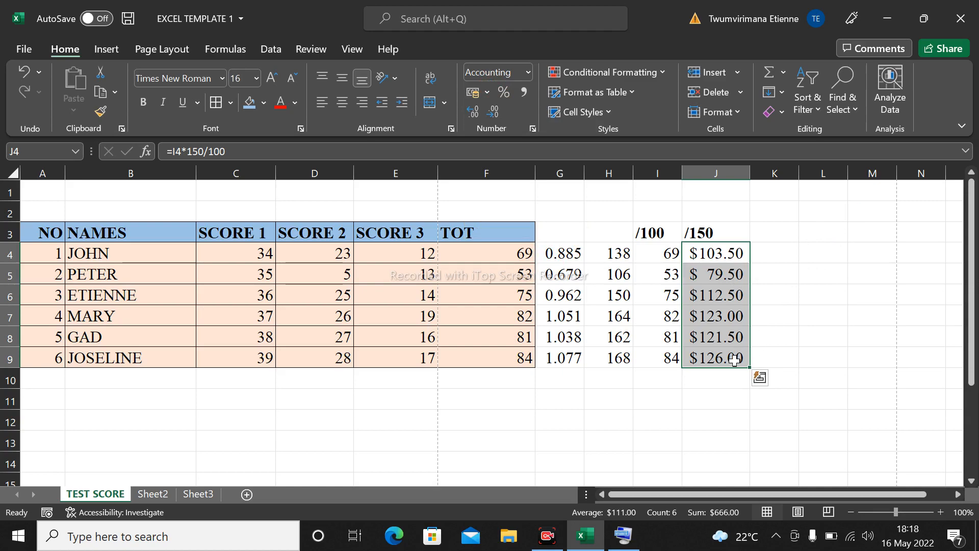
- Try the scores in J4:J9 with no decimals and with one decimal place, and return them to two decimal places
left_click(491, 129)
left_click(471, 119)
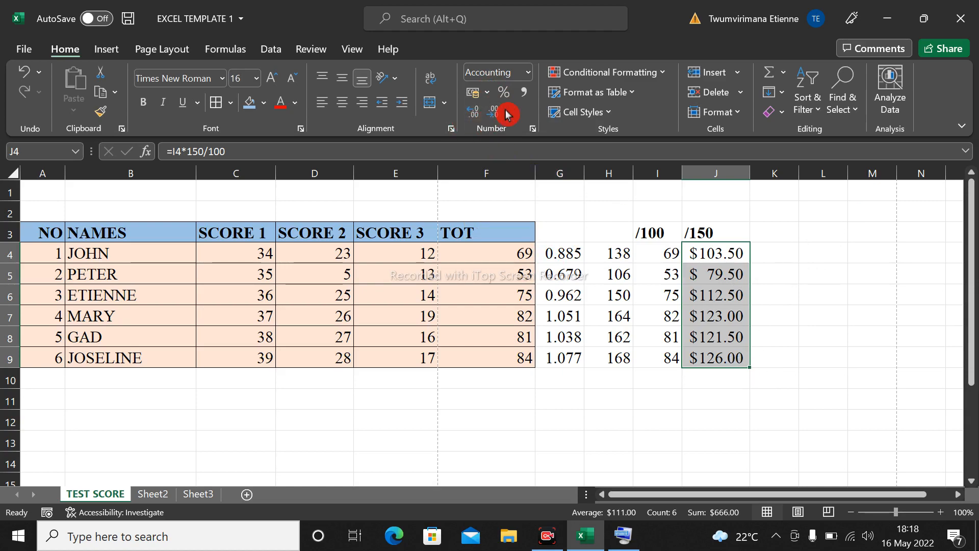
left_click(495, 115)
left_click(495, 115)
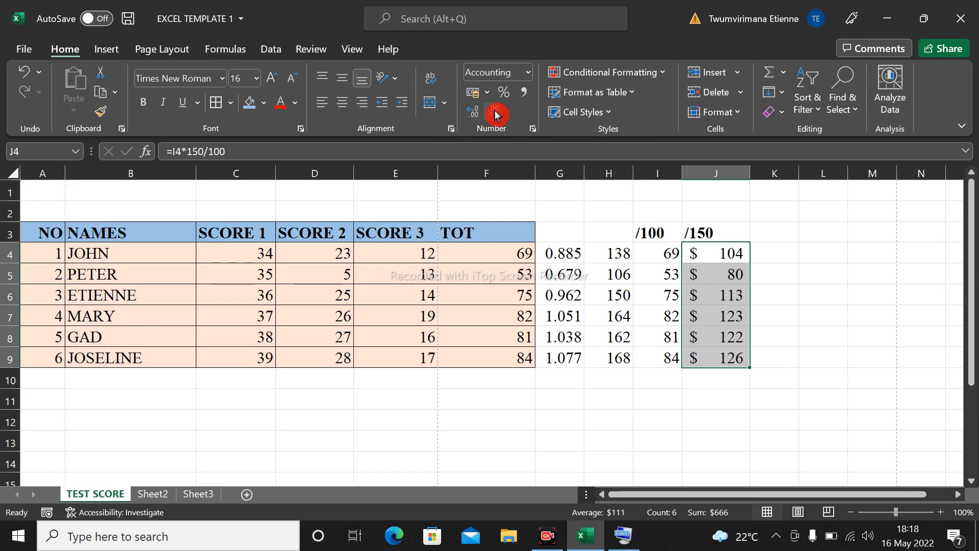
left_click(473, 112)
left_click(473, 112)
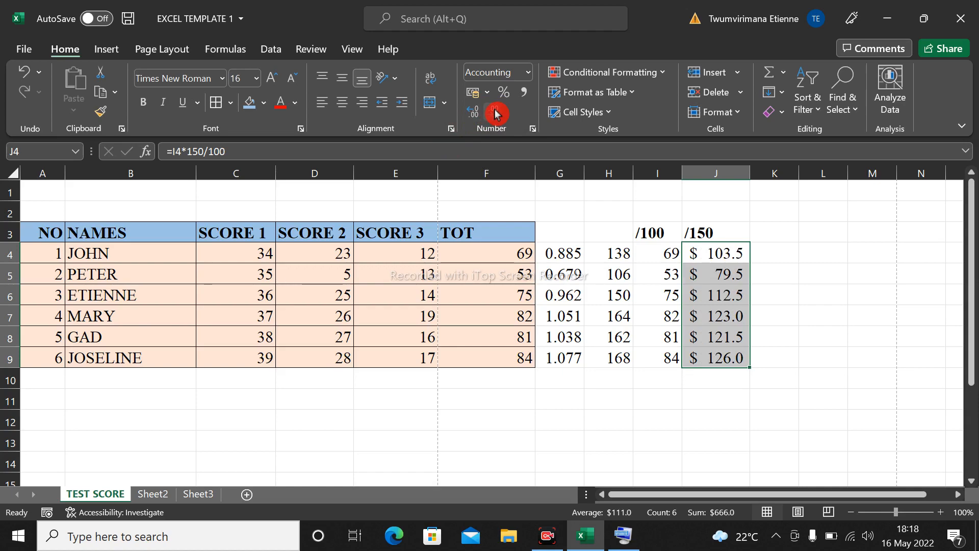
left_click(496, 113)
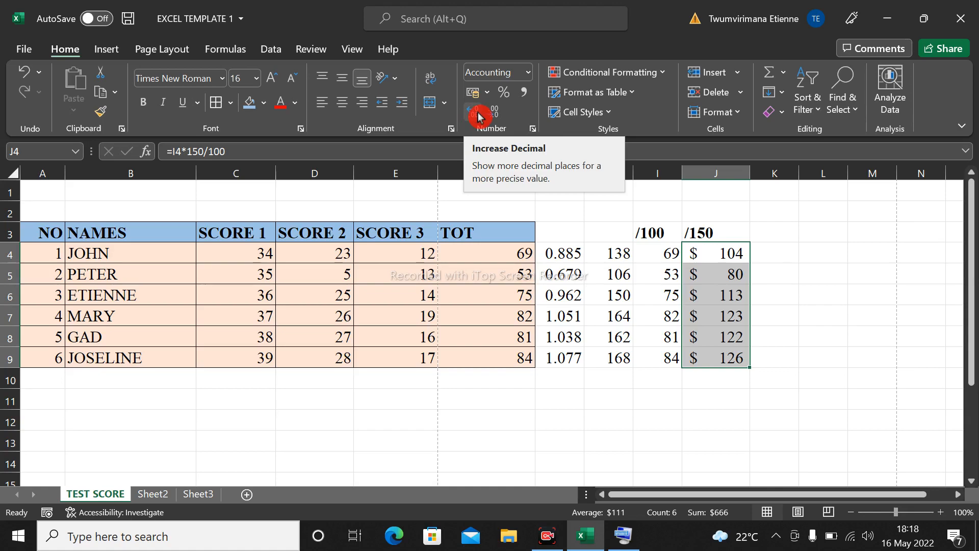
left_click(478, 116)
left_click(478, 116)
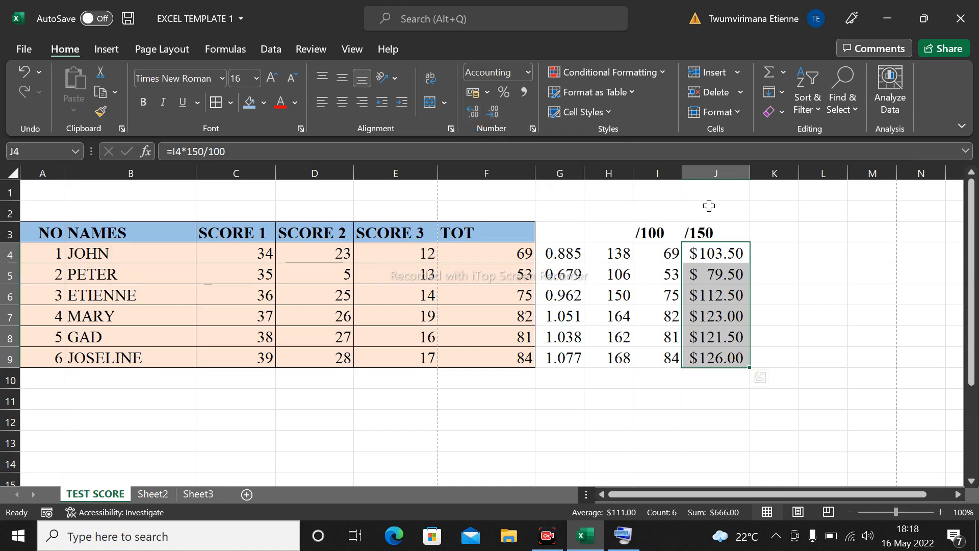
left_click(816, 296)
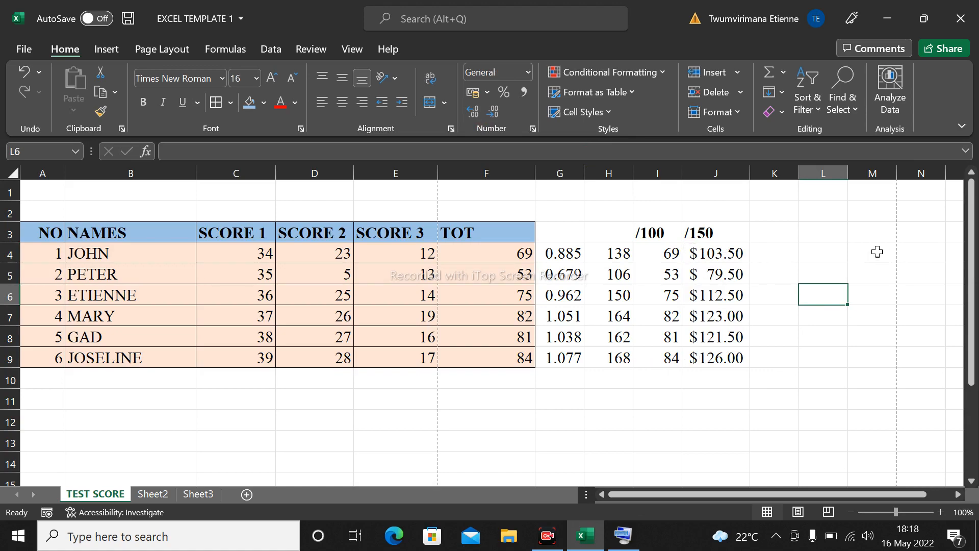
- Enter the formula =J4*200 in cell K4 and fill it down to K9
left_click(779, 256)
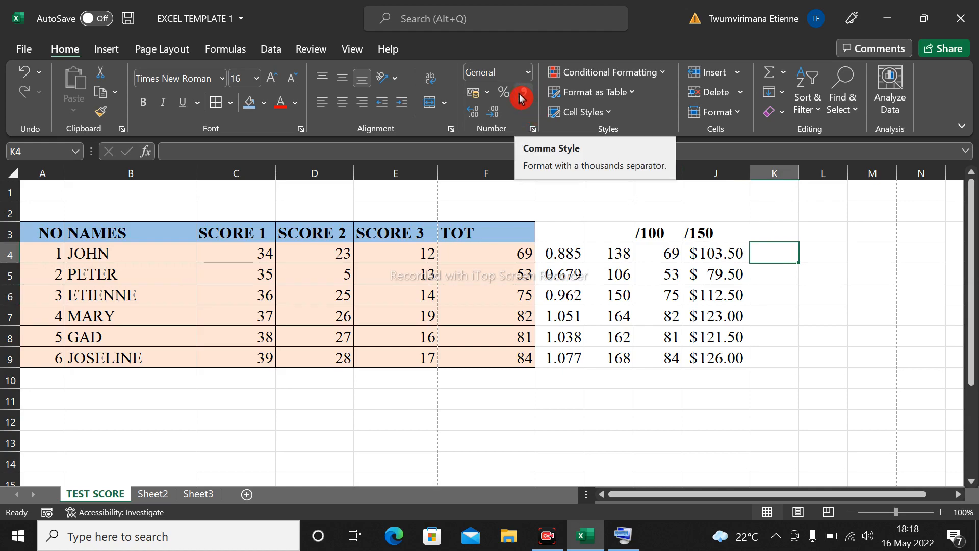
left_click(721, 257)
left_click(776, 250)
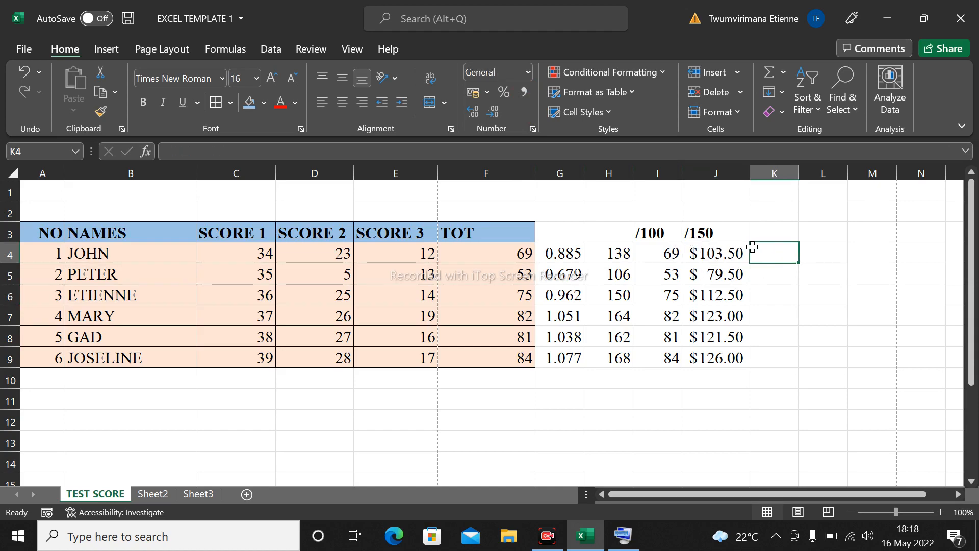
type("=")
left_click(724, 251)
type("*")
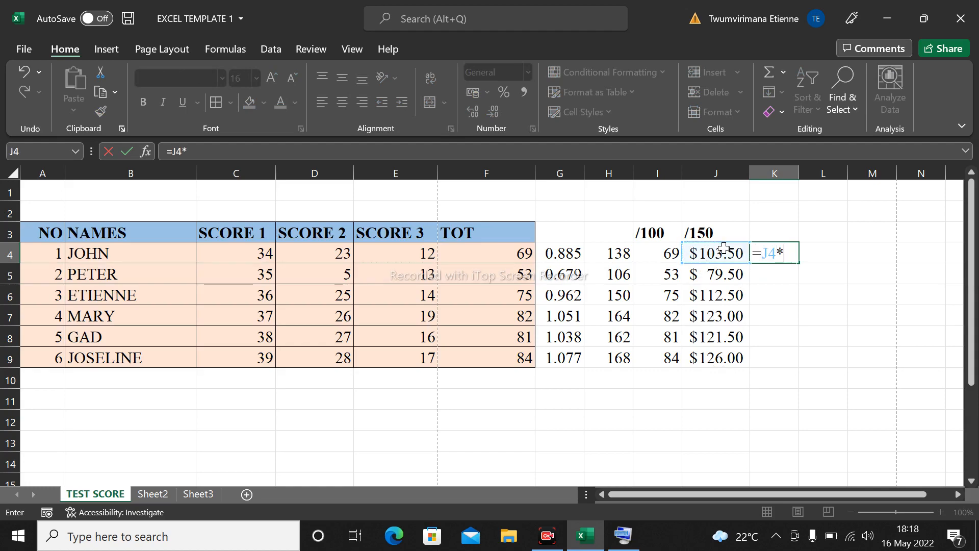
type("200")
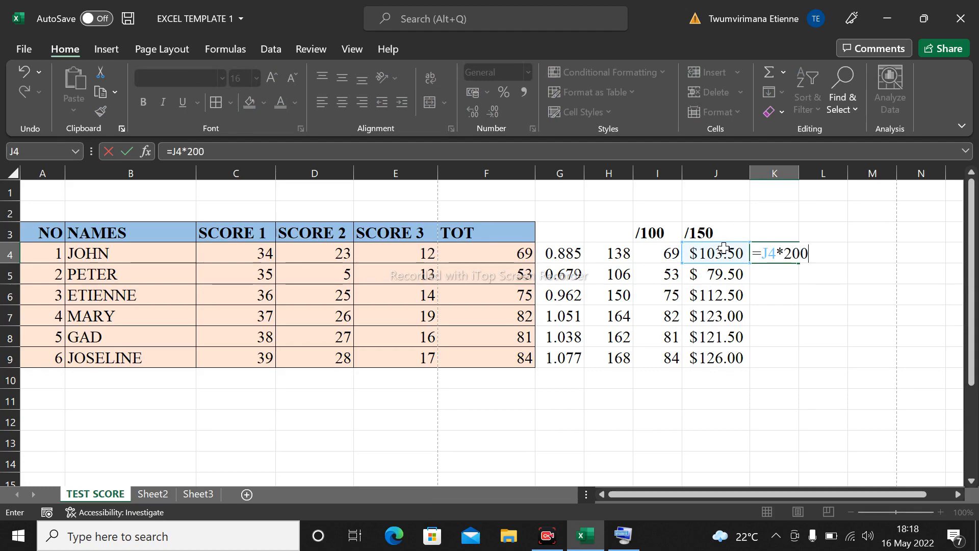
key("Return")
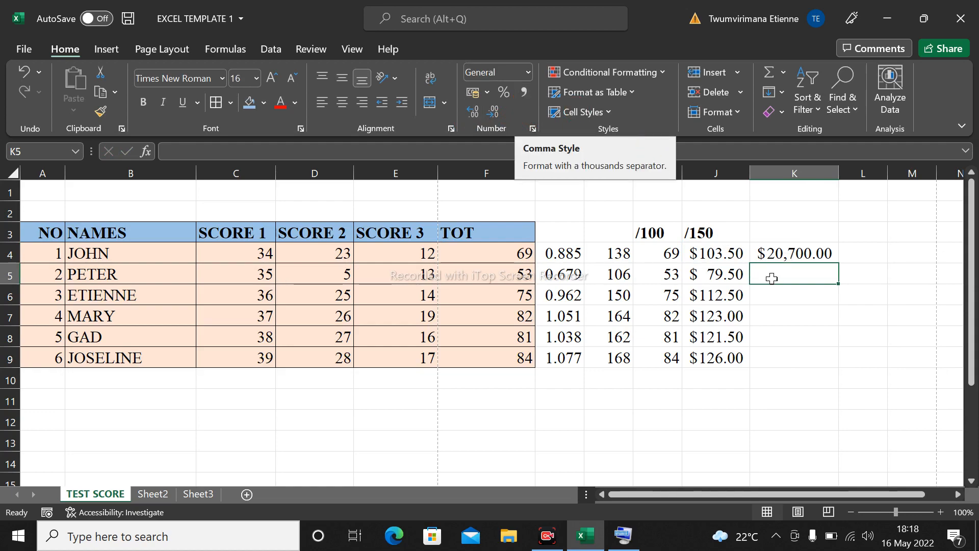
left_click(812, 251)
left_click_drag(838, 263, 841, 365)
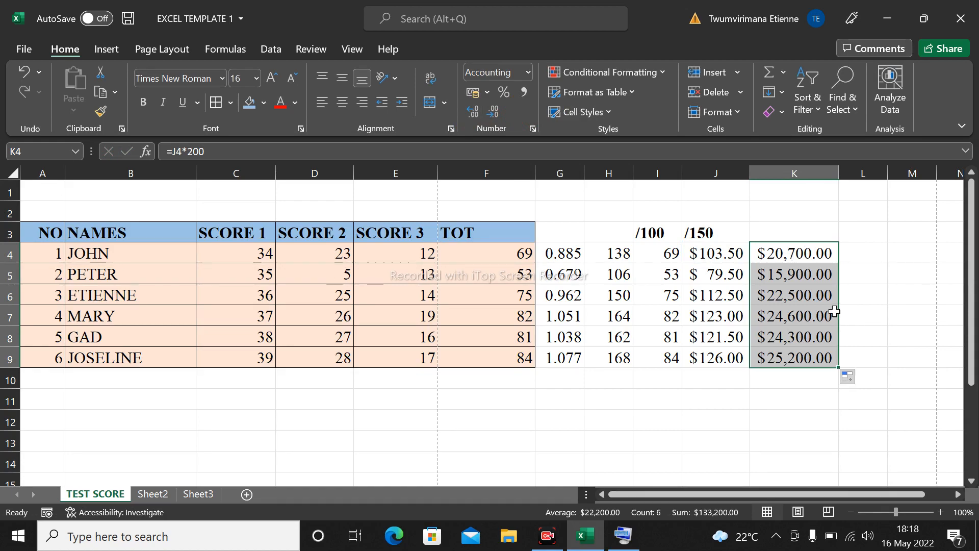
- Reduce the dollar amounts in K4:K9 to zero decimal places
left_click(487, 116)
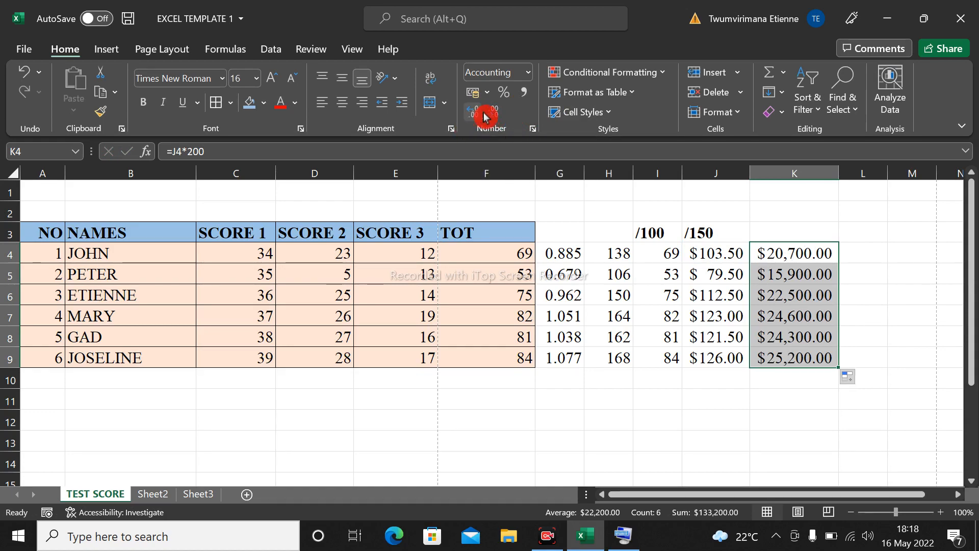
left_click(495, 117)
left_click(494, 116)
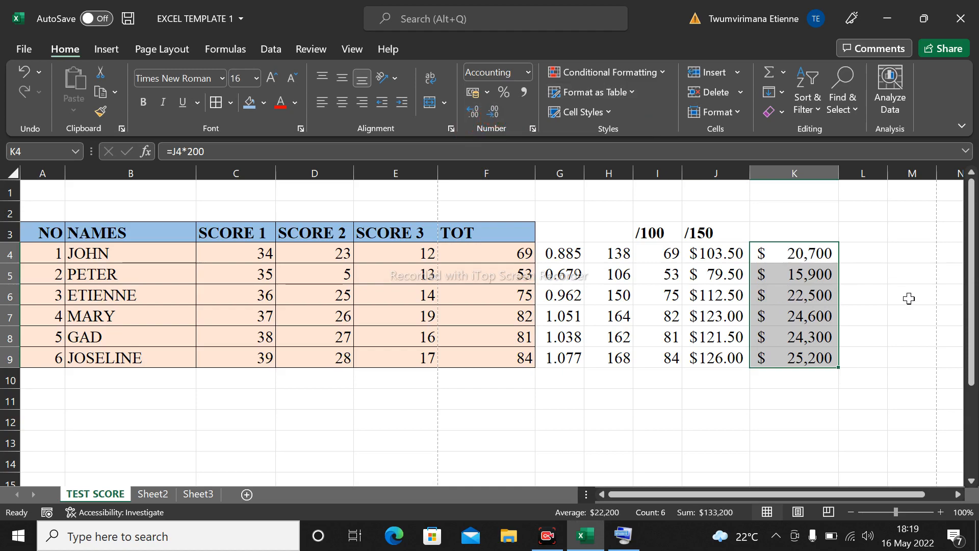
left_click(878, 293)
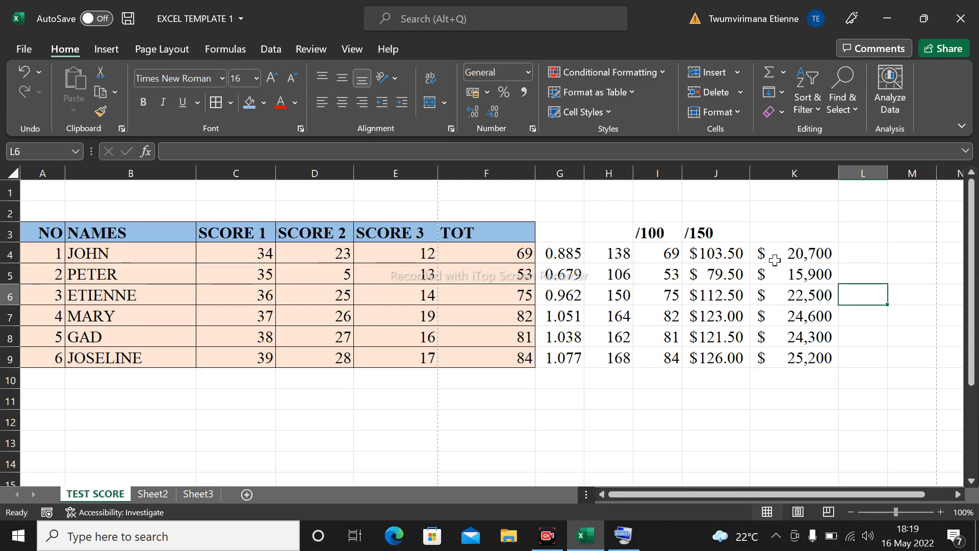
left_click(816, 461)
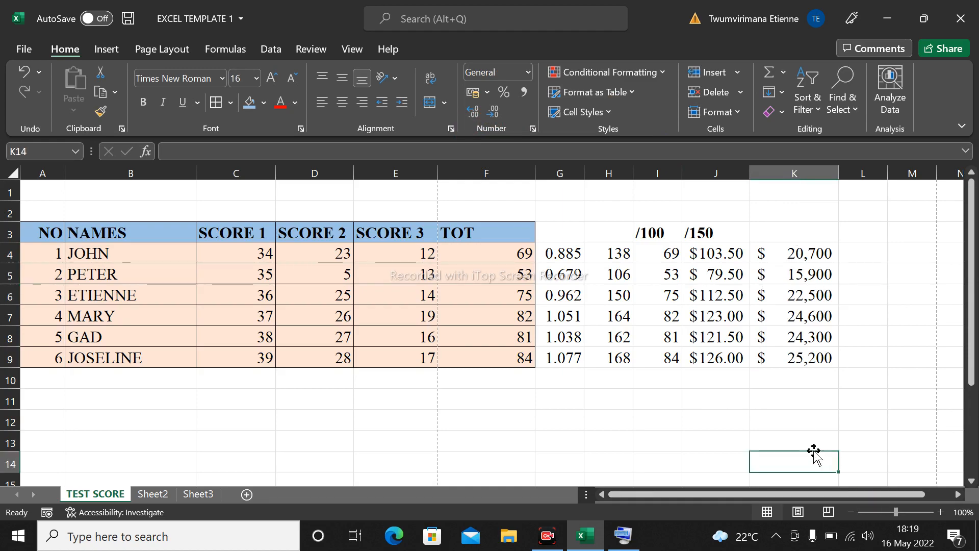
left_click(731, 395)
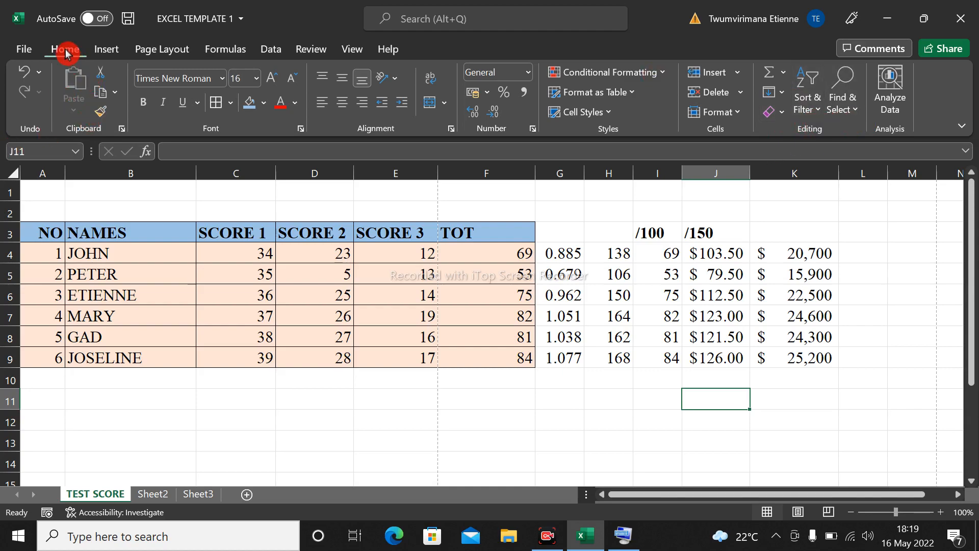
left_click(633, 93)
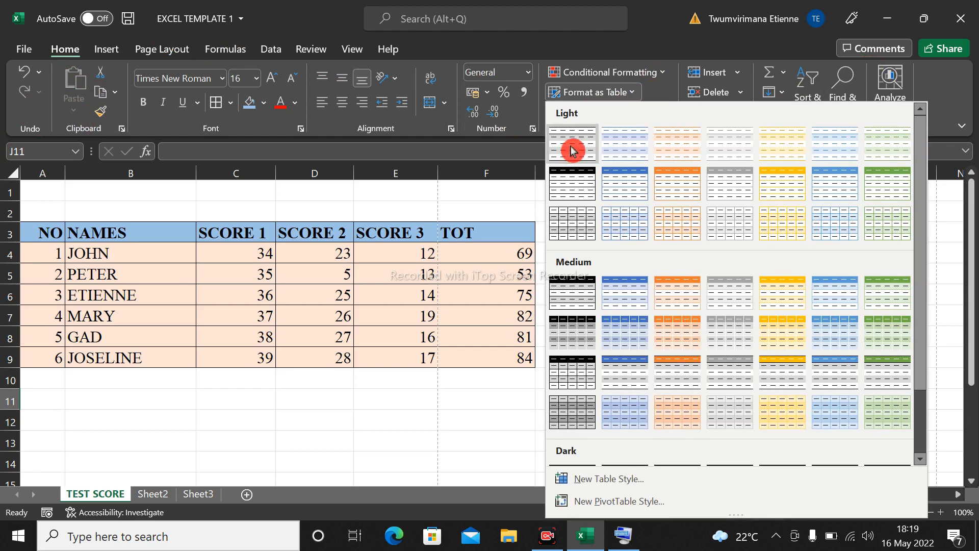
left_click(273, 437)
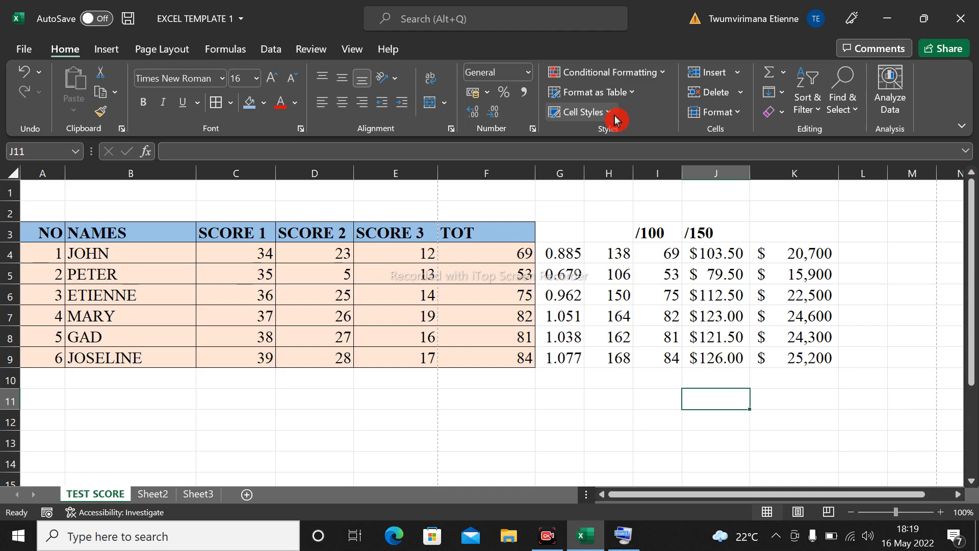
left_click(737, 114)
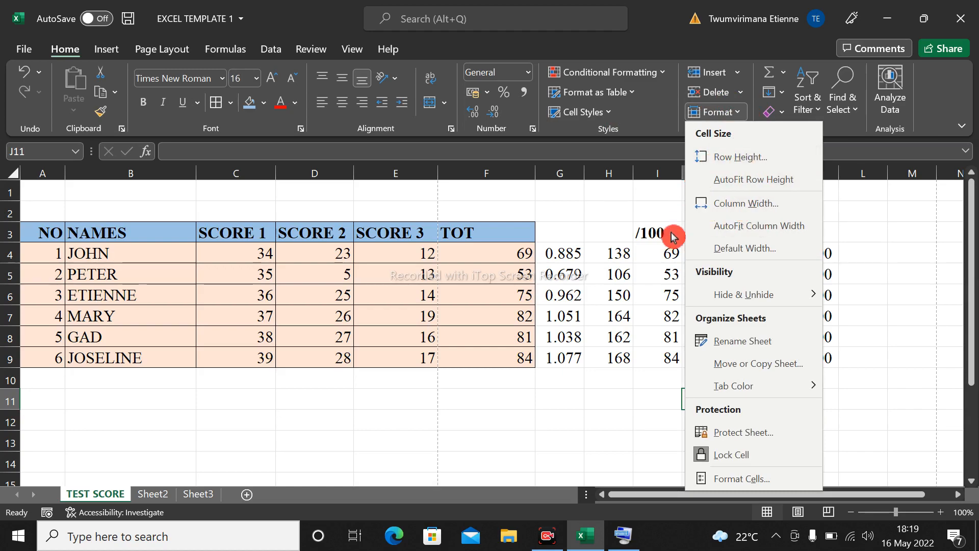
left_click(874, 226)
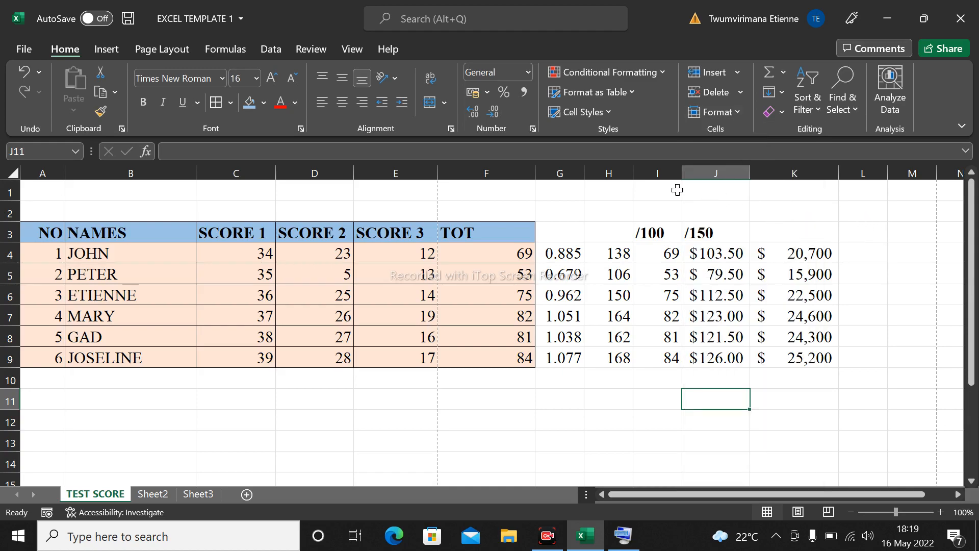
left_click(351, 372)
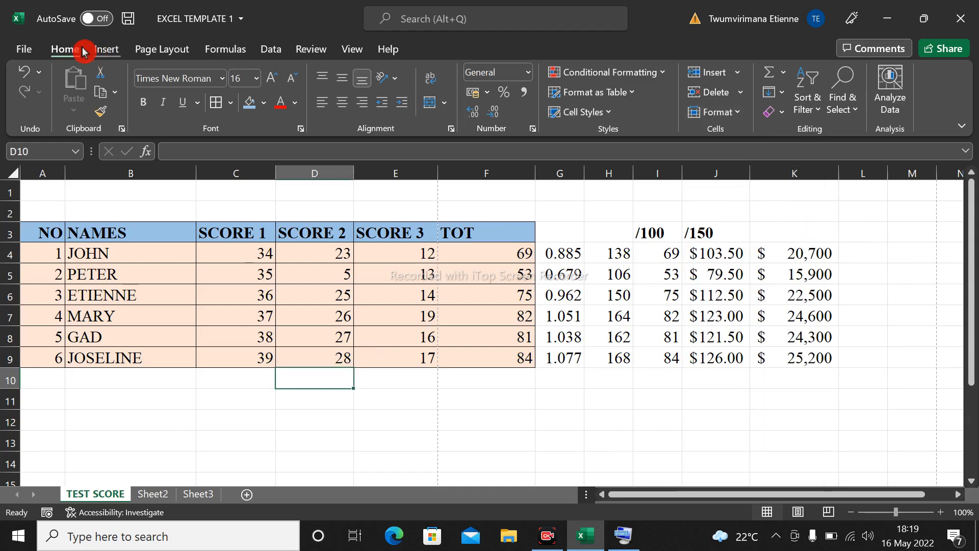
left_click(816, 103)
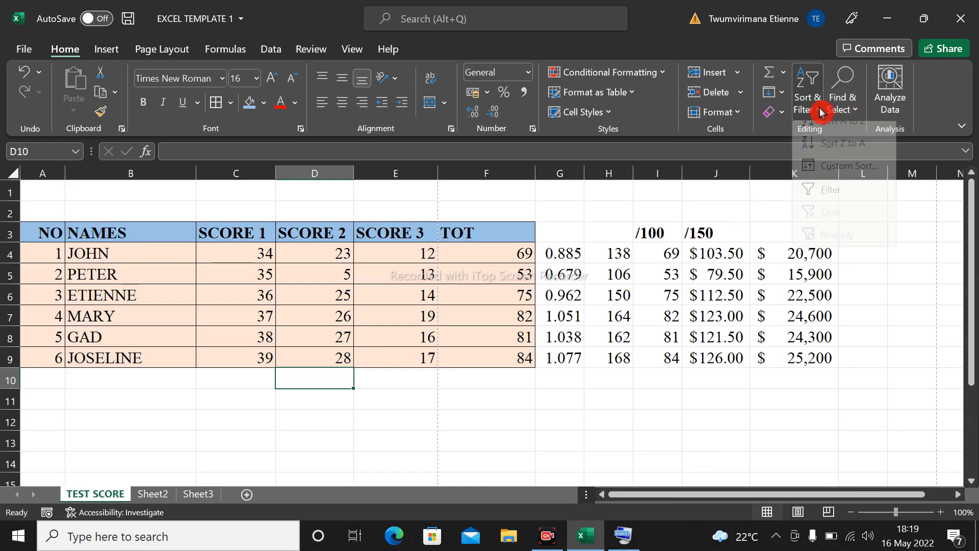
left_click(883, 271)
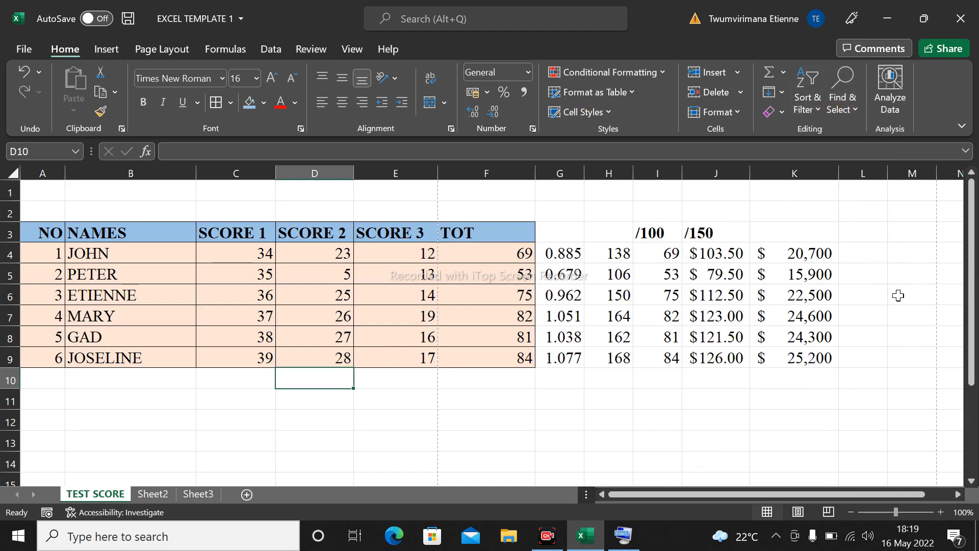
- Sort the rows in B4:K9 by the names in column B with a custom sort on cell values from A to Z
left_click(74, 254)
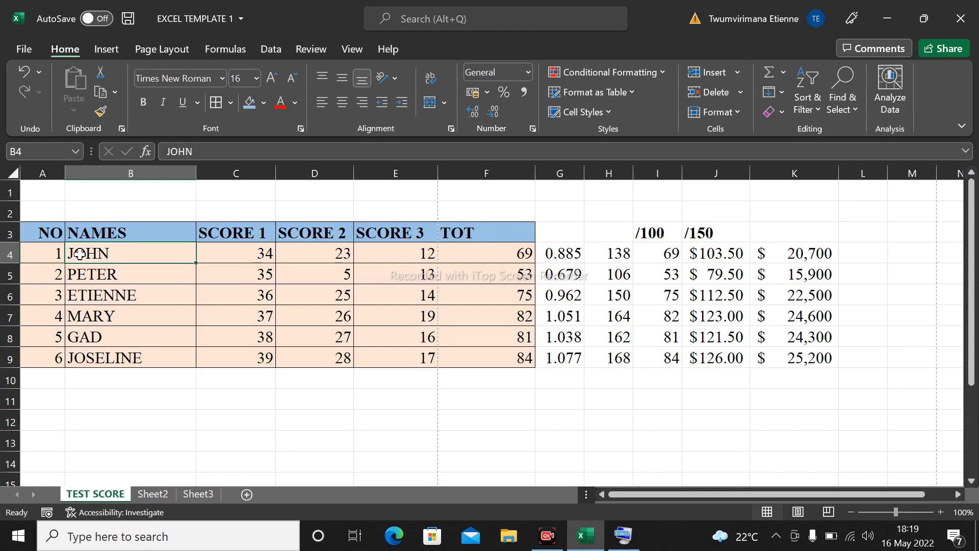
left_click_drag(177, 254, 791, 359)
left_click(154, 402)
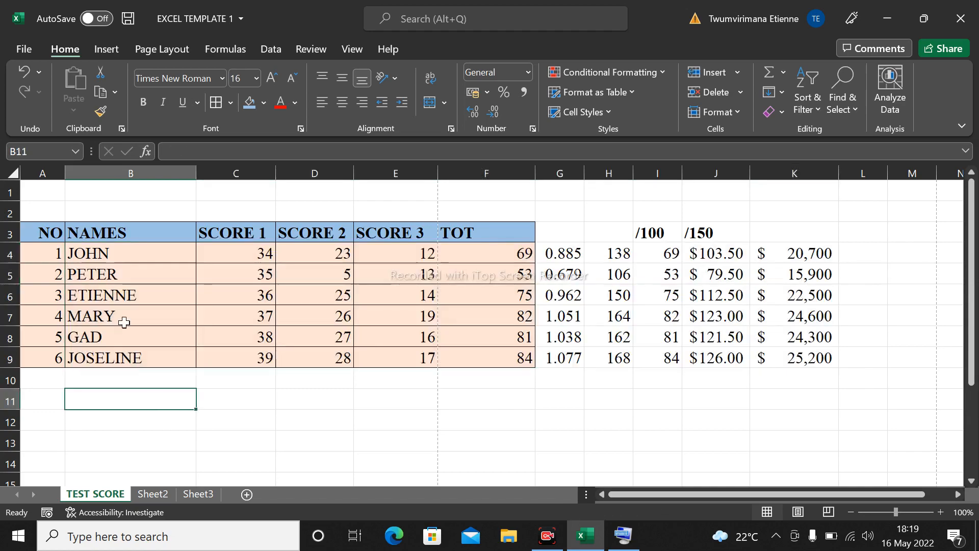
left_click_drag(88, 253, 816, 358)
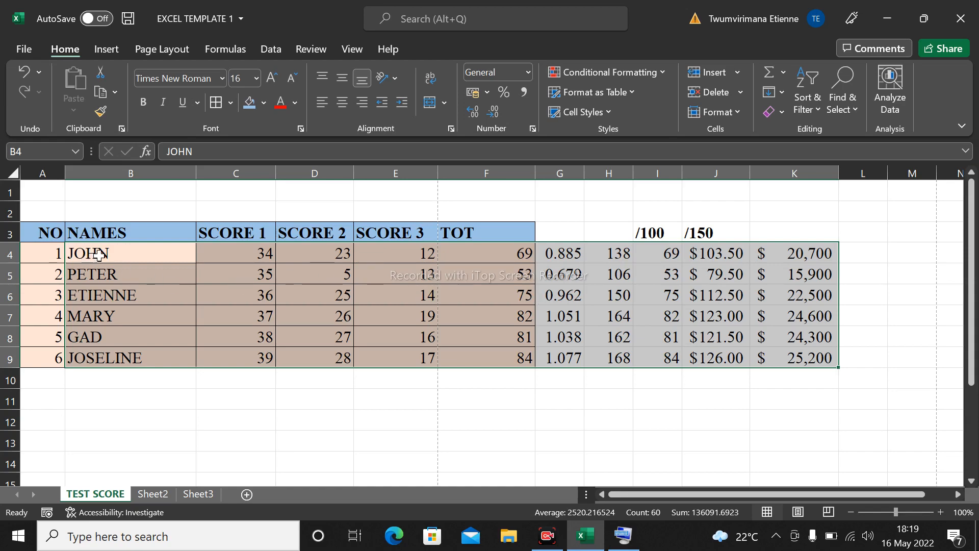
left_click_drag(81, 251, 775, 360)
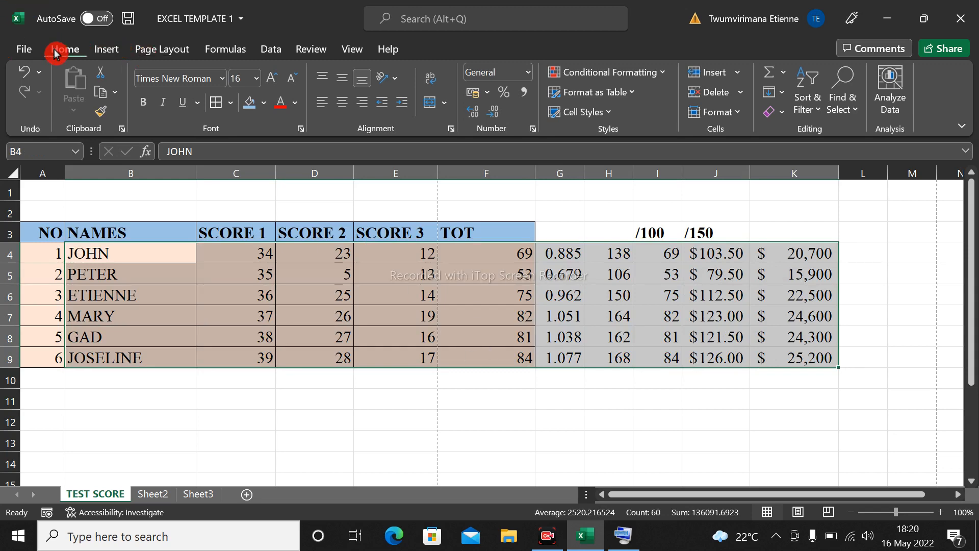
left_click(819, 108)
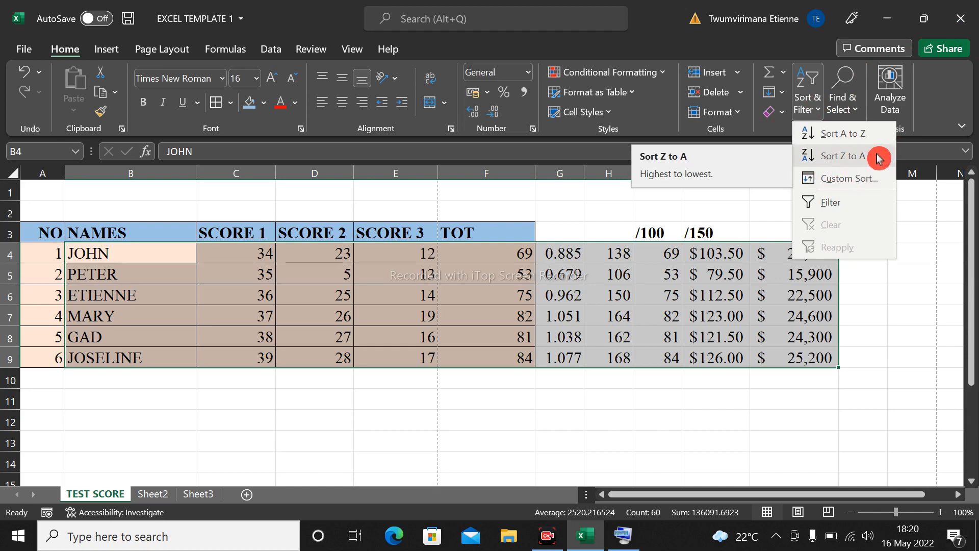
left_click(855, 186)
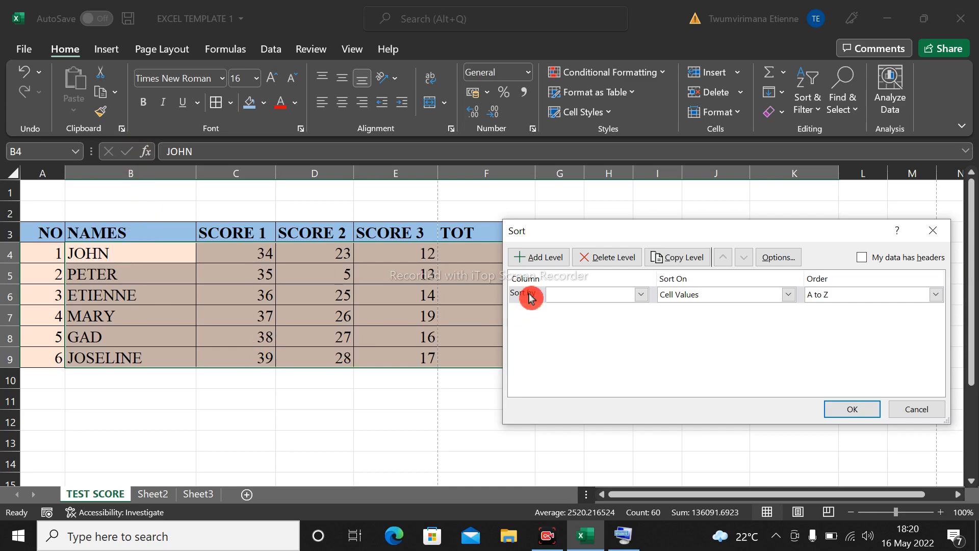
left_click(641, 295)
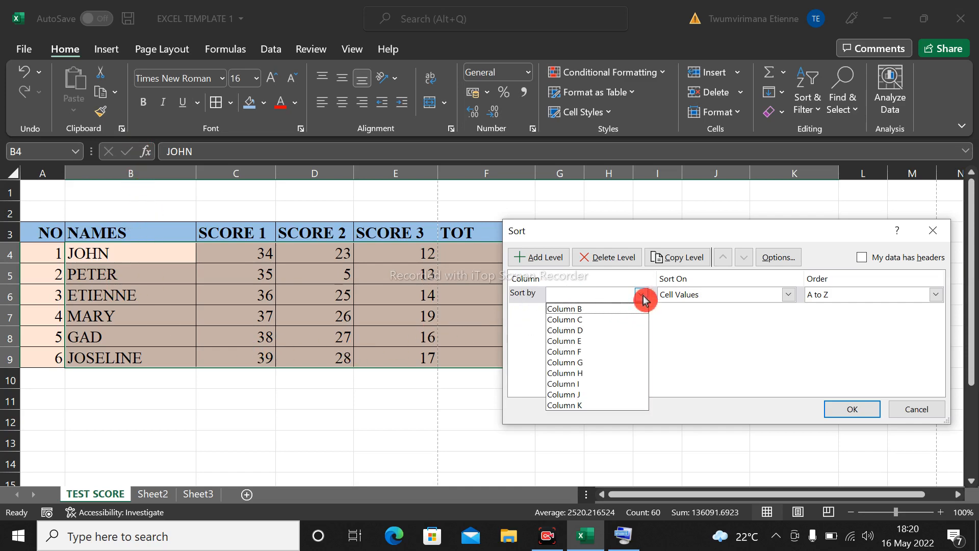
left_click(590, 310)
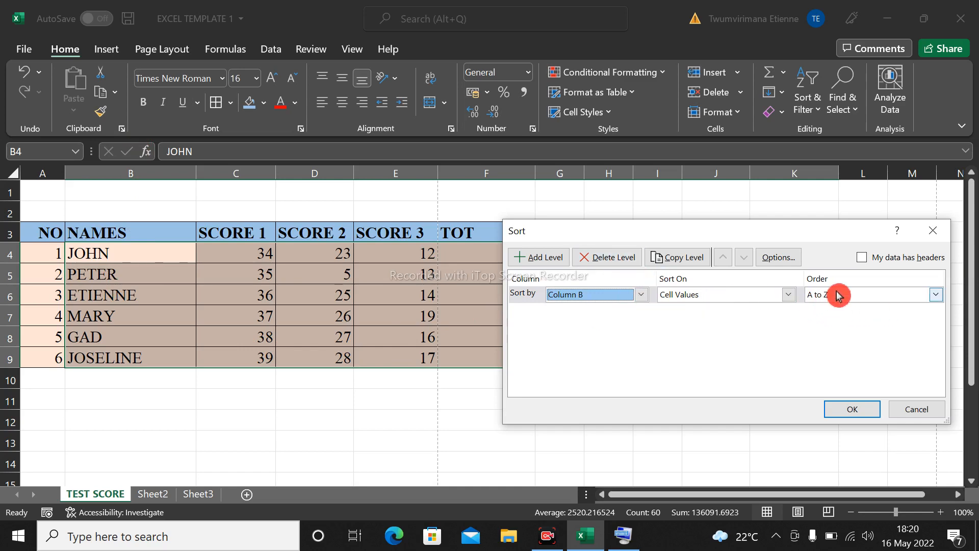
left_click(936, 295)
left_click(937, 296)
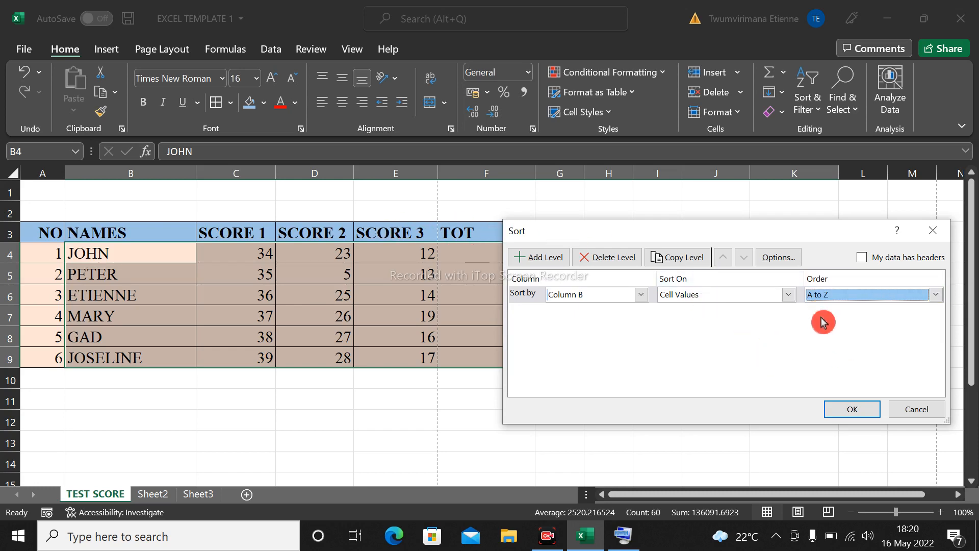
left_click(852, 420)
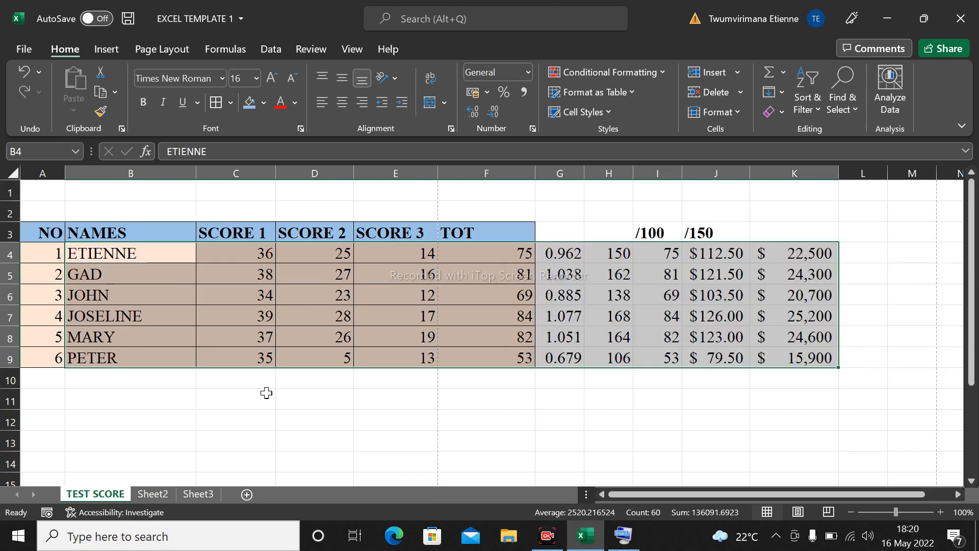
left_click(264, 393)
left_click(109, 252)
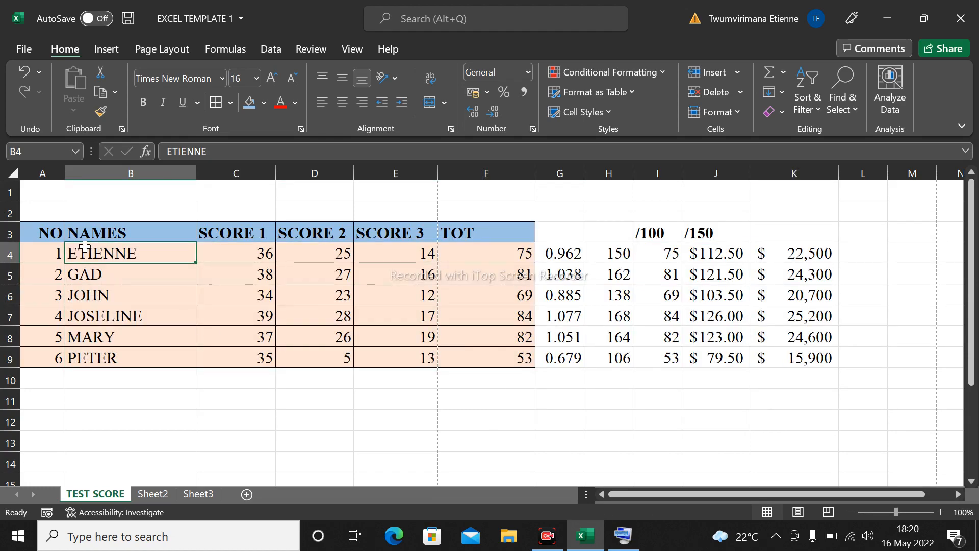
left_click_drag(85, 247, 809, 357)
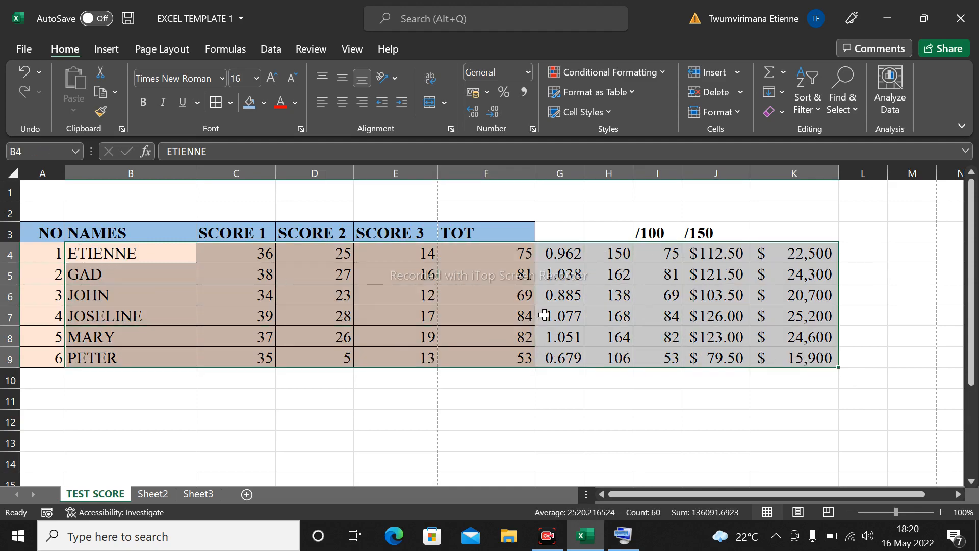
left_click(455, 443)
left_click(575, 426)
left_click(863, 342)
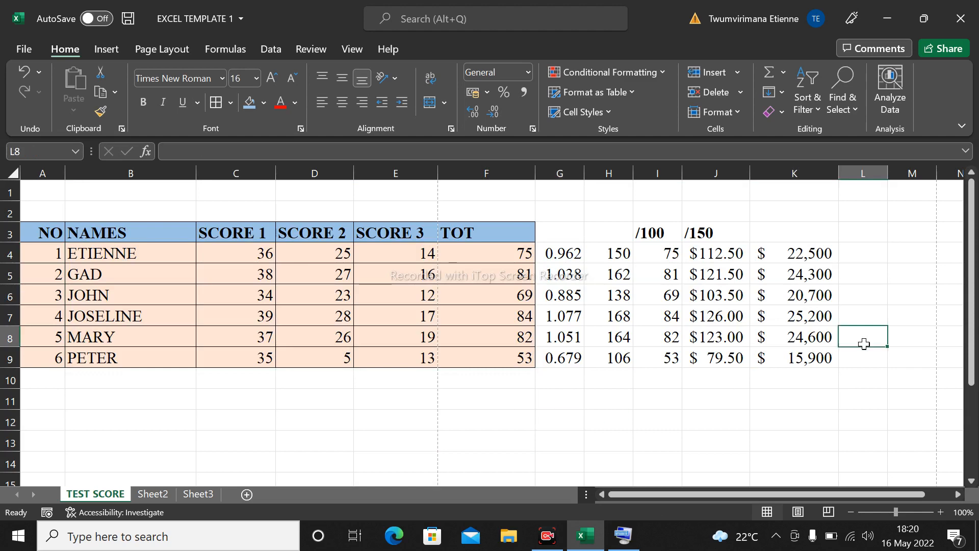
left_click(886, 277)
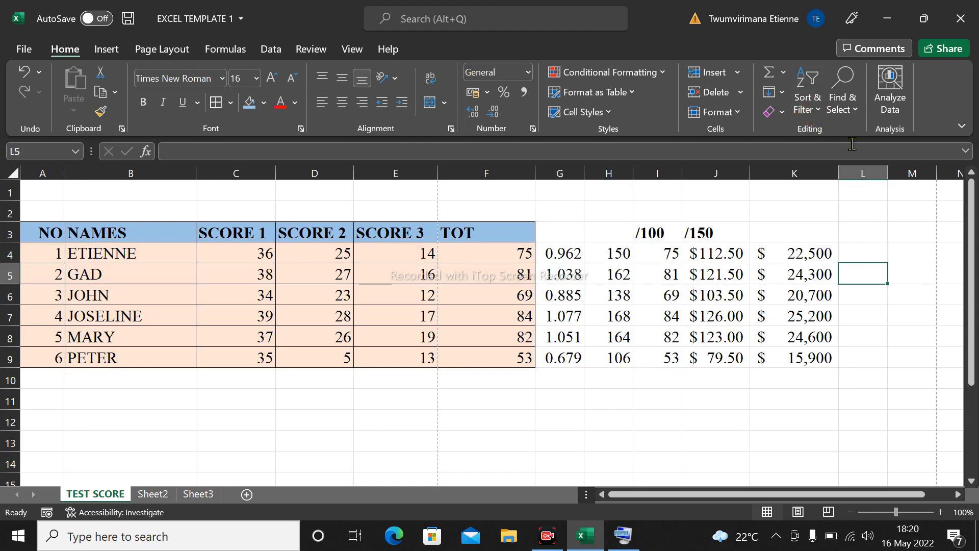
- Search the sheet for the student name in cell B4, first as the next match and then listing all matches, and close the search
left_click(845, 87)
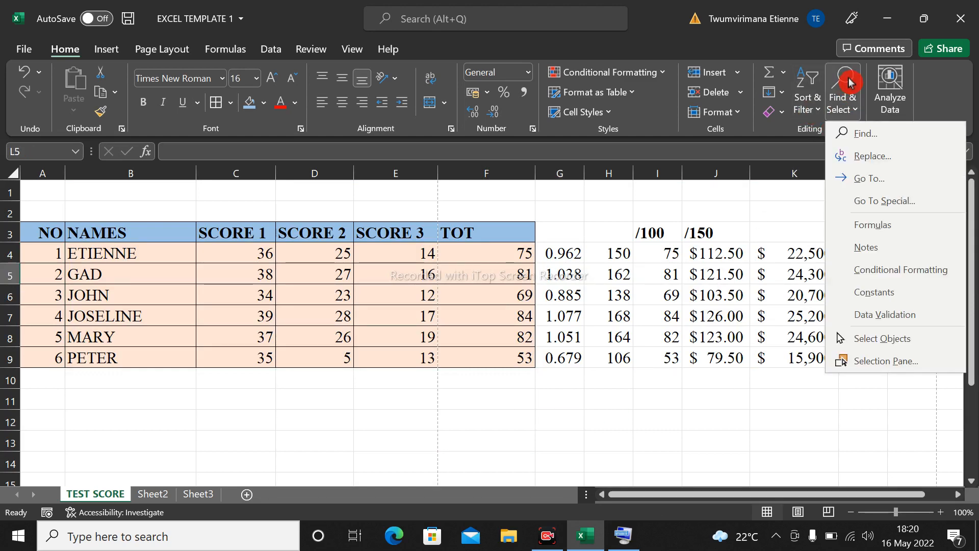
left_click(858, 136)
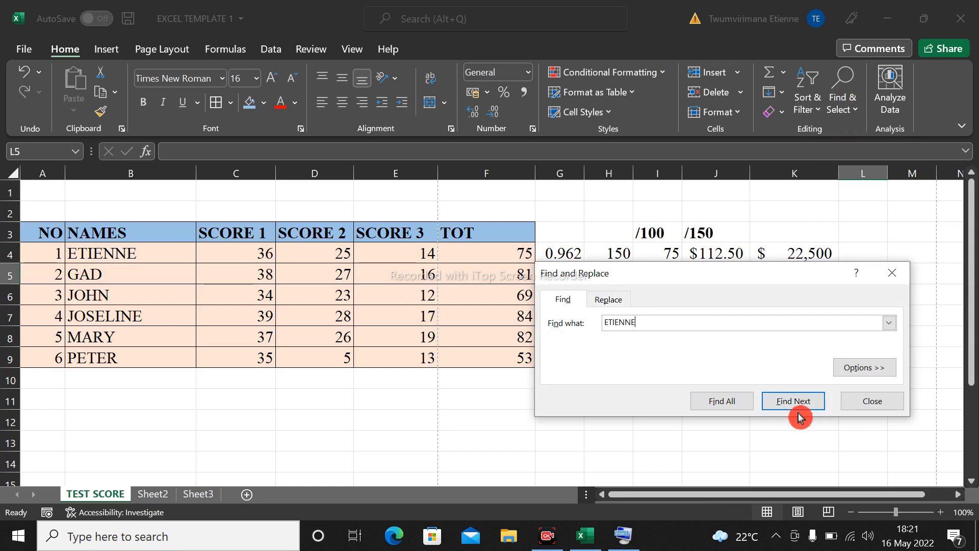
left_click(770, 403)
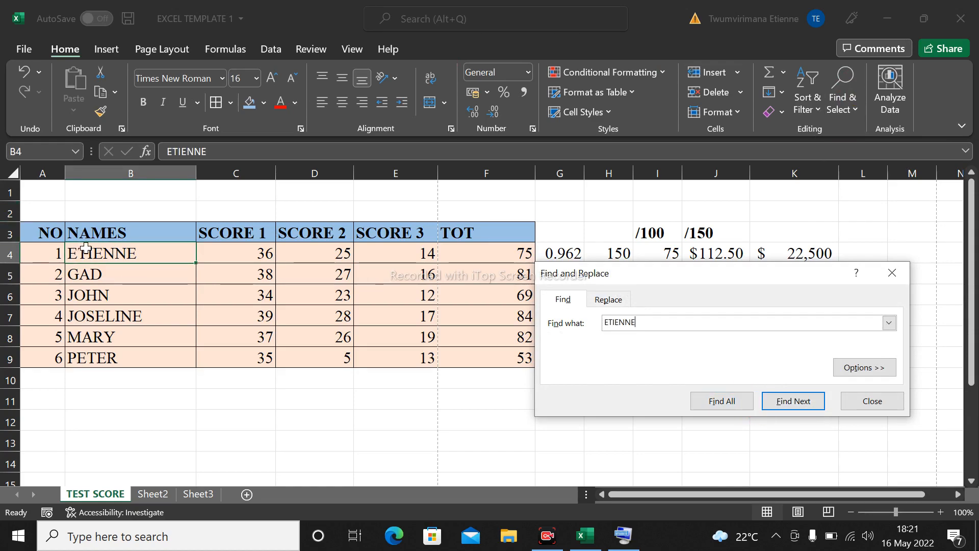
left_click(711, 411)
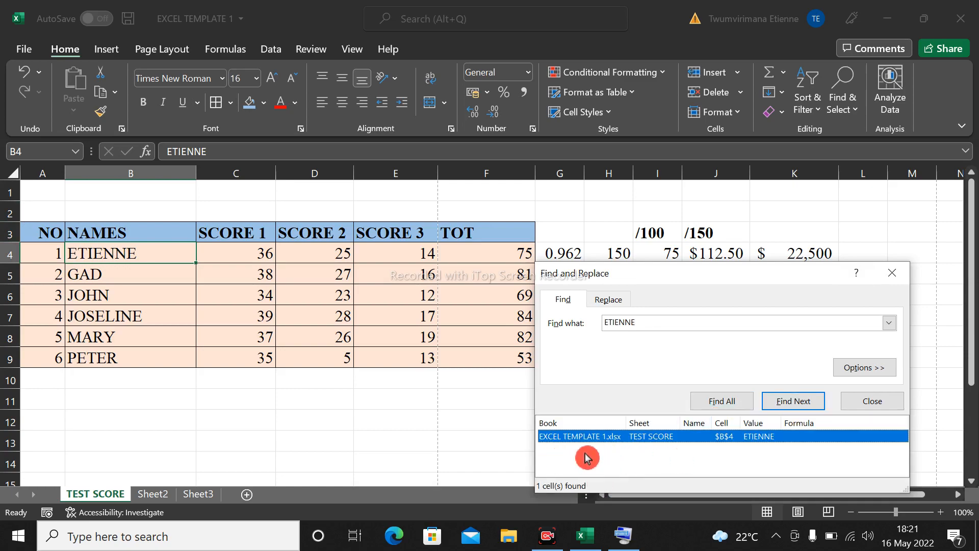
left_click(806, 357)
left_click(891, 281)
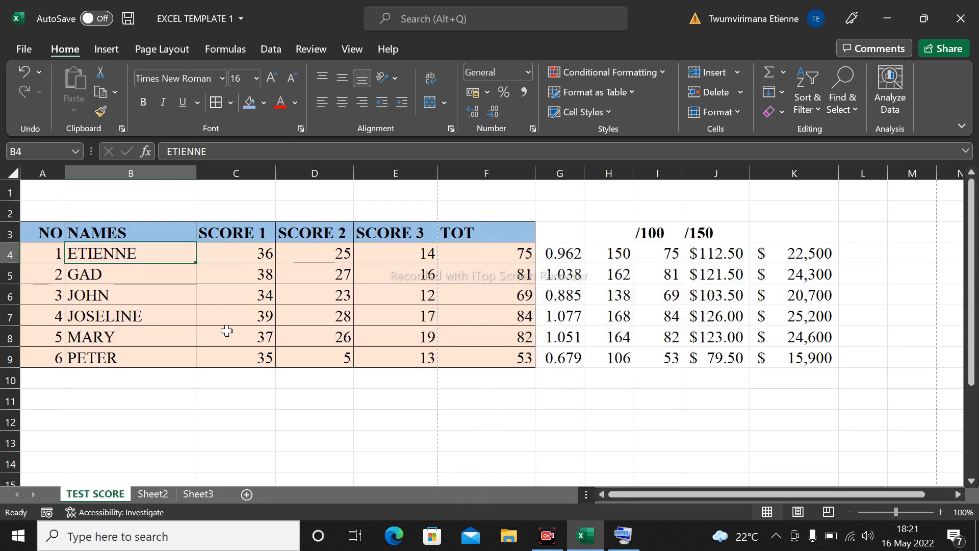
left_click(327, 416)
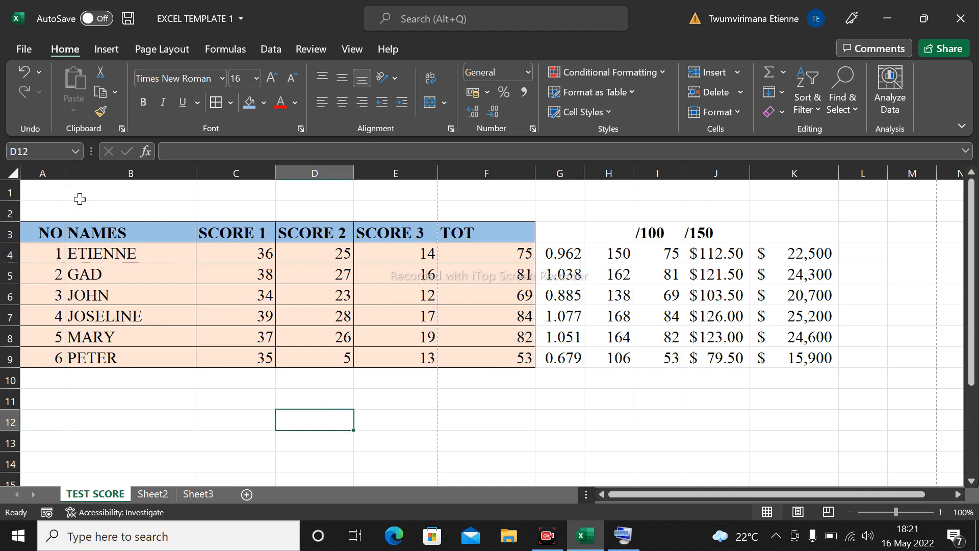
left_click(85, 112)
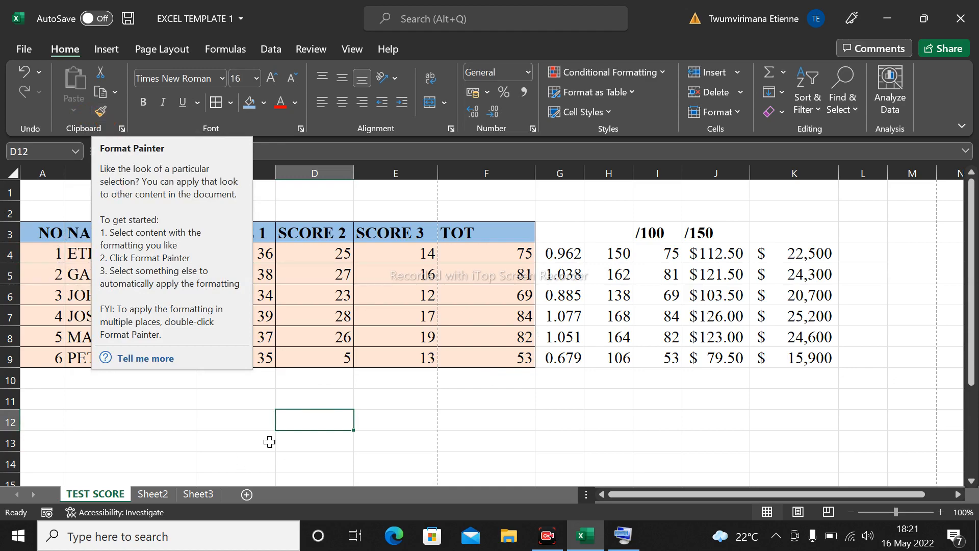
left_click(252, 300)
left_click(367, 293)
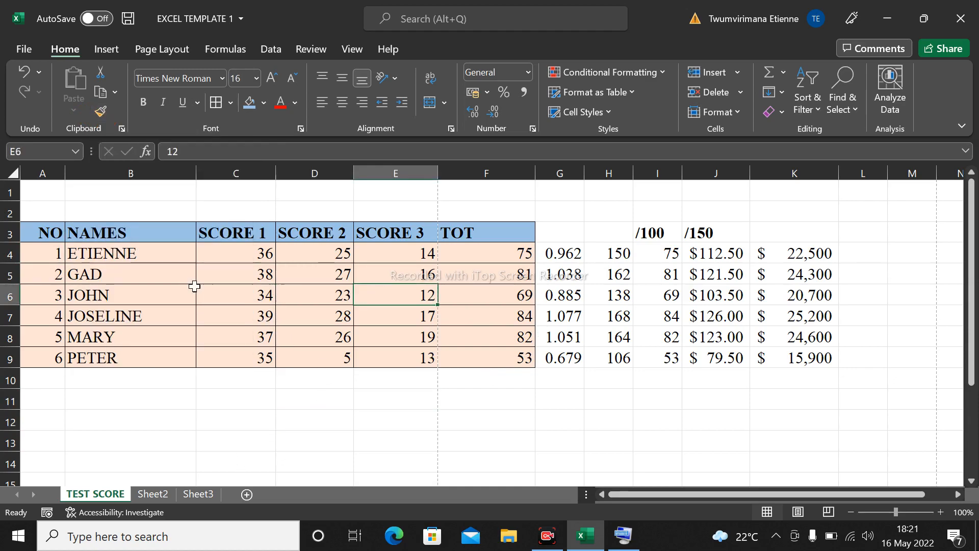
left_click_drag(123, 275, 368, 336)
left_click(329, 292)
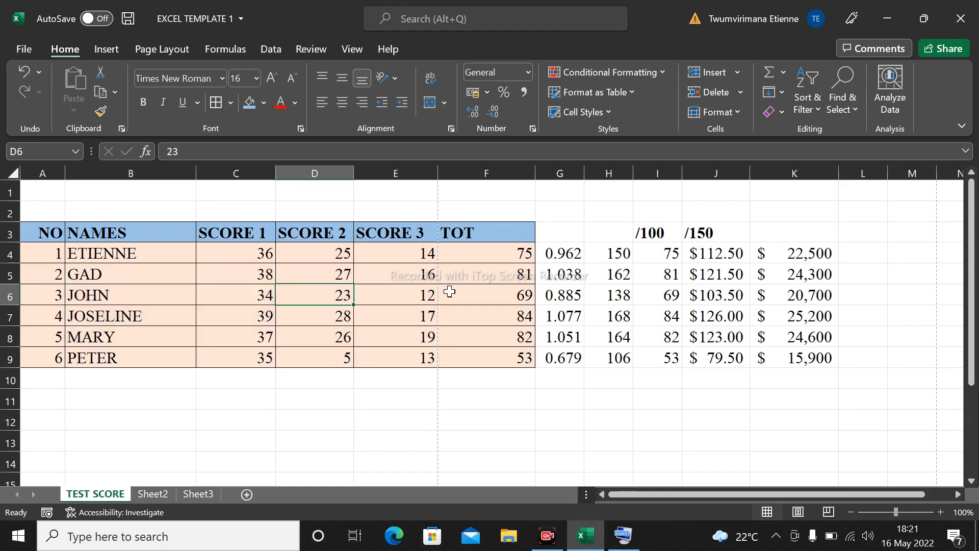
left_click(487, 287)
left_click(483, 268)
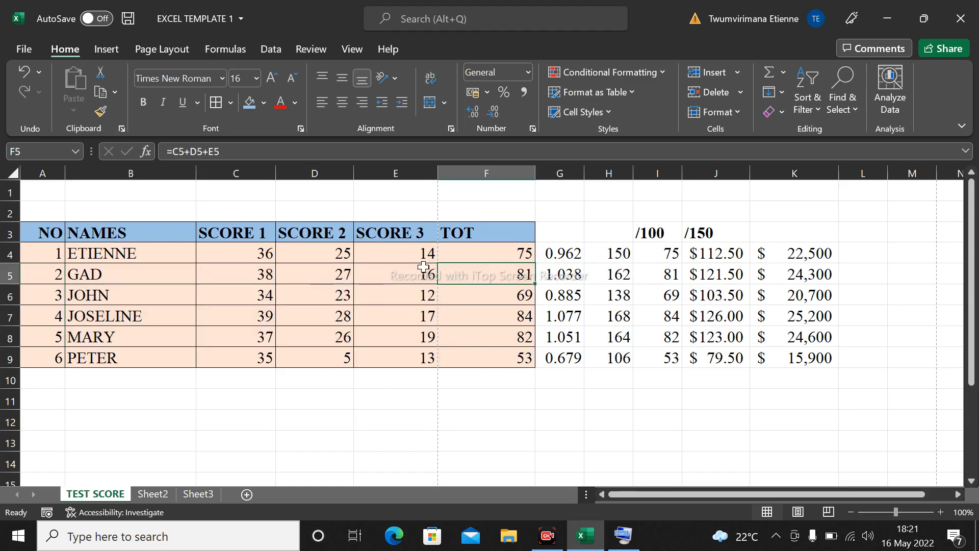
left_click(674, 282)
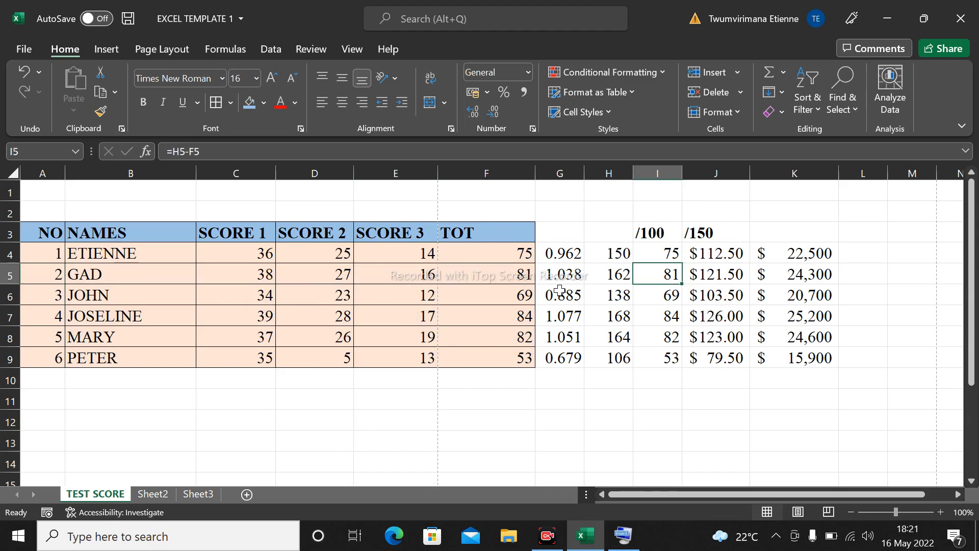
left_click(527, 295)
left_click(650, 294)
left_click(464, 298)
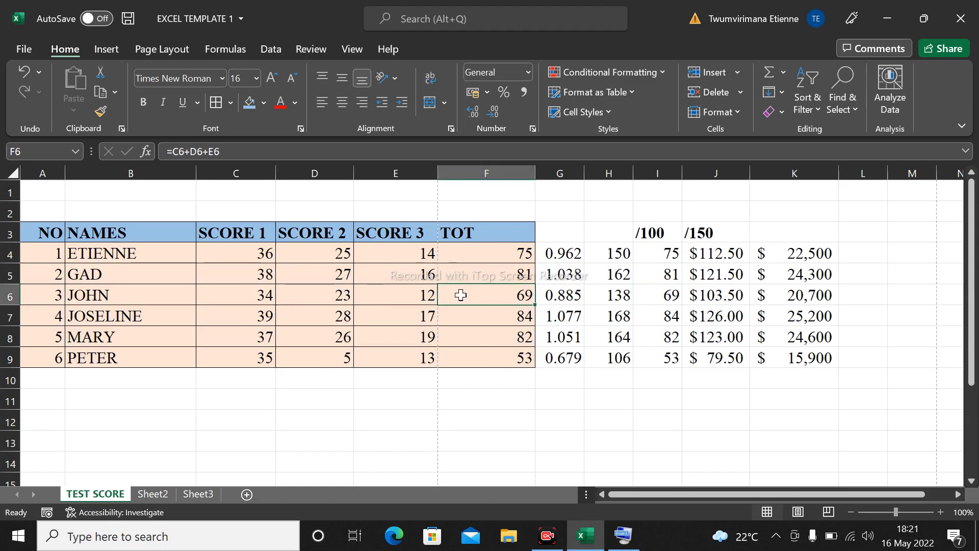
left_click(298, 298)
left_click(188, 308)
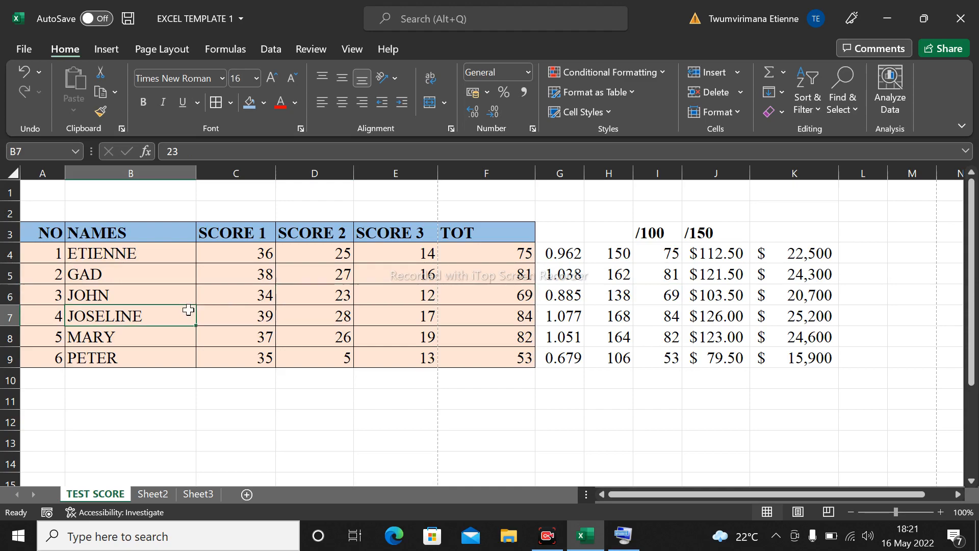
left_click(399, 291)
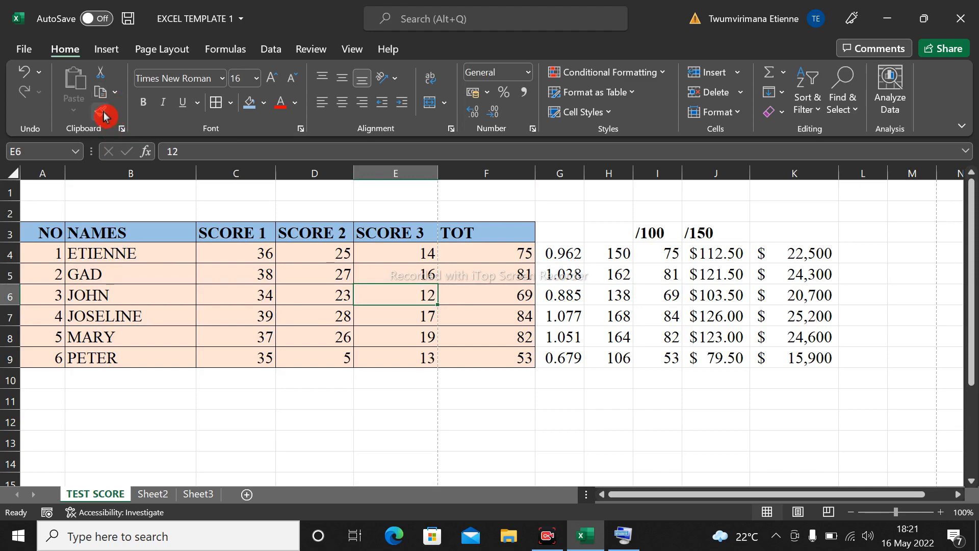
left_click(471, 285)
- Copy the formatting of cell E5 onto cell G4 with Format Painter
left_click(368, 273)
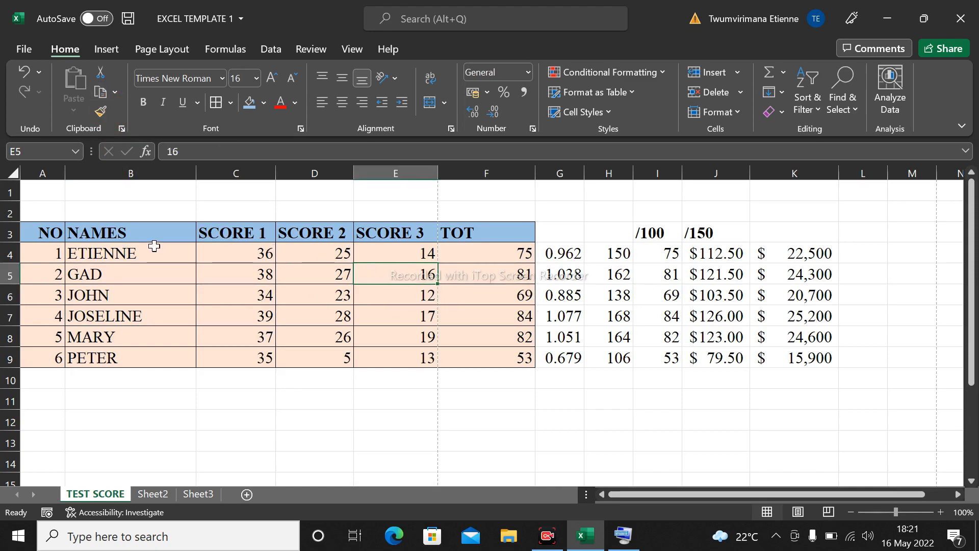
left_click(102, 115)
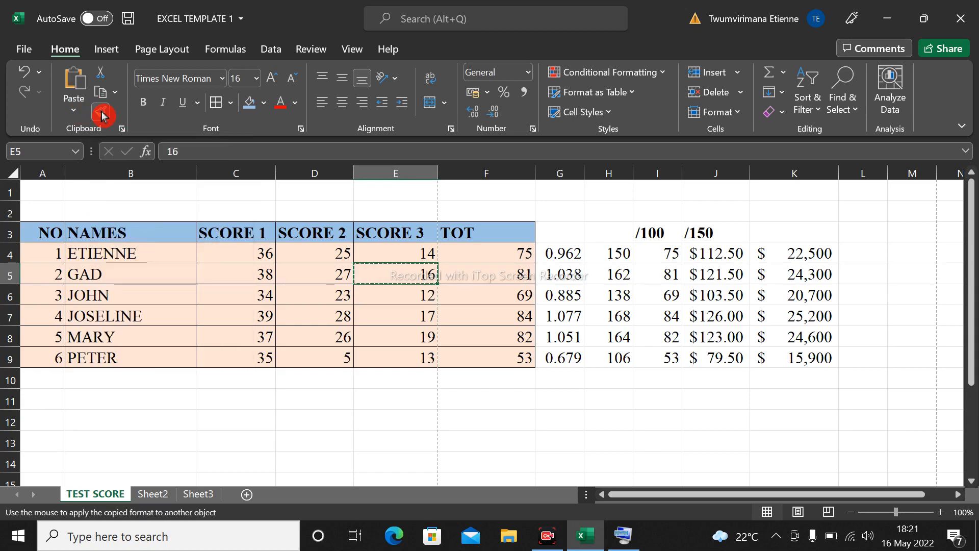
left_click(566, 259)
double_click(549, 253)
left_click(575, 308)
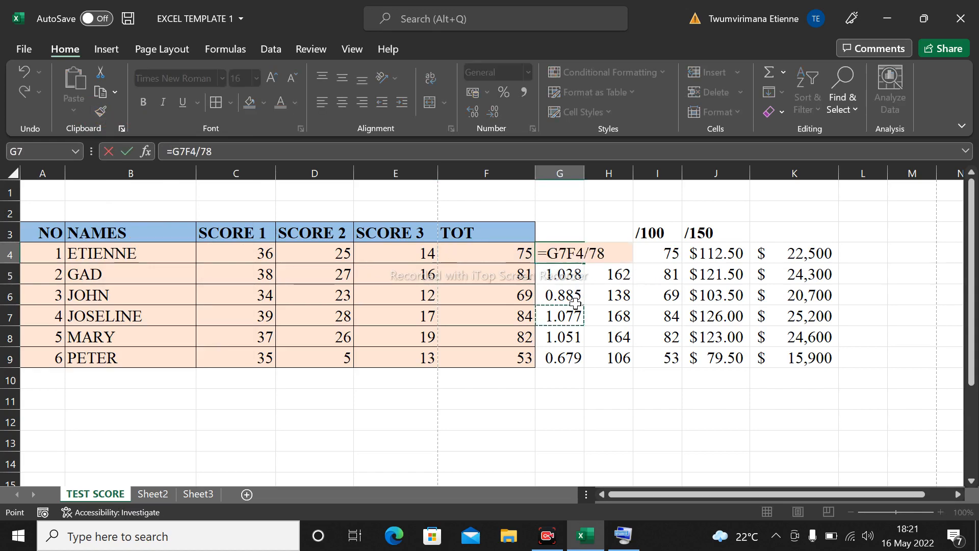
left_click(643, 416)
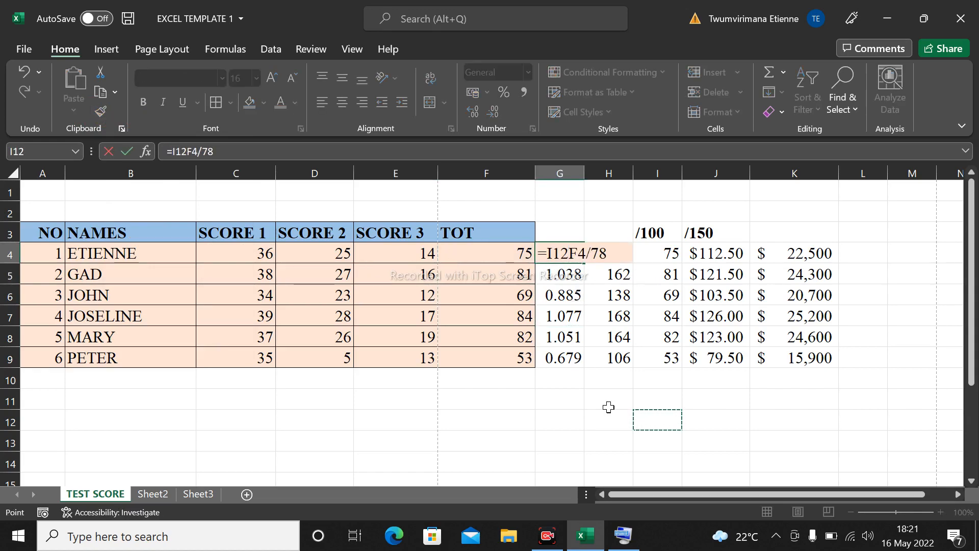
key("ctrl+s")
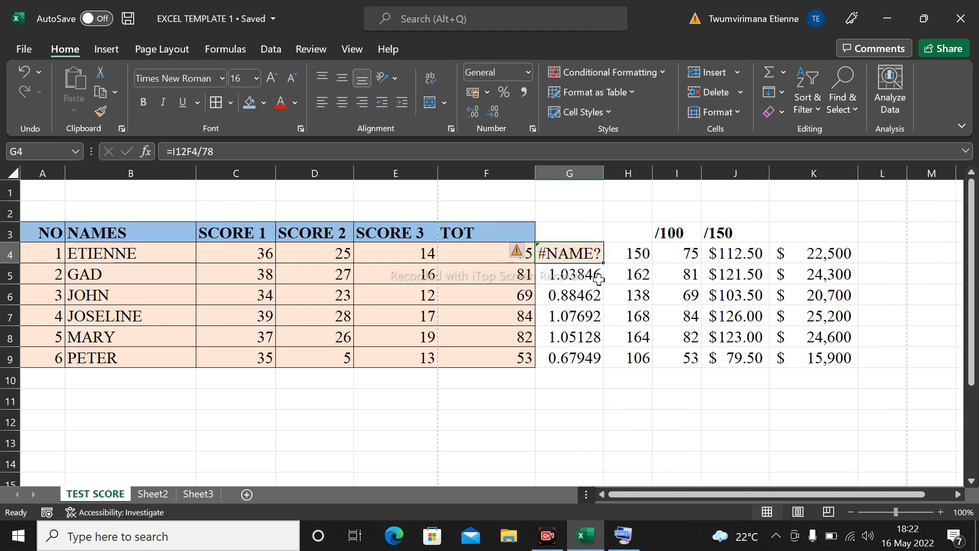
left_click(27, 70)
left_click(491, 415)
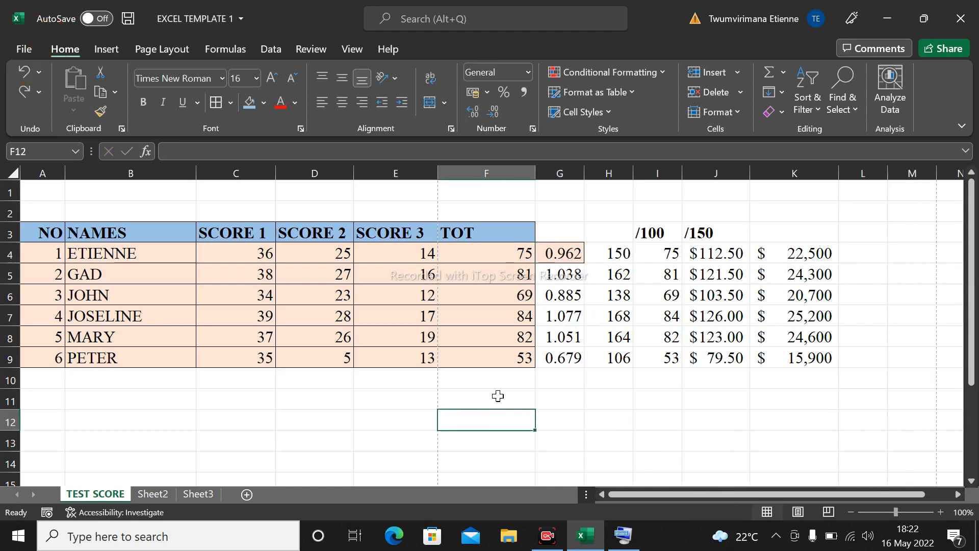
- Apply the formatting of cell F5 to the range G4:K9 with Format Painter
left_click(456, 272)
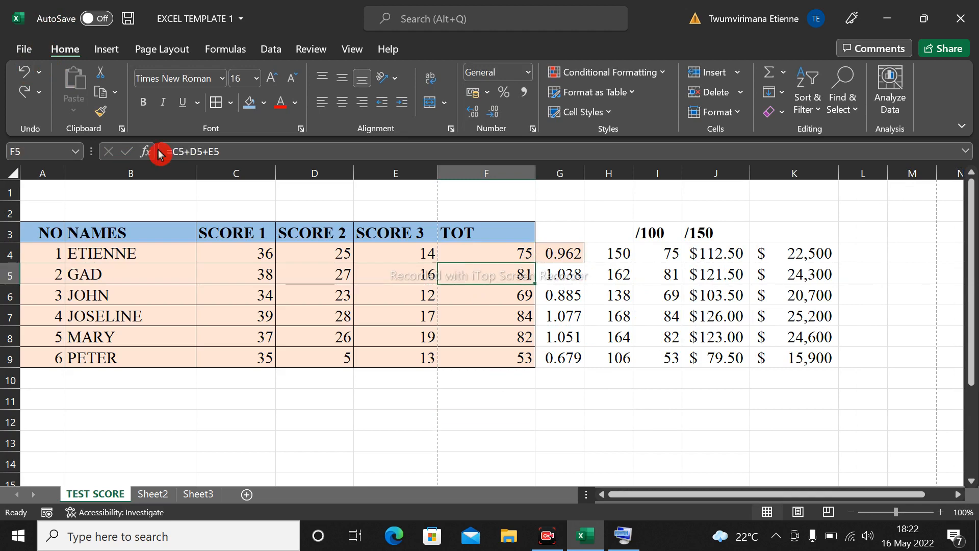
left_click(103, 116)
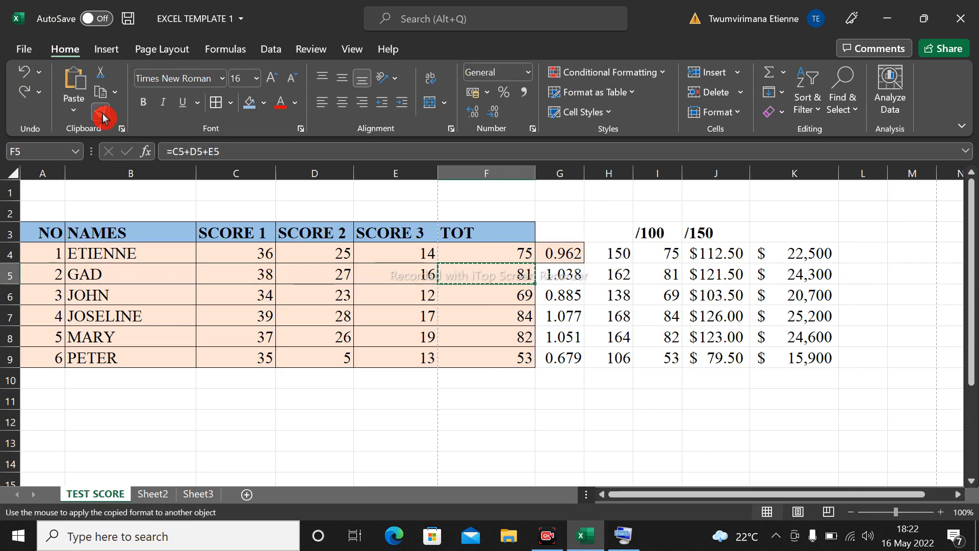
mouse_move(553, 258)
left_mouse_down()
mouse_move(754, 337)
mouse_move(775, 357)
left_mouse_up()
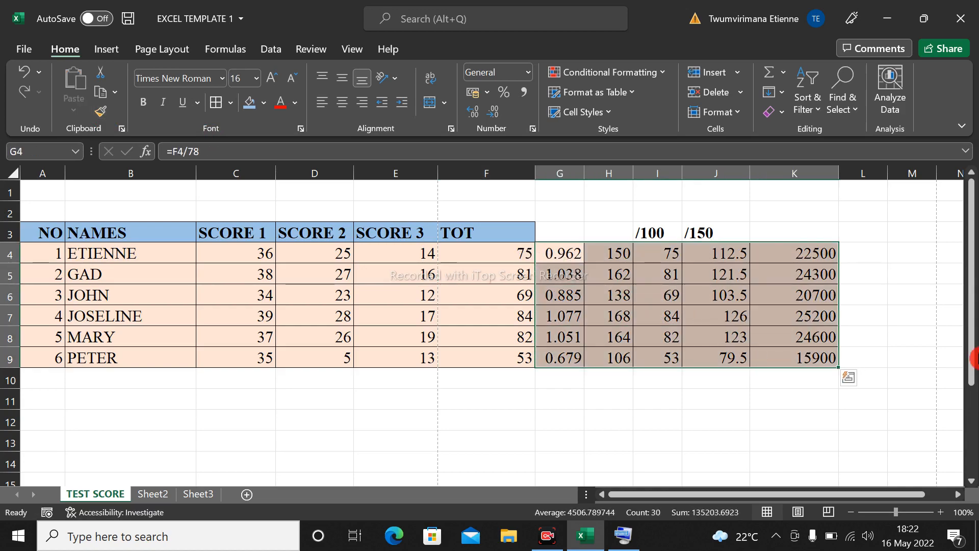
left_click(884, 377)
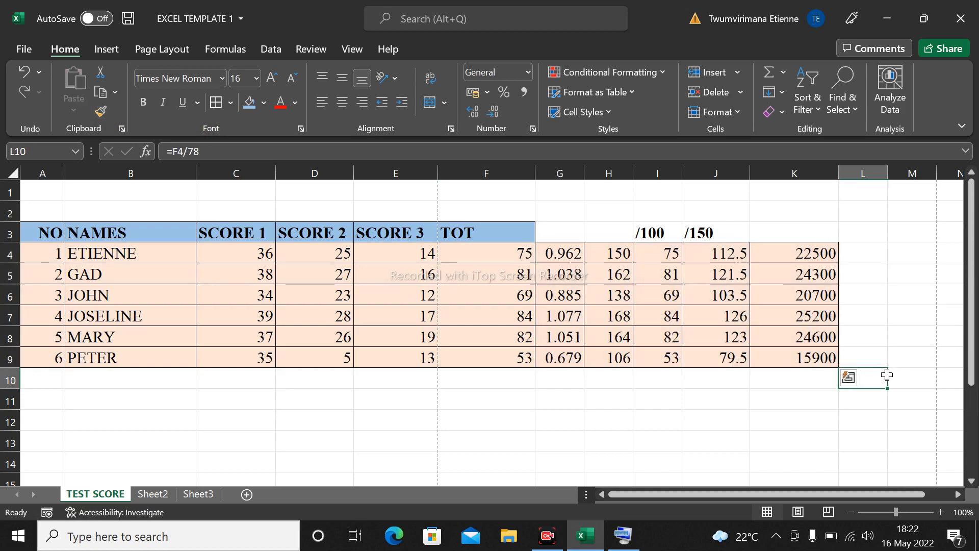
- Apply the TOT header's formatting from F3 to G3:K3 with Format Painter and save the workbook
left_click(392, 297)
left_click(485, 236)
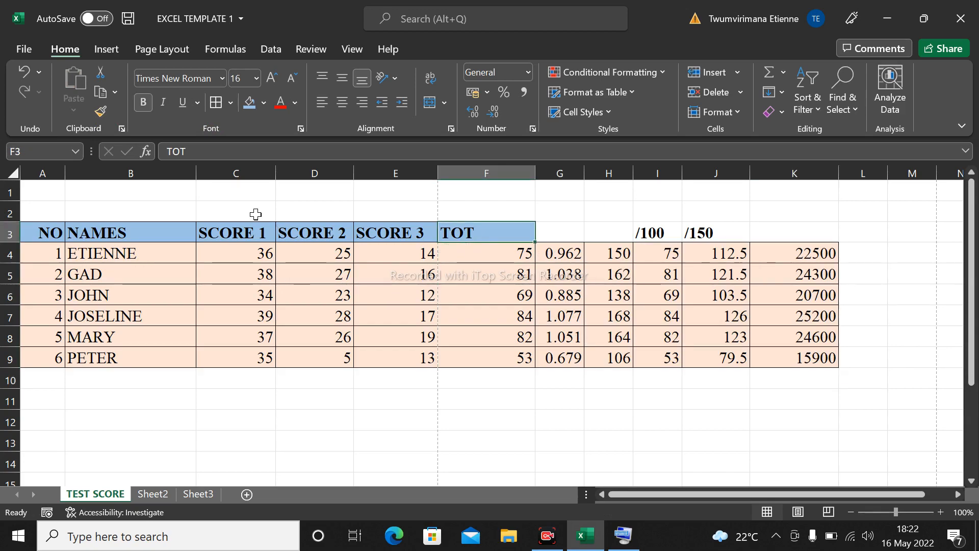
left_click(97, 112)
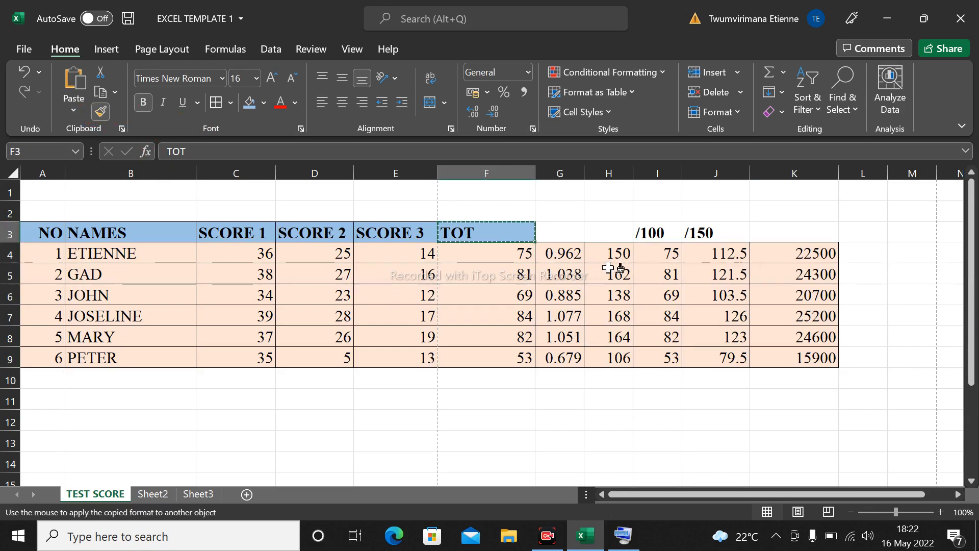
left_click_drag(561, 224, 754, 236)
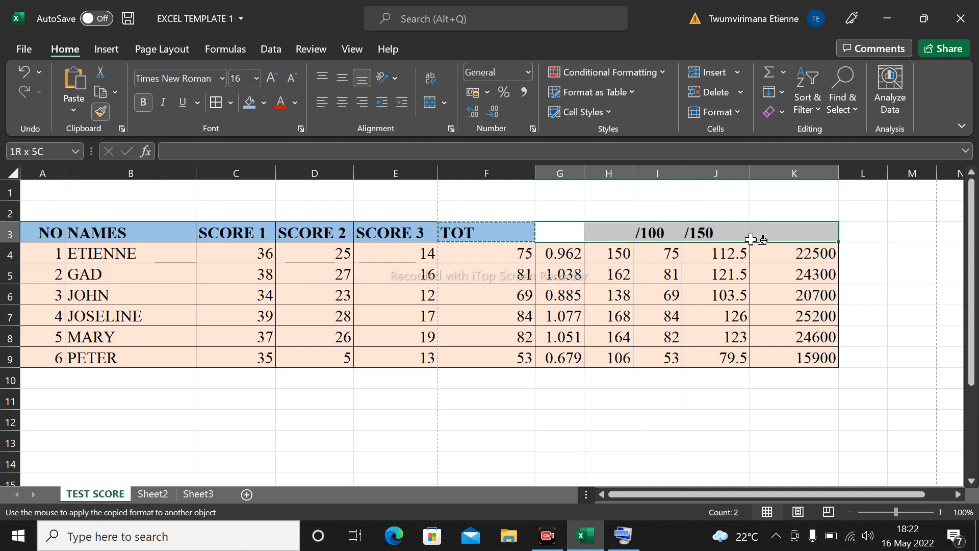
left_click(702, 433)
left_click(128, 18)
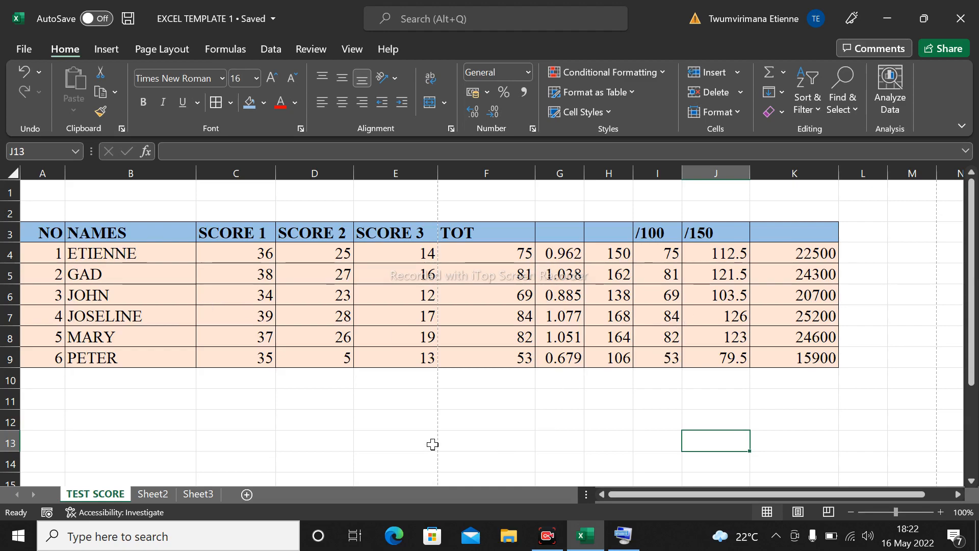
left_click(455, 407)
left_click(311, 408)
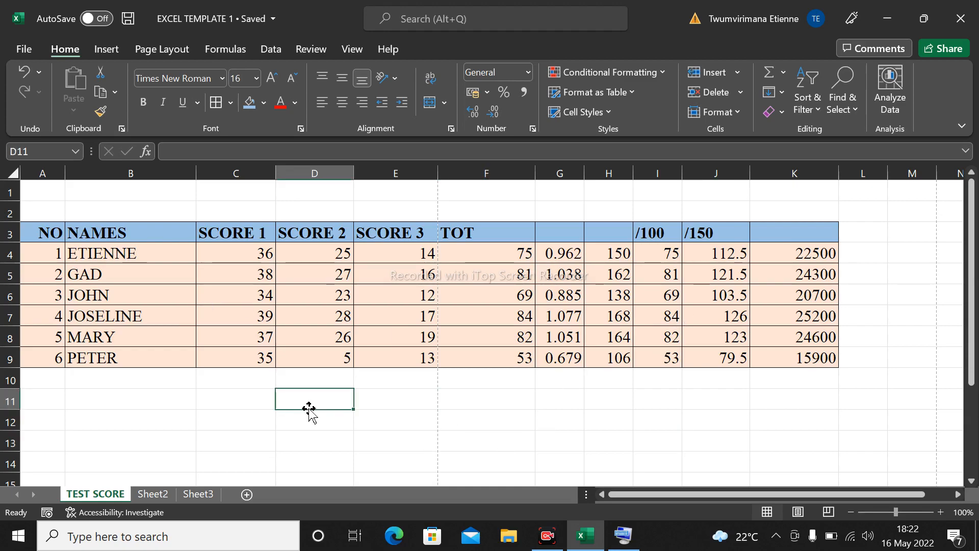
left_click(647, 429)
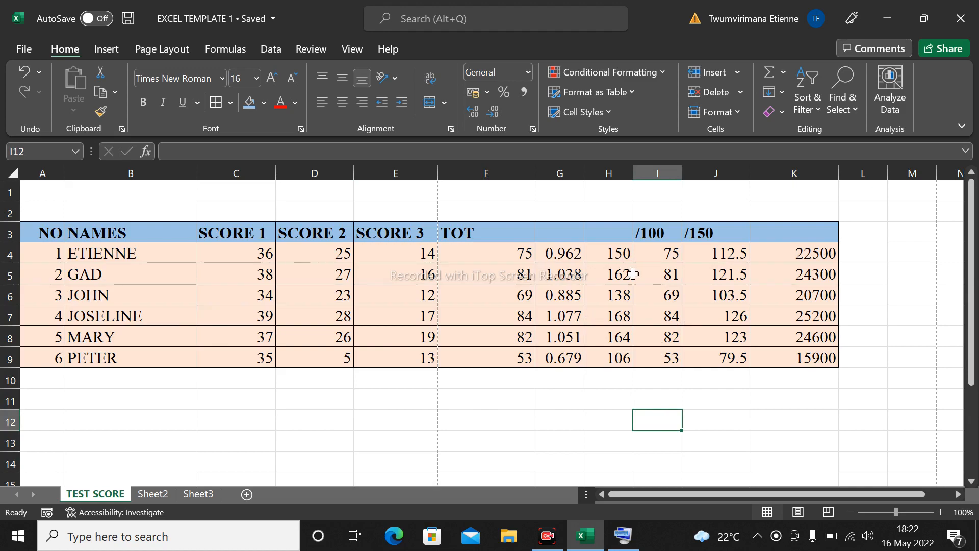
left_click(527, 241)
left_click(660, 267)
left_click(721, 269)
left_click(793, 274)
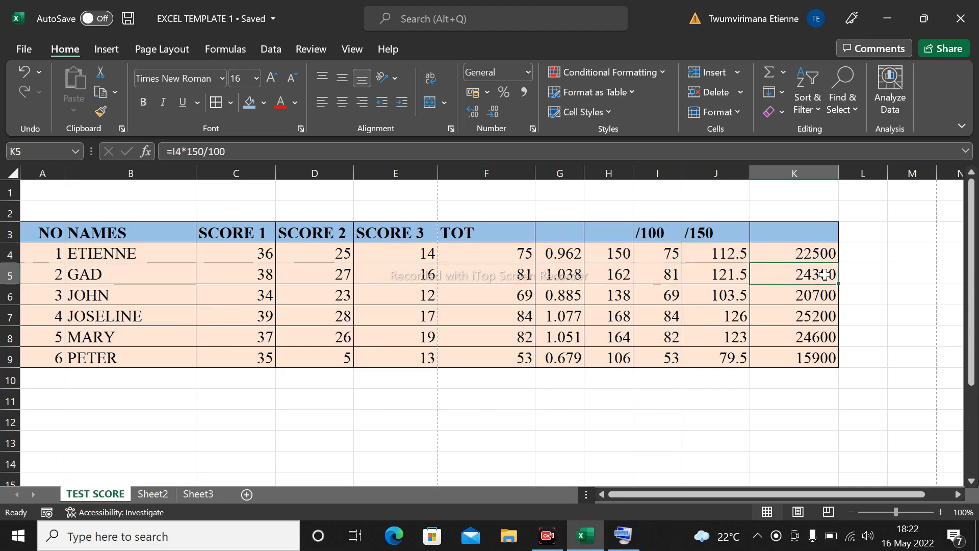
left_click(671, 357)
left_click(672, 418)
left_click(441, 404)
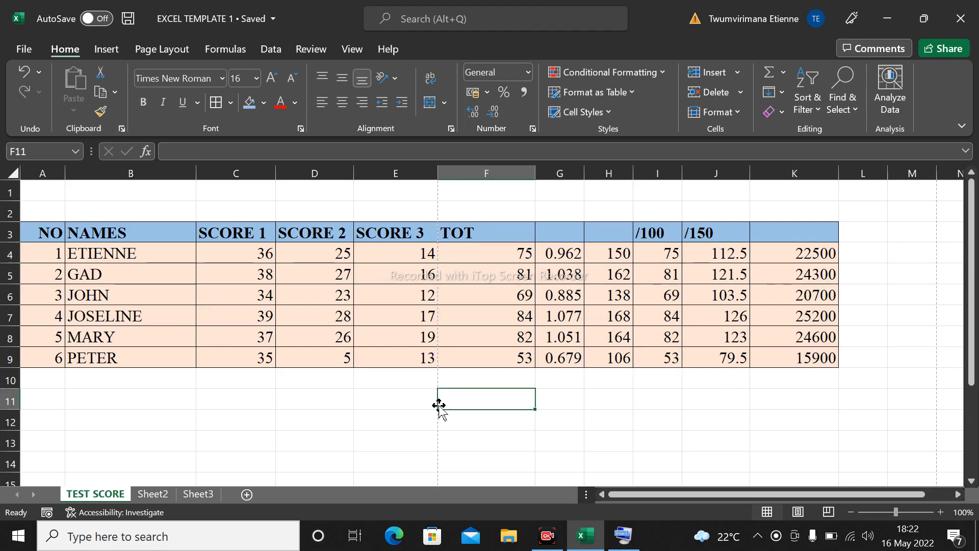
- Format A3:K9 as a table with headers, using the first black-and-white style in the Medium group
left_click(42, 231)
left_click_drag(42, 230, 794, 356)
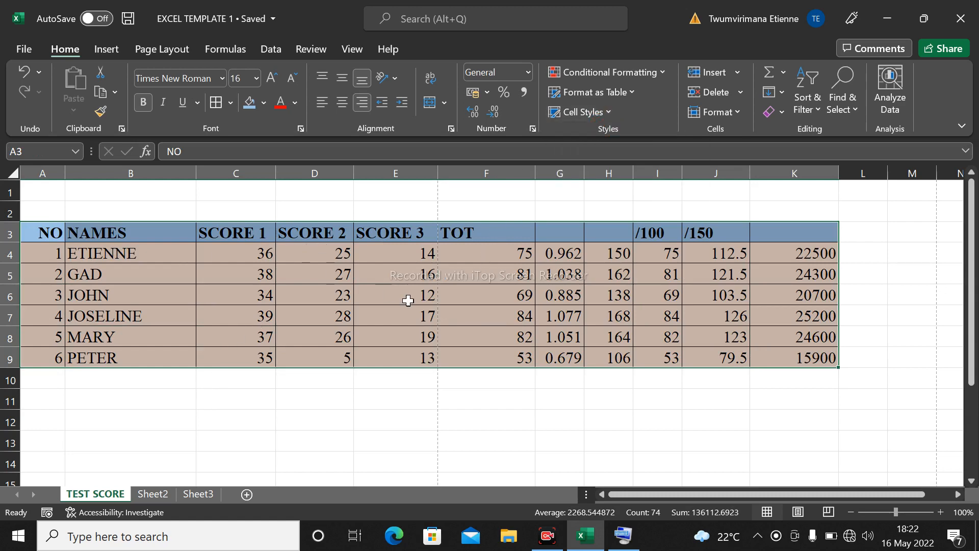
left_click(305, 398)
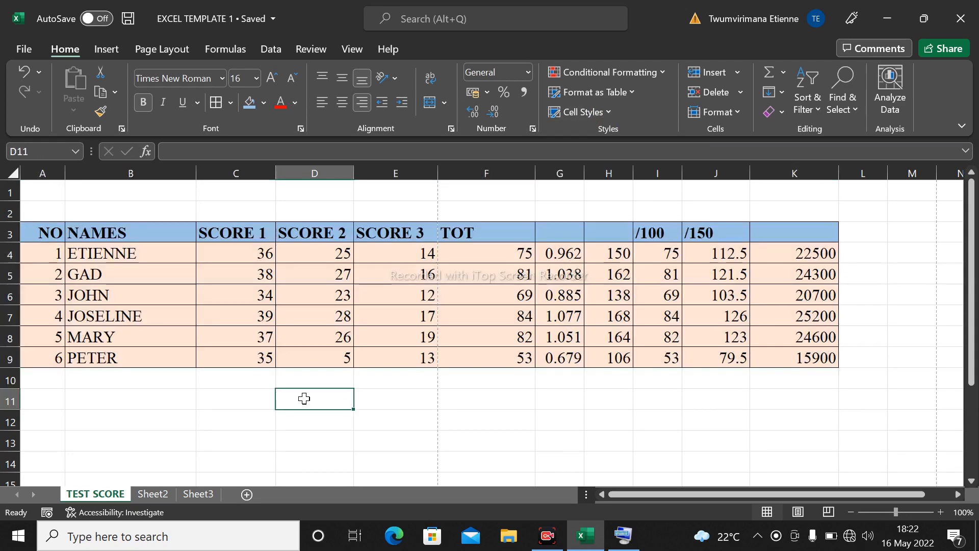
left_click_drag(47, 237, 793, 364)
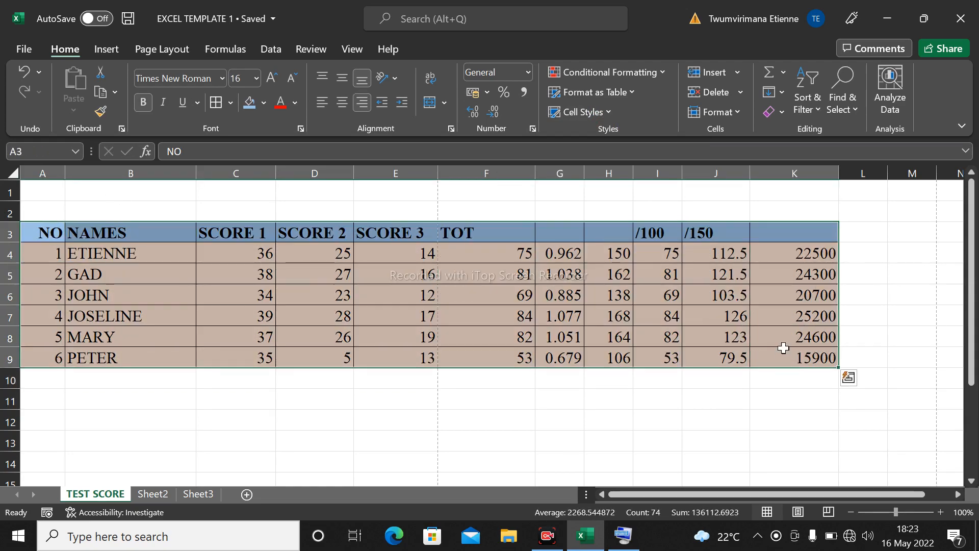
left_click(632, 93)
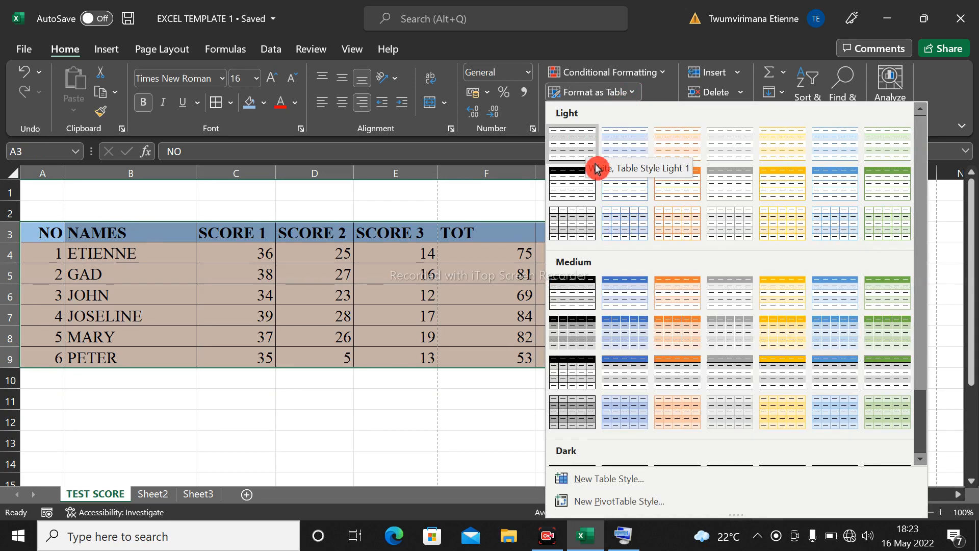
left_click(567, 308)
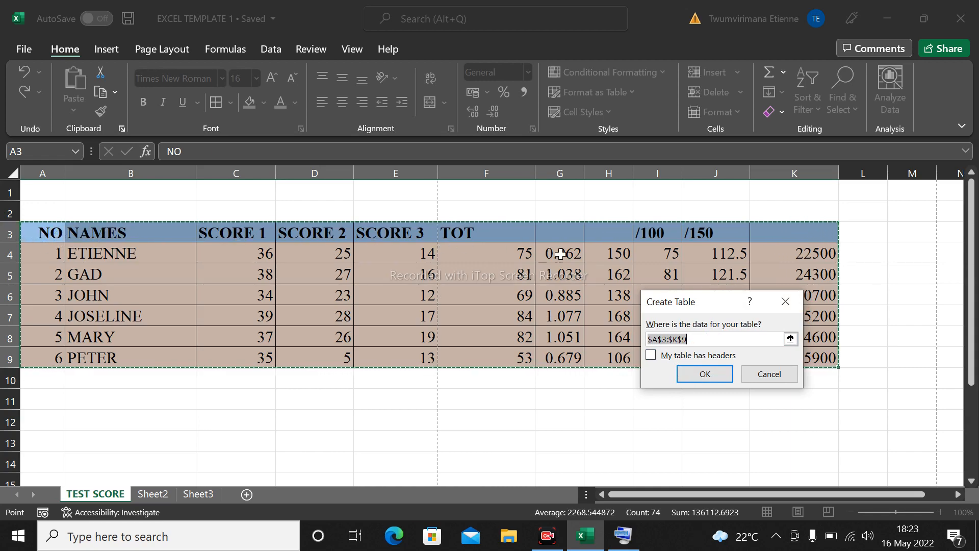
left_click(653, 358)
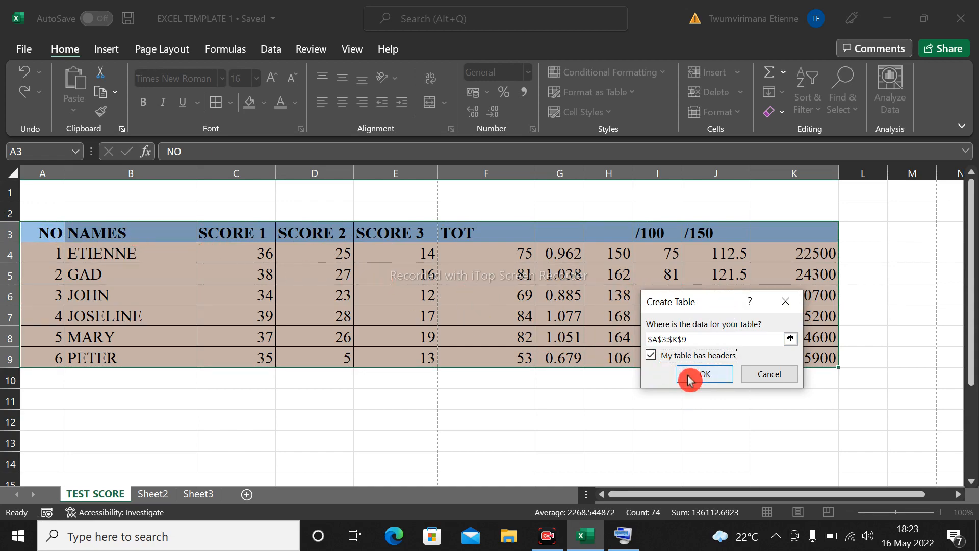
left_click(706, 375)
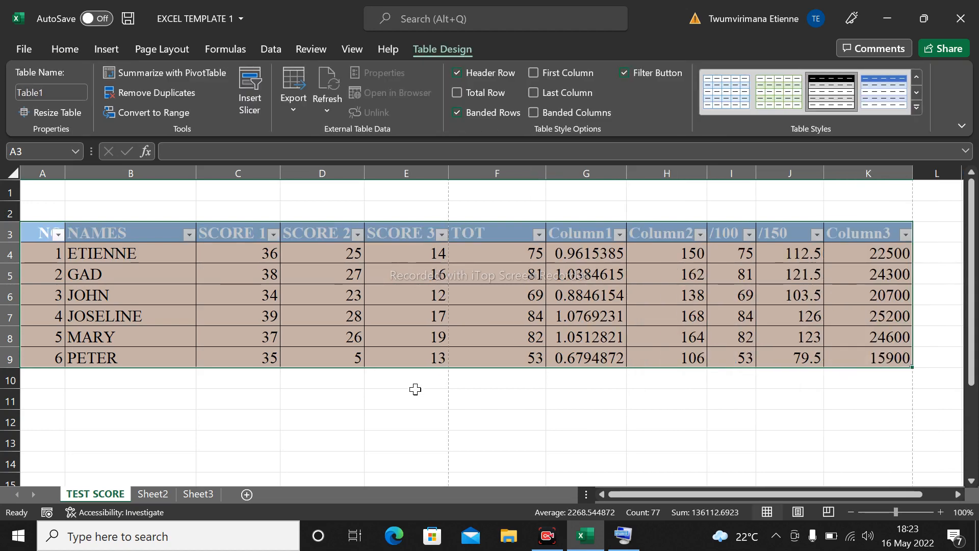
left_click(414, 397)
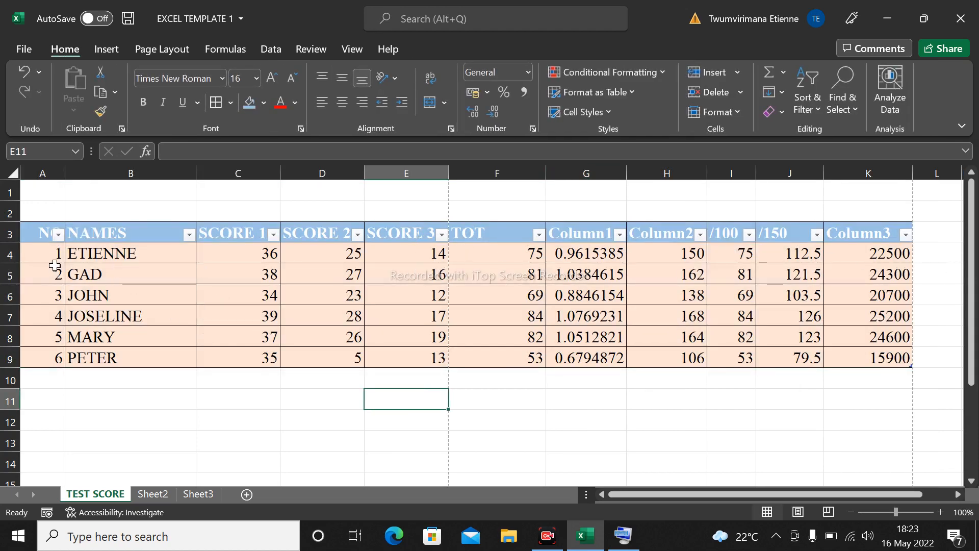
- Browse the table styles available for the table in A3:K9 without applying another one
left_click_drag(39, 232, 649, 357)
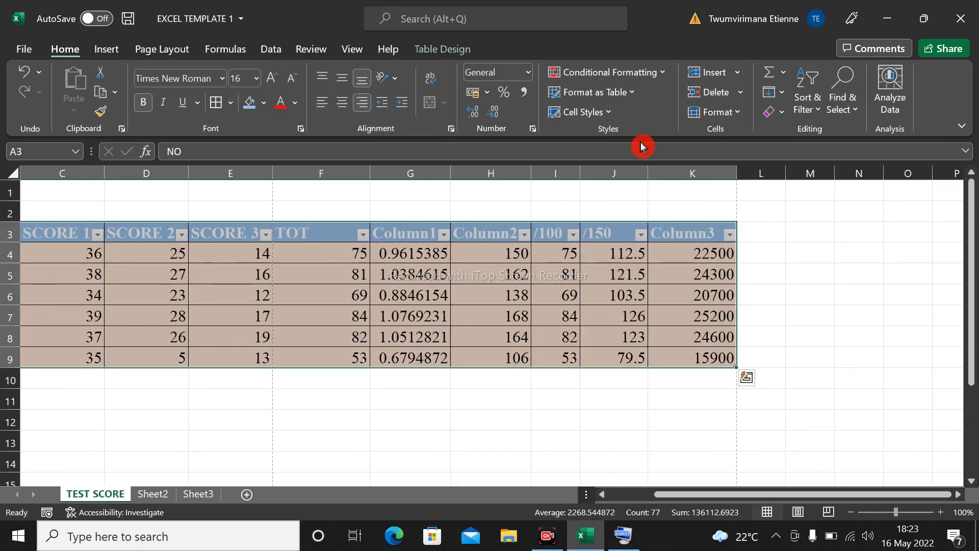
left_click(632, 98)
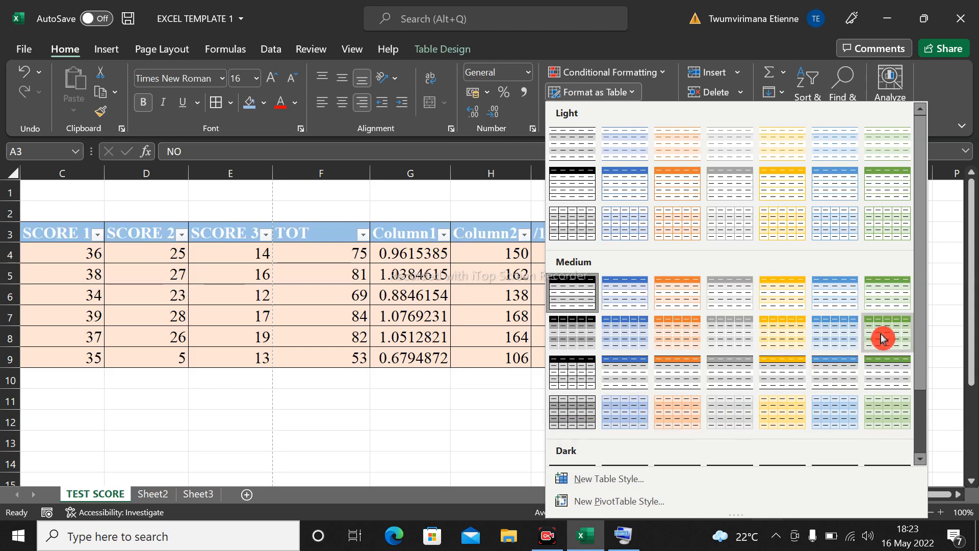
key("Escape")
left_click(227, 437)
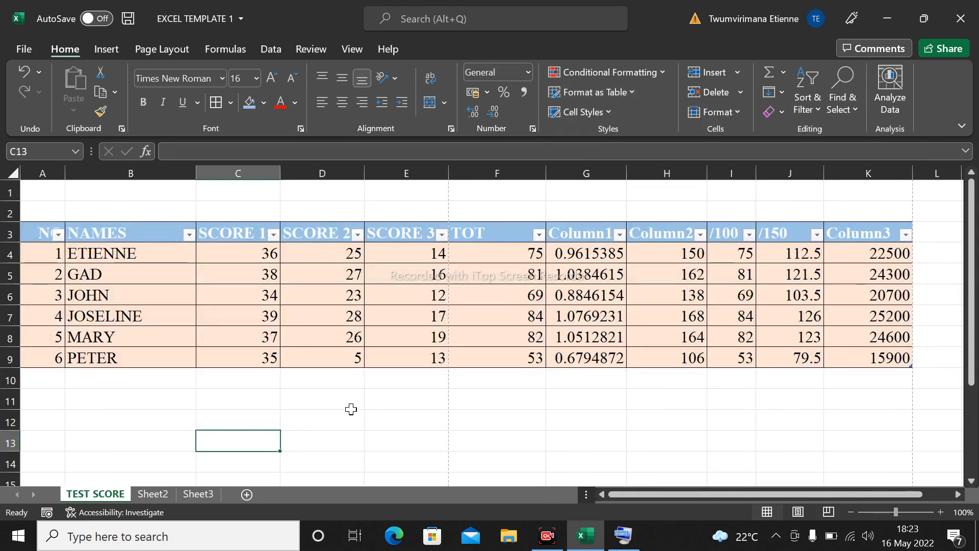
left_click(321, 445)
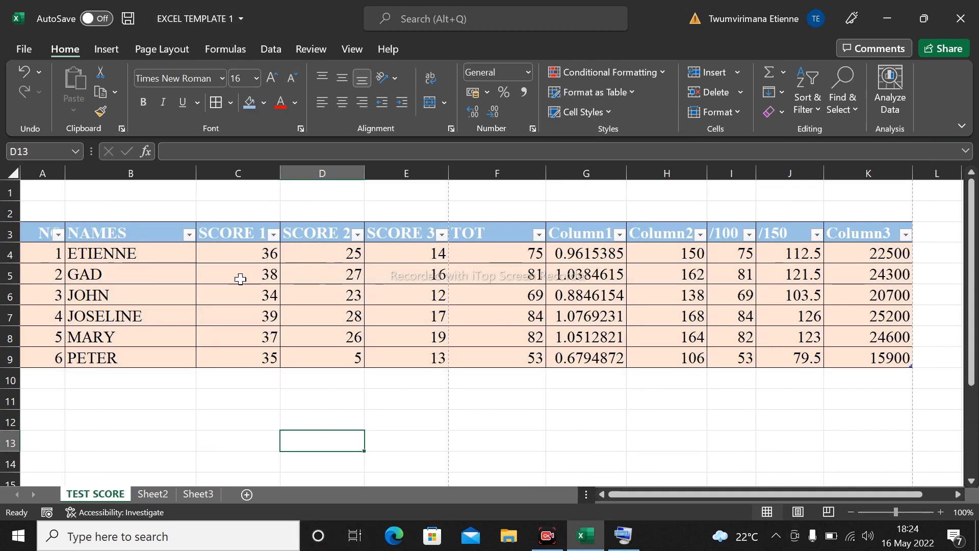
left_click(113, 396)
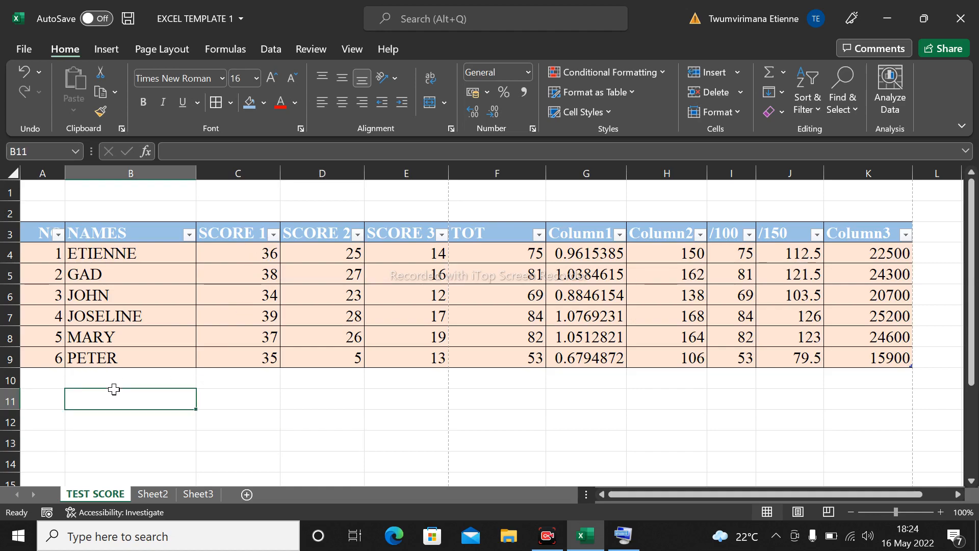
left_click(252, 414)
left_click(310, 416)
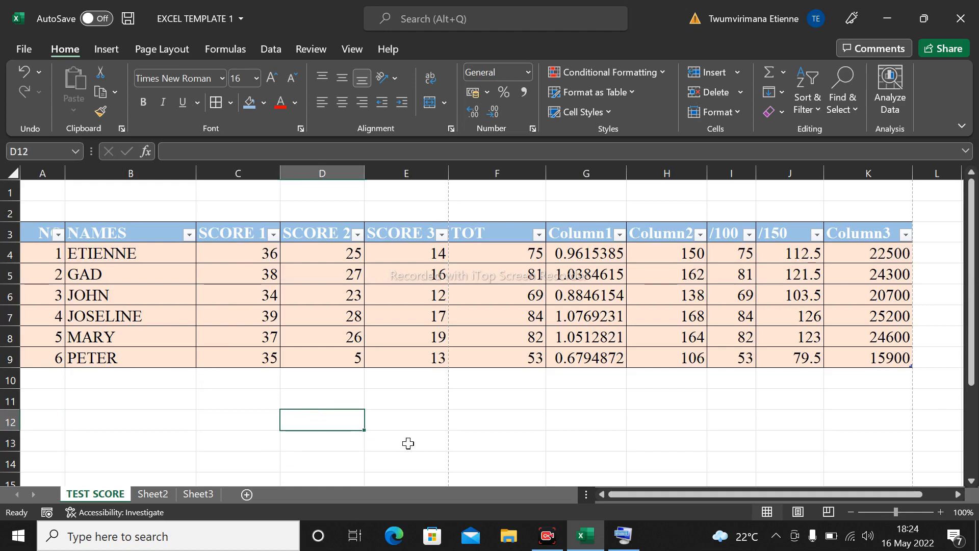
left_click(418, 423)
left_click(497, 425)
left_click(593, 426)
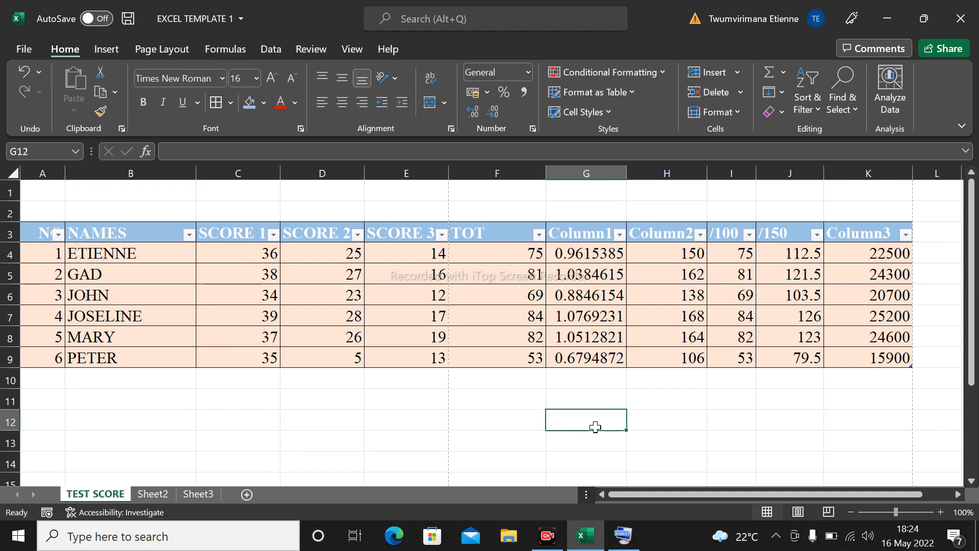
left_click(358, 421)
left_click(265, 412)
left_click(97, 391)
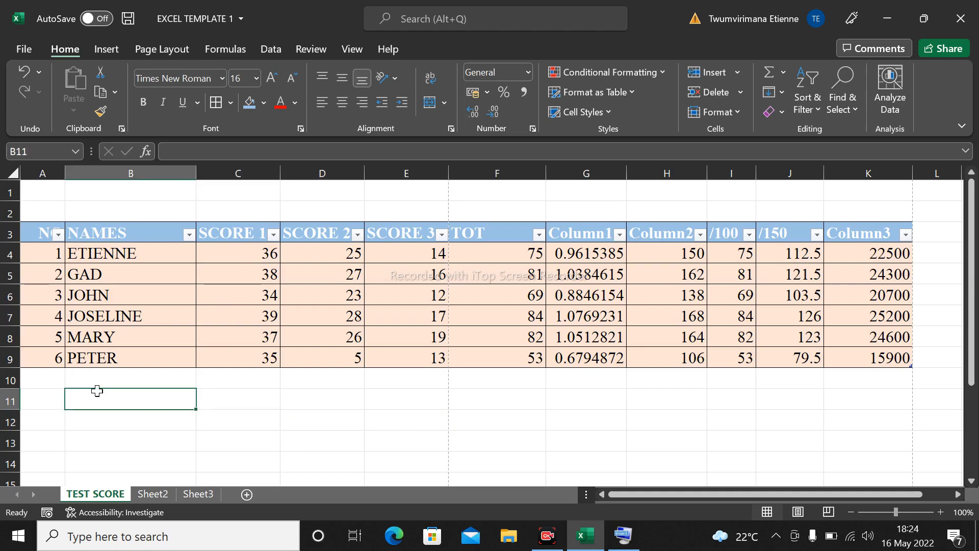
left_click(598, 423)
left_click(767, 421)
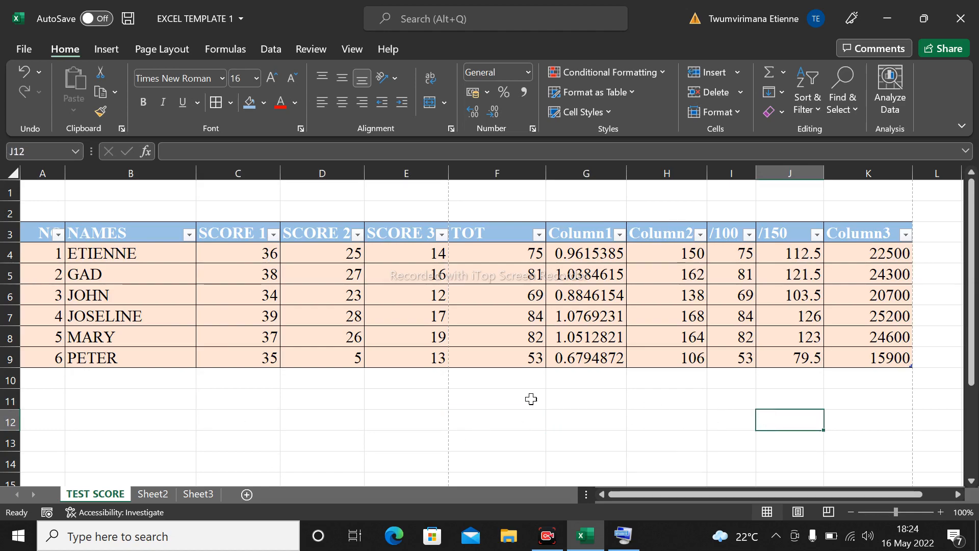
left_click(270, 399)
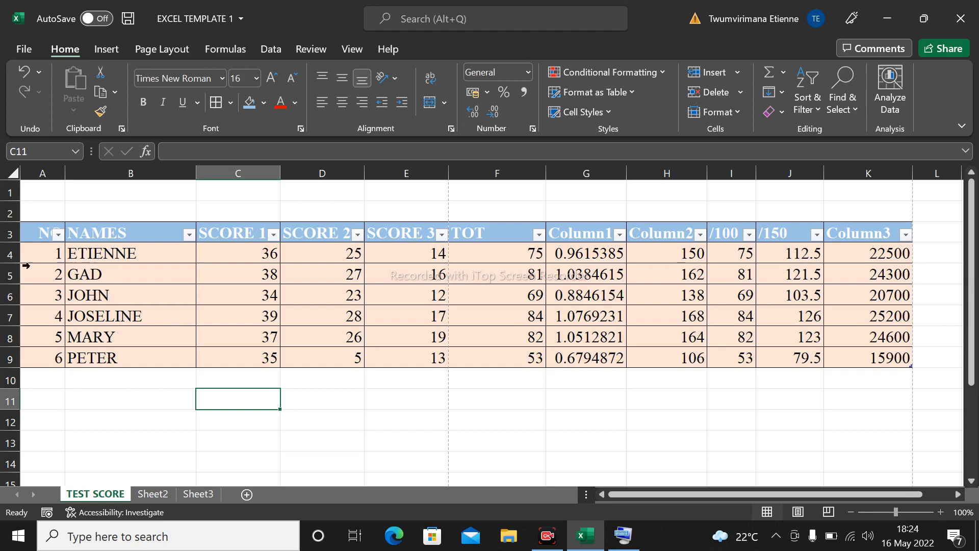
- Copy the student rows A4:E9 and paste them below the table starting at A12
left_click_drag(37, 251, 392, 360)
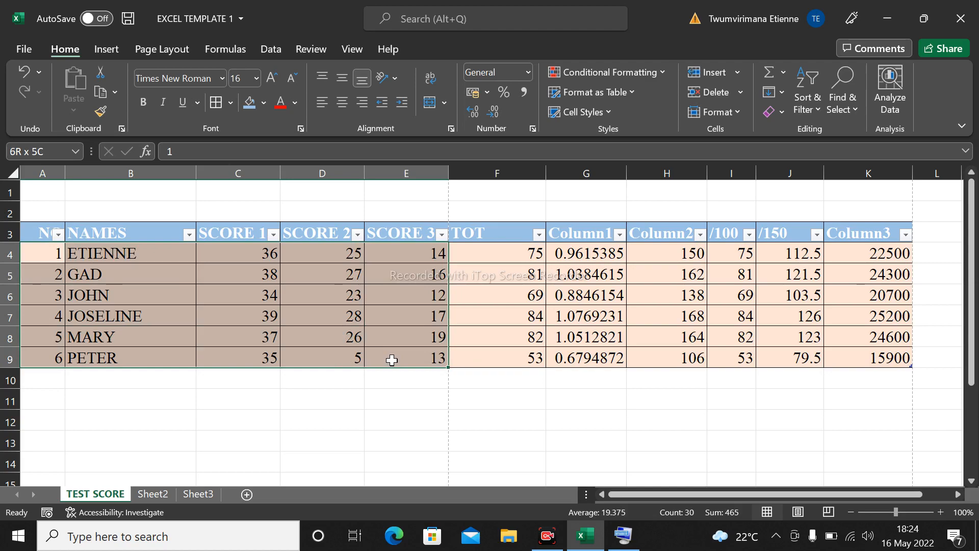
left_click_drag(391, 359, 391, 360)
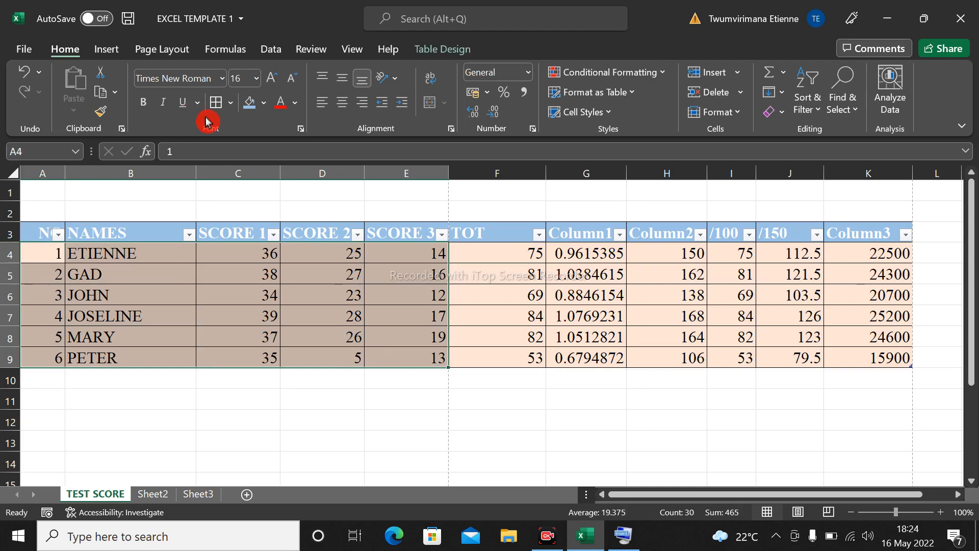
left_click(100, 99)
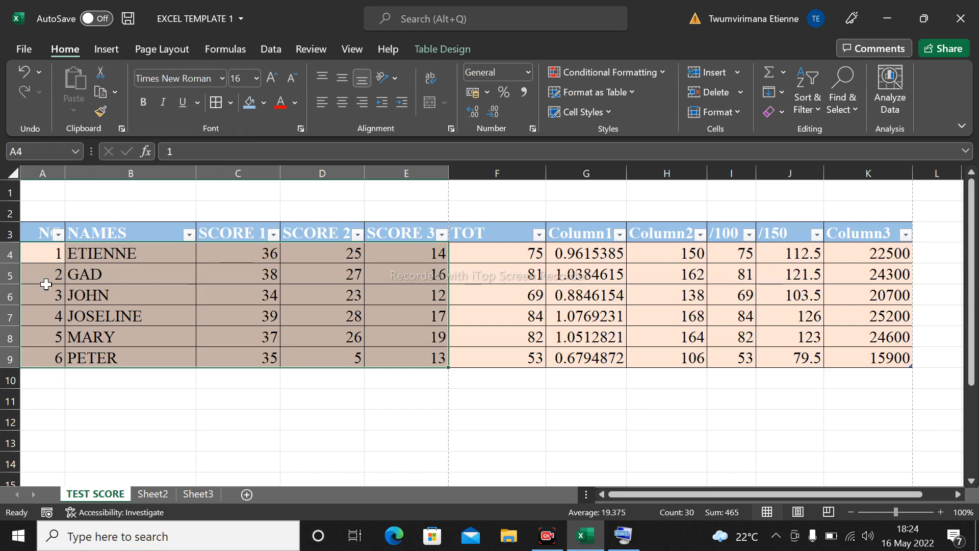
key("ctrl+c")
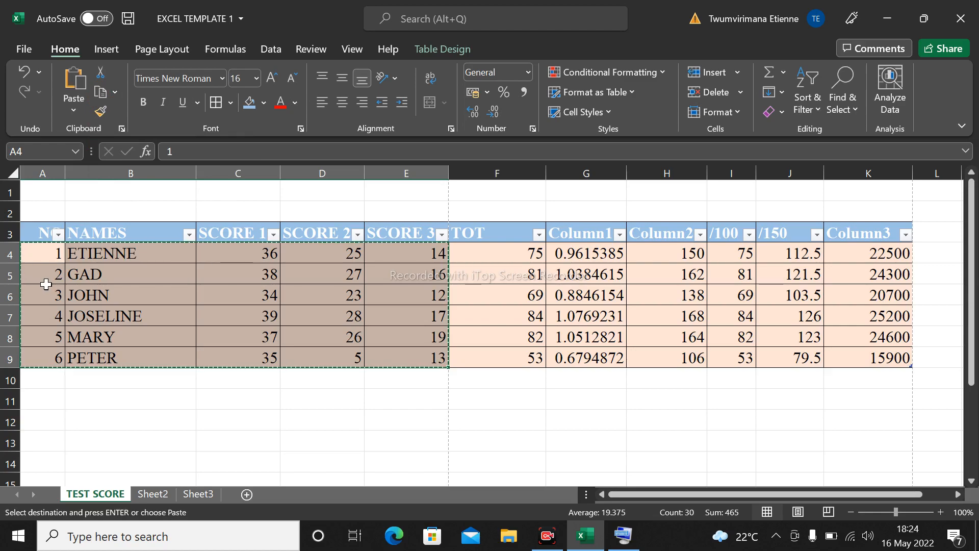
left_click(56, 403)
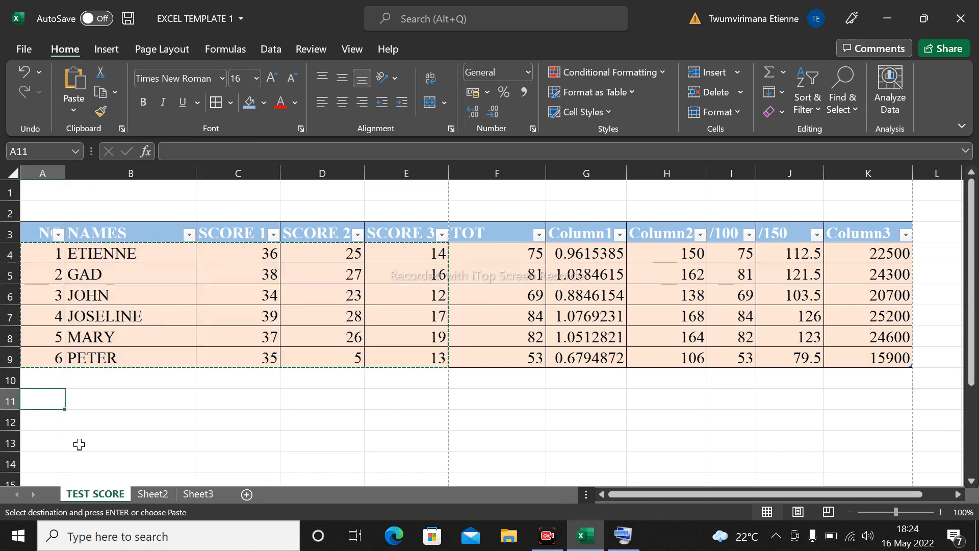
left_click(47, 423)
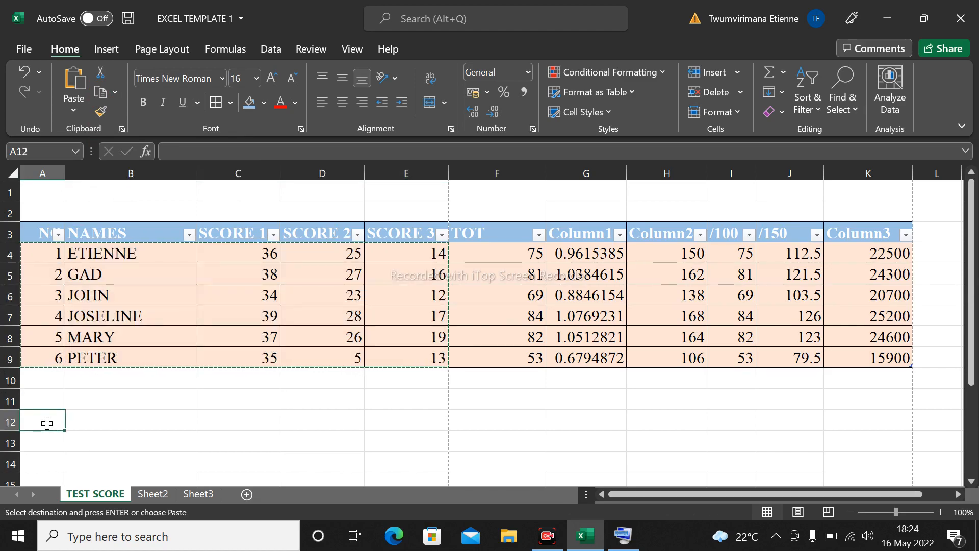
key("ctrl+v")
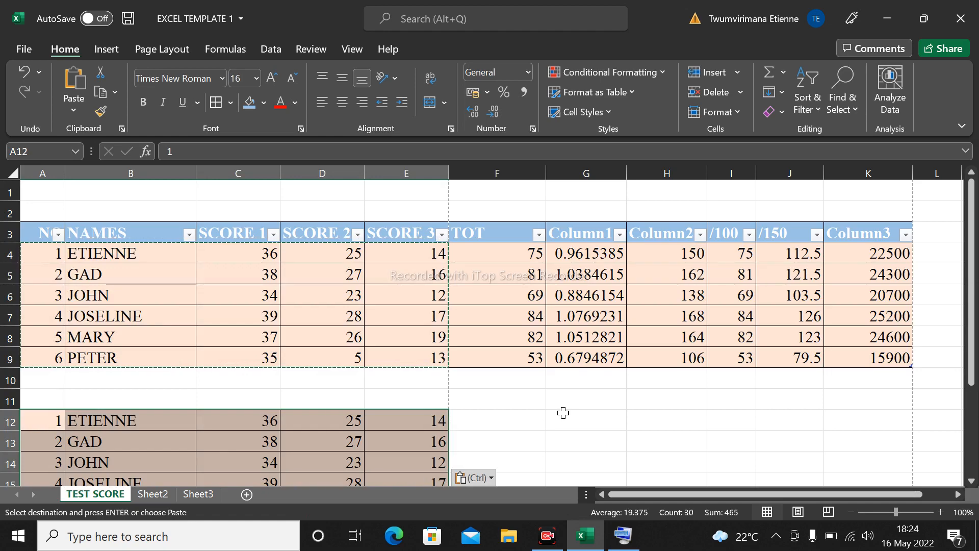
- Examine the pasted rows A12:E17 against the original rows of the table
scroll(433, 382, "down", 3)
left_click(357, 393)
left_click(629, 270)
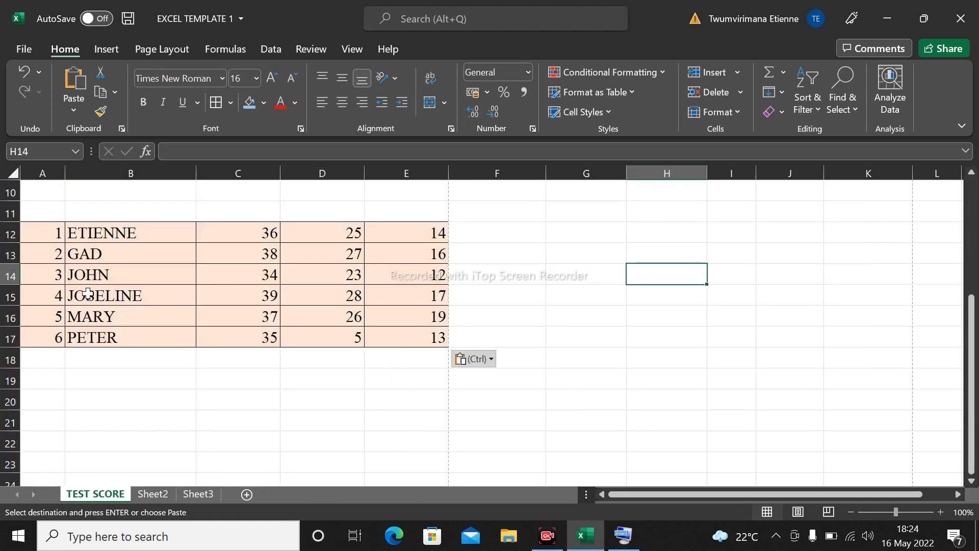
left_click(223, 457)
scroll(236, 350, "up", 3)
scroll(452, 421, "down", 2)
scroll(529, 414, "up", 2)
scroll(436, 396, "down", 2)
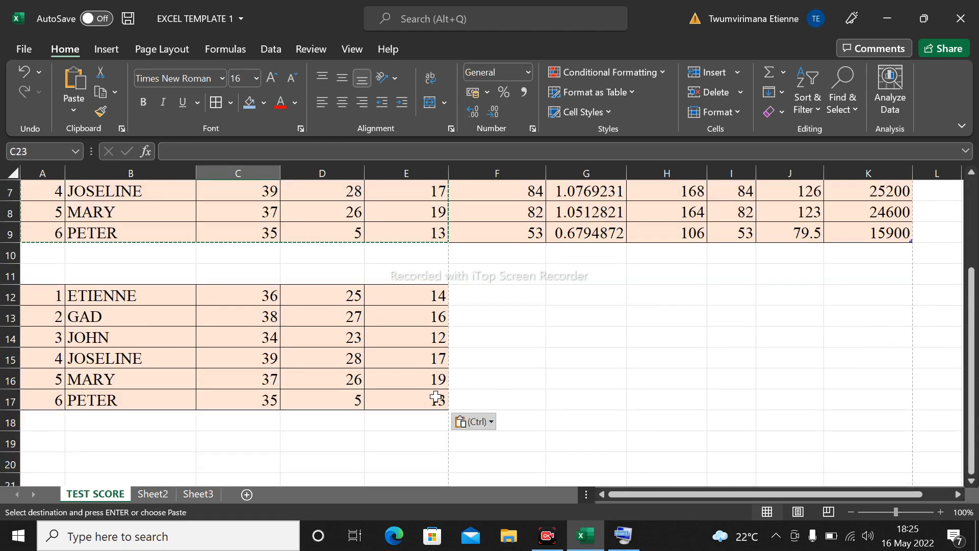
scroll(503, 384, "up", 2)
scroll(513, 386, "down", 3)
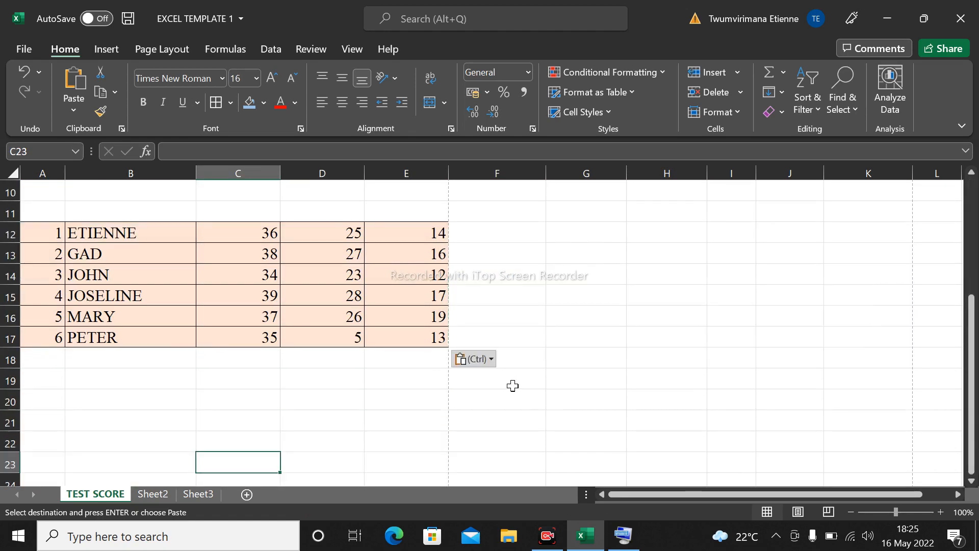
scroll(515, 387, "up", 3)
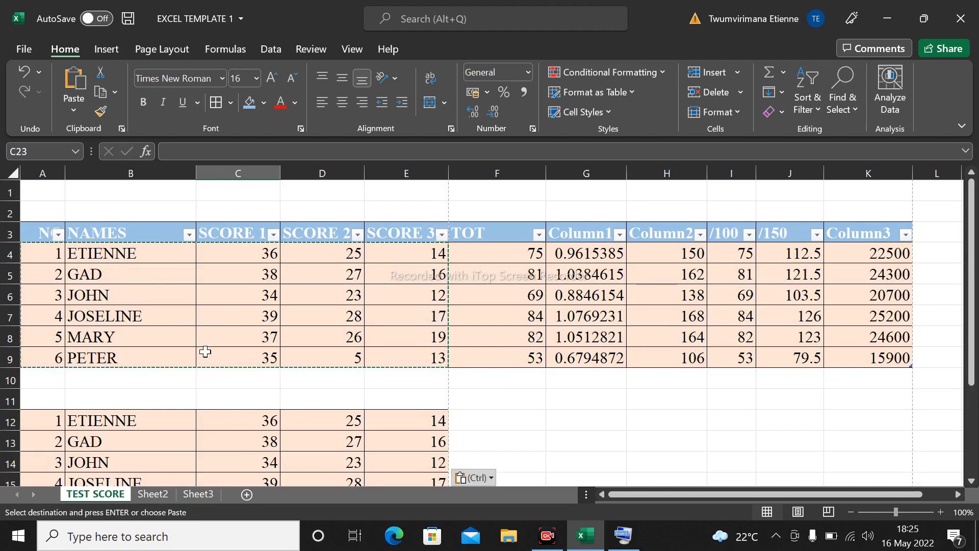
- Paste the copied rows A4:E9 into Sheet2 from A9, widen columns B and C there, and return to the TEST SCORE sheet
left_click_drag(24, 253, 401, 356)
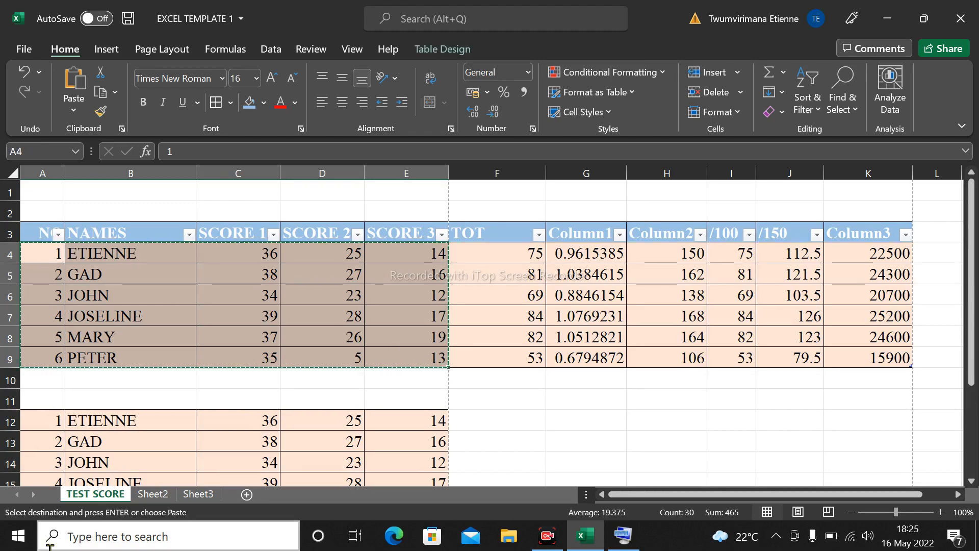
left_click(148, 494)
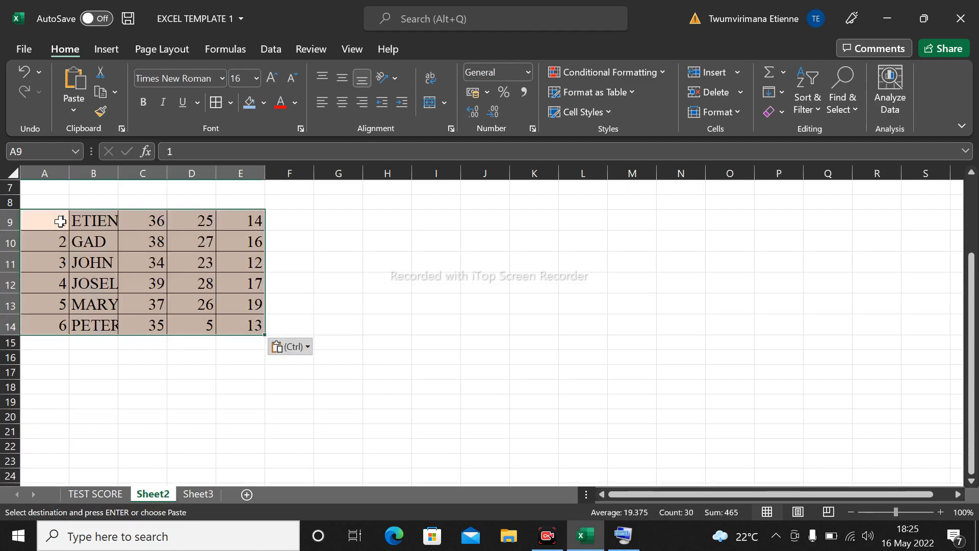
left_click_drag(117, 172, 283, 173)
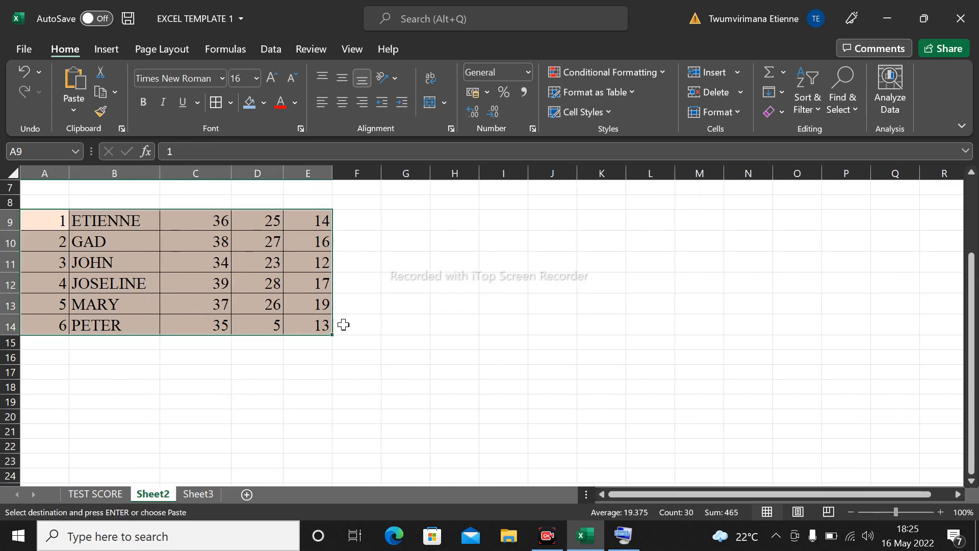
left_click(357, 357)
left_click(95, 494)
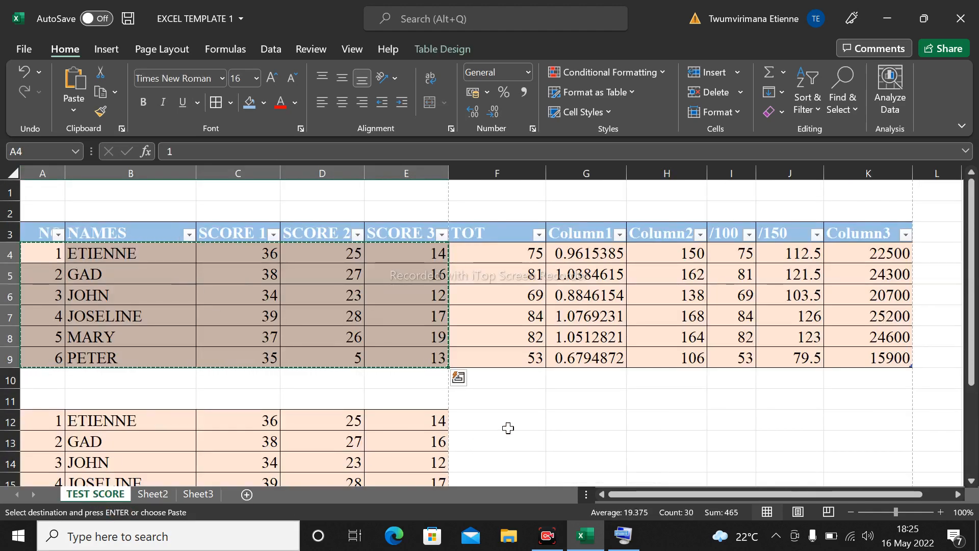
left_click(551, 423)
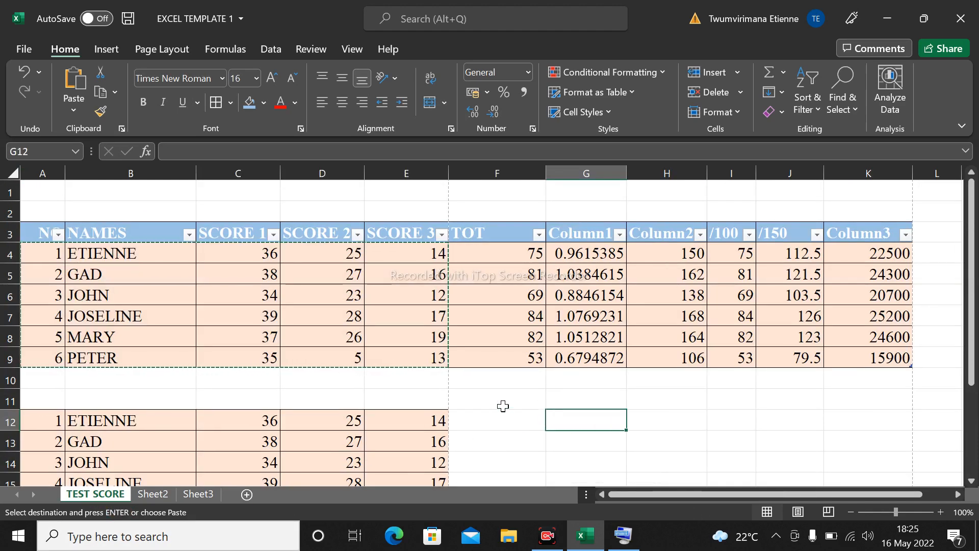
scroll(492, 421, "down", 4)
scroll(496, 414, "up", 4)
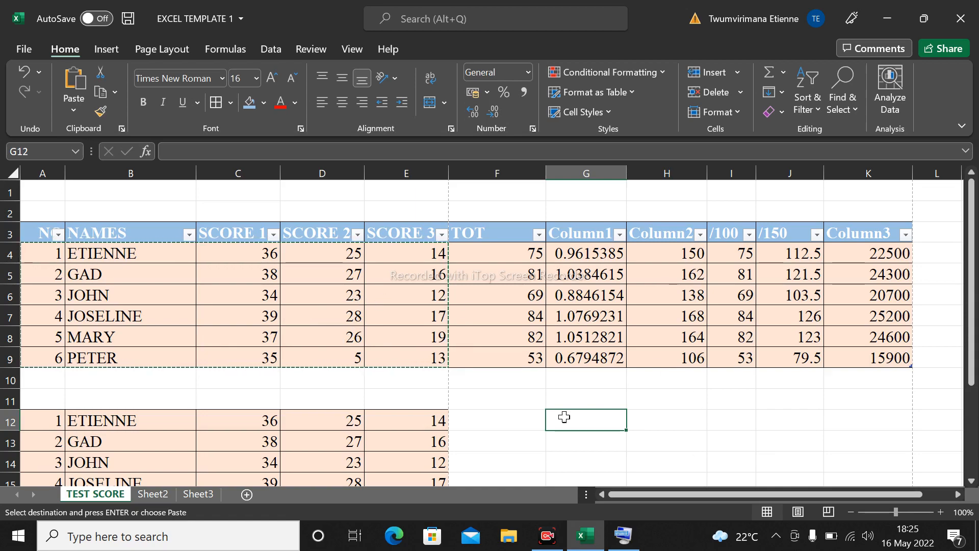
left_click(737, 415)
left_click(419, 426)
left_click(536, 426)
left_click(607, 422)
left_click(694, 416)
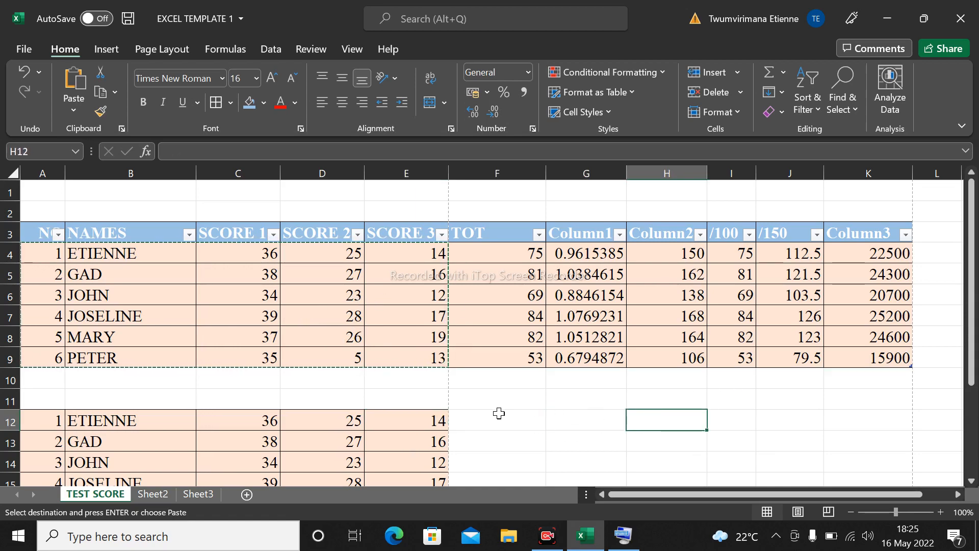
left_click(529, 413)
left_click_drag(633, 384, 653, 403)
left_click(813, 409)
left_click(663, 405)
left_click(525, 408)
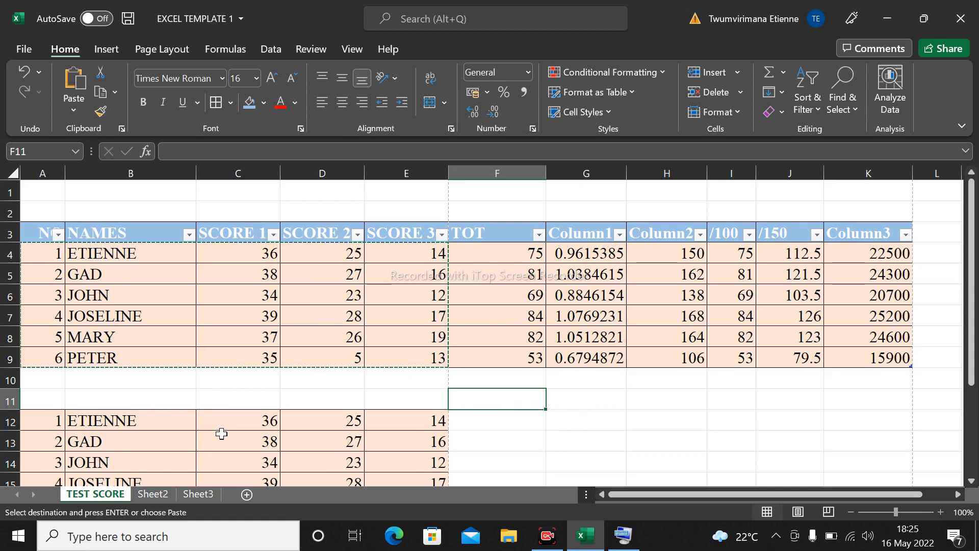
left_click(574, 404)
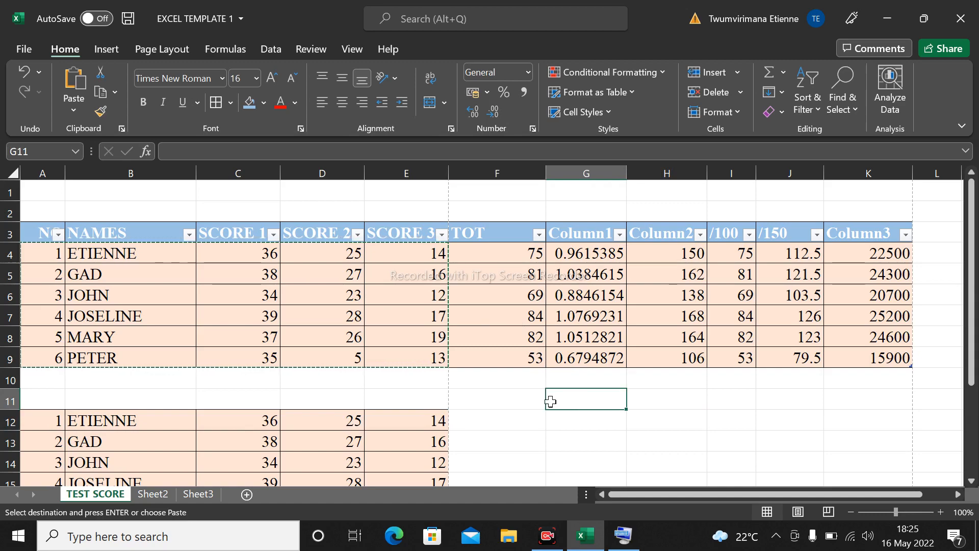
left_click(93, 199)
left_click(95, 208)
left_click(48, 212)
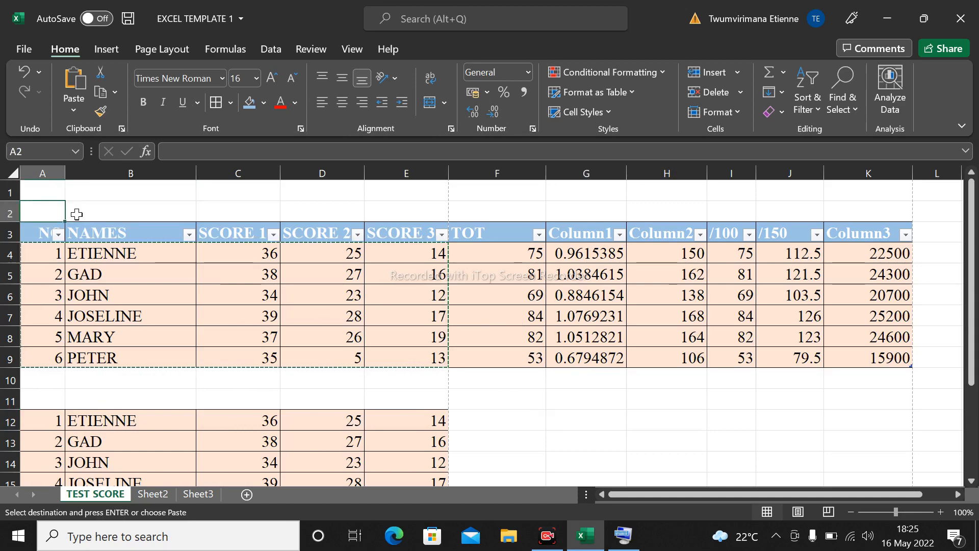
left_click(134, 214)
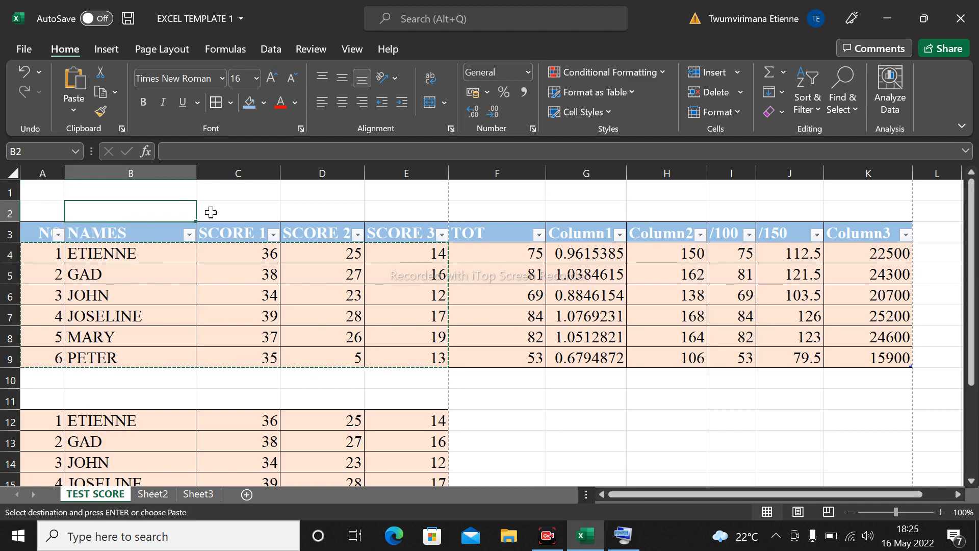
left_click(240, 221)
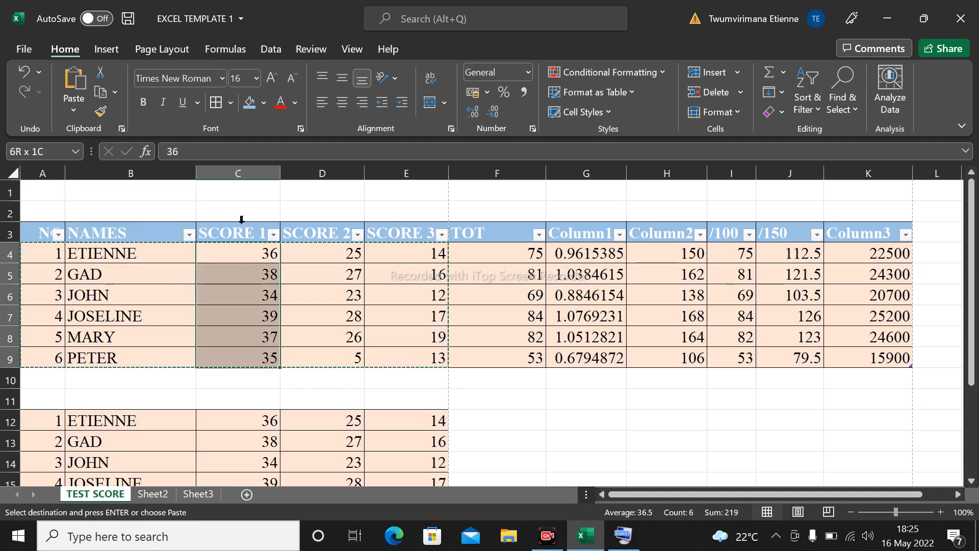
left_click(136, 212)
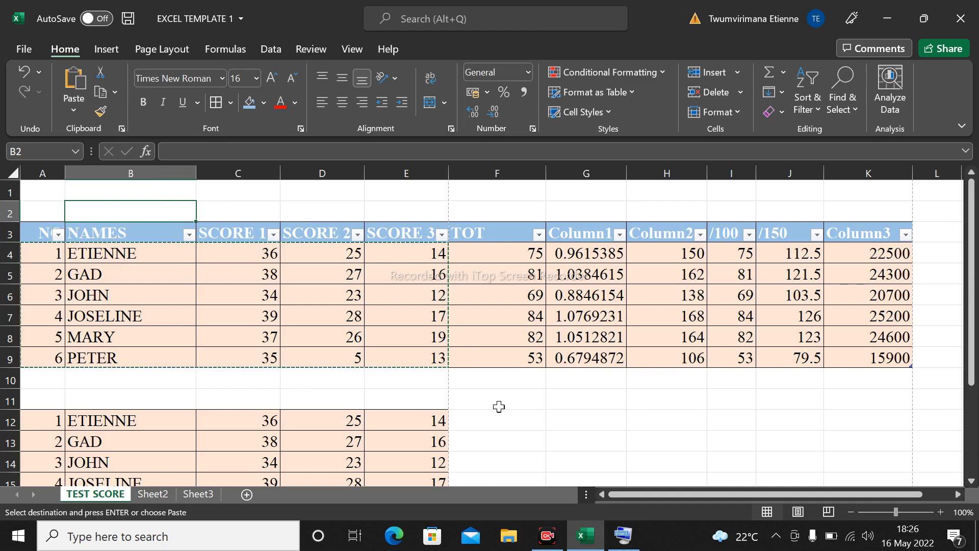
- Merge and center the cells A2:F2 above the table headers
left_click(445, 108)
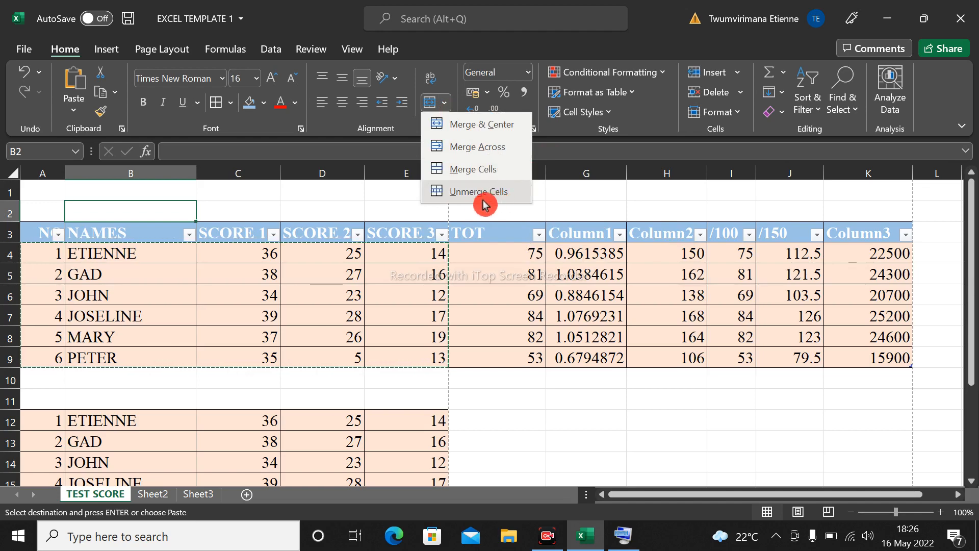
left_click(505, 384)
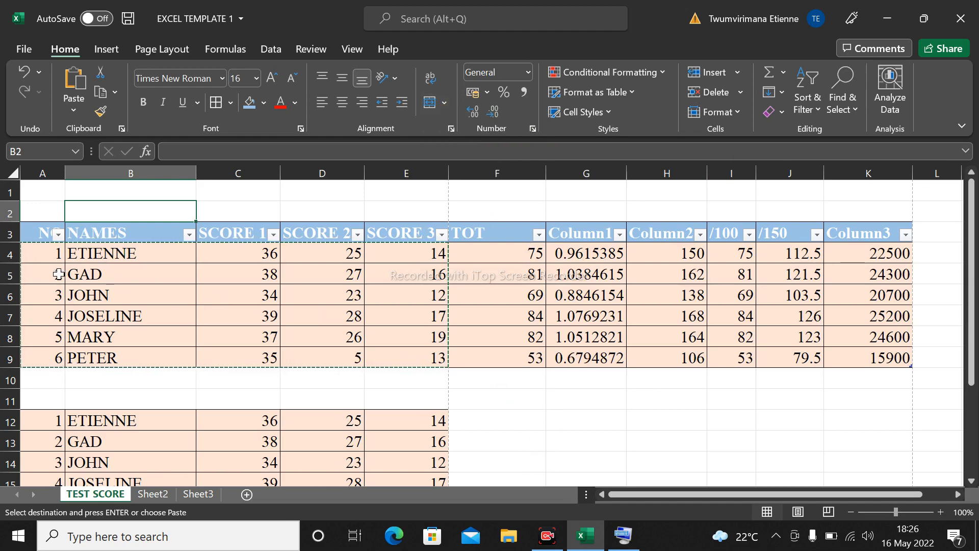
left_click_drag(39, 207, 168, 222)
left_click_drag(101, 214, 509, 204)
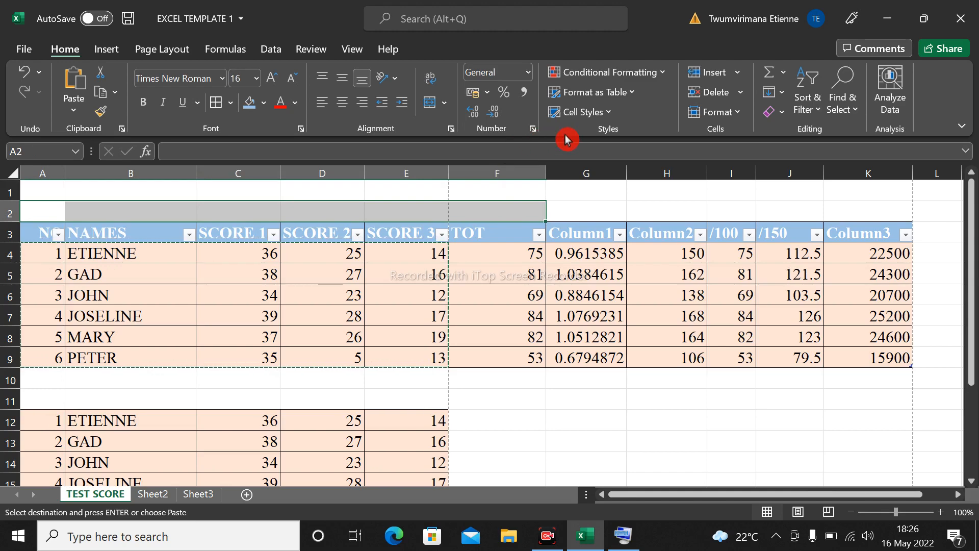
left_click(443, 108)
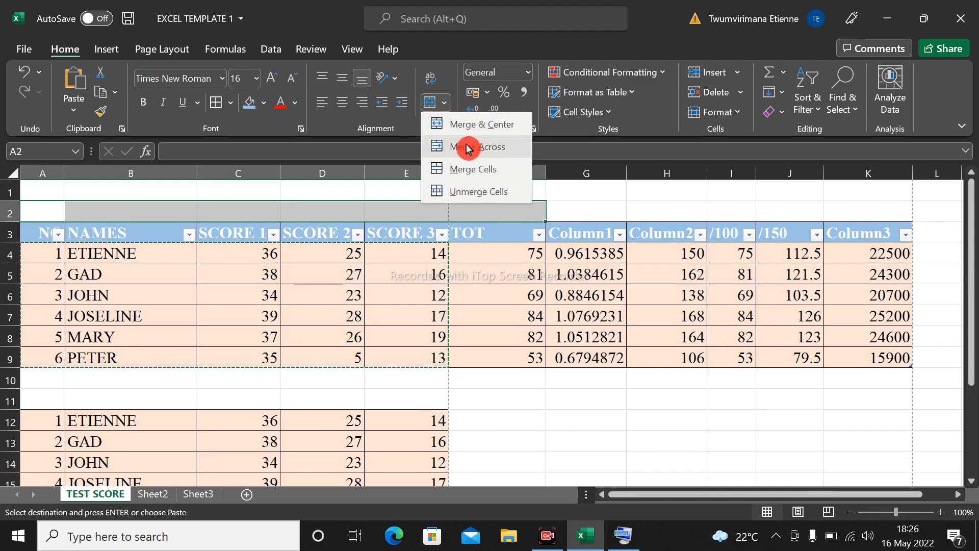
left_click(476, 125)
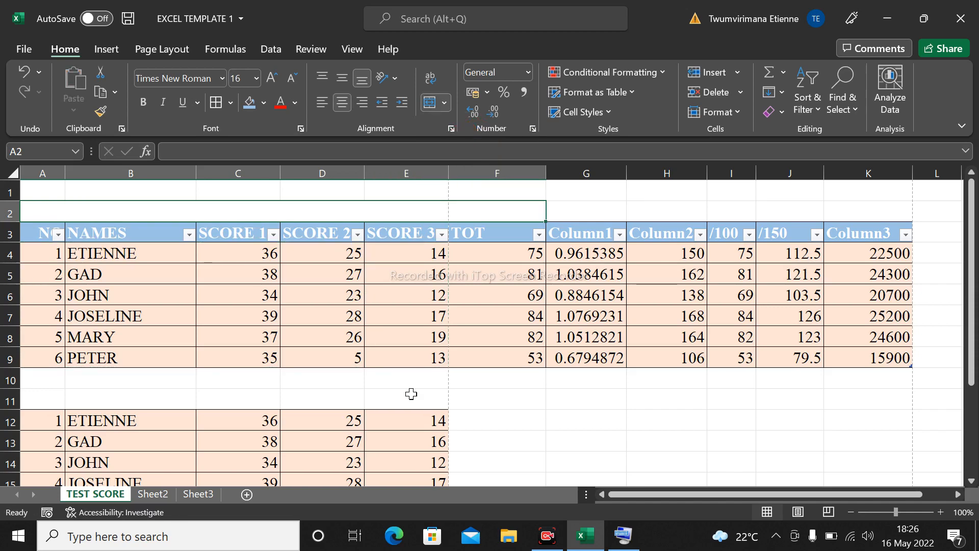
left_click_drag(542, 435, 533, 425)
left_click_drag(104, 219, 276, 233)
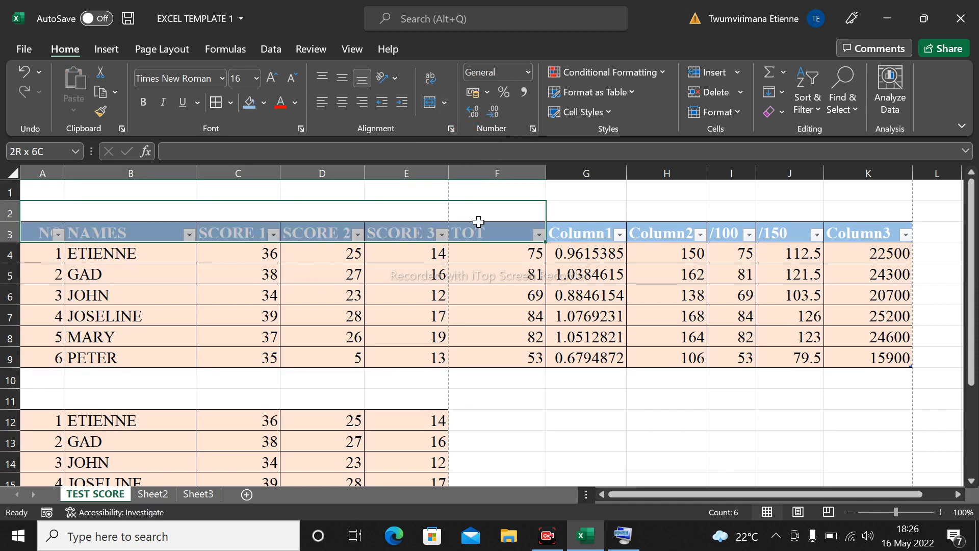
left_click(477, 210)
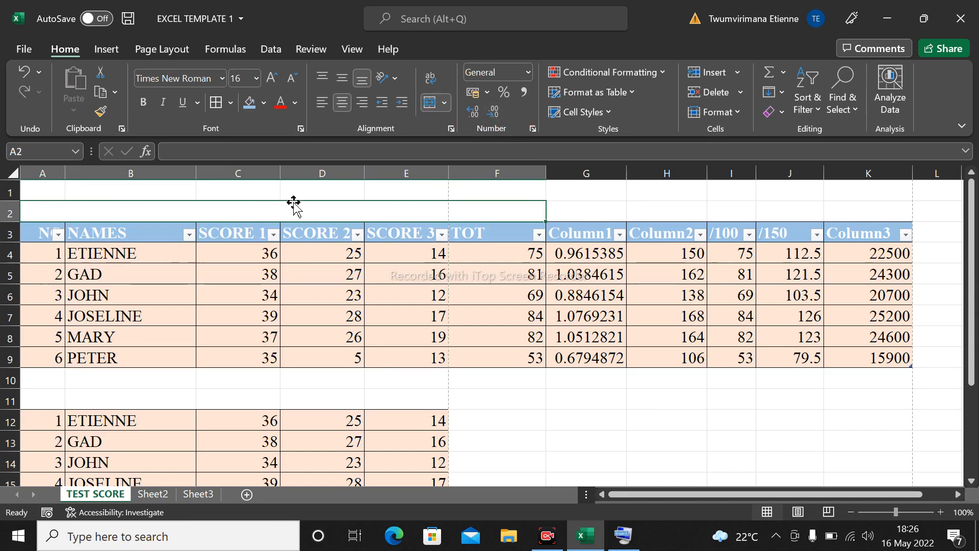
- Unmerge the cells A2:F2, and merge and center A2:K2 across the full width of the table
left_click(451, 110)
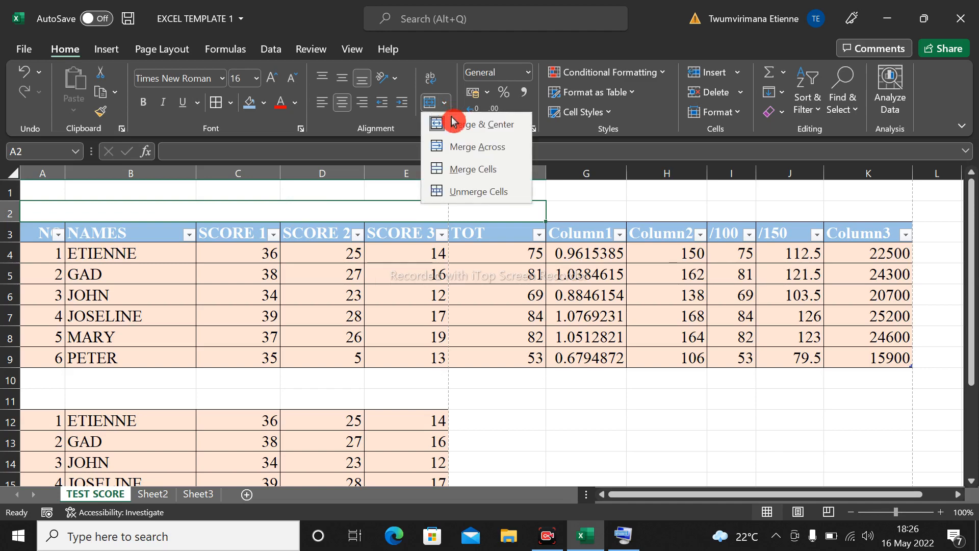
left_click(466, 191)
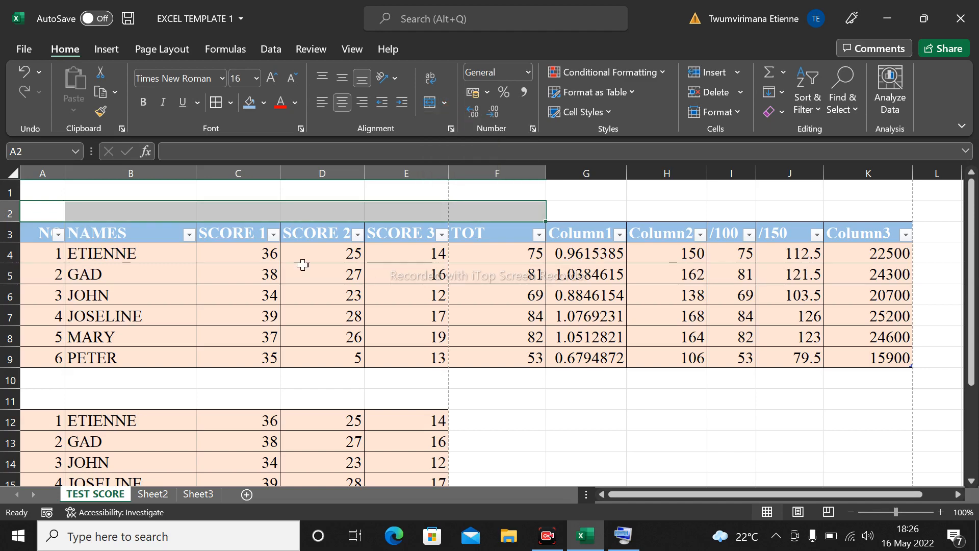
left_click(454, 294)
left_click_drag(35, 214, 859, 218)
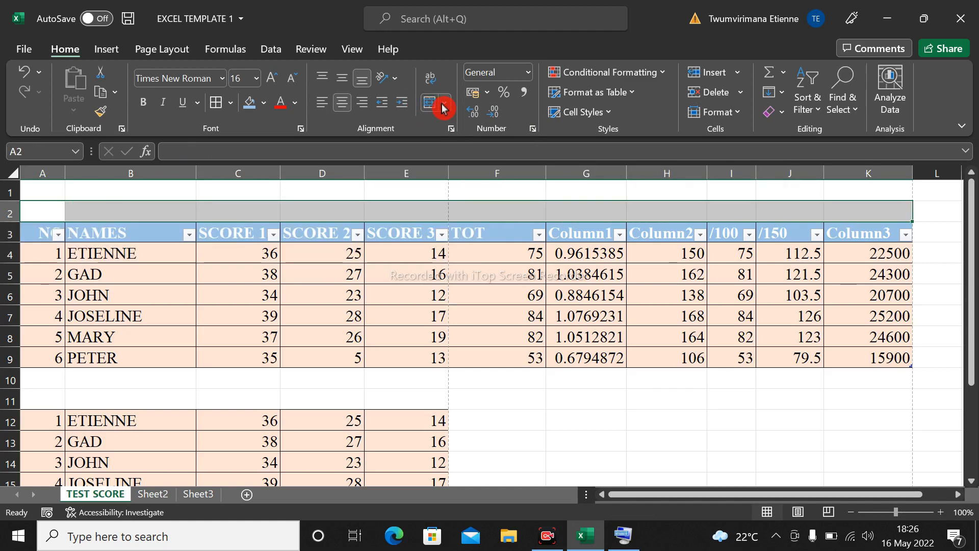
left_click(444, 103)
left_click(469, 132)
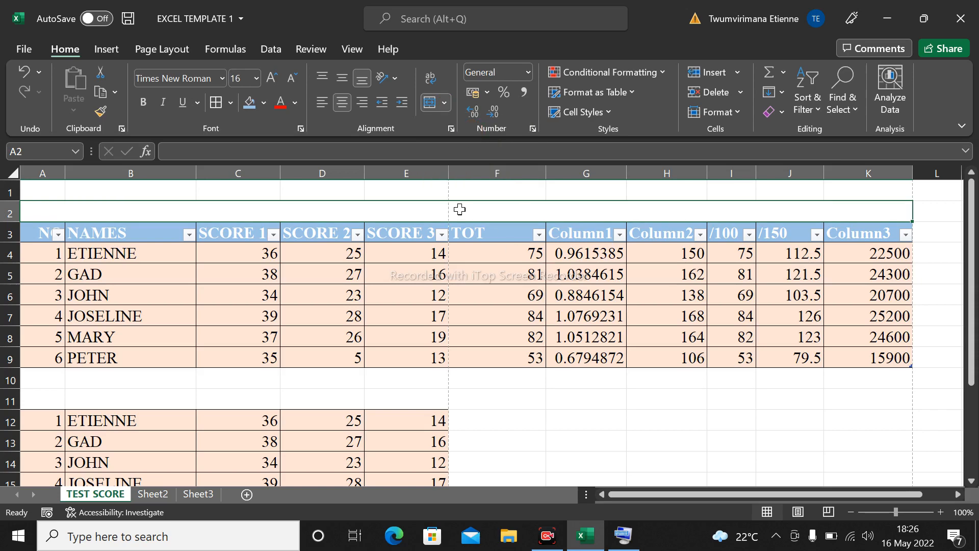
- Enter the title "TEMPLATE 1 EXCEL COURSE FOR BIGINERS" in the merged cell above the table
double_click(427, 210)
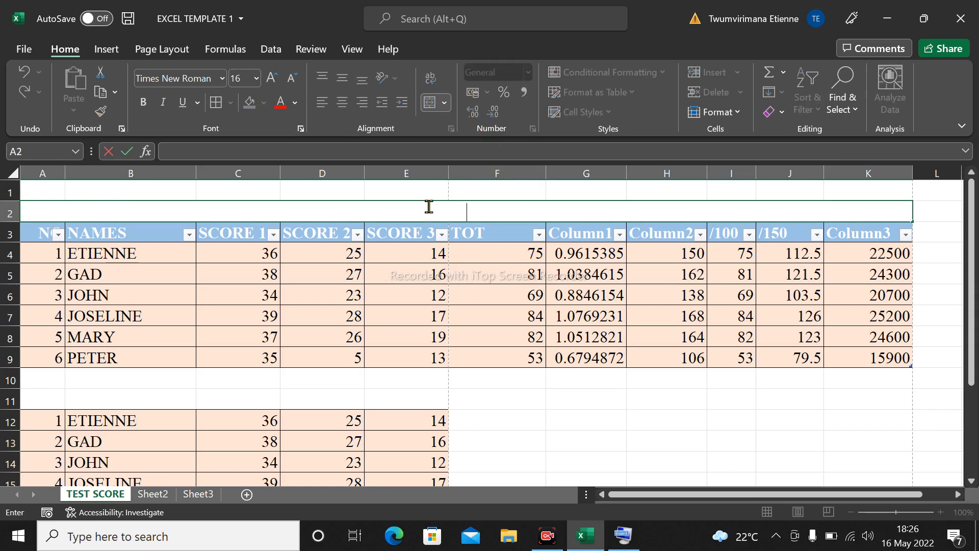
type("TEMPL")
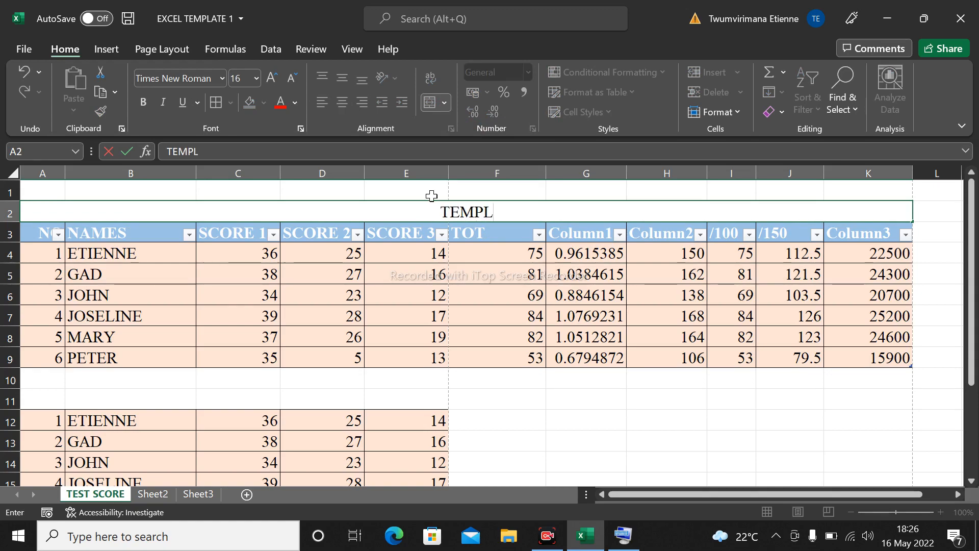
type("ATE")
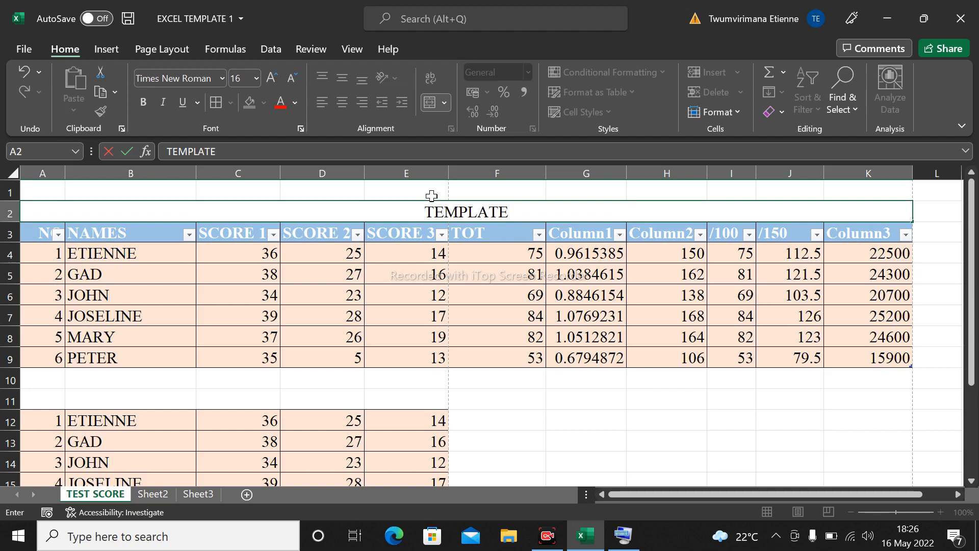
type(" 1")
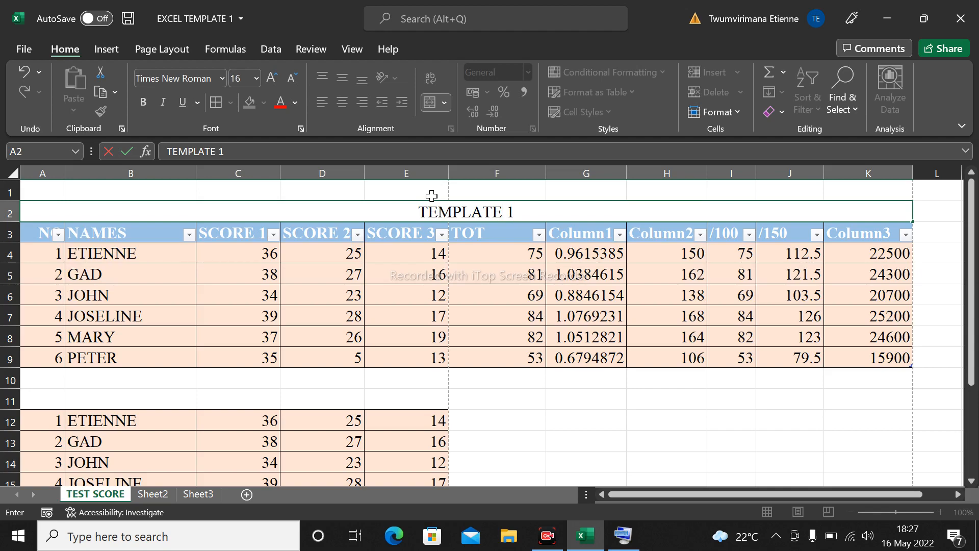
type(" EXC")
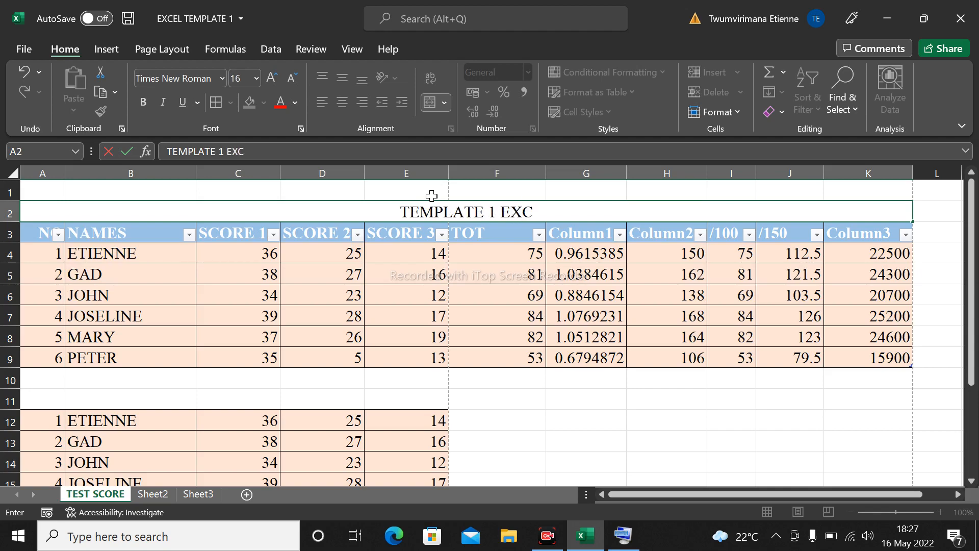
type("EL")
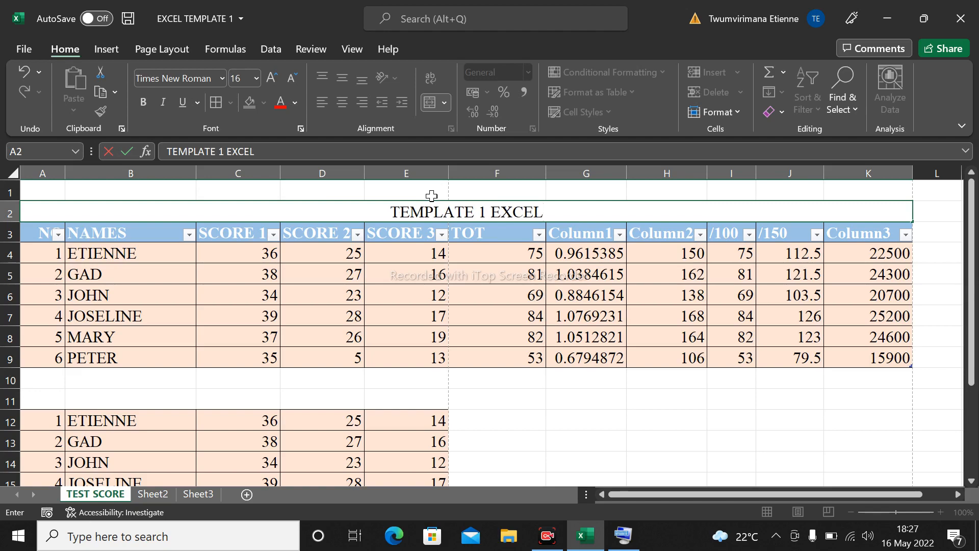
type(" COURSE ")
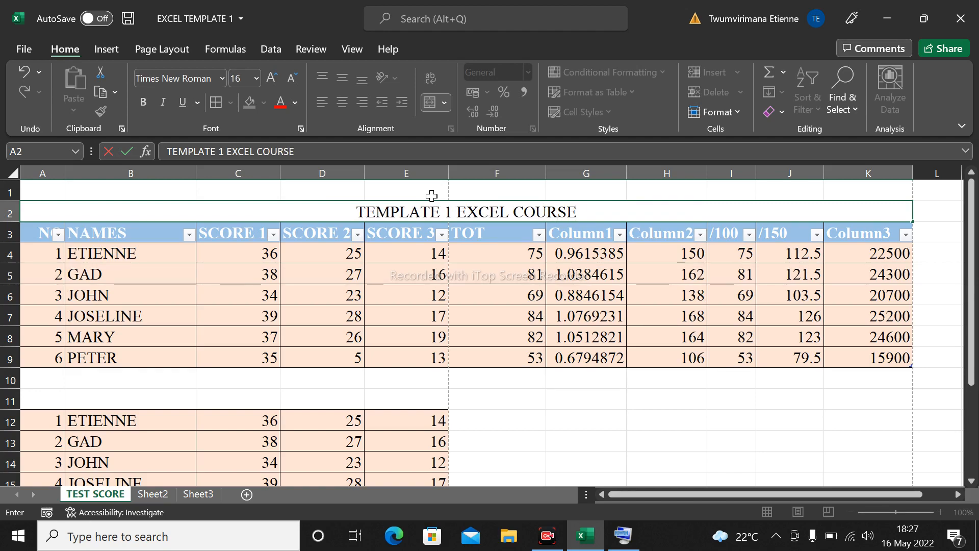
type("FOR B")
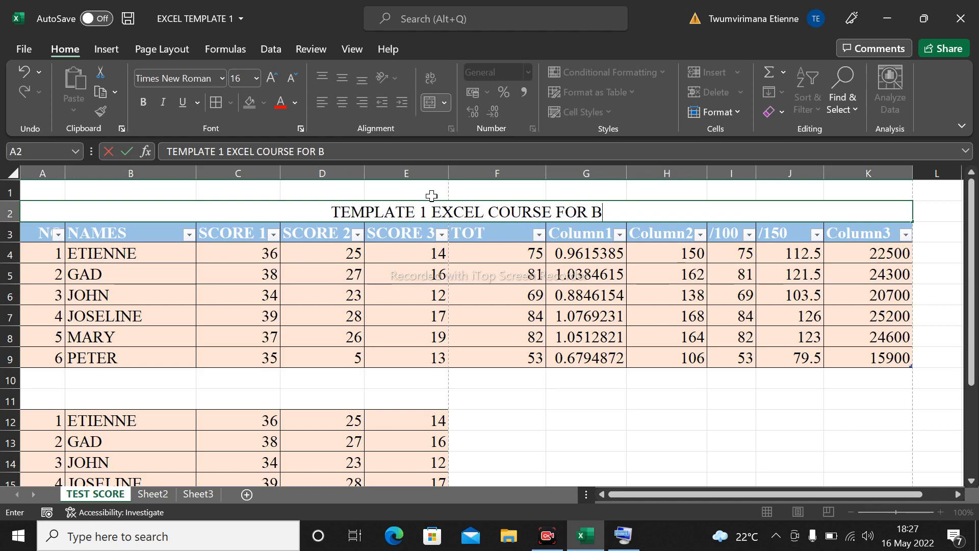
type("IGINERS")
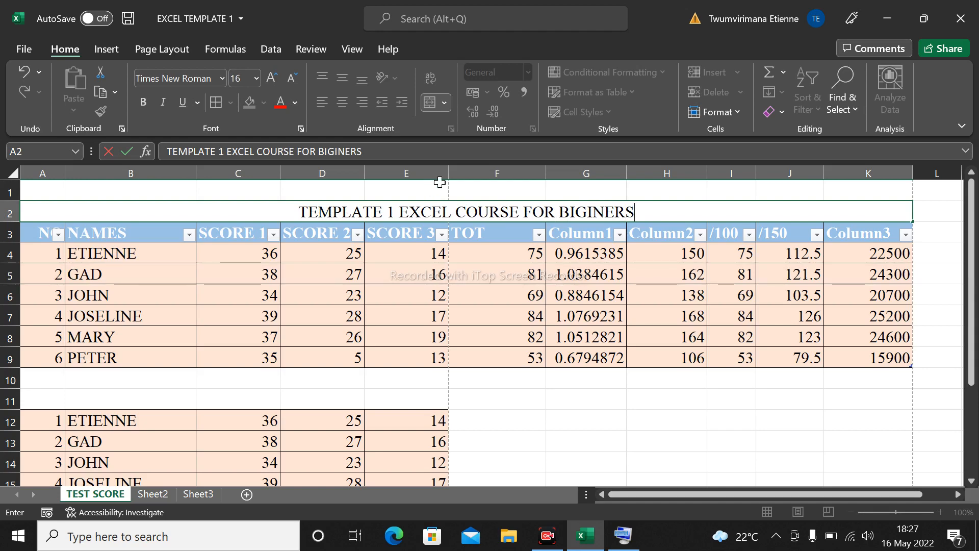
left_click(529, 311)
left_click(601, 384)
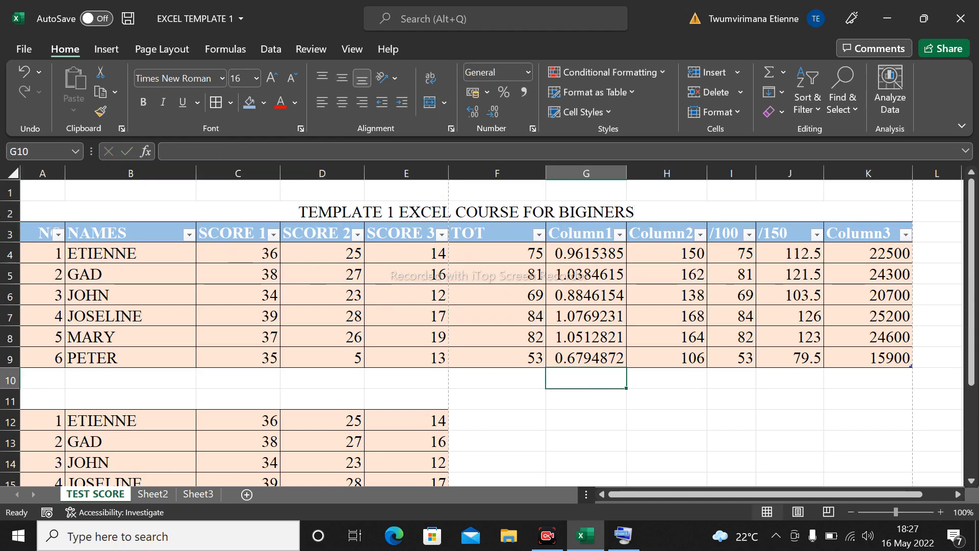
left_click(493, 214)
left_click(644, 425)
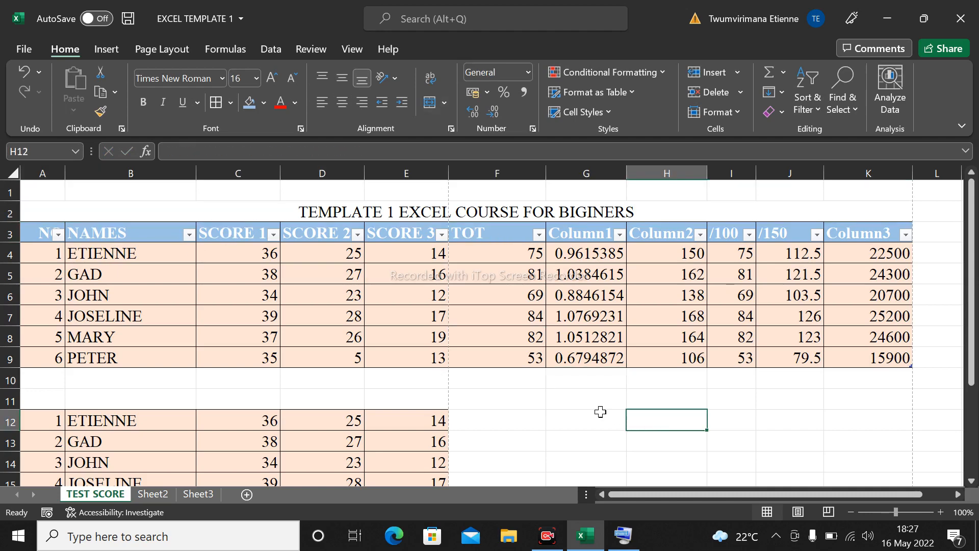
left_click(163, 206)
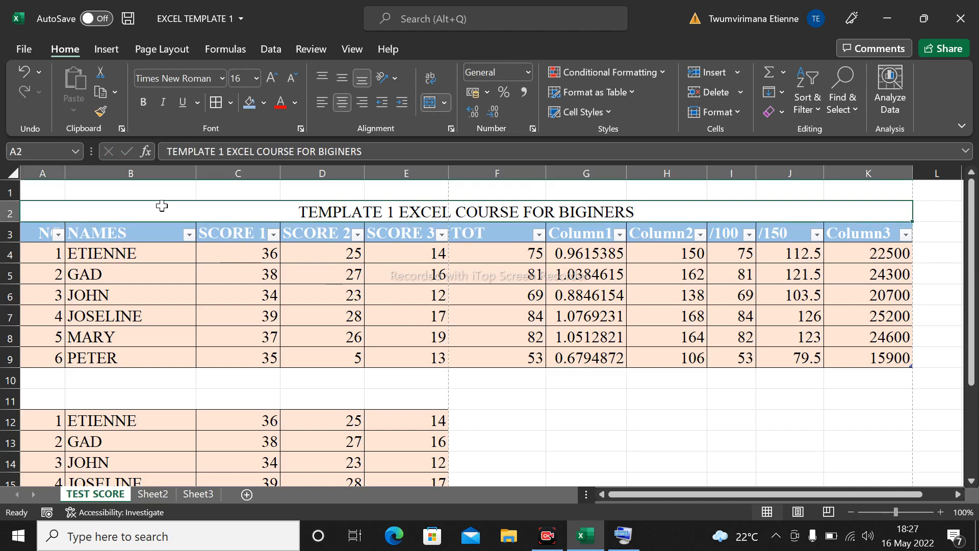
left_click(663, 415)
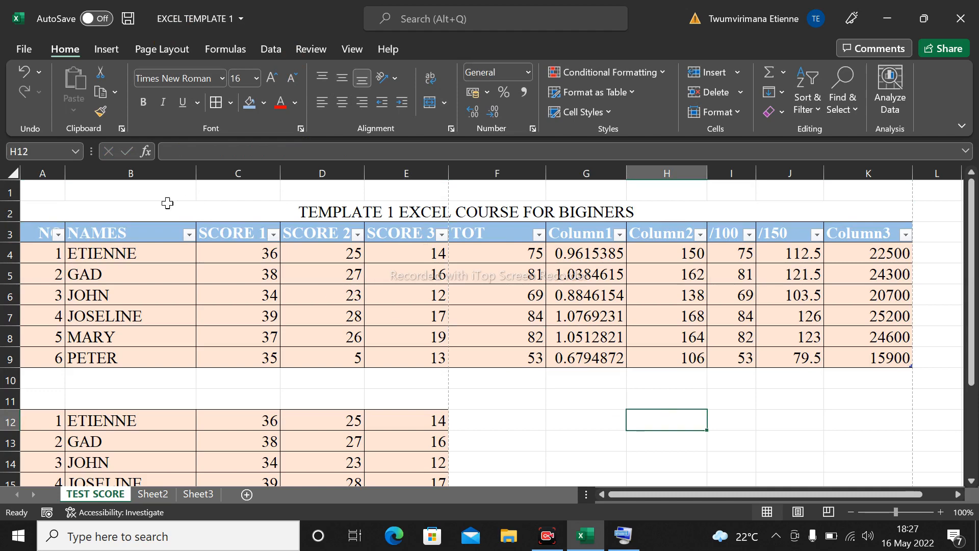
- Apply thick outside borders to the merged title cell in row 2
left_click(44, 212)
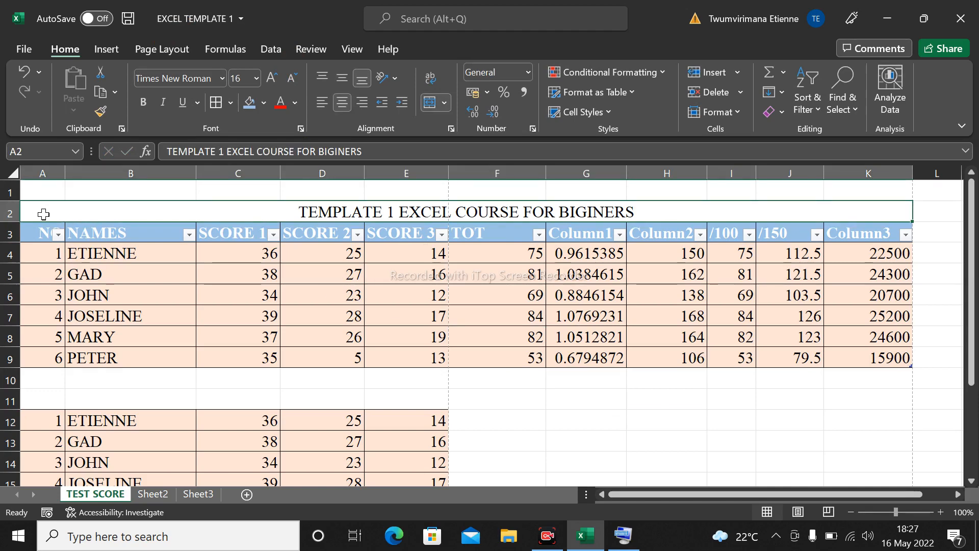
left_click(234, 106)
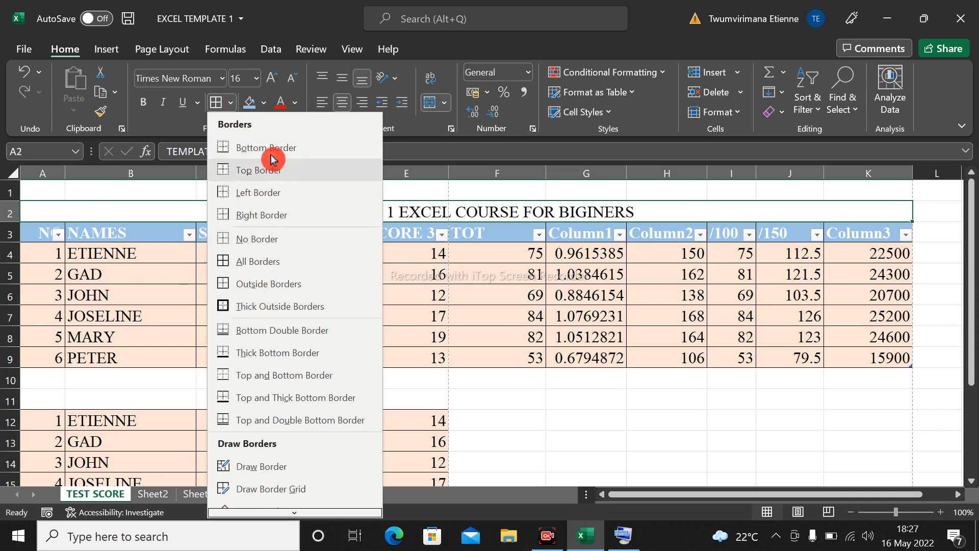
left_click(273, 306)
left_click(607, 369)
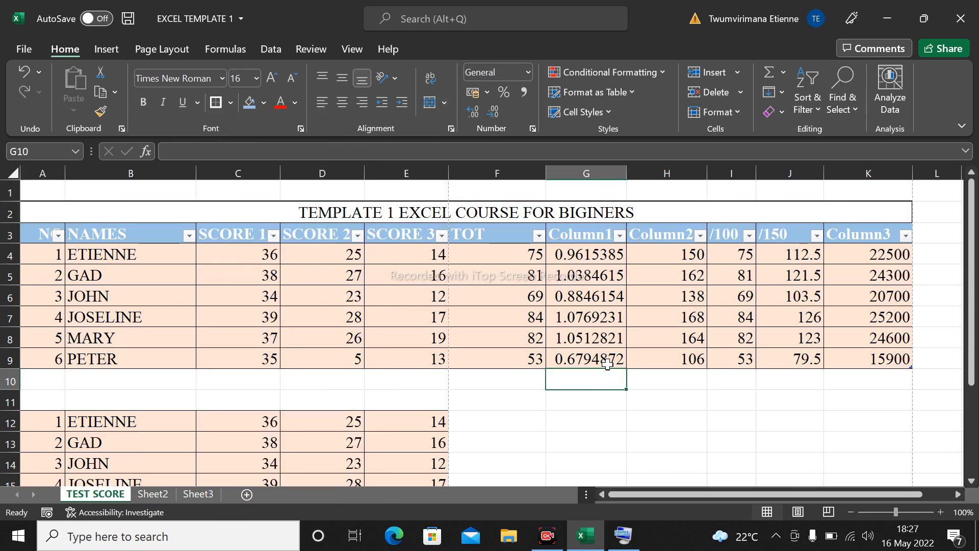
double_click(317, 209)
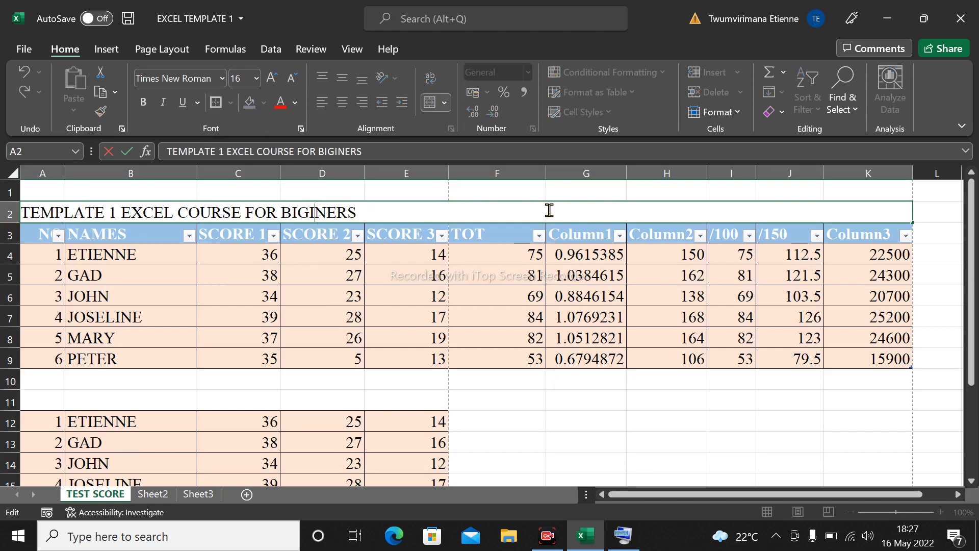
left_click_drag(442, 210, 8, 204)
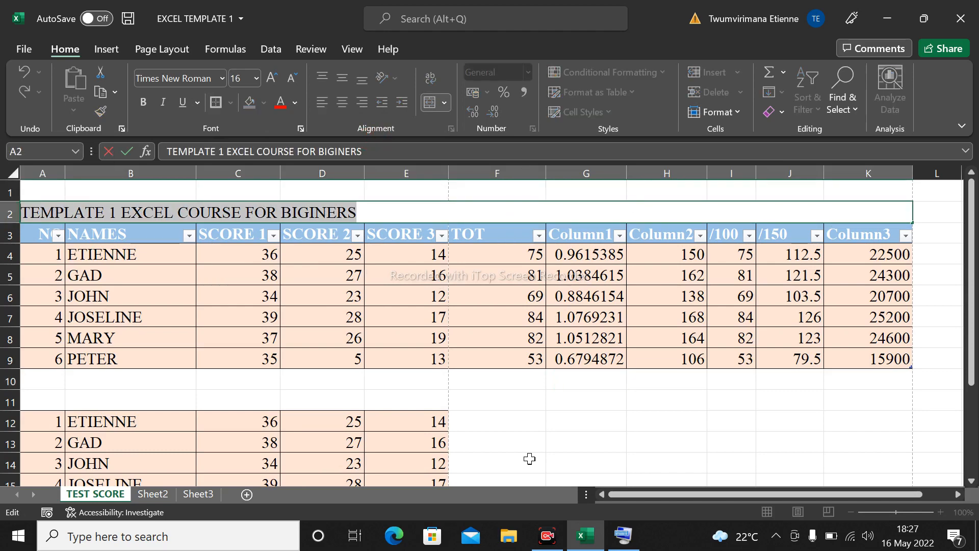
left_click(533, 422)
- Fill the merged title cell in row 2 with the standard light blue color
left_click(308, 210)
left_click(263, 107)
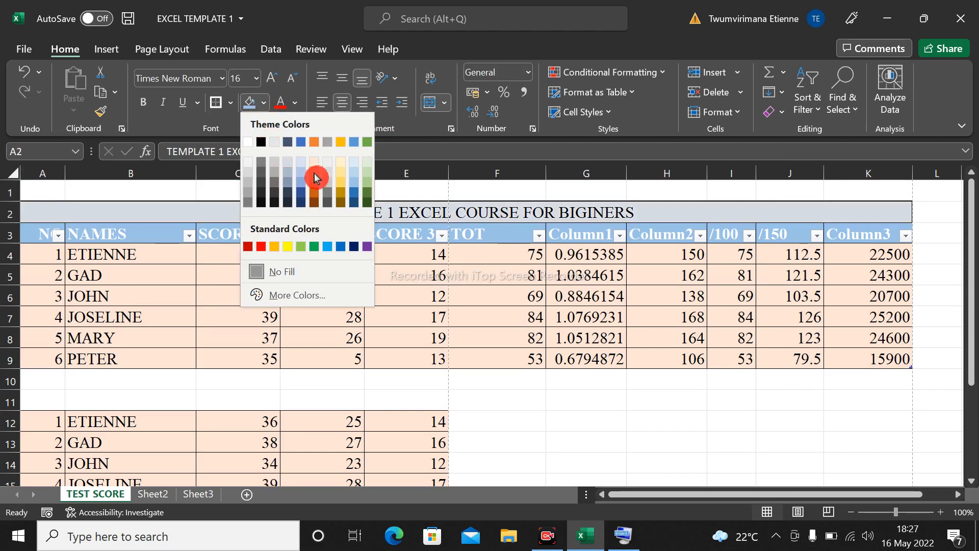
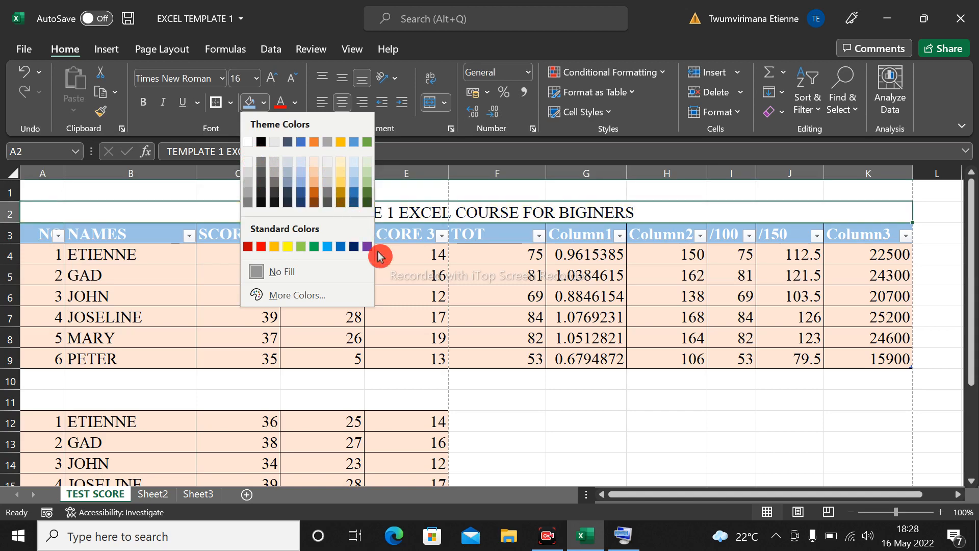
left_click(328, 247)
left_click(577, 463)
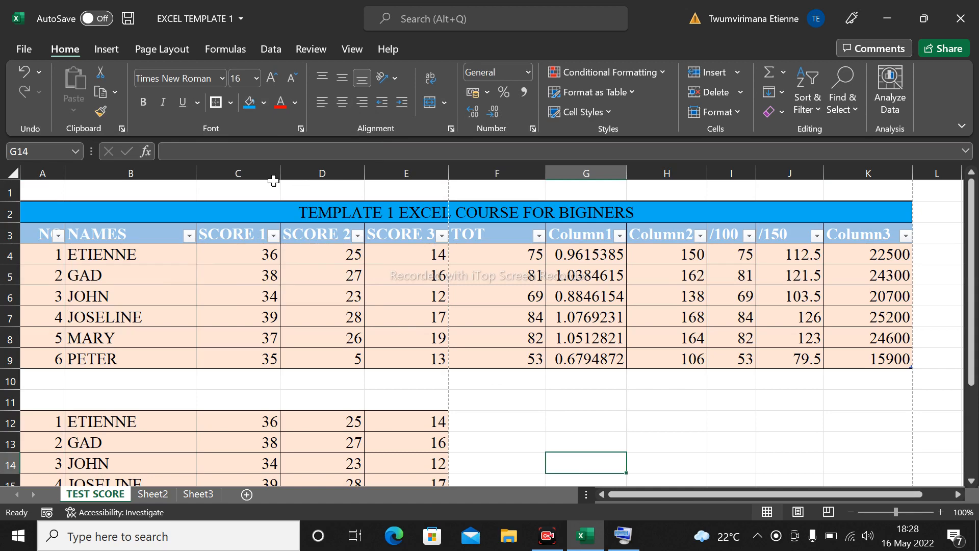
- Make the title text in row 2 bold and save the workbook
left_click(239, 219)
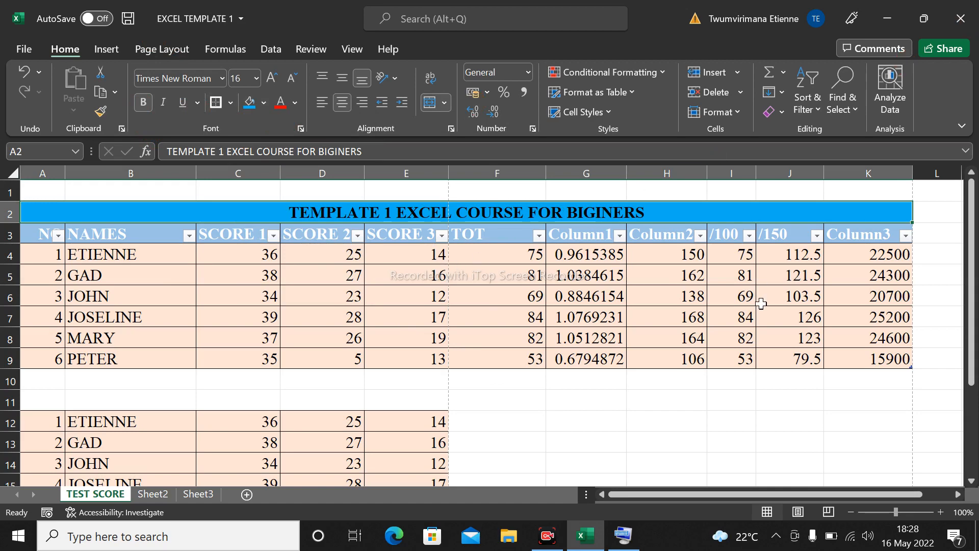
left_click(295, 103)
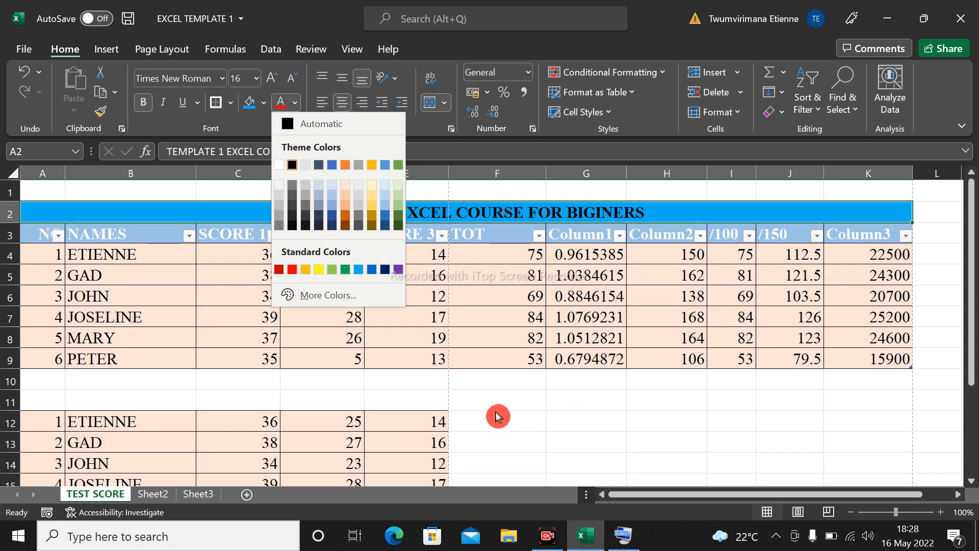
left_click(539, 425)
left_click(128, 18)
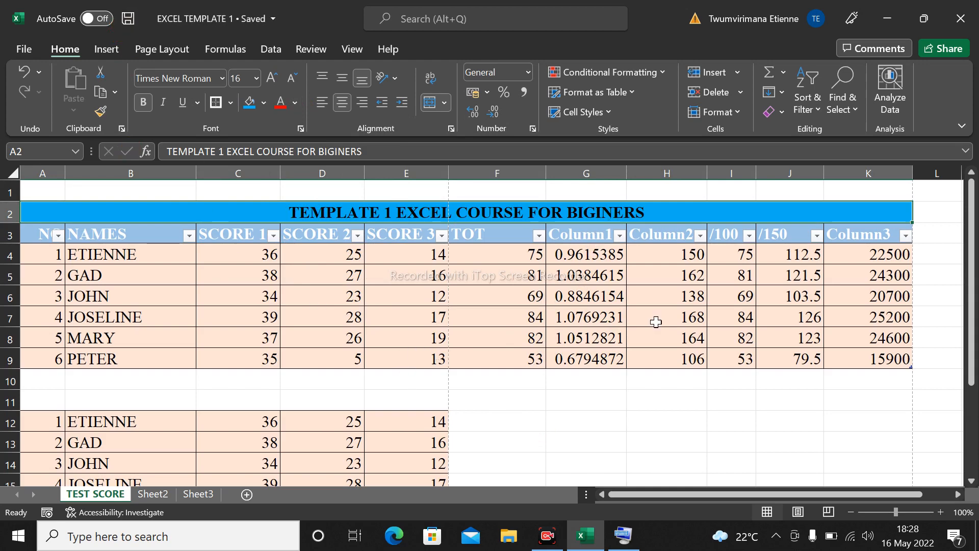
left_click(478, 434)
scroll(536, 418, "down", 2)
scroll(545, 406, "up", 2)
scroll(464, 357, "down", 3)
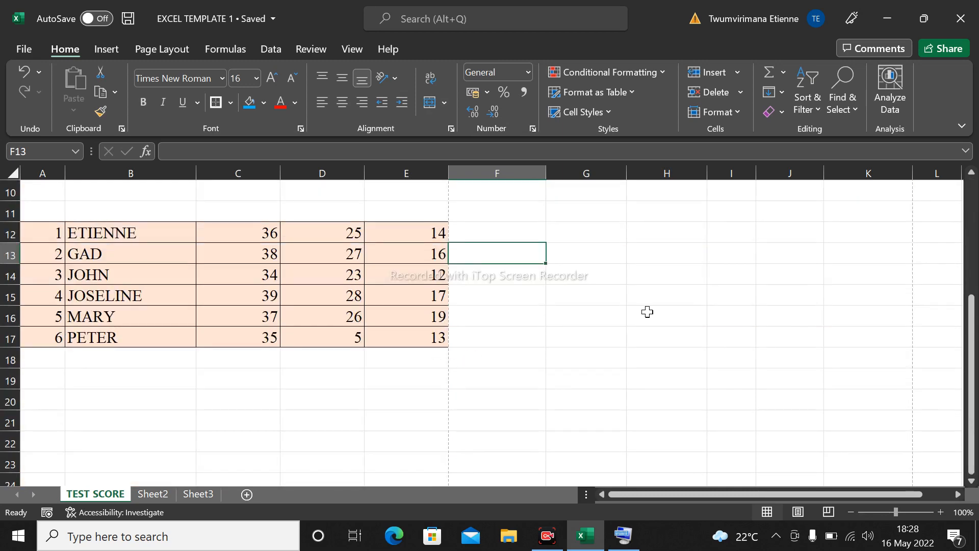
left_click(530, 314)
left_click(363, 468)
left_click(216, 386)
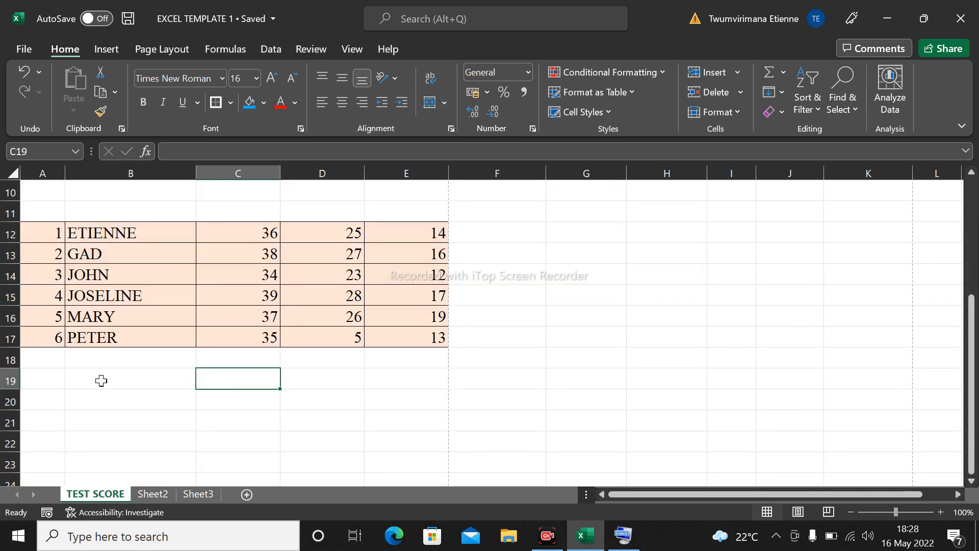
left_click(101, 381)
left_click(28, 369)
left_click(173, 383)
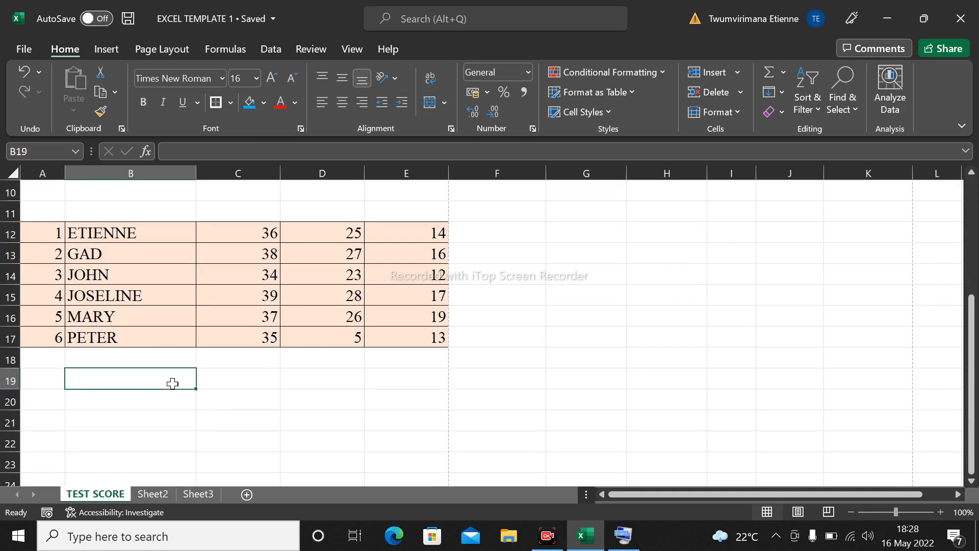
- Move the copied score rows from A12:E17 to start at F12 using cut and paste
left_click_drag(35, 236, 384, 342)
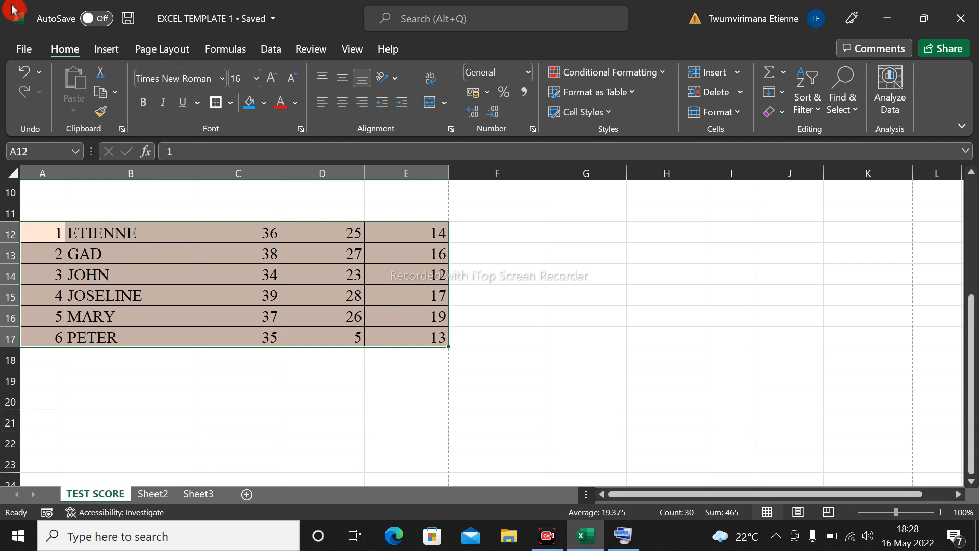
left_click(104, 77)
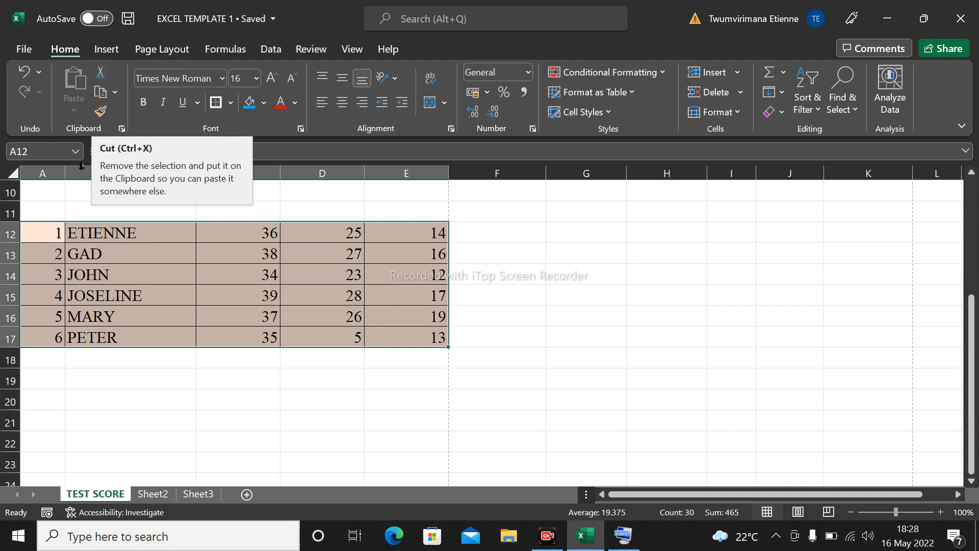
key("ctrl+x")
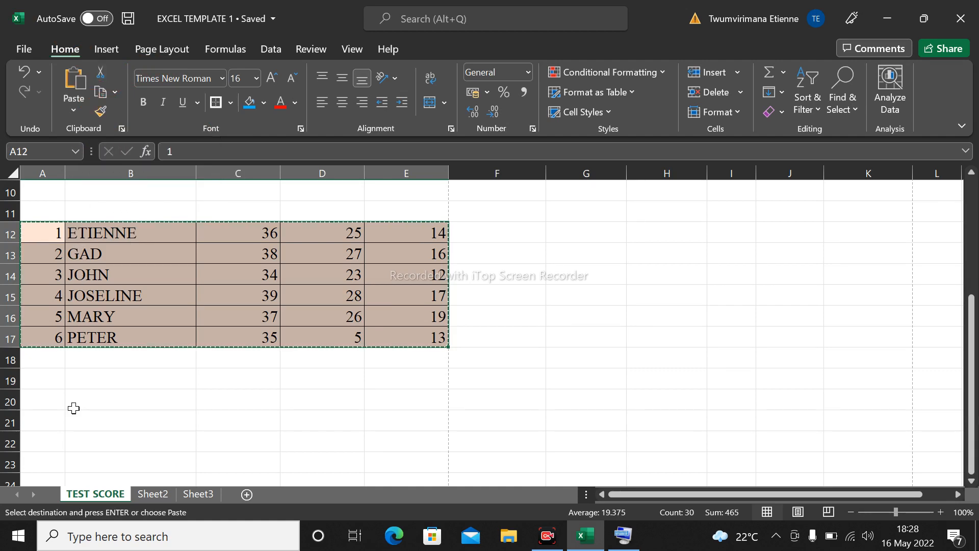
left_click(530, 227)
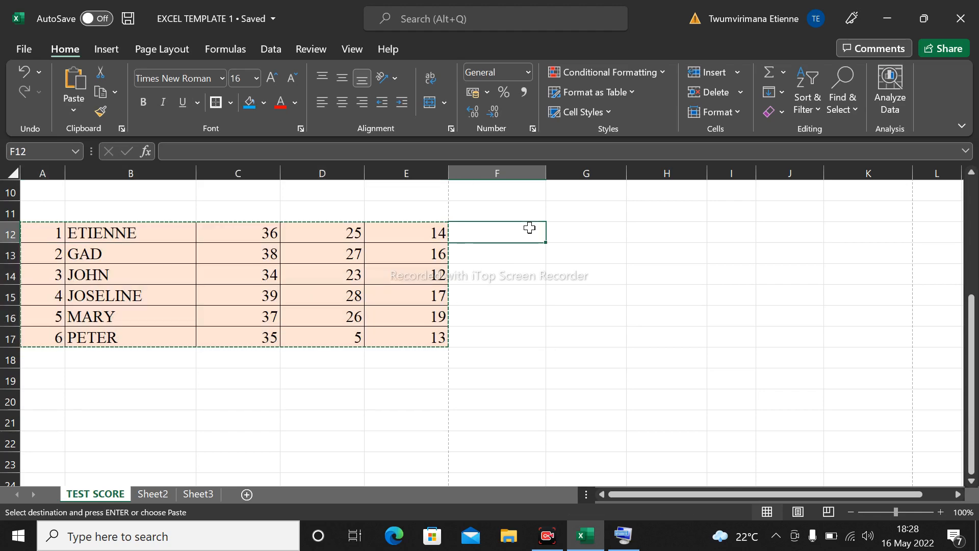
key("ctrl+v")
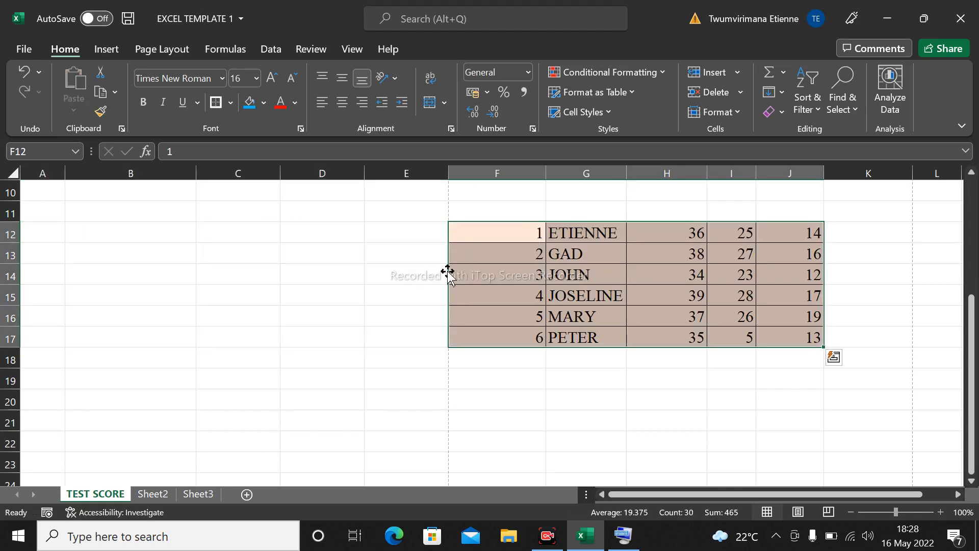
left_click(352, 280)
scroll(311, 372, "up", 3)
scroll(6, 378, "down", 3)
scroll(6, 378, "up", 3)
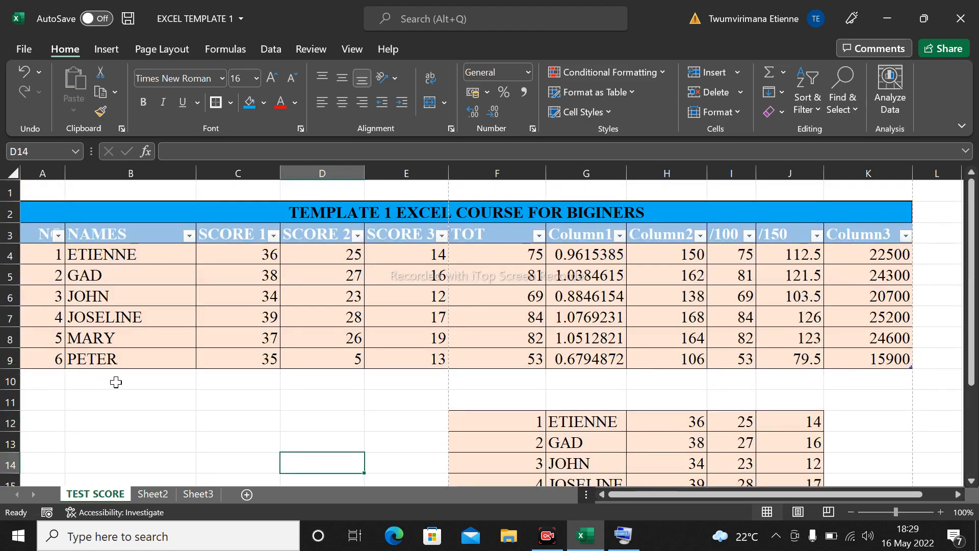
scroll(127, 382, "down", 4)
scroll(153, 378, "up", 3)
scroll(242, 341, "down", 4)
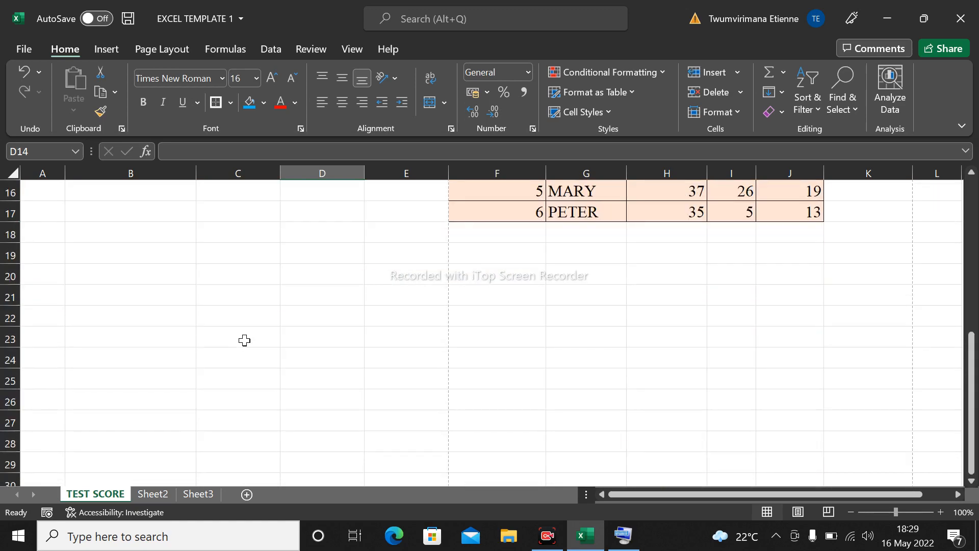
scroll(260, 330, "up", 3)
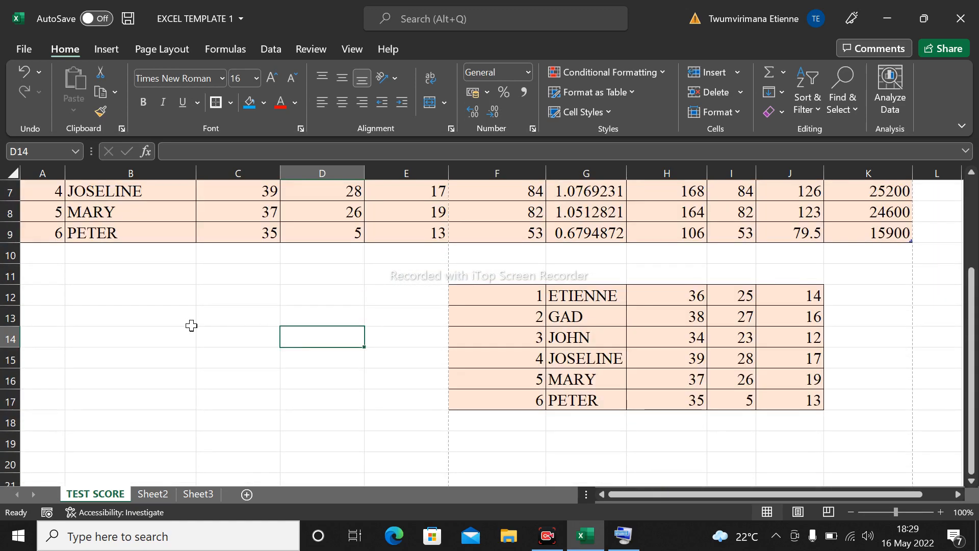
scroll(192, 325, "down", 2)
left_click(366, 332)
left_click(847, 401)
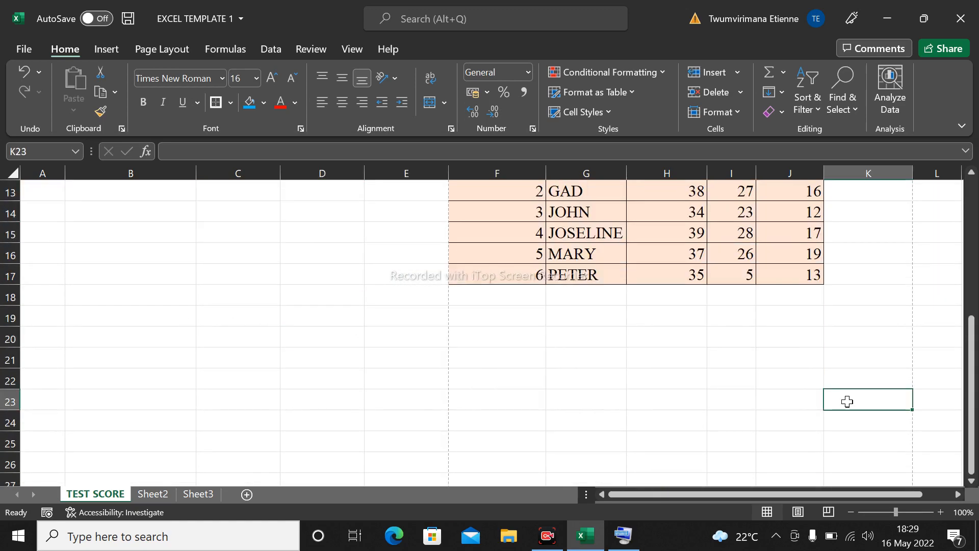
scroll(378, 346, "up", 4)
scroll(196, 389, "down", 1)
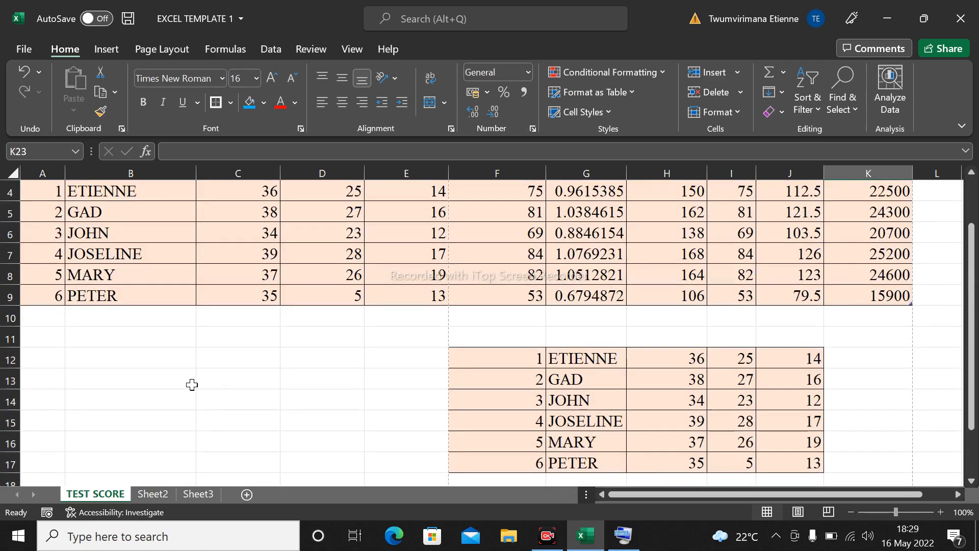
left_click(159, 363)
left_click(170, 413)
left_click_drag(234, 421, 234, 400)
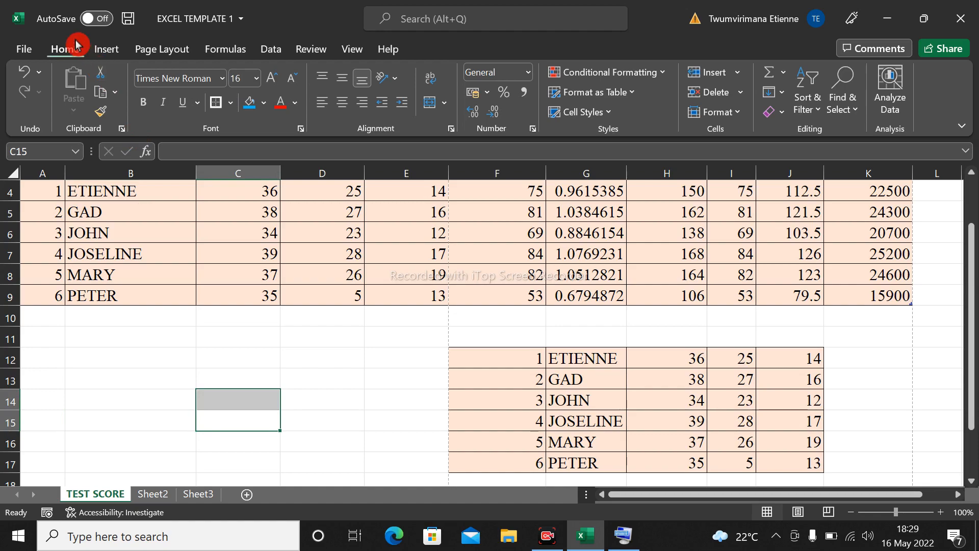
left_click(301, 387)
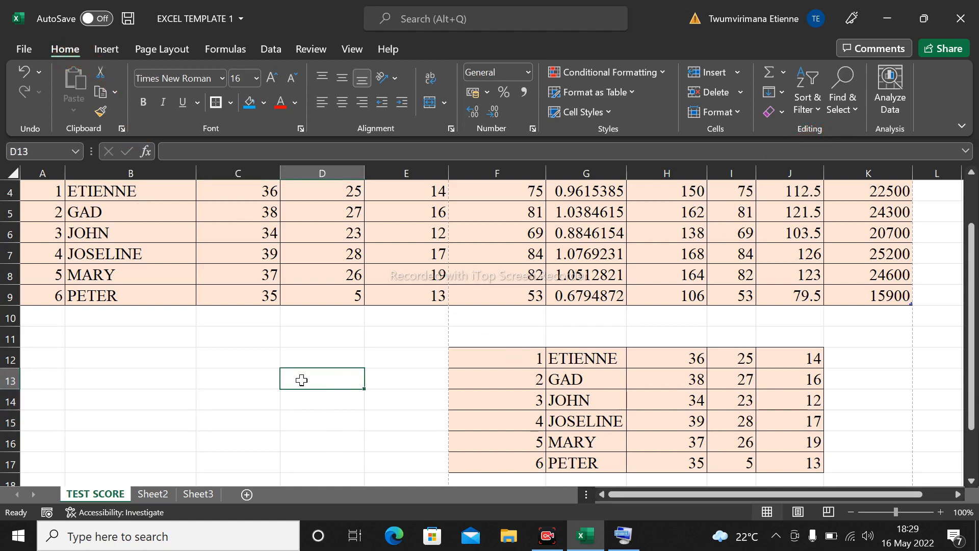
left_click(225, 393)
left_click(418, 417)
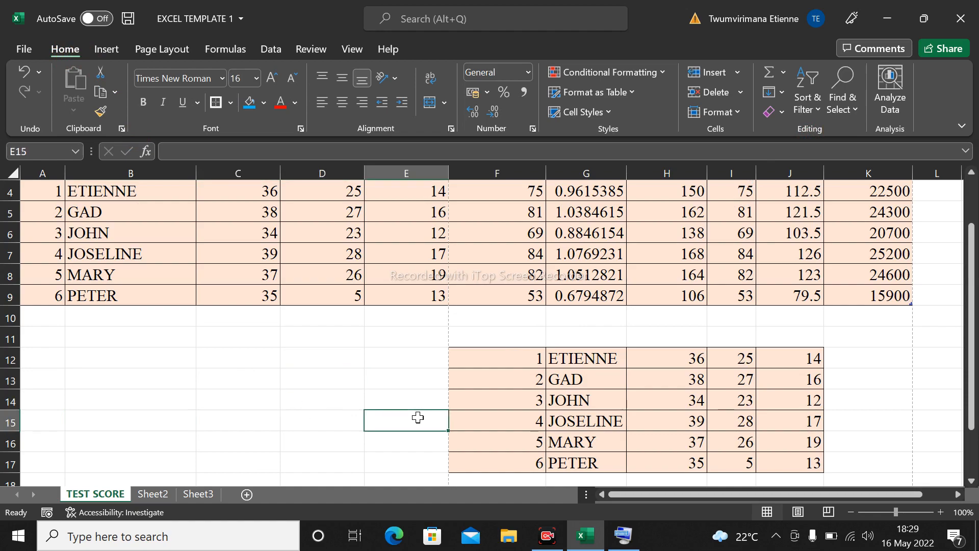
left_click_drag(230, 412, 232, 401)
left_click(100, 49)
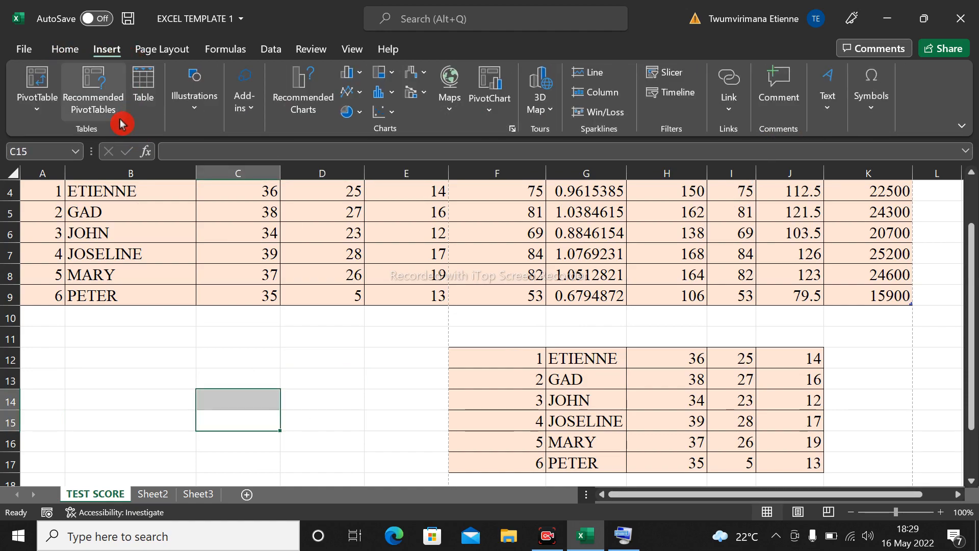
scroll(275, 293, "down", 1)
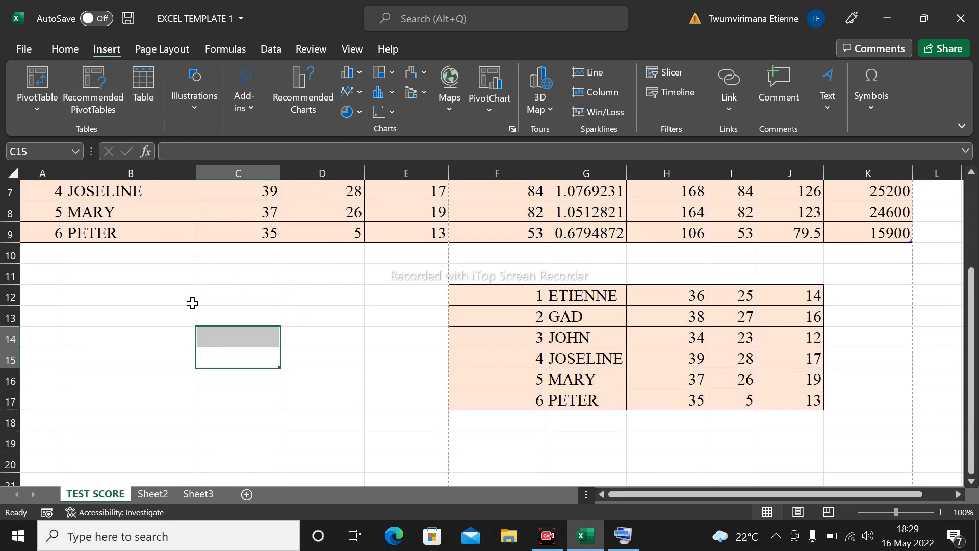
scroll(389, 405, "down", 2)
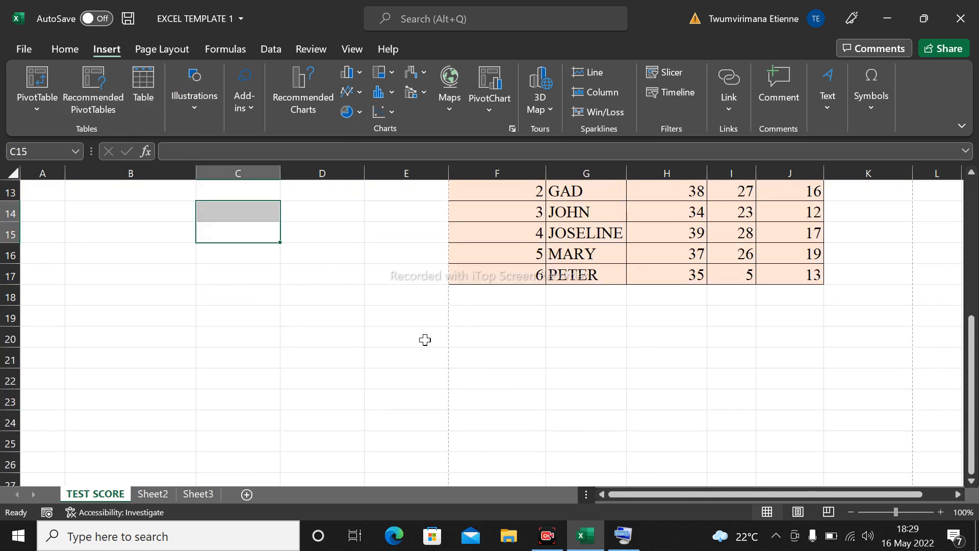
left_click(330, 332)
scroll(510, 398, "up", 1)
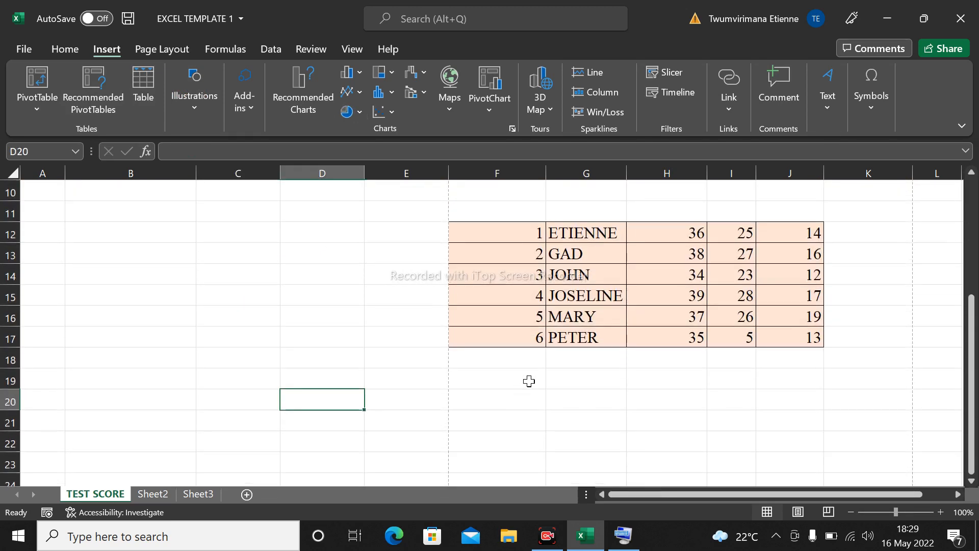
- Narrow column F slightly and copy the names and first scores in G12:H17 to cells starting at B18
left_click_drag(540, 178, 523, 178)
left_click_drag(545, 233, 637, 334)
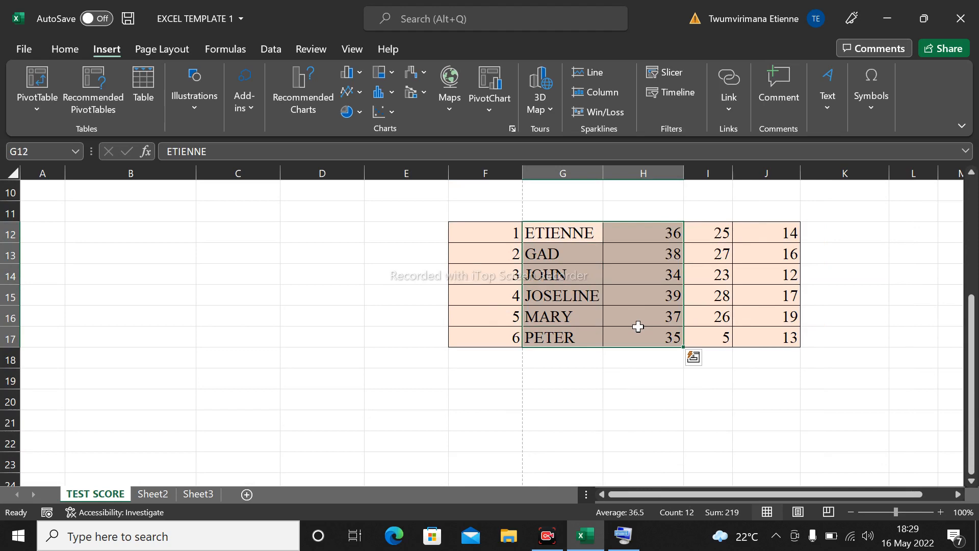
key("ctrl+c")
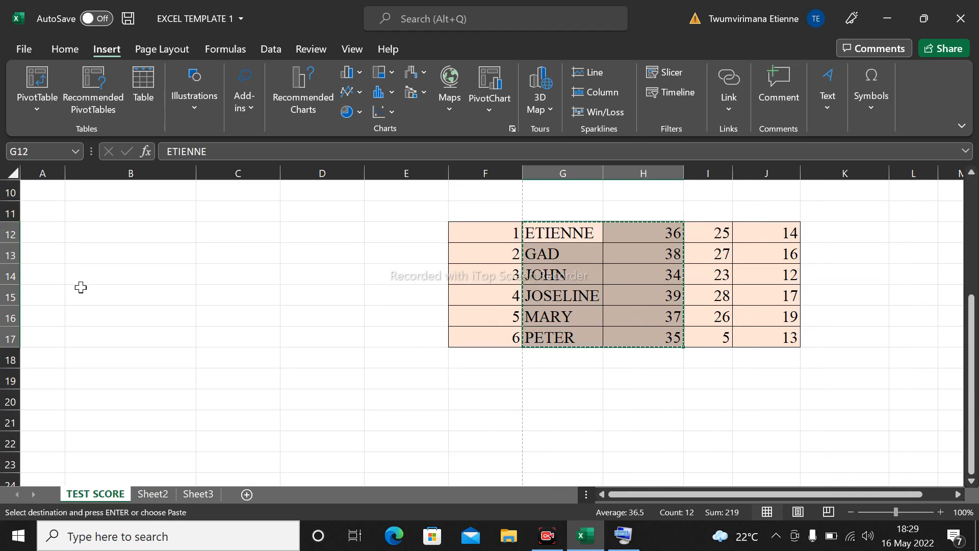
left_click(141, 363)
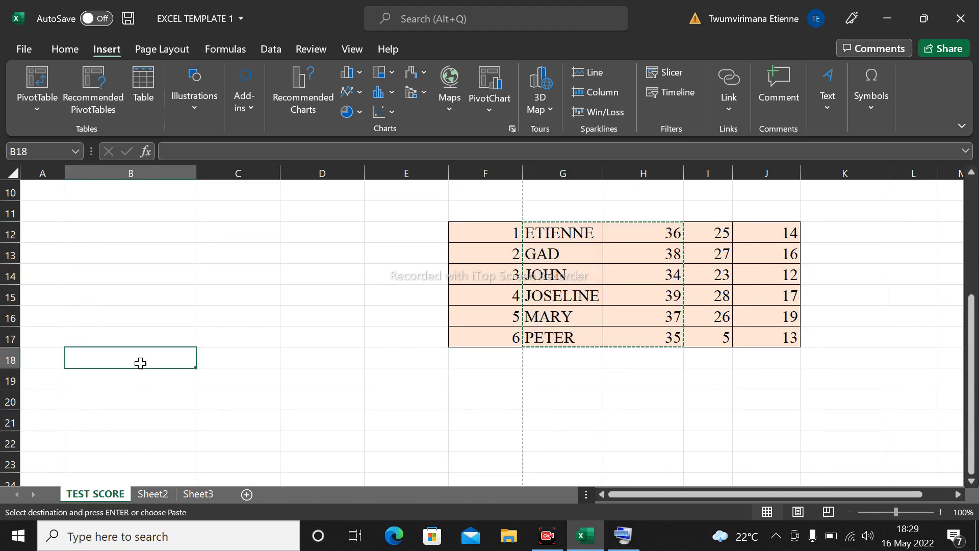
key("ctrl+v")
left_click_drag(464, 422, 434, 418)
left_click(335, 377)
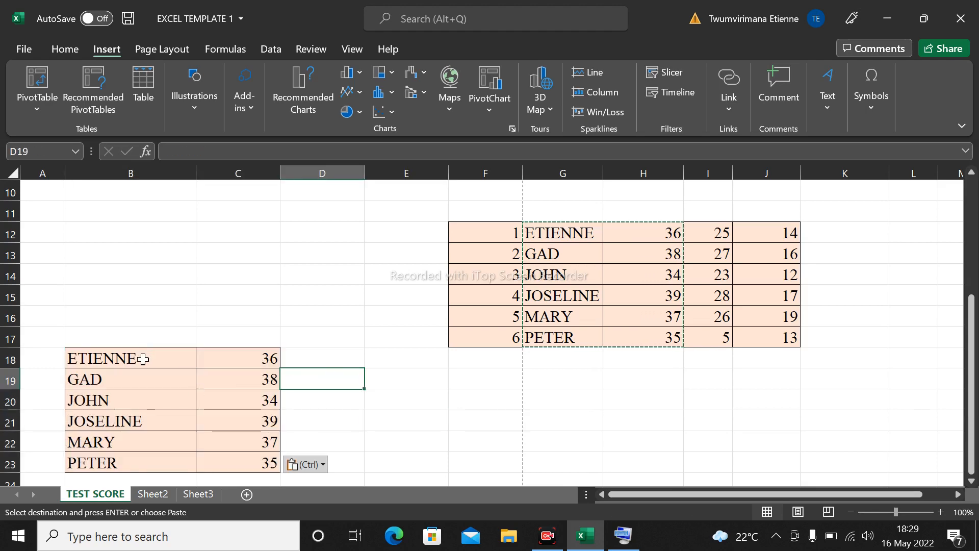
- Insert a 3-D clustered column chart from the names and scores in B18:C23
left_click_drag(143, 359, 218, 455)
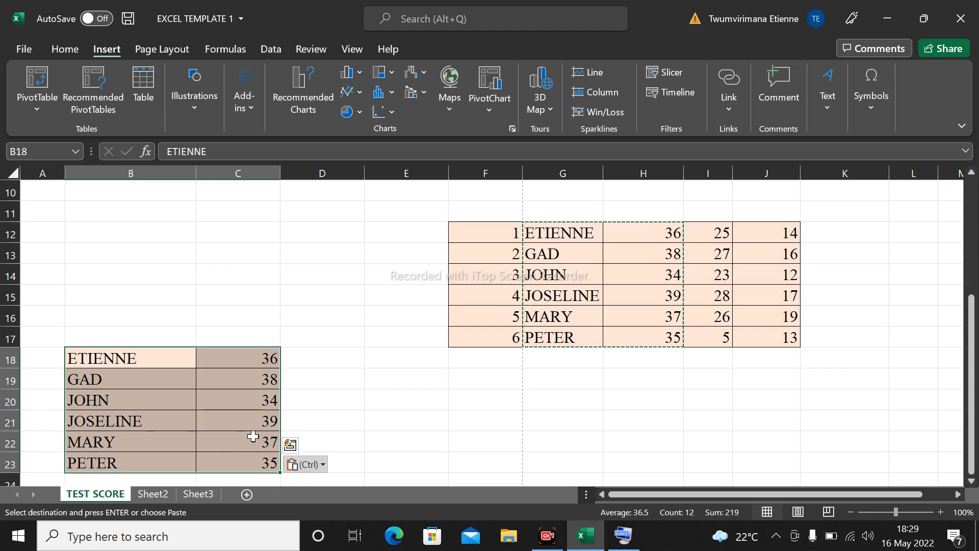
left_click(105, 54)
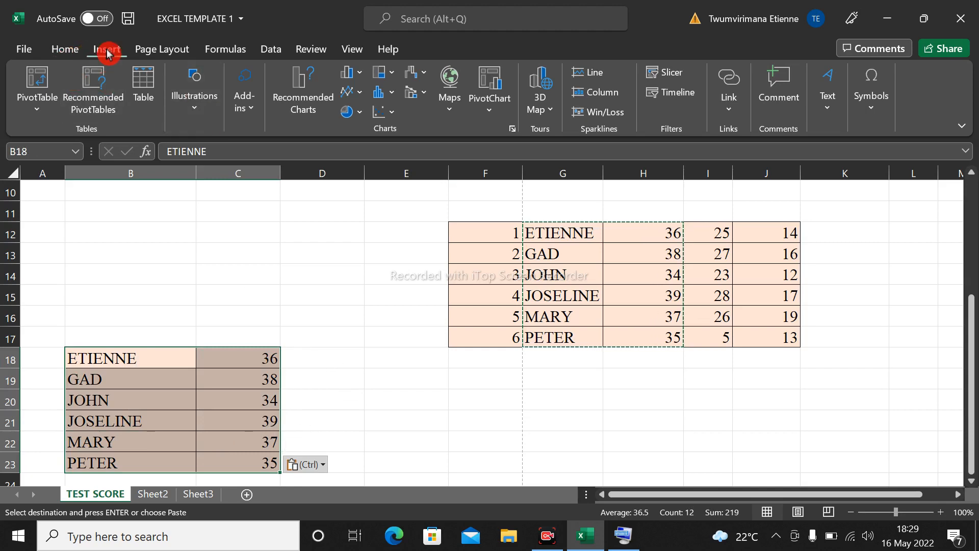
left_click(361, 76)
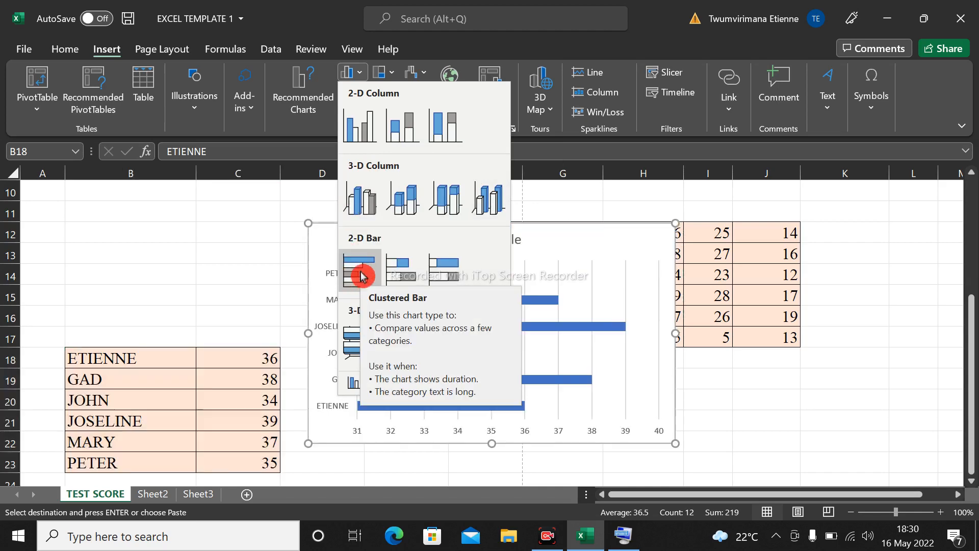
left_click(363, 199)
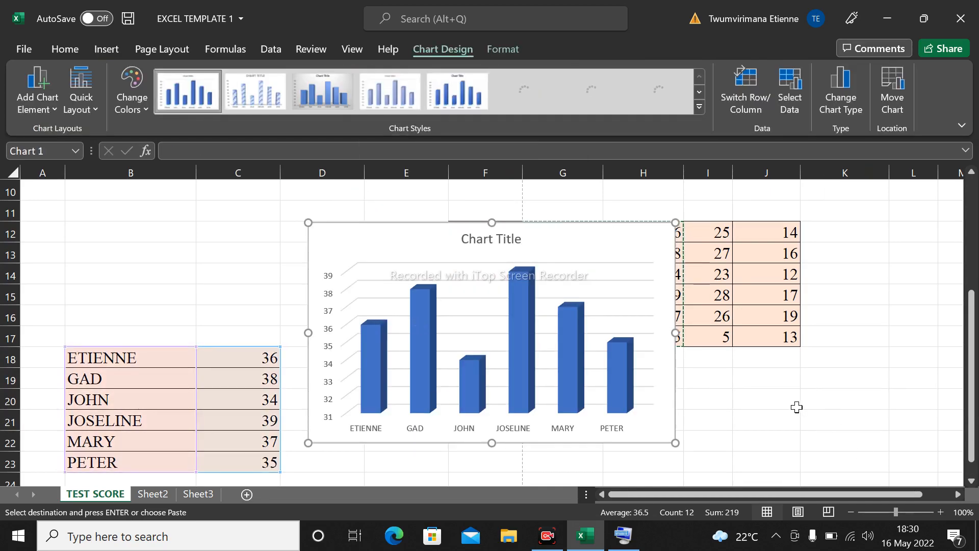
- Move the column chart slightly within the sheet, keeping it beside the copied names and scores
left_click(795, 403)
left_click(540, 273)
mouse_move(540, 274)
left_mouse_down()
mouse_move(538, 328)
mouse_move(505, 262)
mouse_move(374, 162)
mouse_move(255, 192)
mouse_move(328, 229)
mouse_move(552, 268)
left_mouse_up()
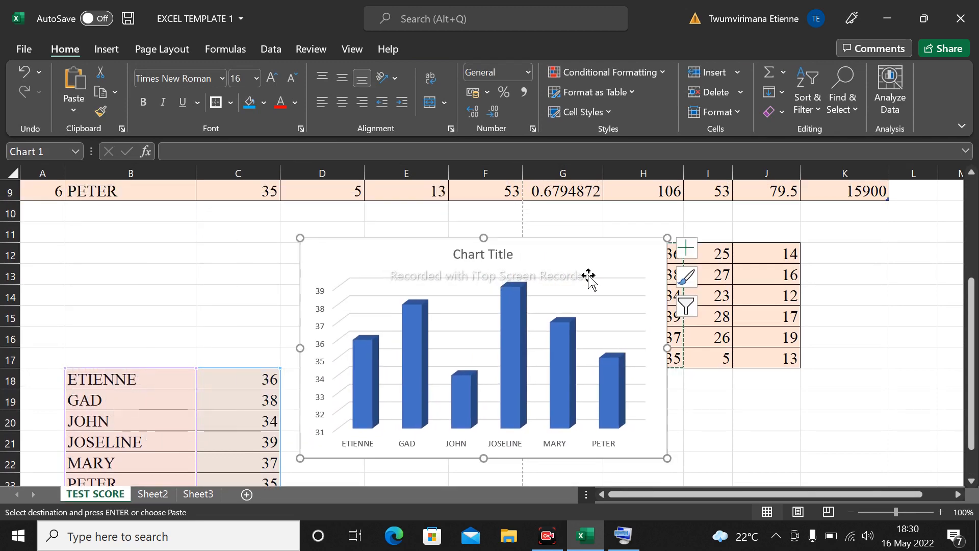
left_click(499, 372)
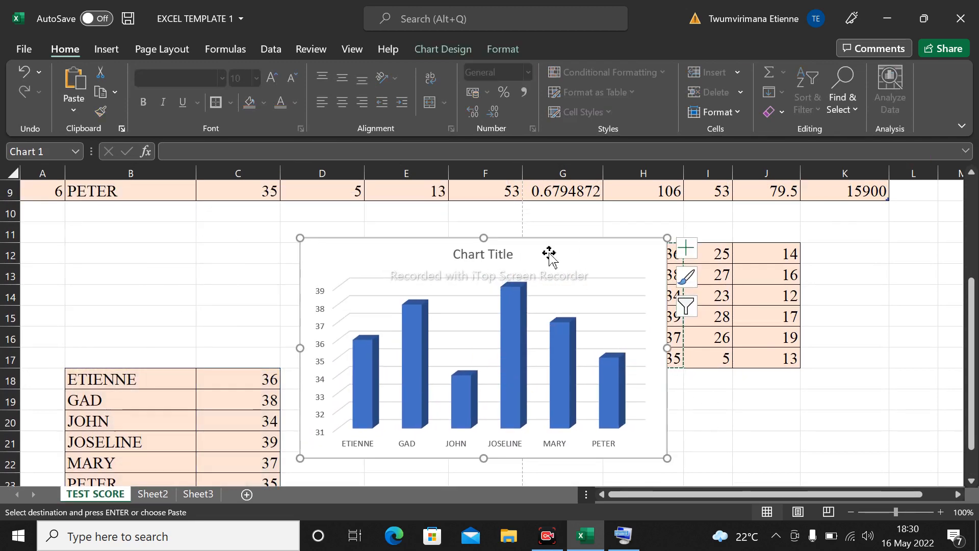
- Change the chart title to "SCORE FOR DIFFERENT TESTS"
left_click(493, 259)
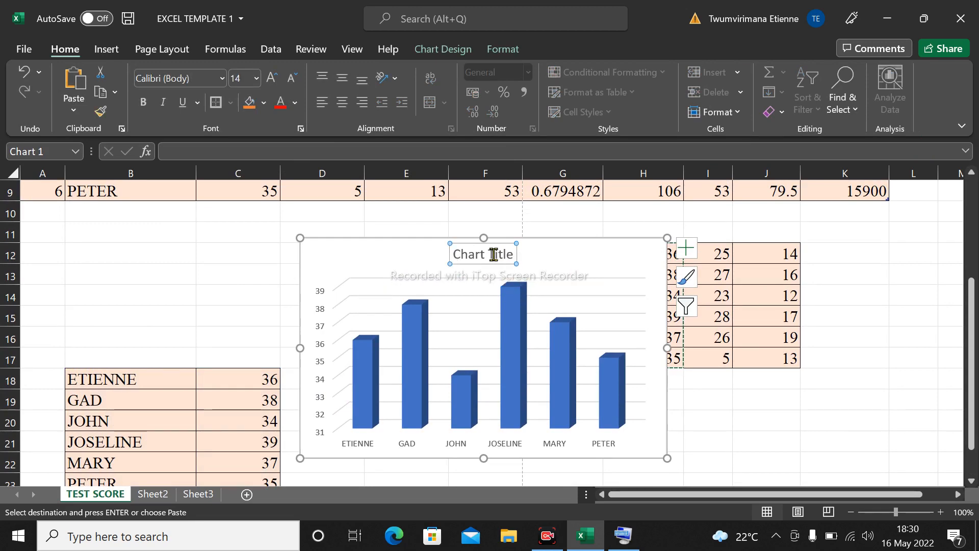
type("D")
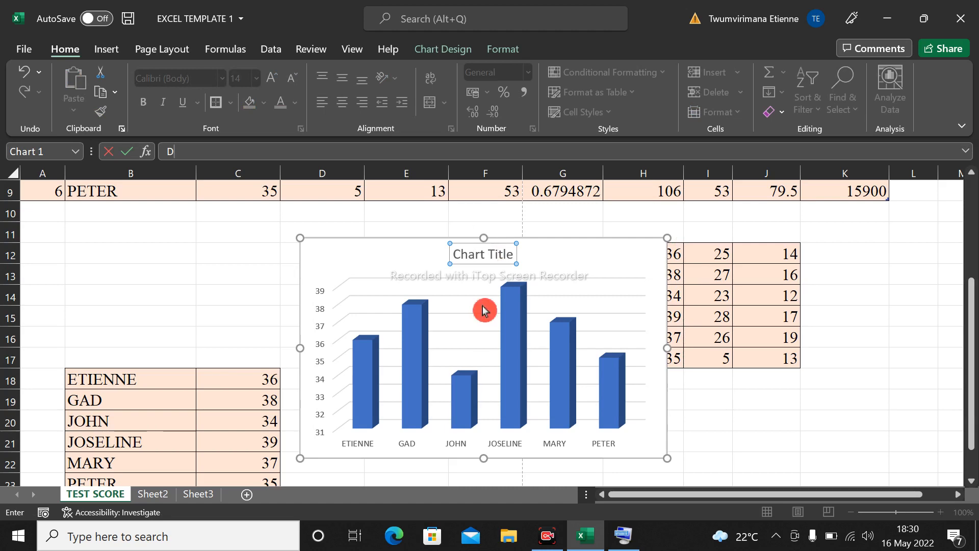
key("Return")
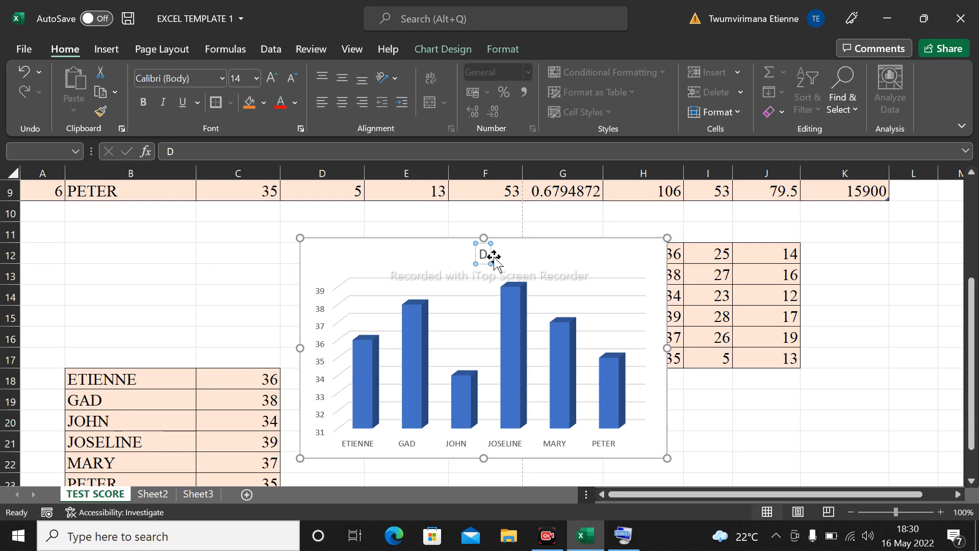
type("SCORE")
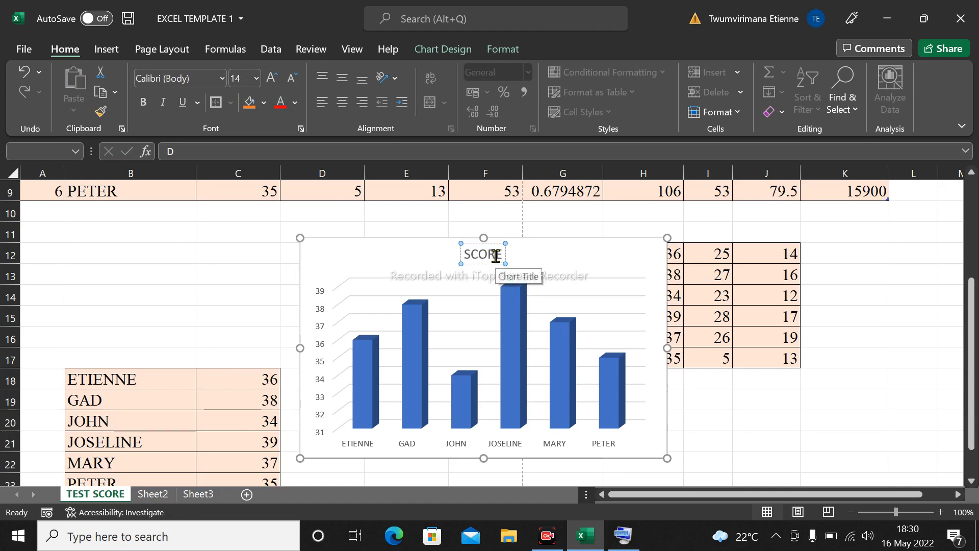
type(" F")
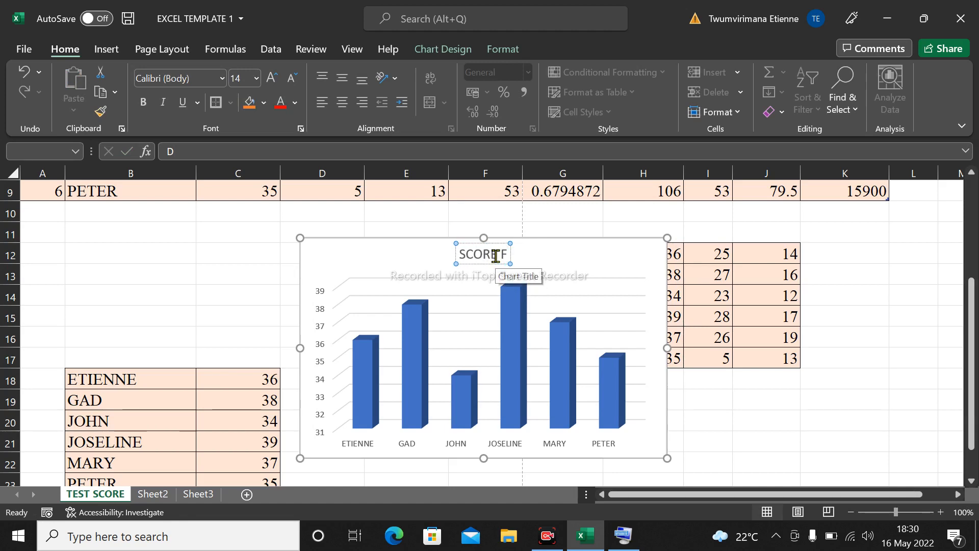
type("OR DI")
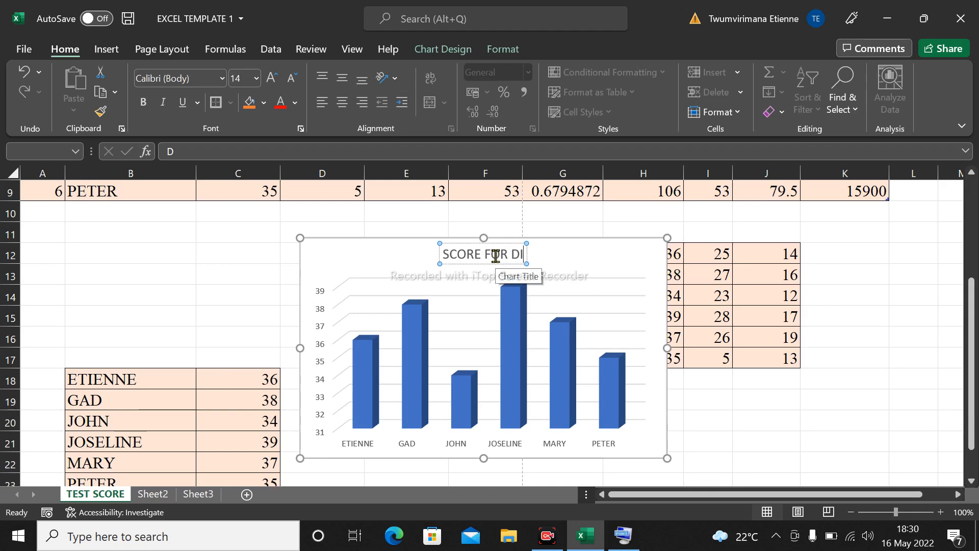
type("FFERENT")
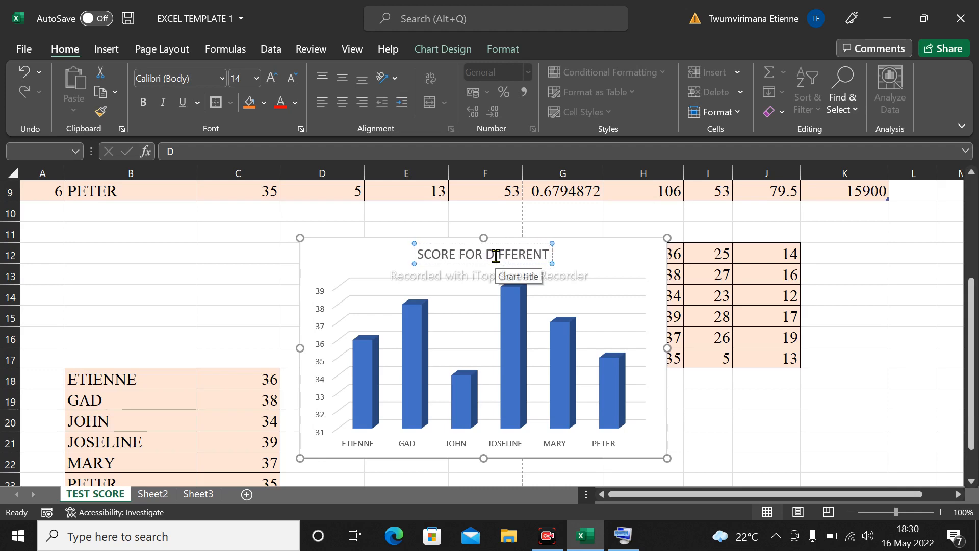
type(" TESTS")
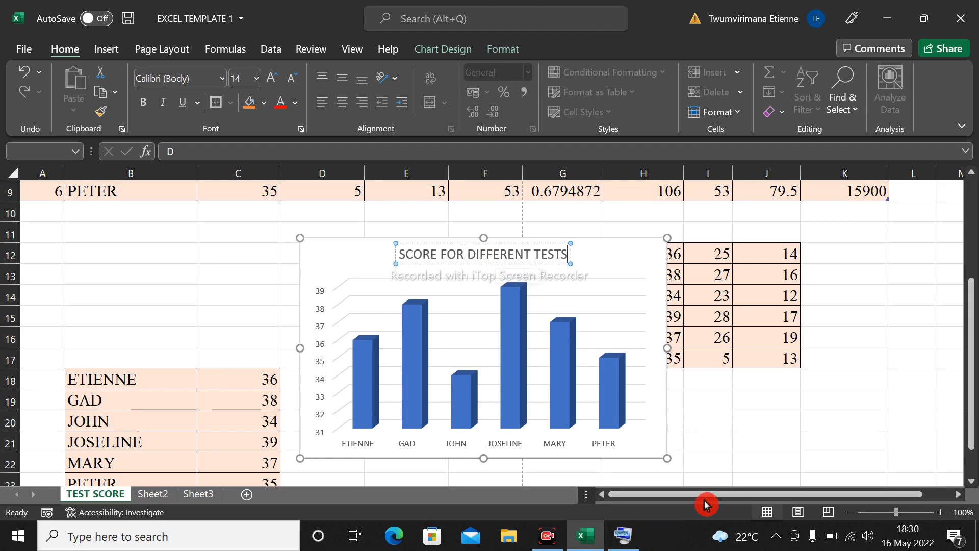
- Change the chart to the 3-D Clustered Column variant that plots each student as a separately coloured series
left_click(898, 439)
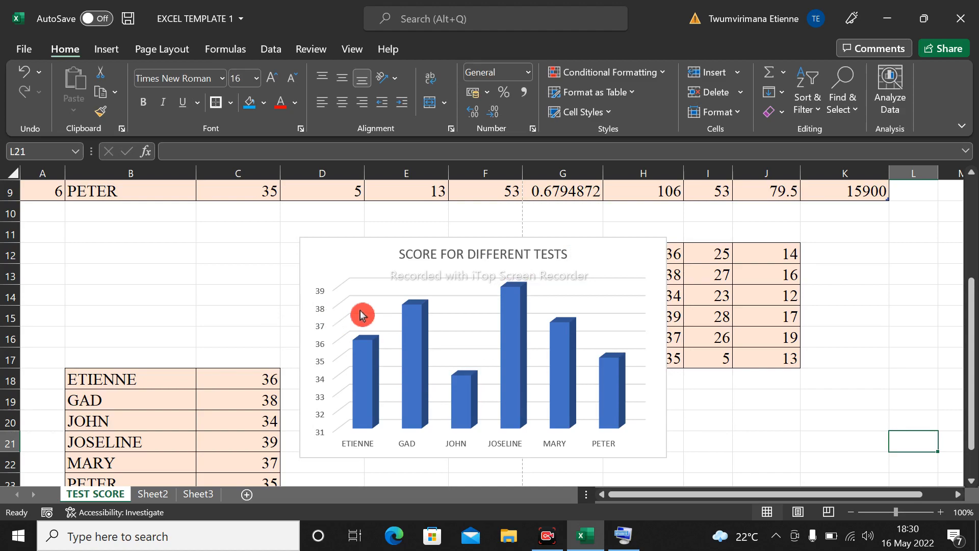
left_click(350, 344)
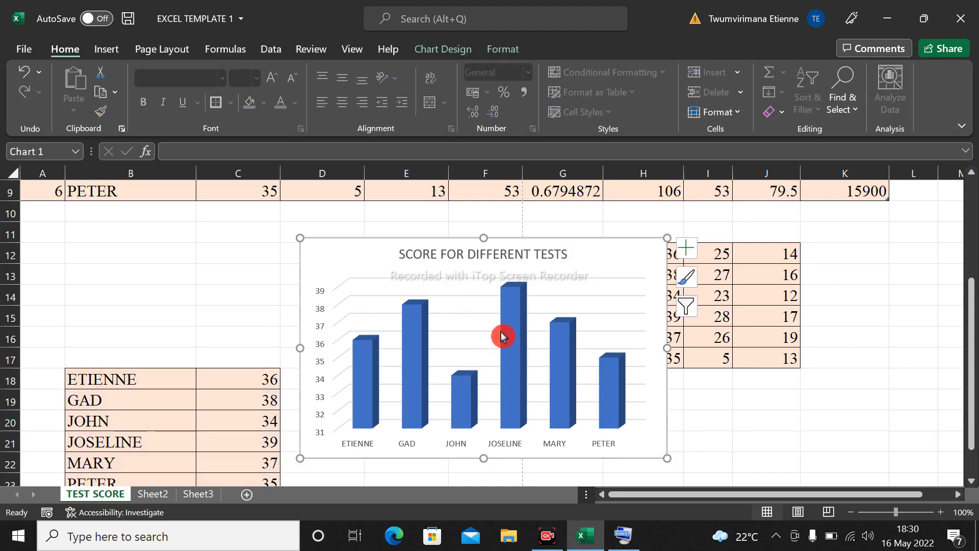
left_click(439, 51)
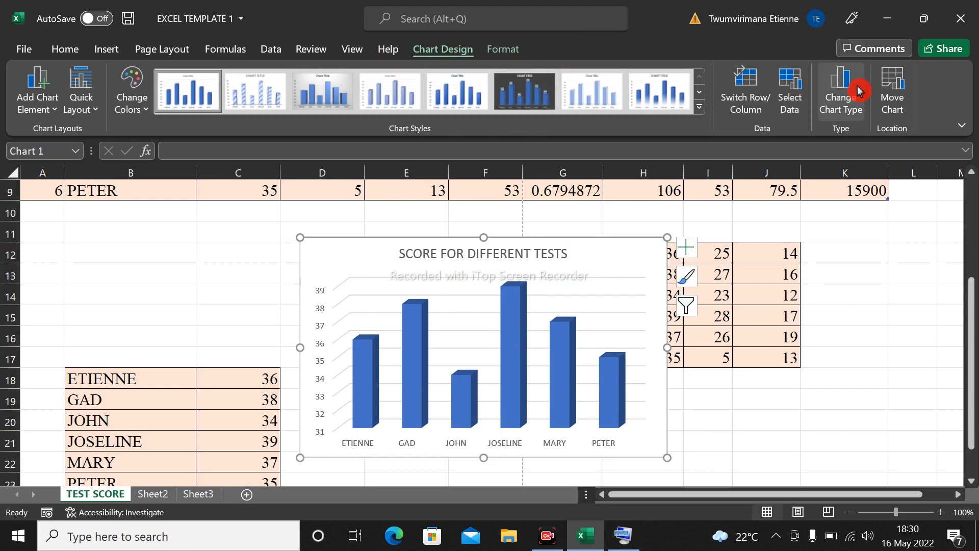
left_click(842, 93)
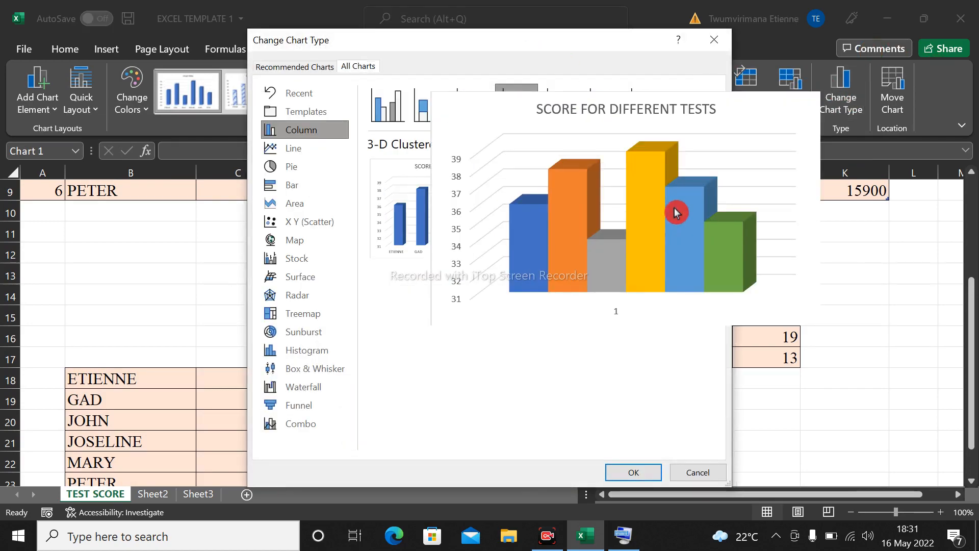
left_click(677, 212)
left_click(638, 474)
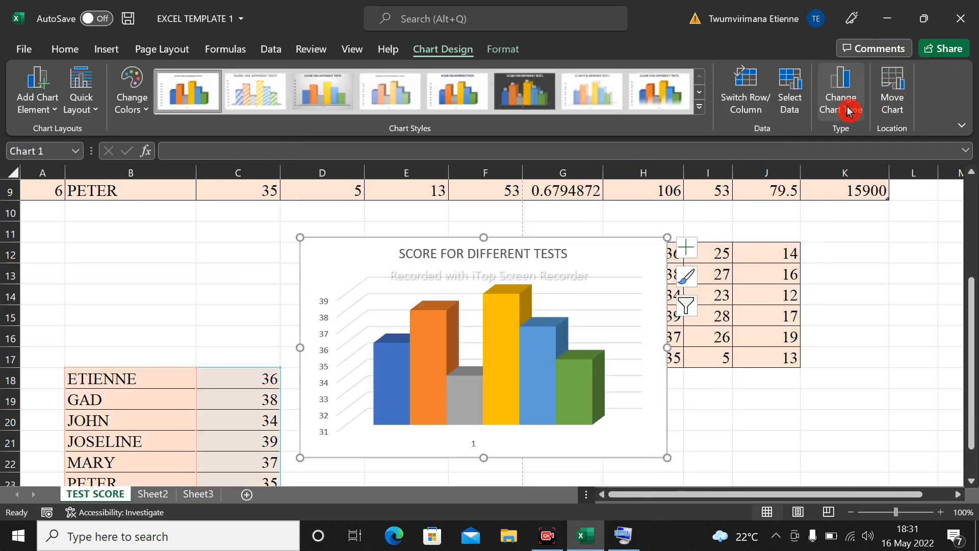
left_click(847, 373)
left_click(478, 368)
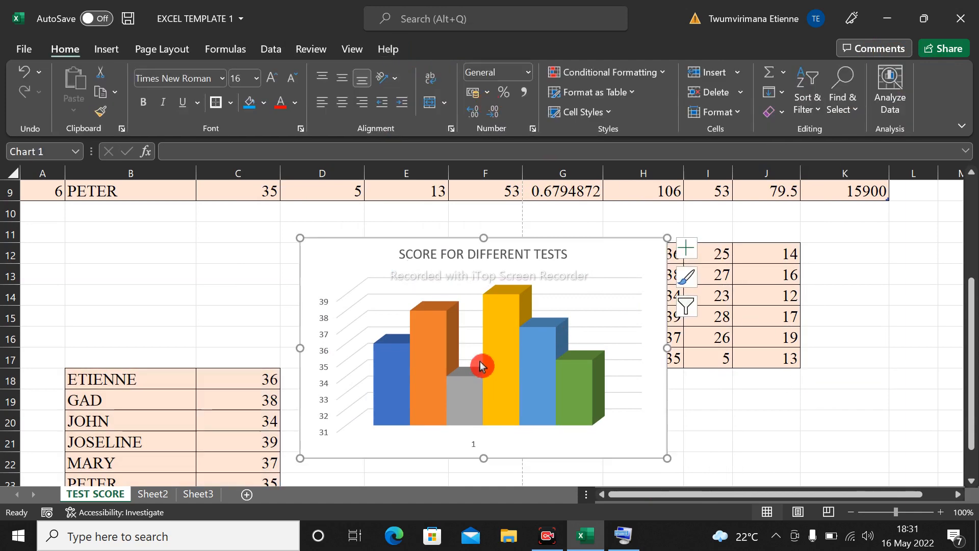
left_click(949, 378)
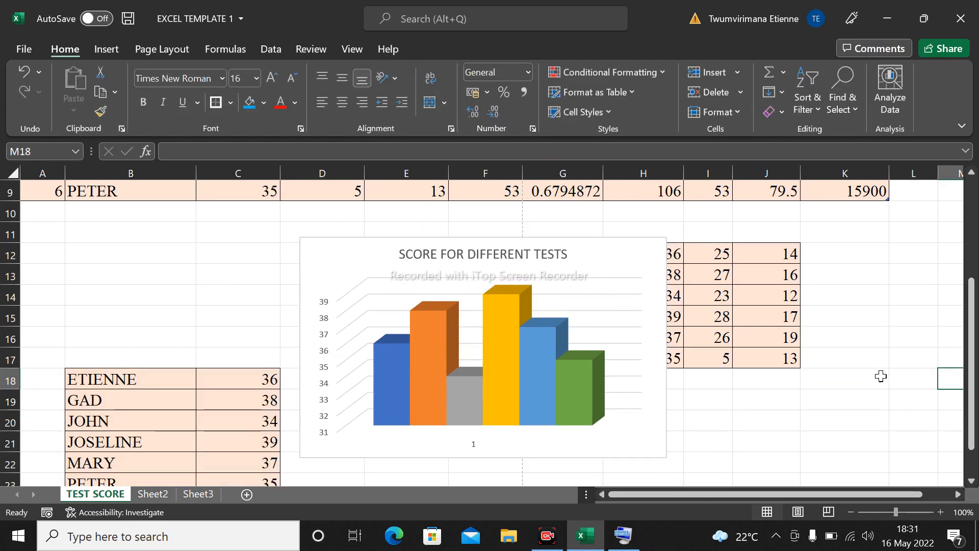
left_click(483, 363)
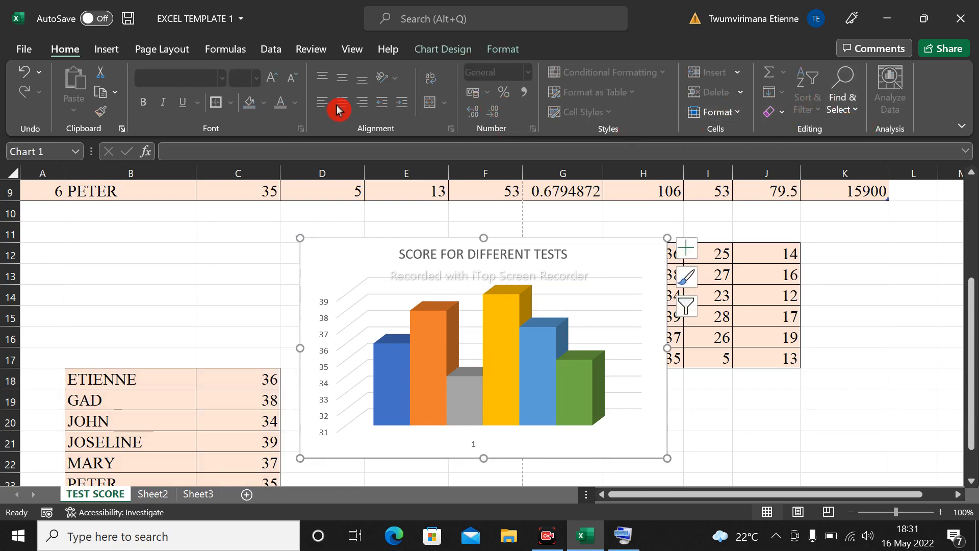
left_click(444, 363)
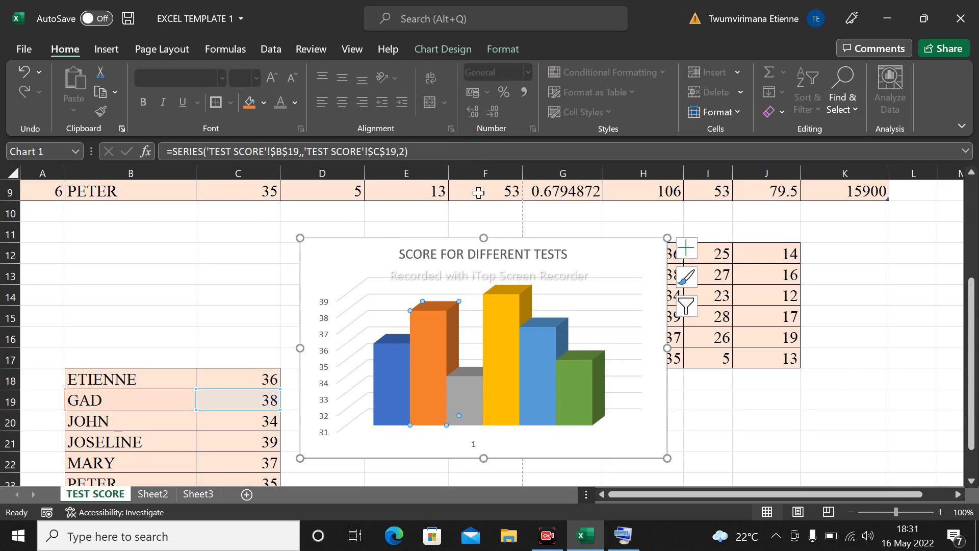
left_click(530, 334)
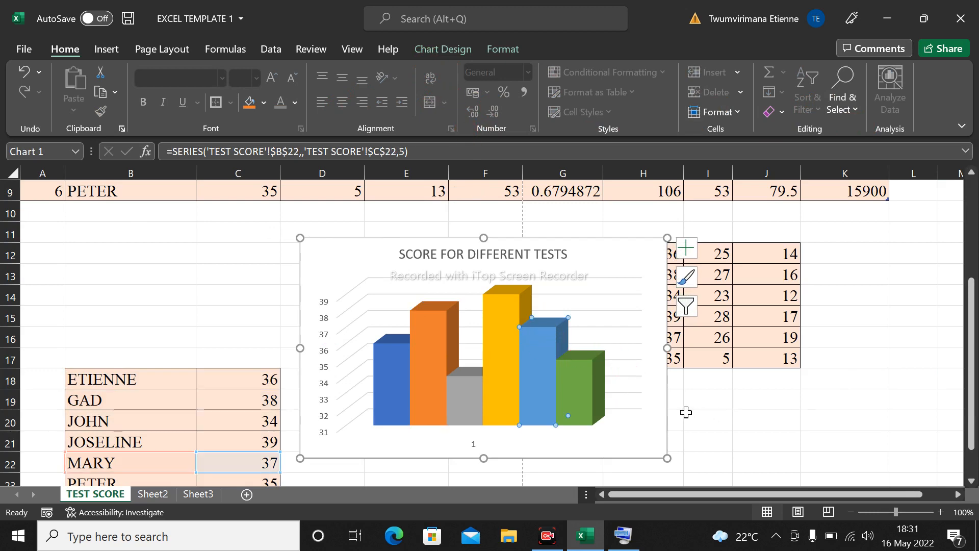
left_click(670, 416)
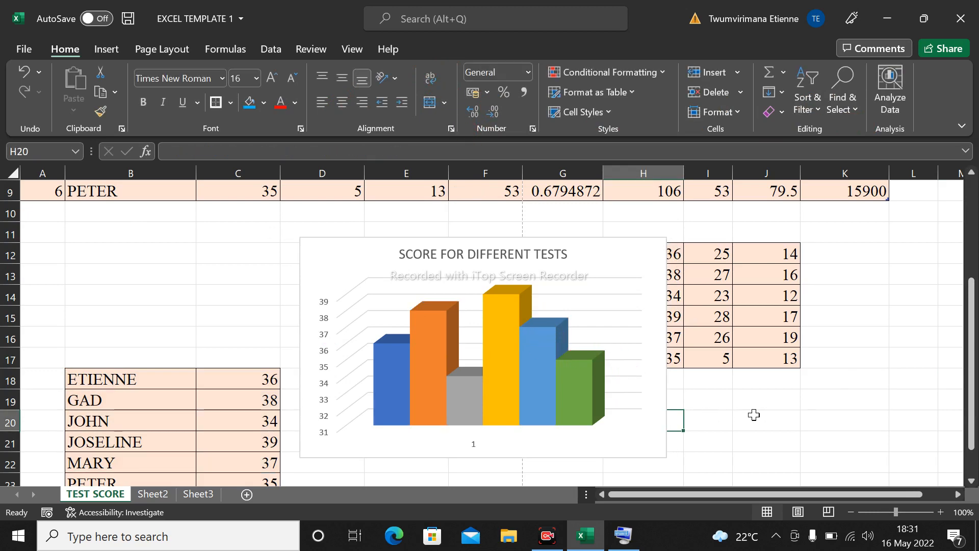
left_click(603, 317)
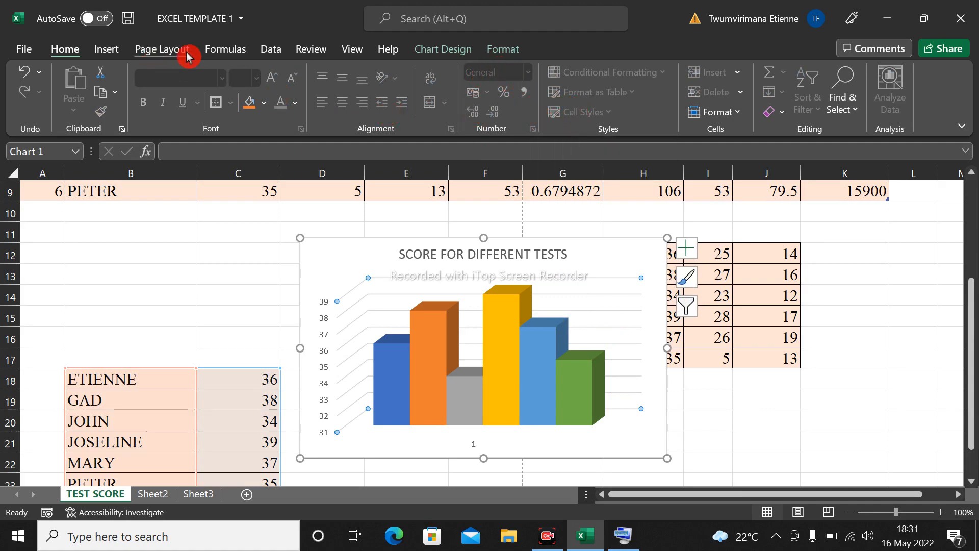
left_click(553, 377)
left_click(694, 402)
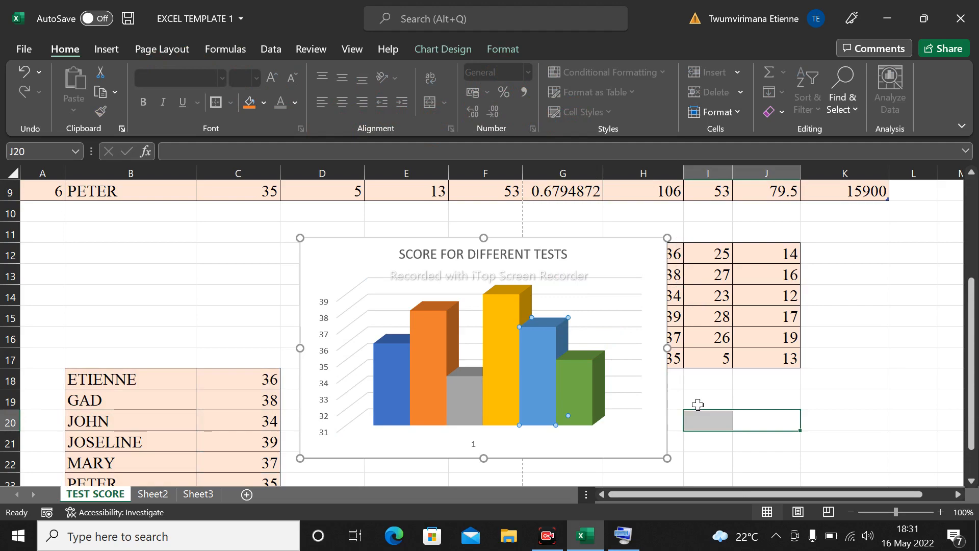
left_click(657, 389)
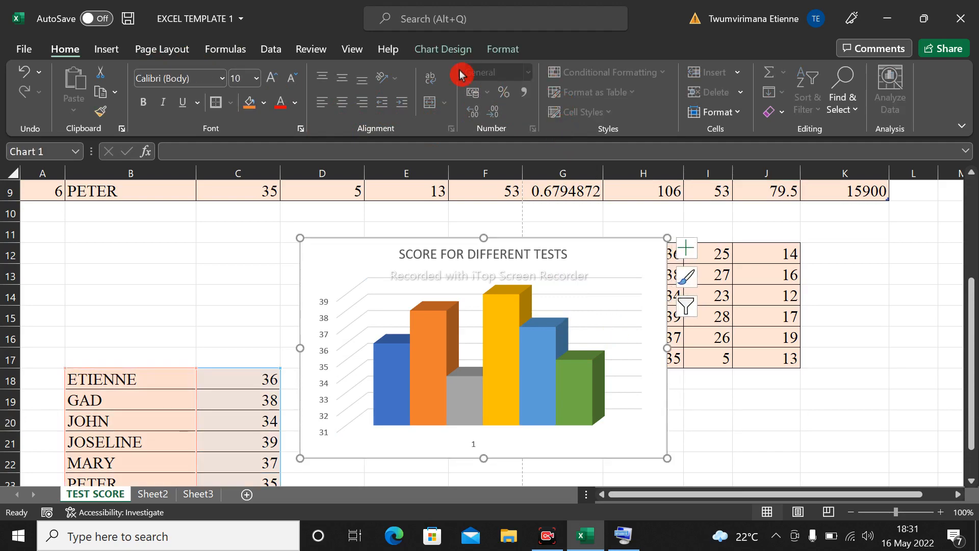
- Open the chart area's fill formatting and try it with No fill
left_click(444, 51)
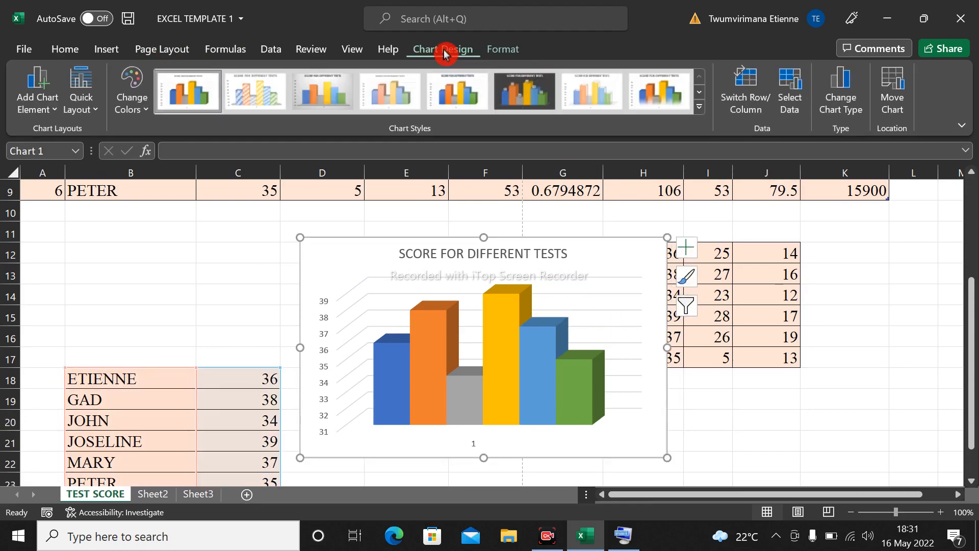
left_click(499, 49)
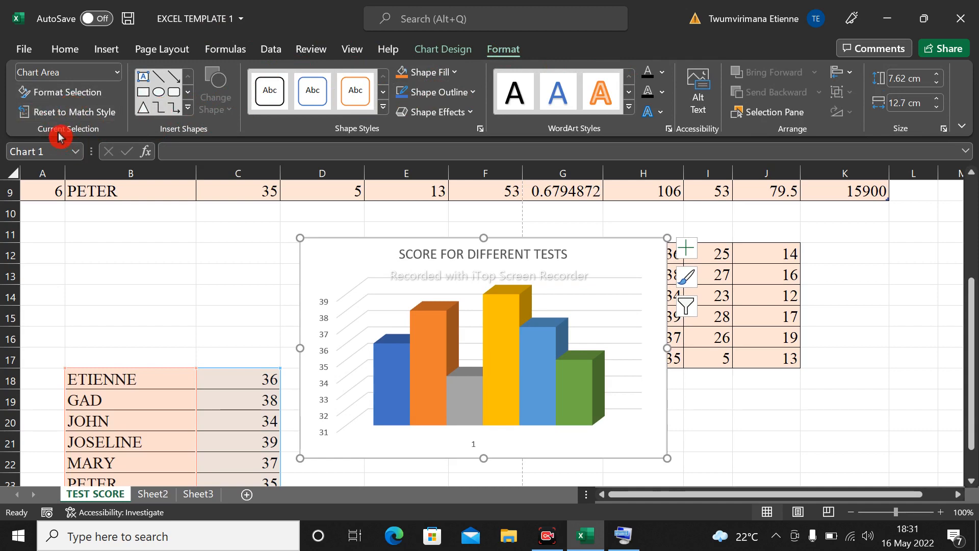
left_click(65, 93)
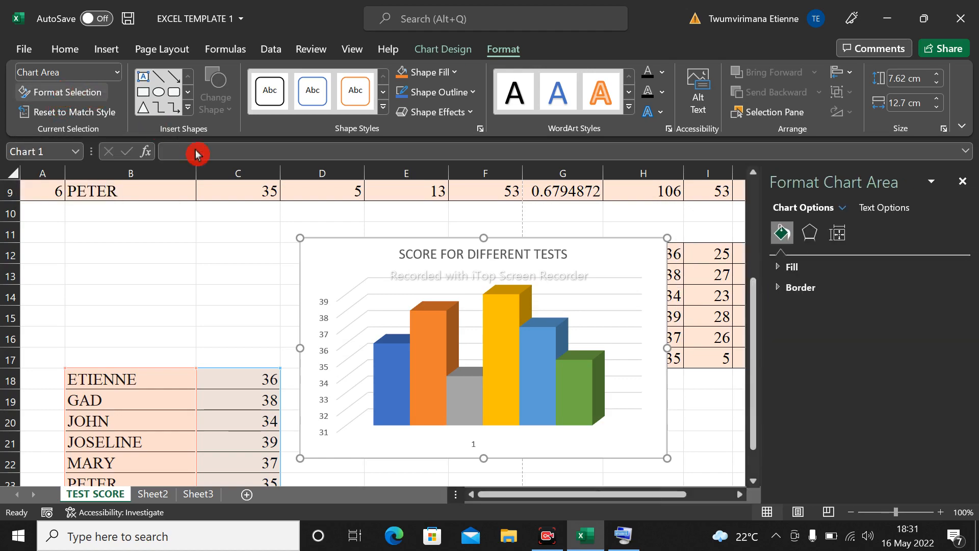
left_click(804, 271)
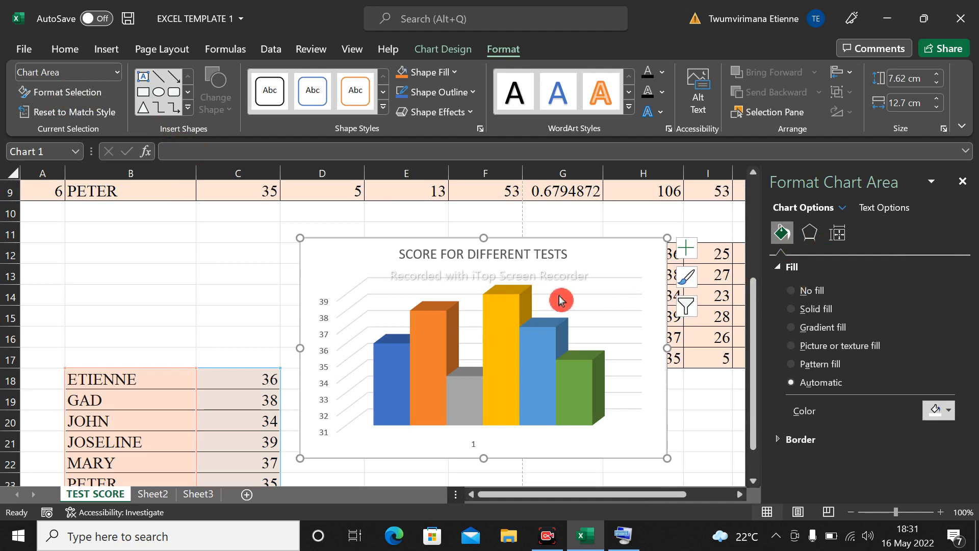
left_click(799, 297)
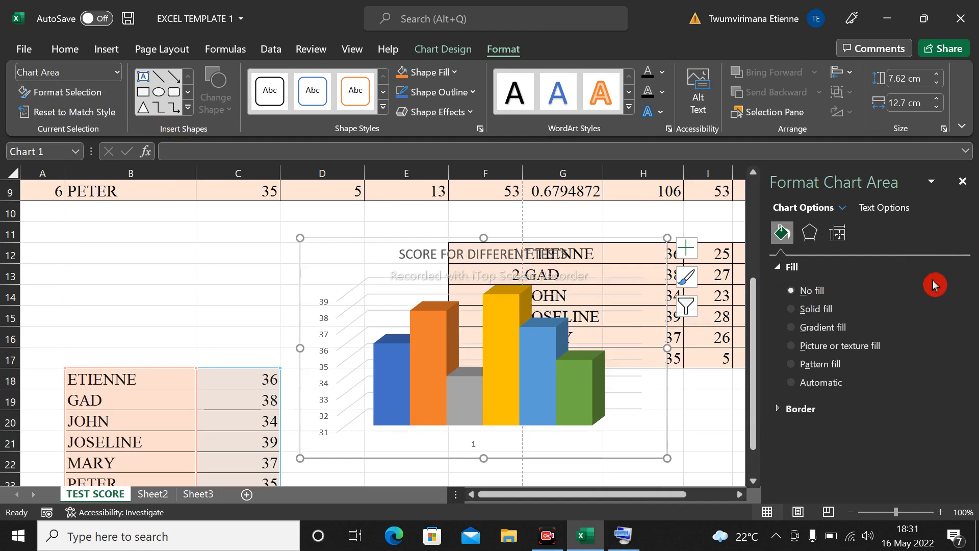
left_click(793, 270)
left_click(796, 267)
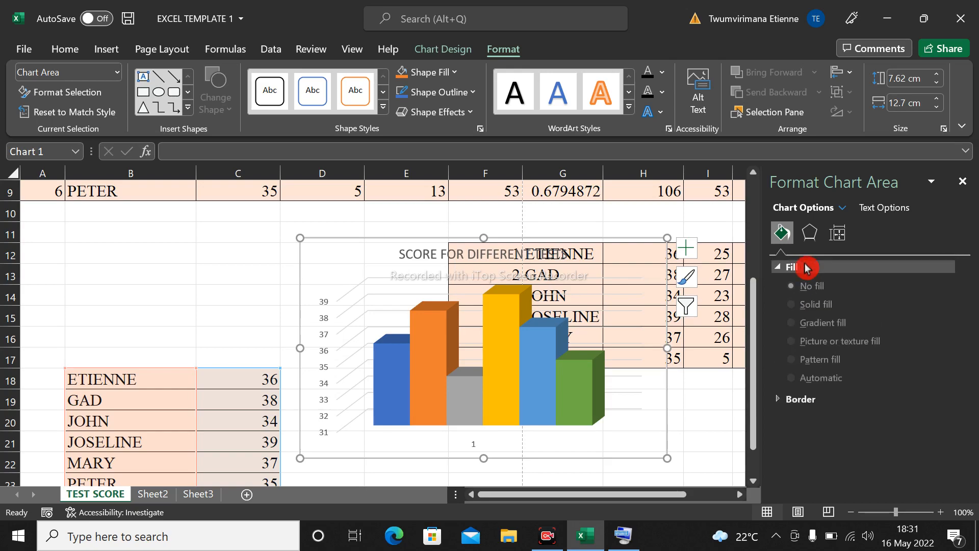
- Give the chart area a solid orange-yellow fill and close its formatting options
left_click(808, 312)
left_click(949, 411)
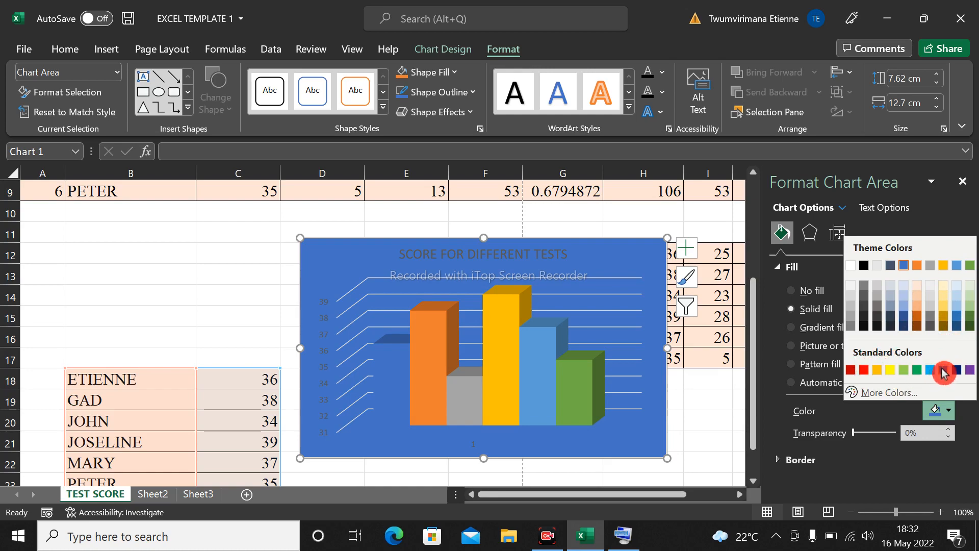
left_click(944, 370)
left_click(937, 408)
left_click(884, 371)
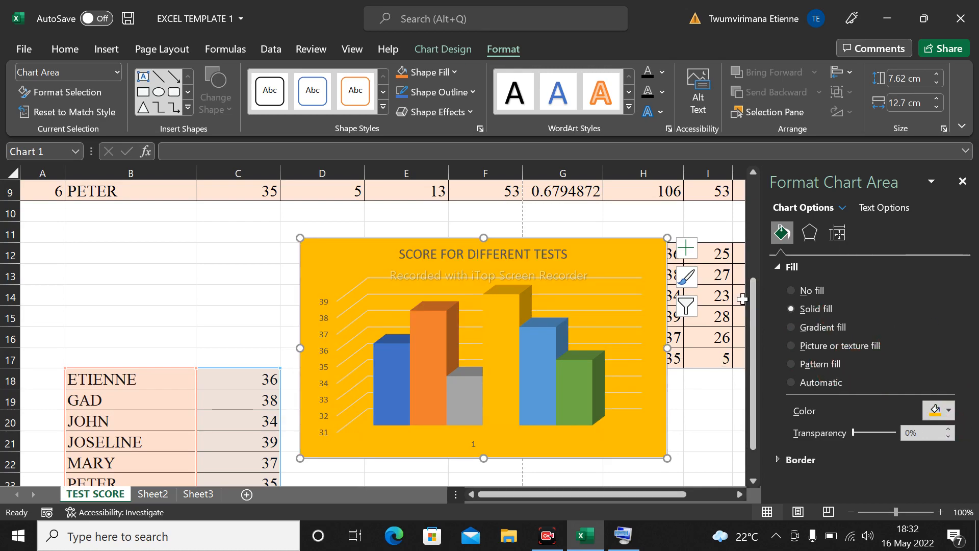
left_click(962, 181)
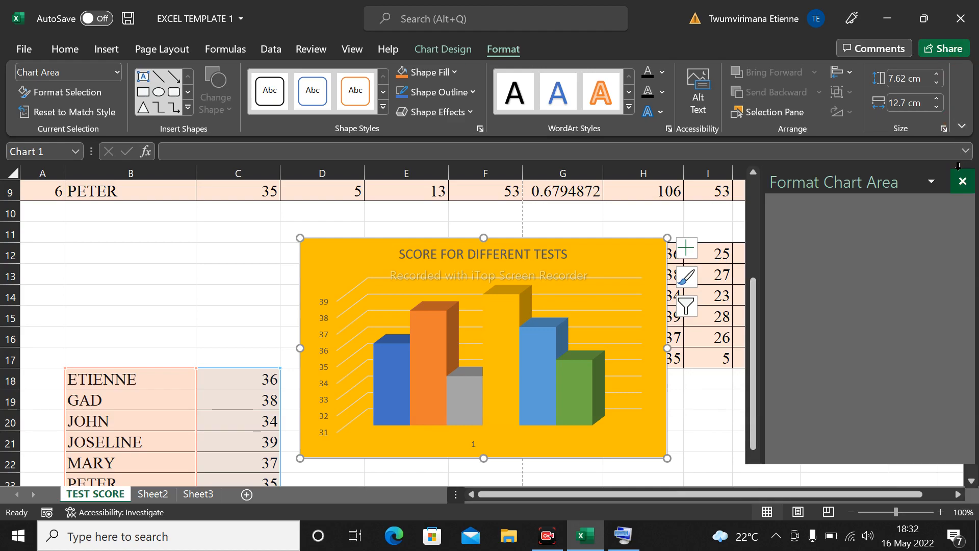
- Convert the 3-D chart to a 2-D chart and set its type to Clustered Column
left_click(498, 369)
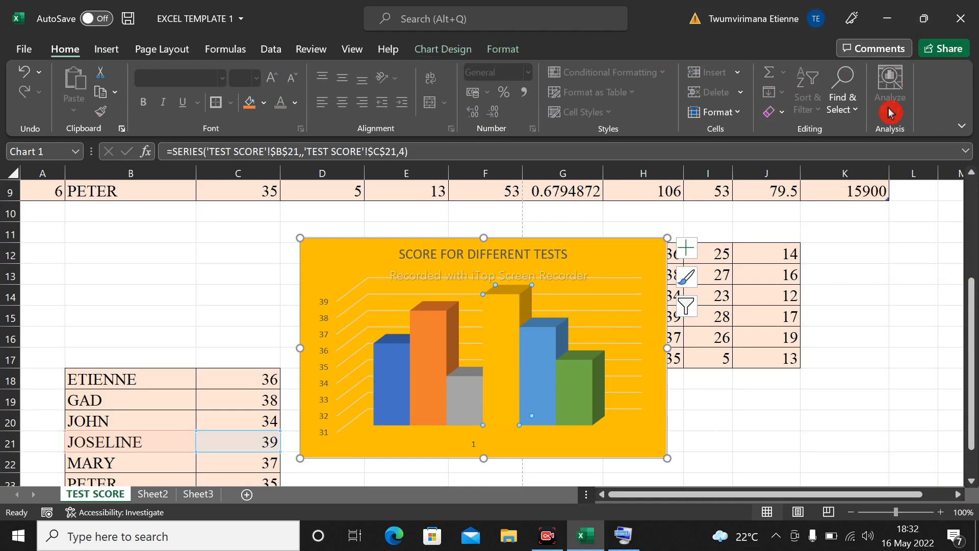
left_click(468, 57)
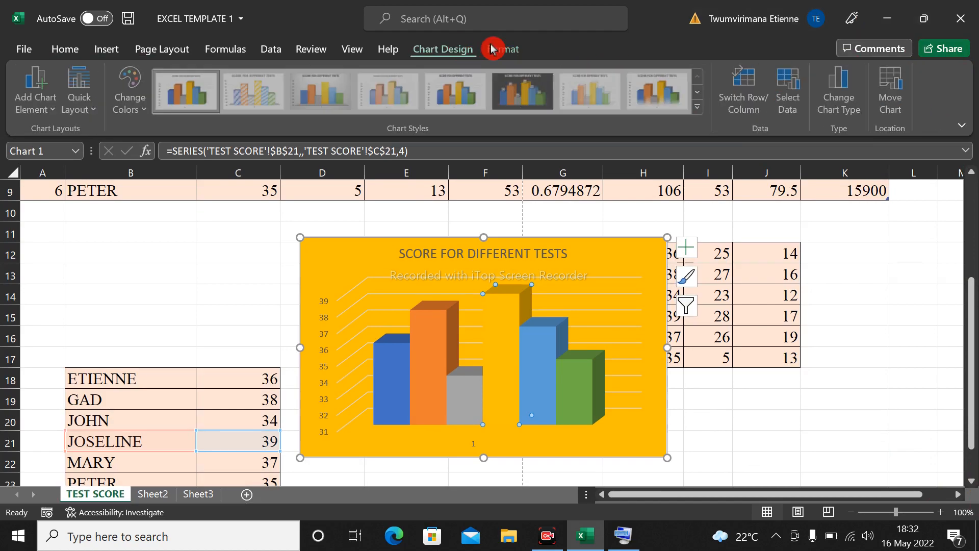
left_click(837, 93)
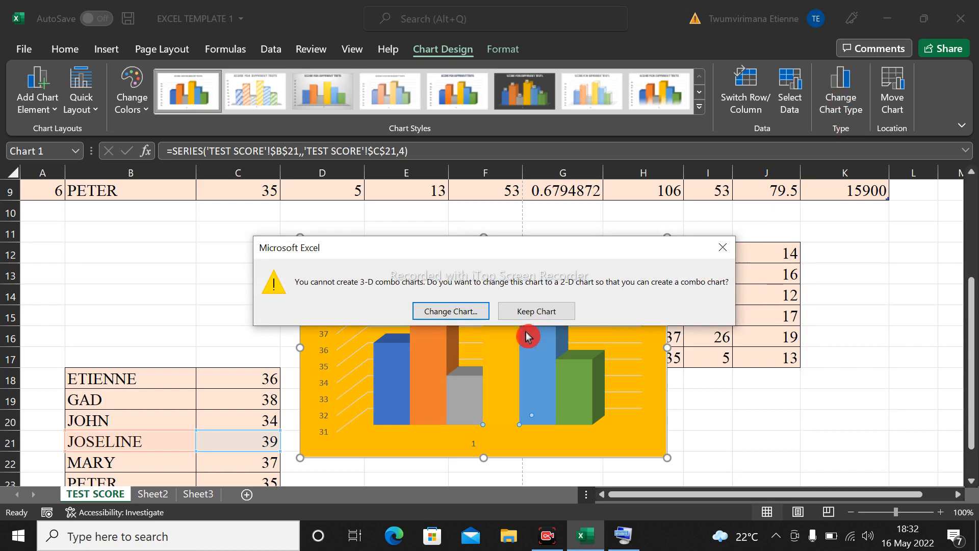
left_click(481, 311)
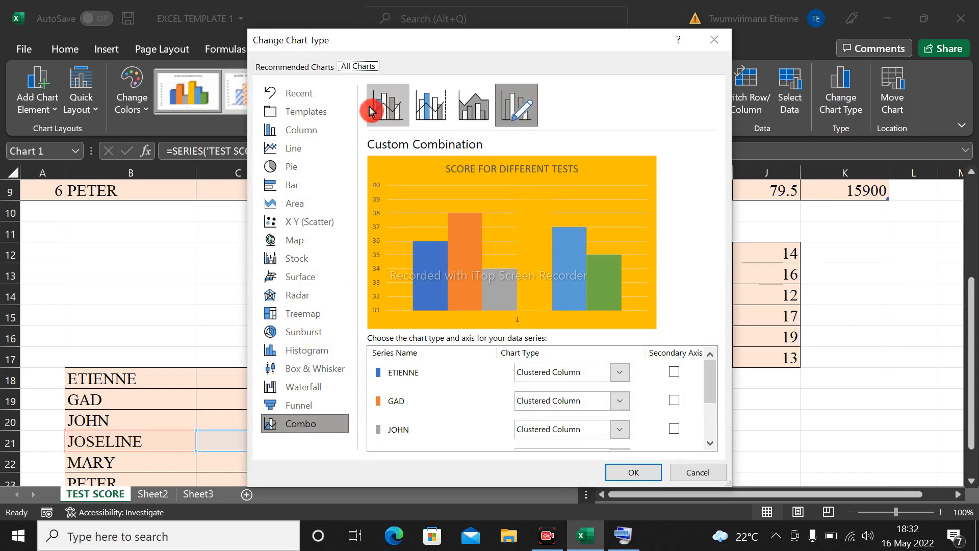
left_click(308, 187)
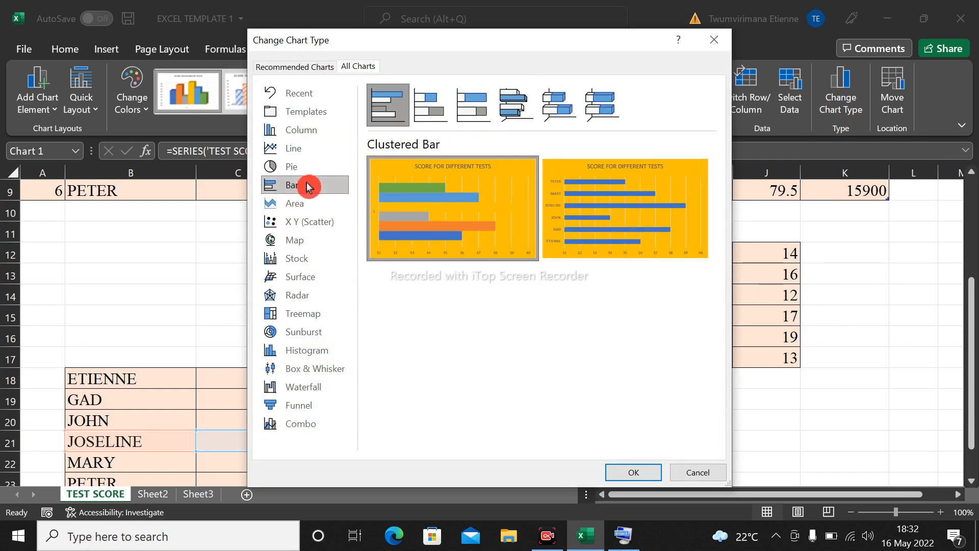
left_click(308, 171)
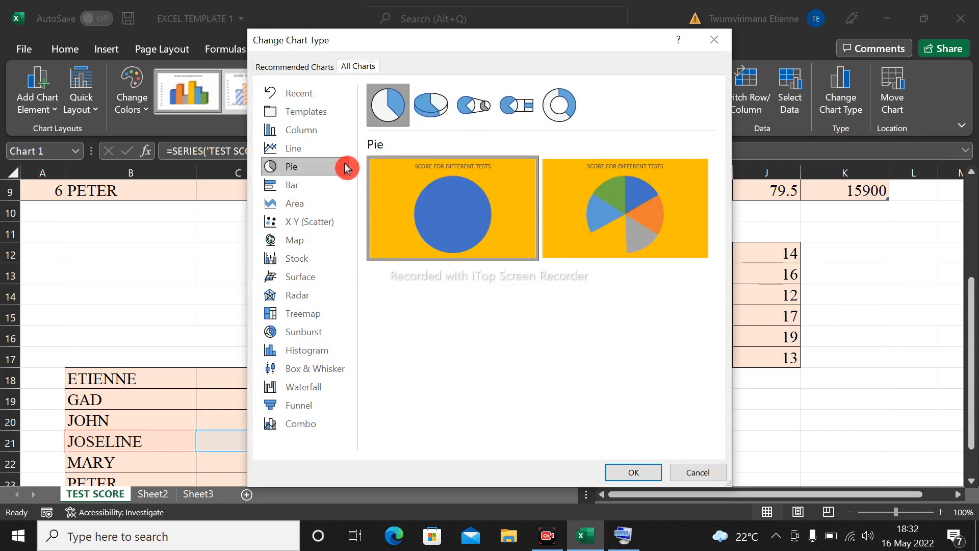
left_click(322, 131)
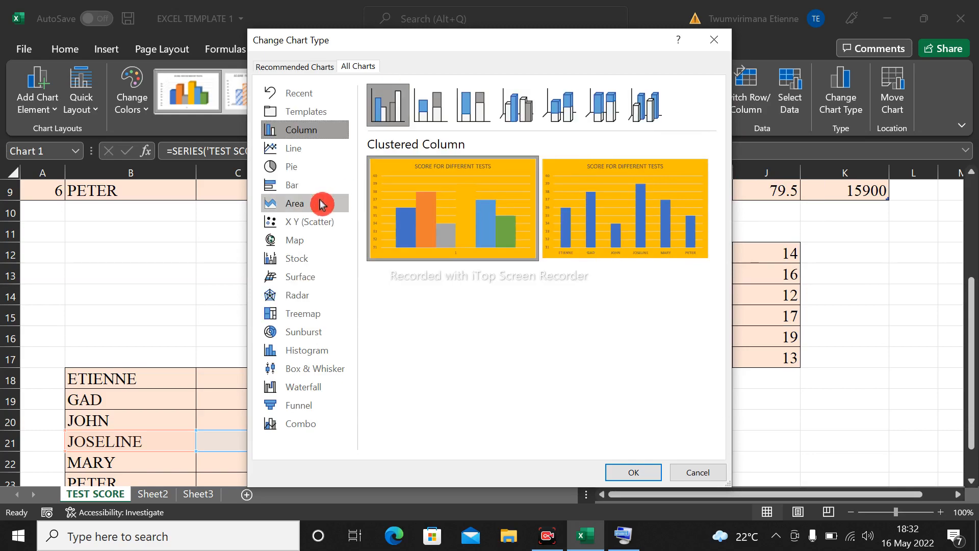
left_click(464, 113)
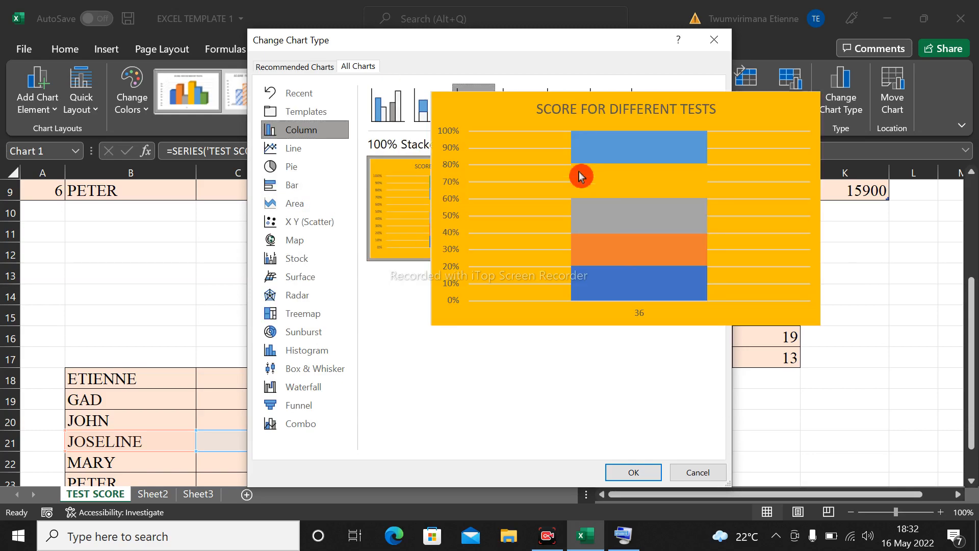
left_click(380, 107)
left_click(614, 469)
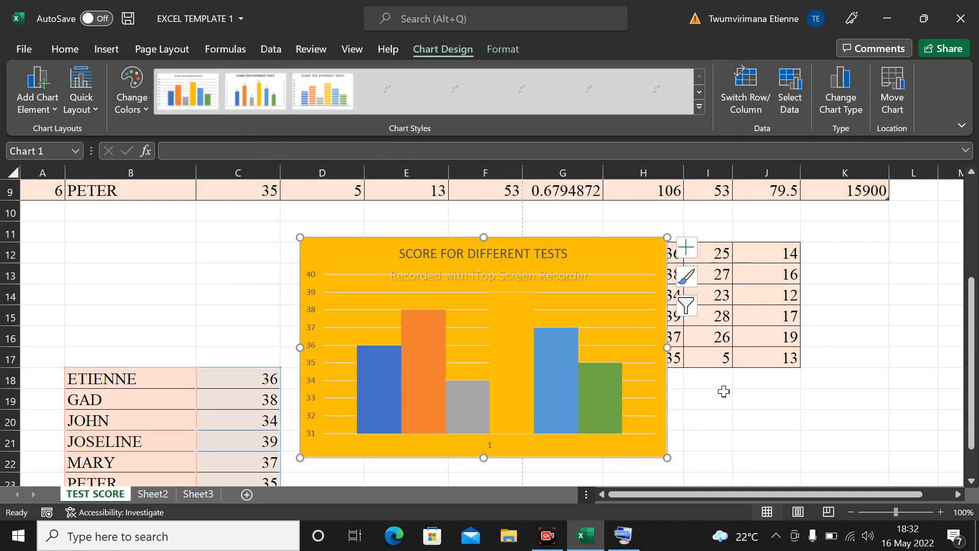
- Shift the plot area slightly right and down inside the chart, and move the whole chart a little down and right
left_click(821, 378)
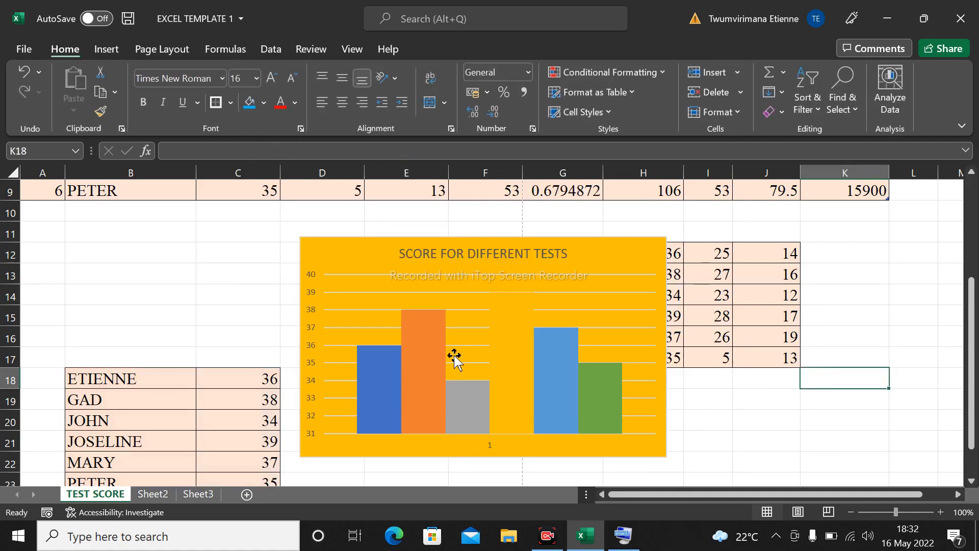
left_click(561, 339)
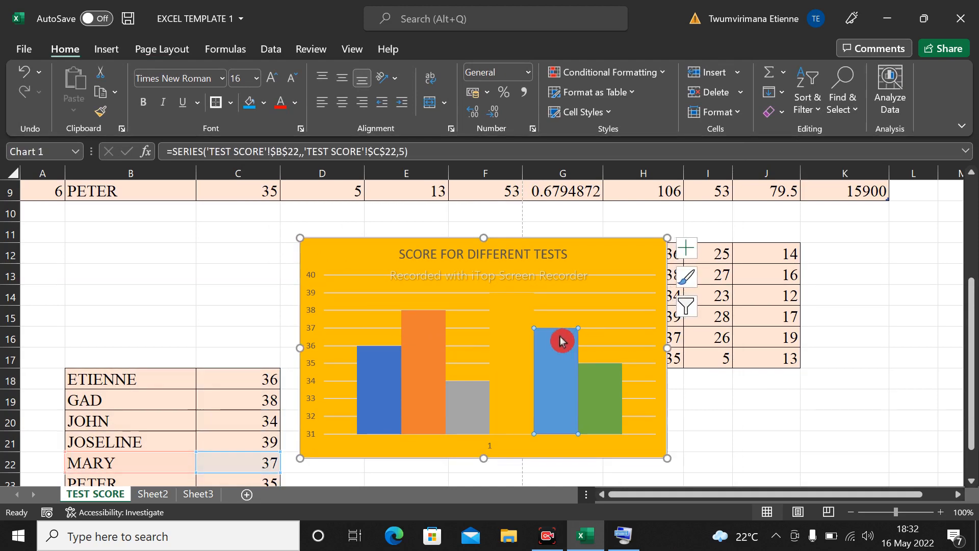
left_click(374, 289)
left_click_drag(375, 289, 403, 319)
left_click_drag(399, 278, 415, 300)
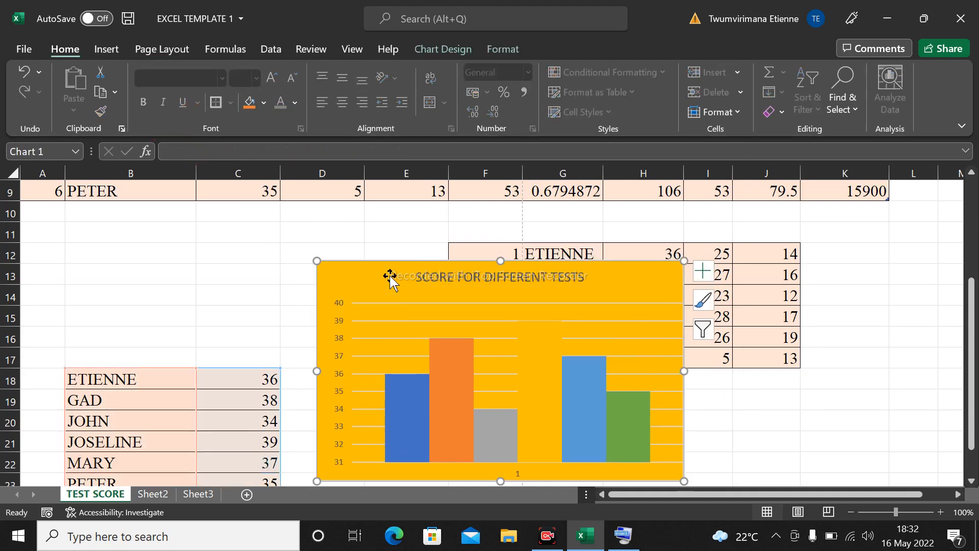
left_click(118, 48)
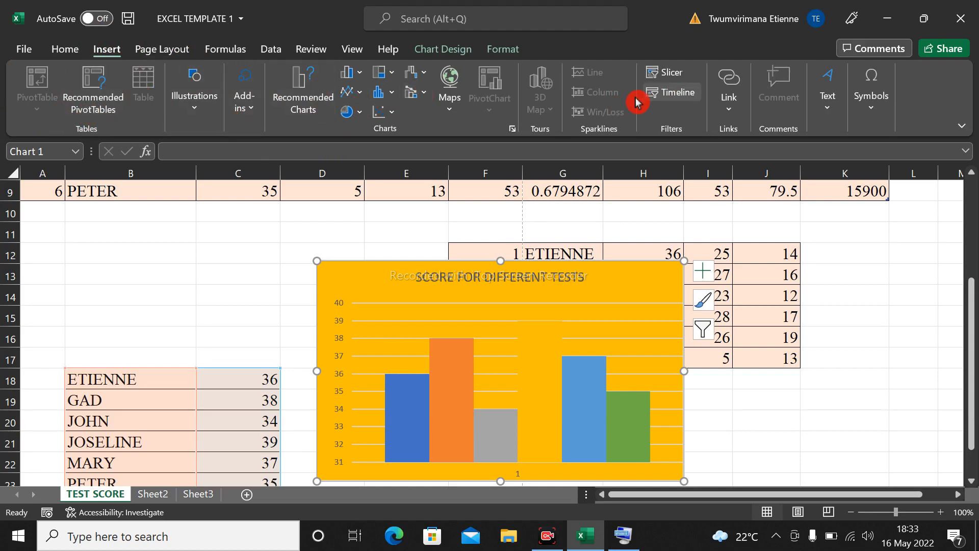
left_click(829, 102)
left_click(896, 258)
scroll(163, 270, "up", 3)
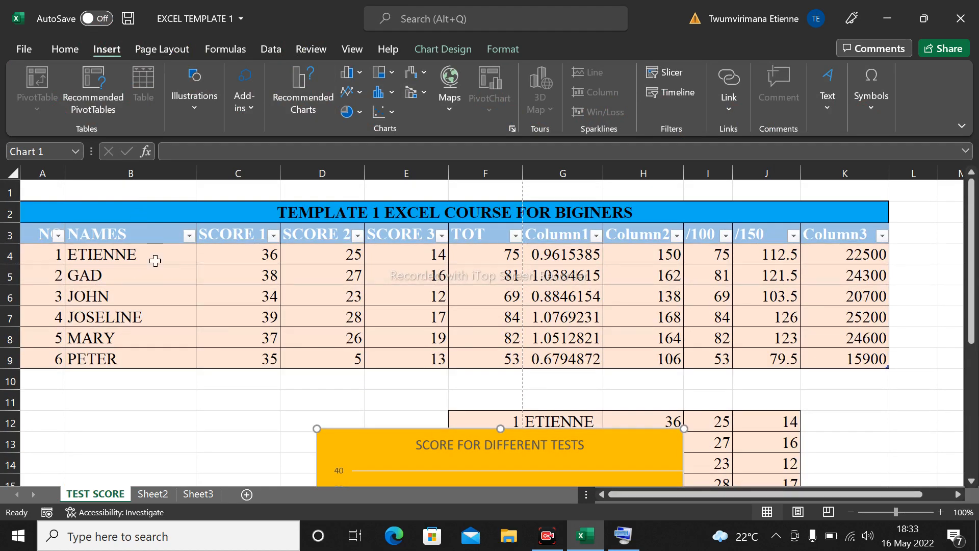
scroll(303, 257, "down", 3)
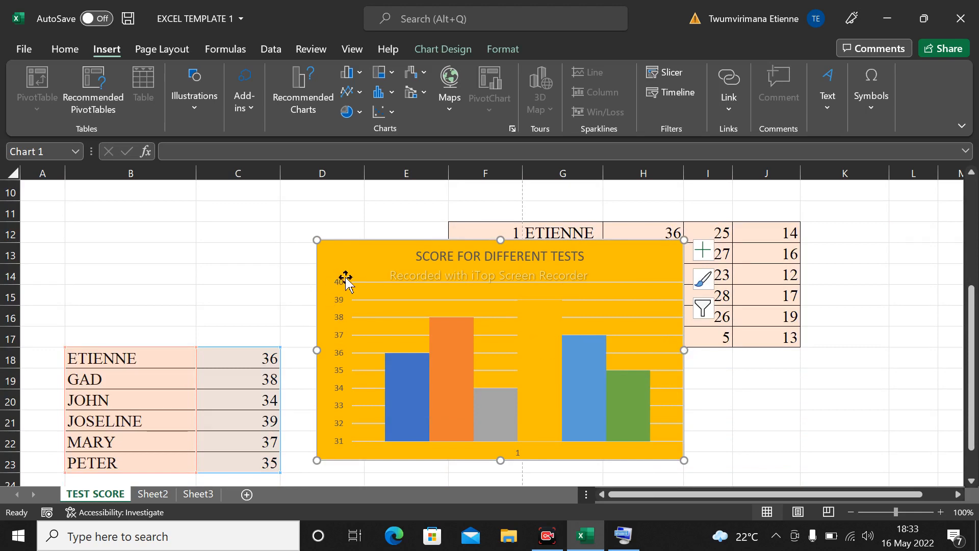
- Move the score chart clear of the copied score table, so that it starts in column K near row 17
left_click(448, 350)
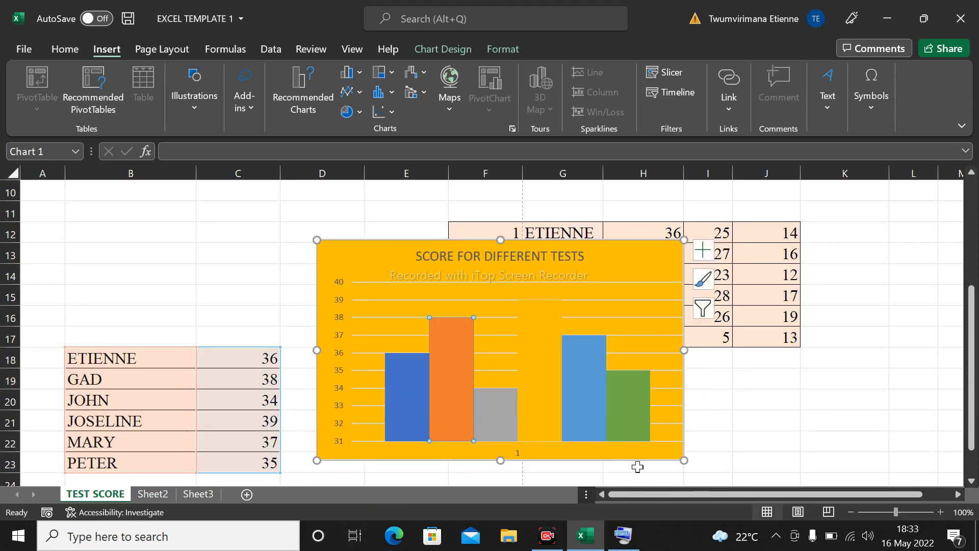
left_click_drag(398, 271, 915, 354)
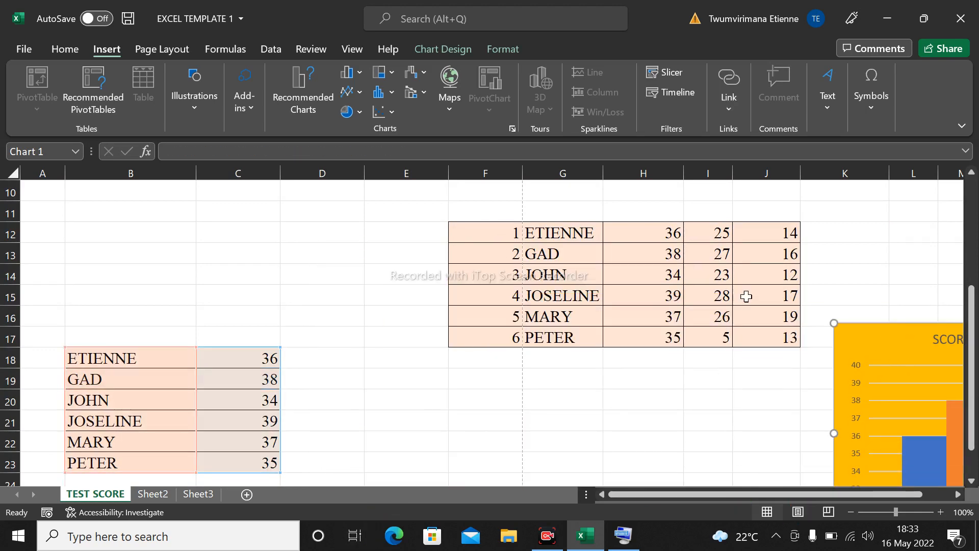
left_click_drag(746, 296, 714, 278)
left_click(586, 444)
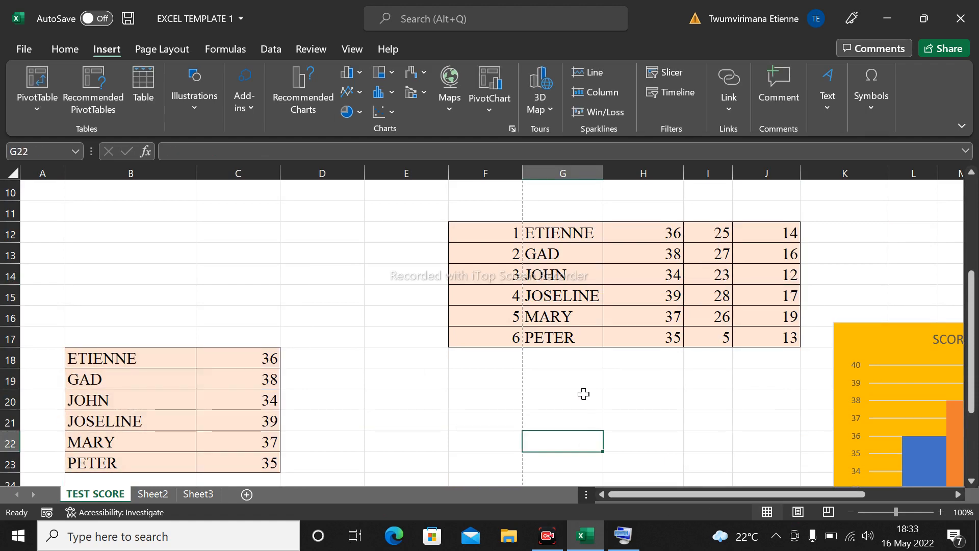
left_click(652, 384)
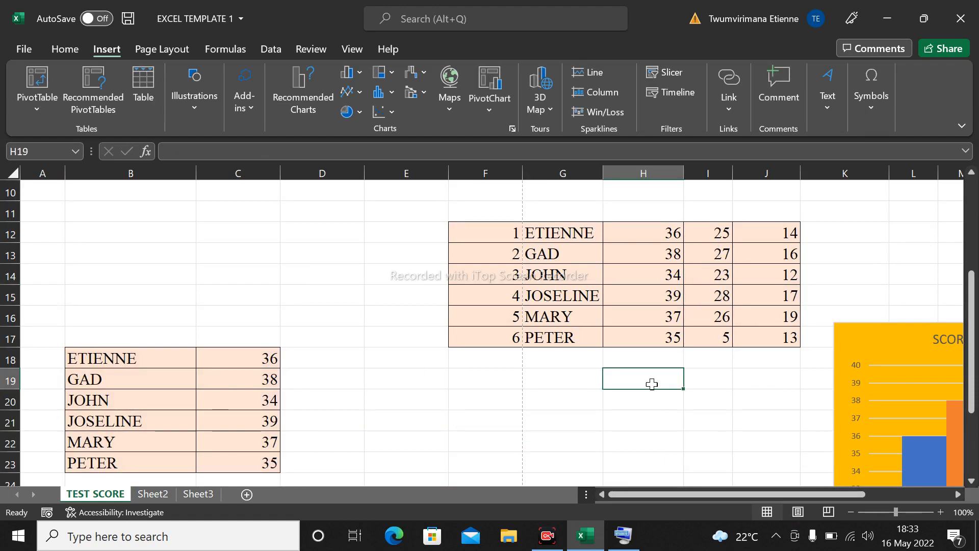
- Try the Angle Counterclockwise text orientation on the copied names in G12:G17, and undo it
left_click(491, 234)
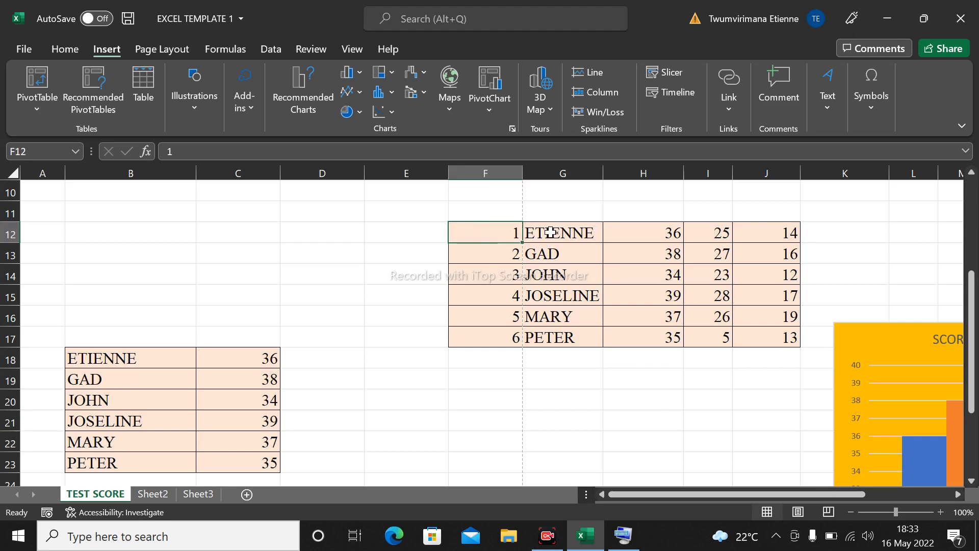
left_click(560, 232)
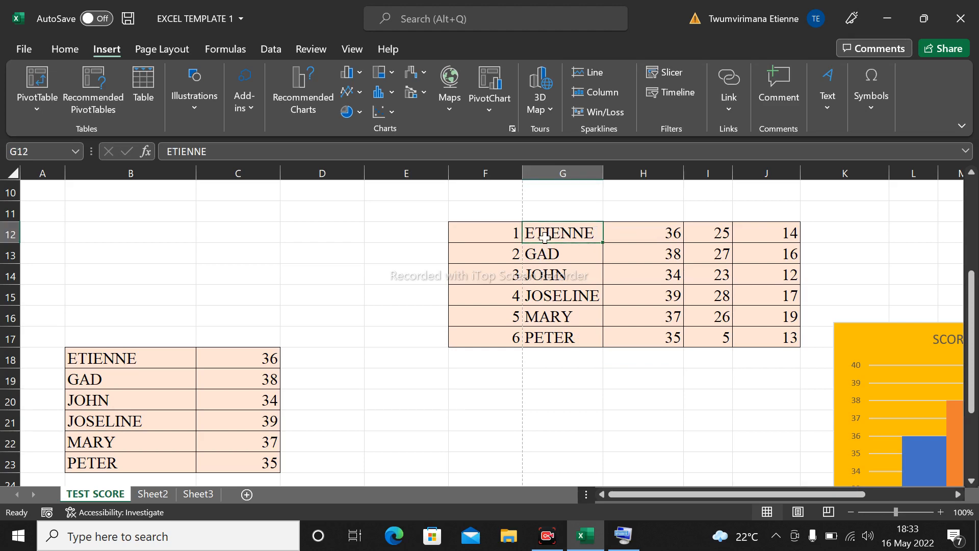
left_click_drag(552, 226, 568, 334)
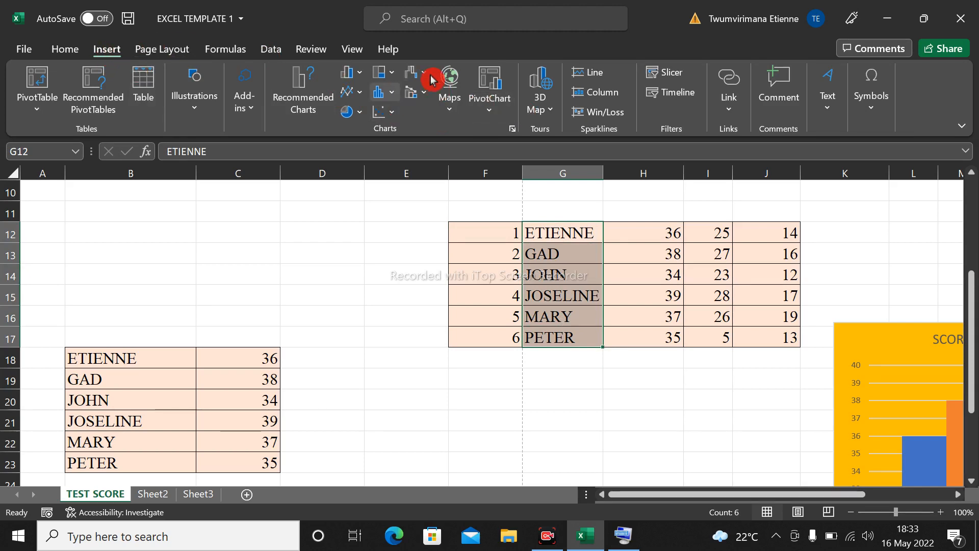
left_click(830, 109)
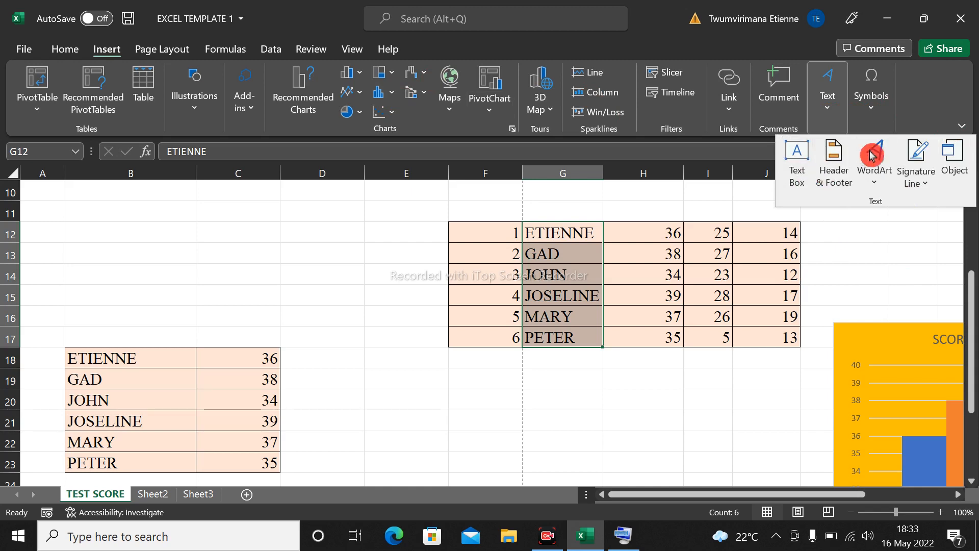
left_click(844, 214)
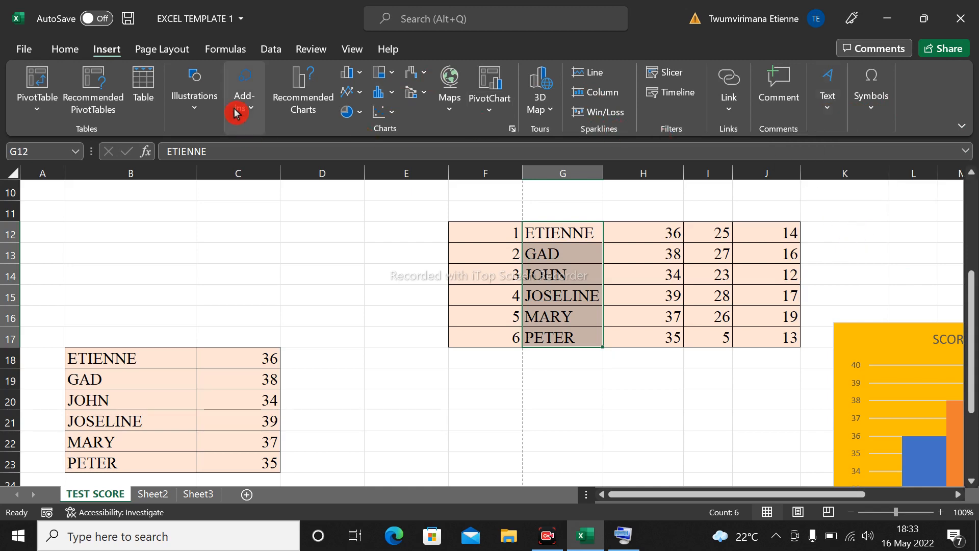
left_click(66, 49)
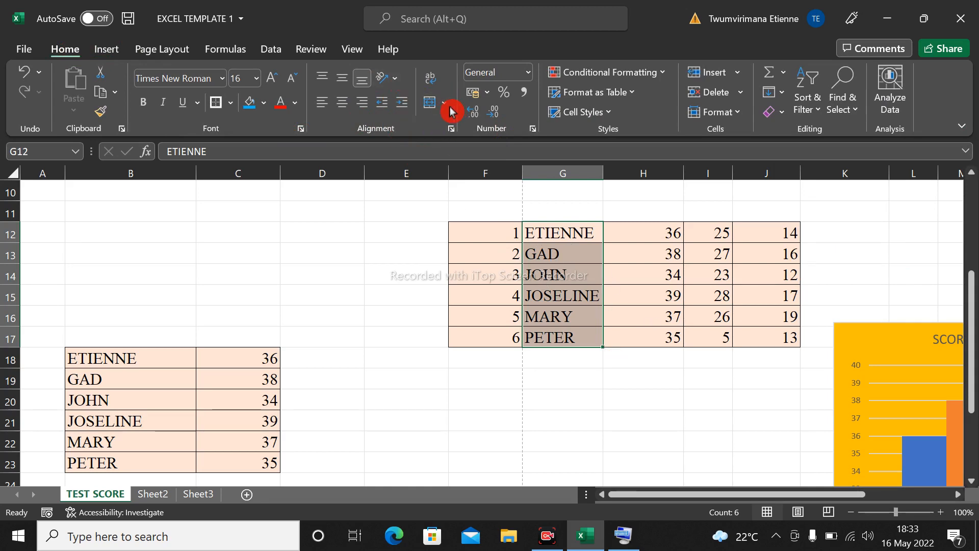
left_click(399, 80)
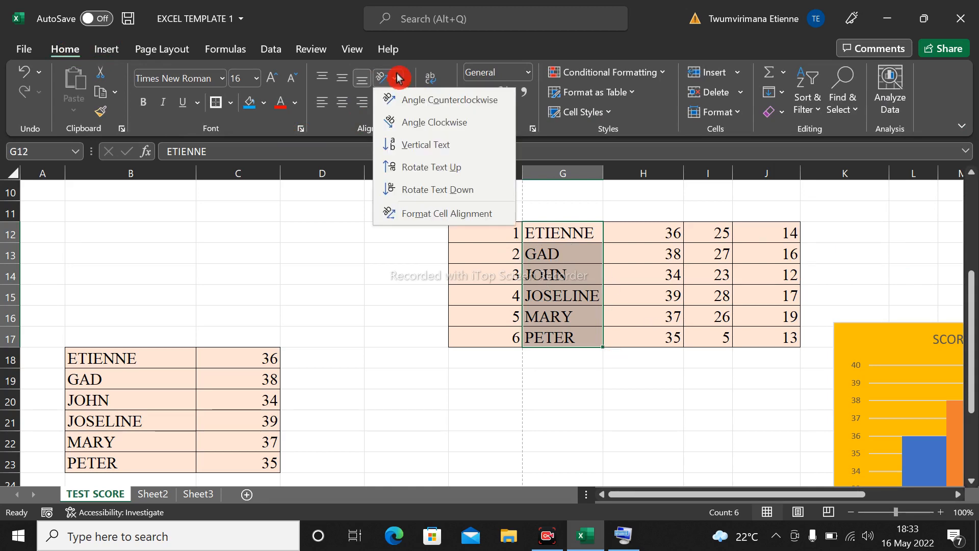
left_click(407, 103)
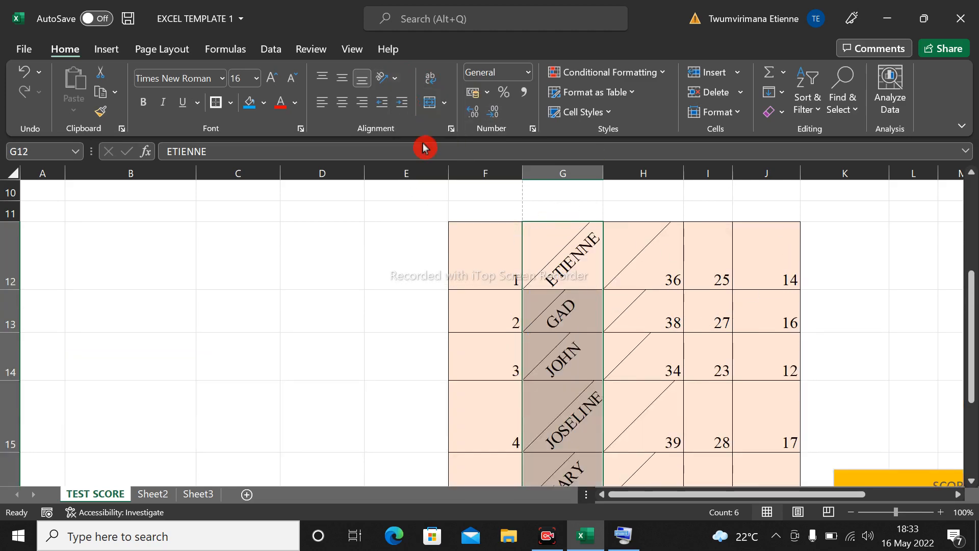
key("ctrl+z")
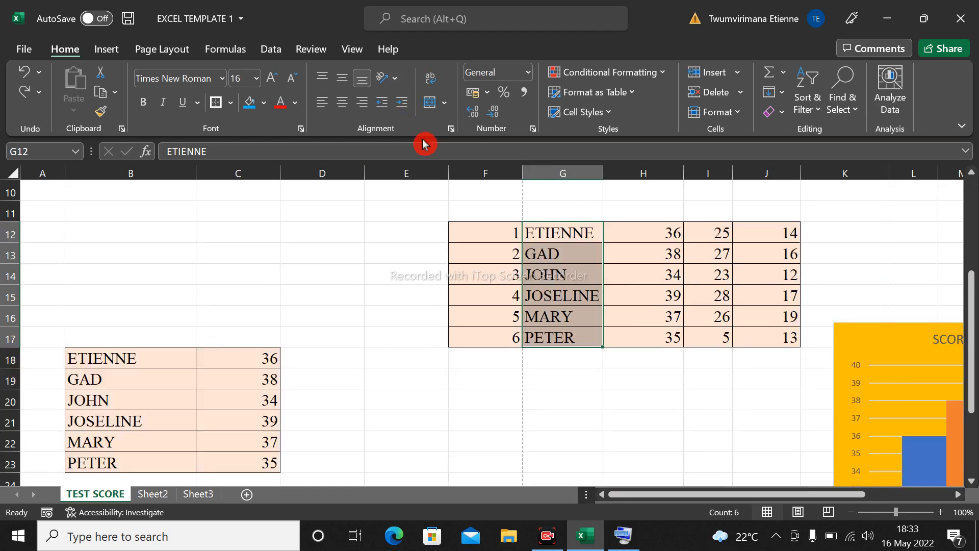
- Look through the page orientation and page break options, and the available formula, data, review and view commands
left_click(107, 51)
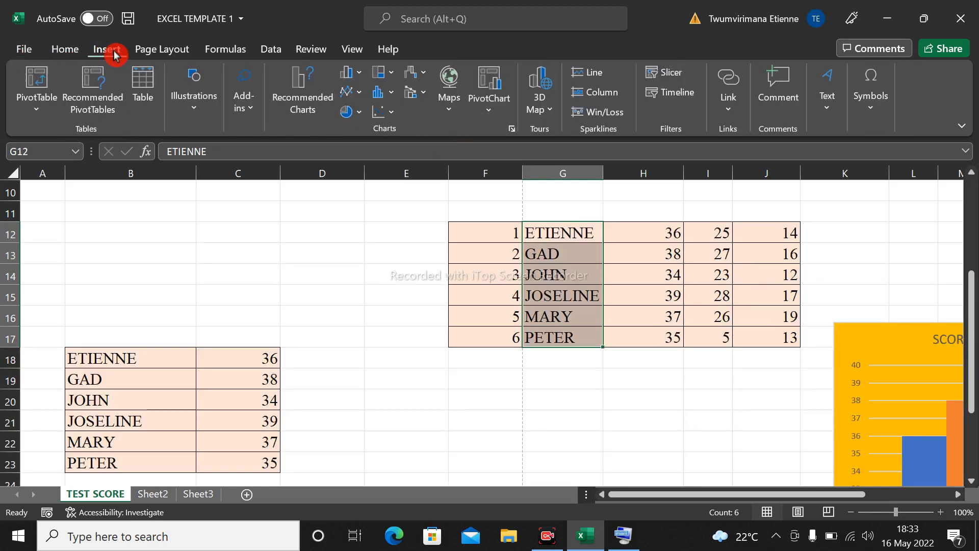
left_click(142, 53)
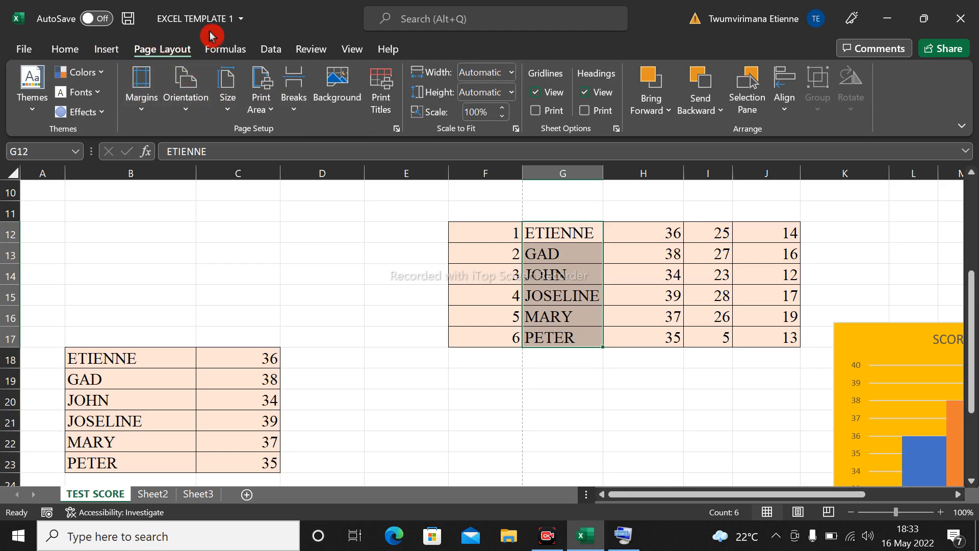
left_click(196, 116)
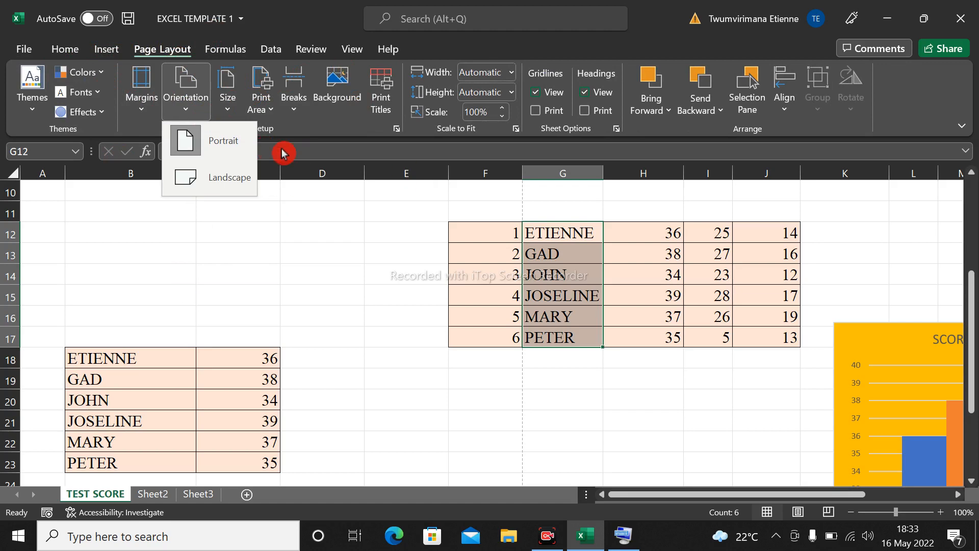
left_click(318, 205)
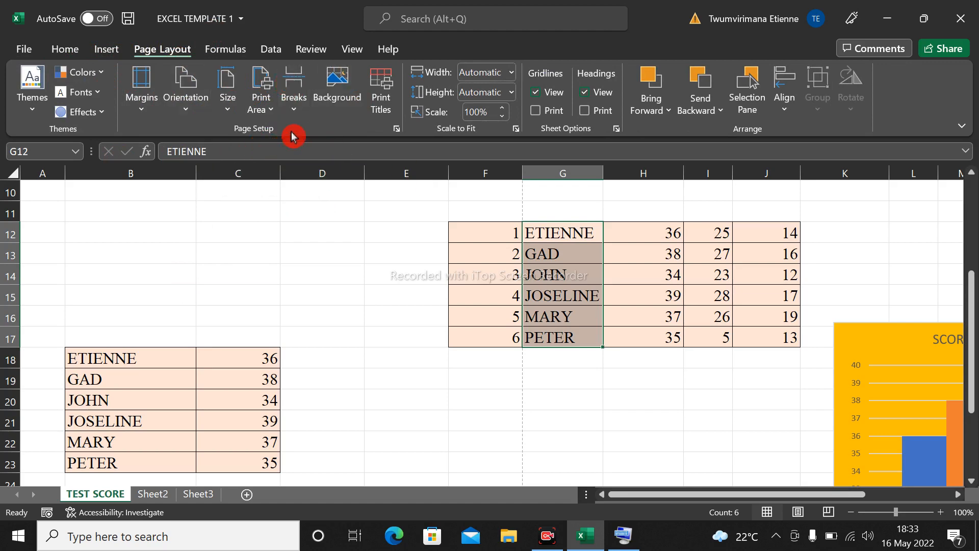
left_click(301, 110)
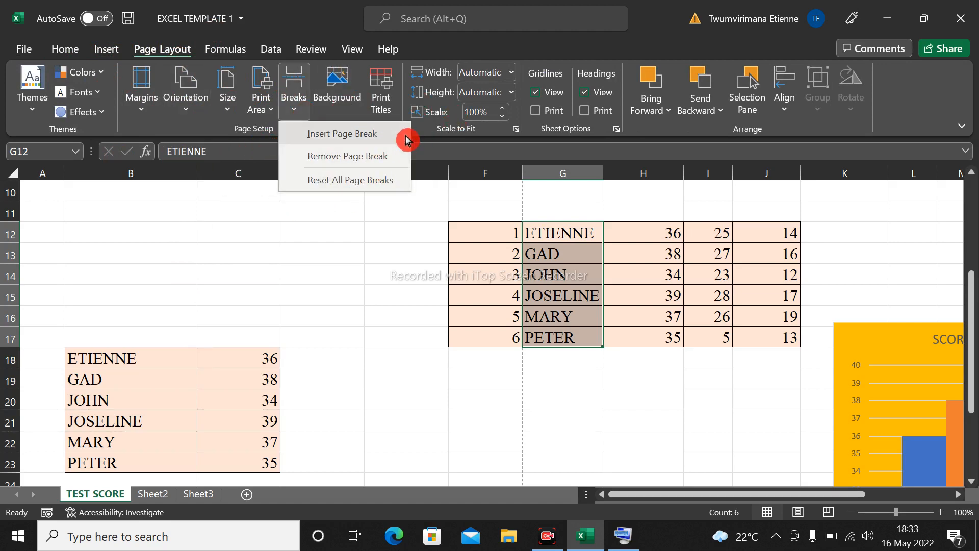
left_click(240, 49)
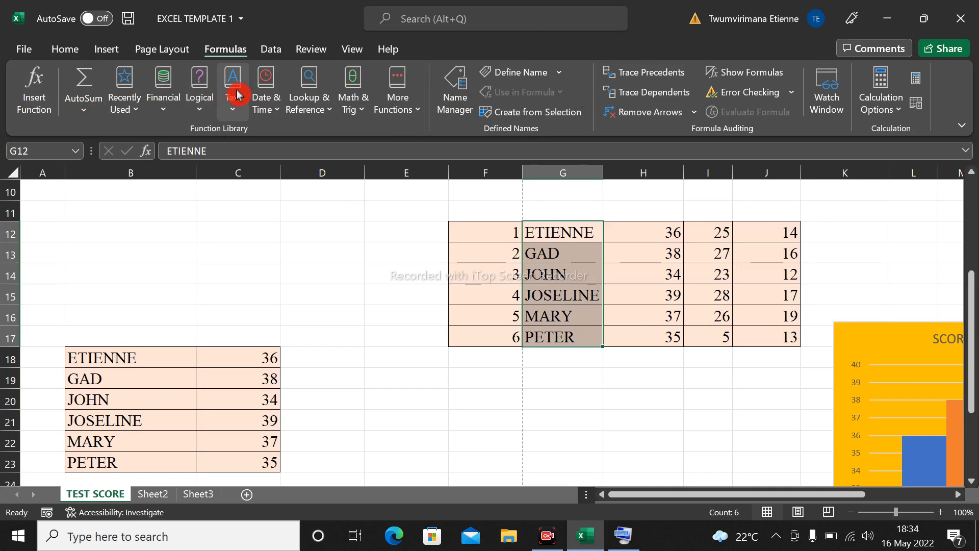
left_click(272, 50)
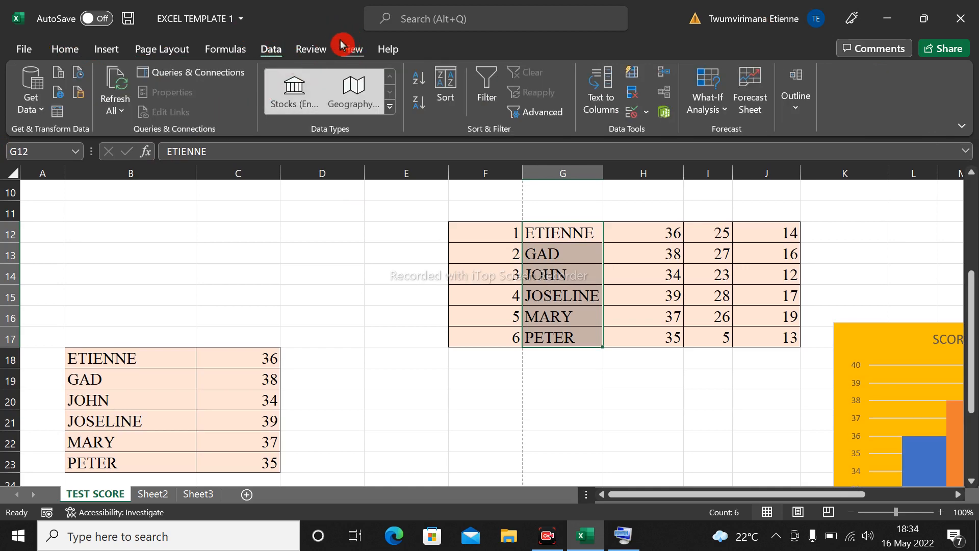
left_click(312, 48)
left_click(353, 51)
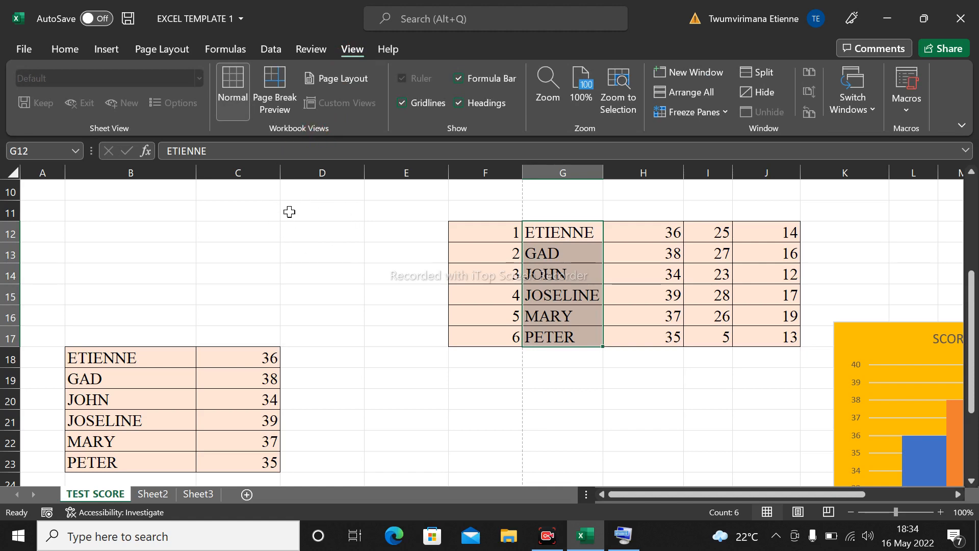
left_click(264, 254)
left_click(385, 398)
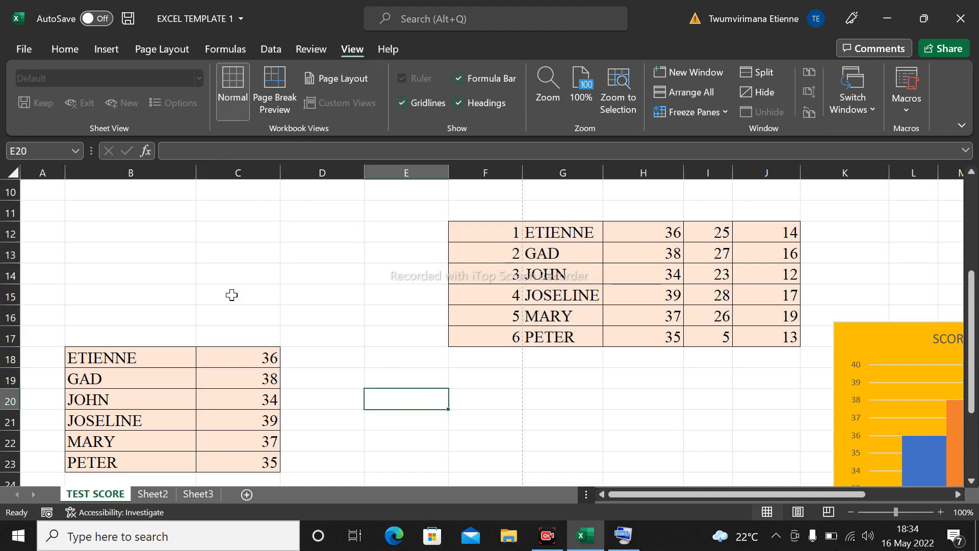
scroll(171, 273, "up", 3)
scroll(189, 267, "down", 9)
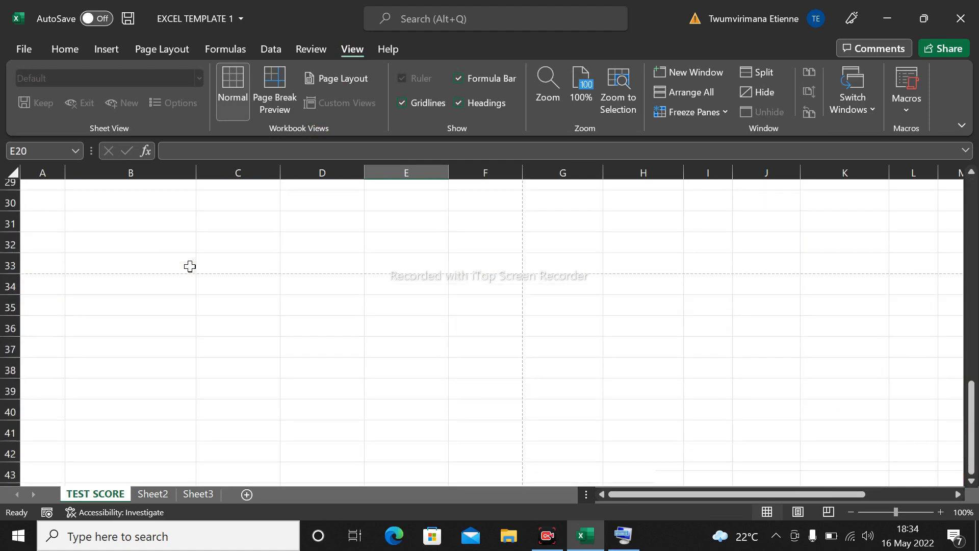
scroll(196, 254, "up", 9)
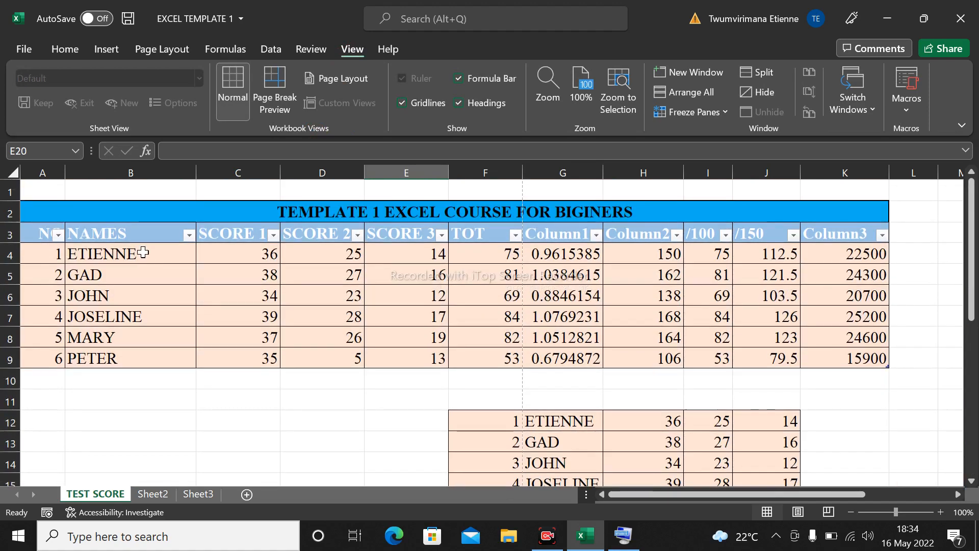
left_click(140, 384)
left_click(134, 425)
left_click(286, 425)
left_click(136, 423)
left_click(236, 423)
left_click(371, 424)
left_click(76, 425)
left_click(39, 423)
left_click(173, 434)
left_click(243, 429)
left_click(328, 439)
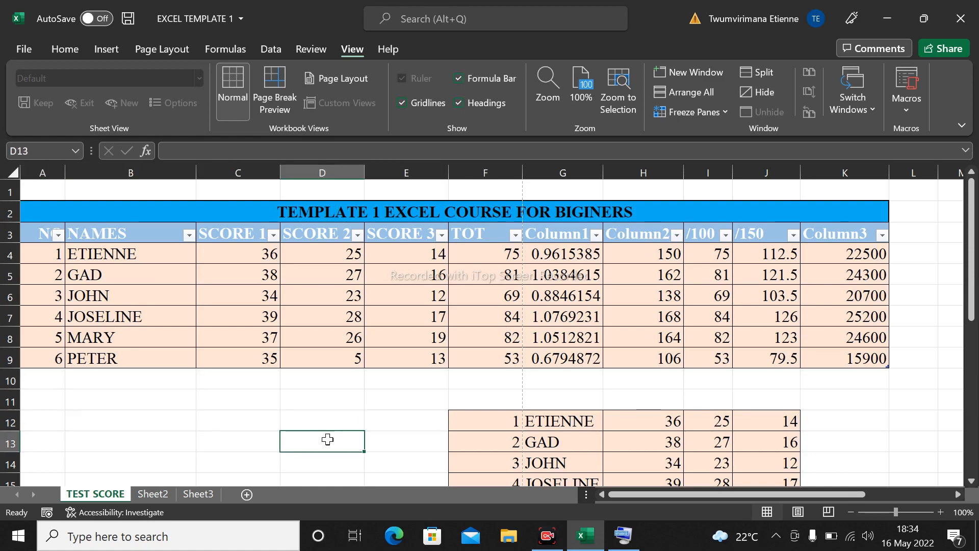
scroll(332, 433, "down", 3)
scroll(269, 390, "down", 3)
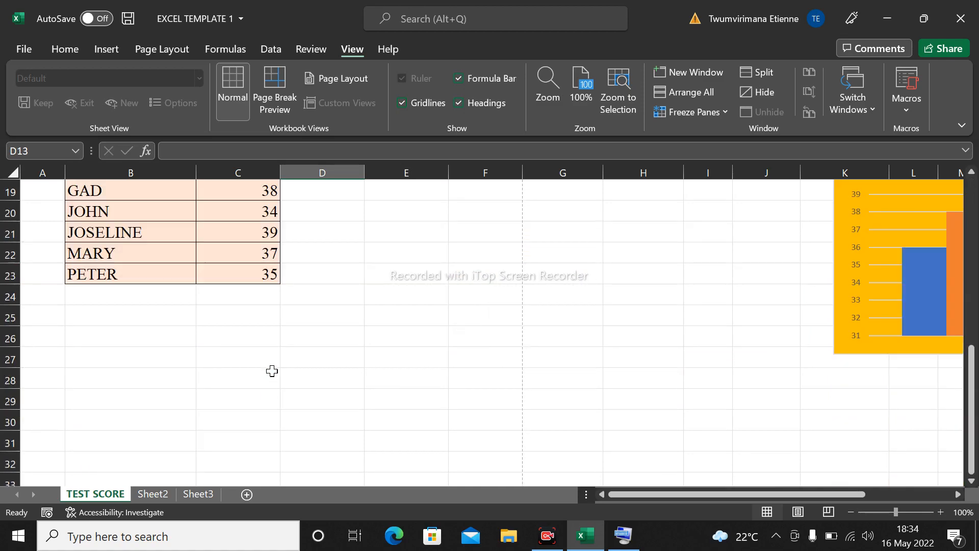
scroll(272, 387, "up", 6)
scroll(276, 369, "down", 7)
scroll(280, 367, "up", 4)
scroll(287, 363, "down", 1)
scroll(291, 357, "down", 12)
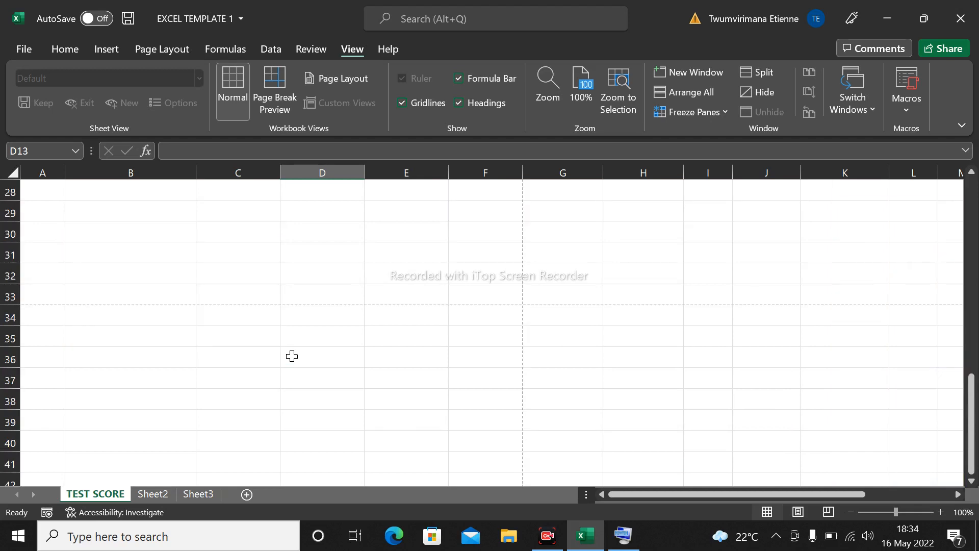
scroll(293, 352, "up", 12)
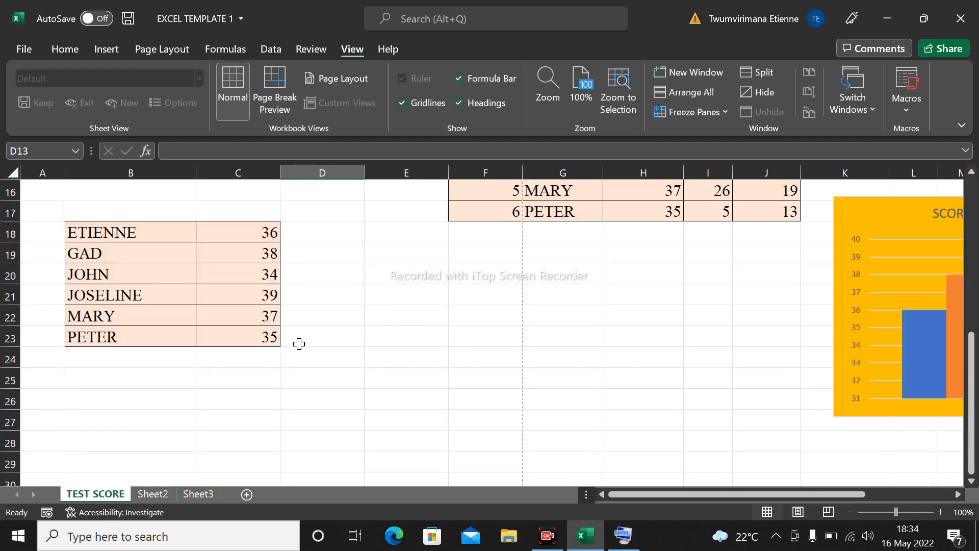
scroll(334, 280, "up", 4)
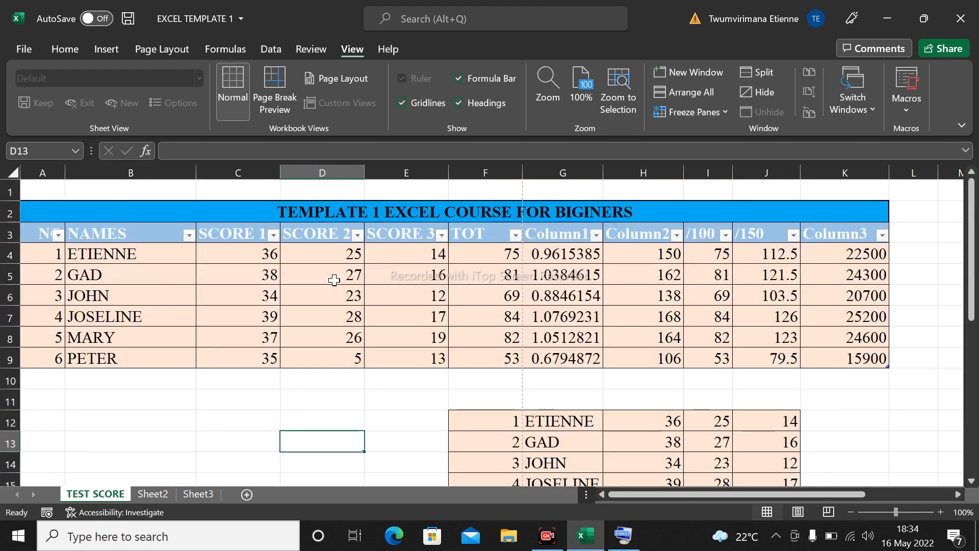
left_click(294, 386)
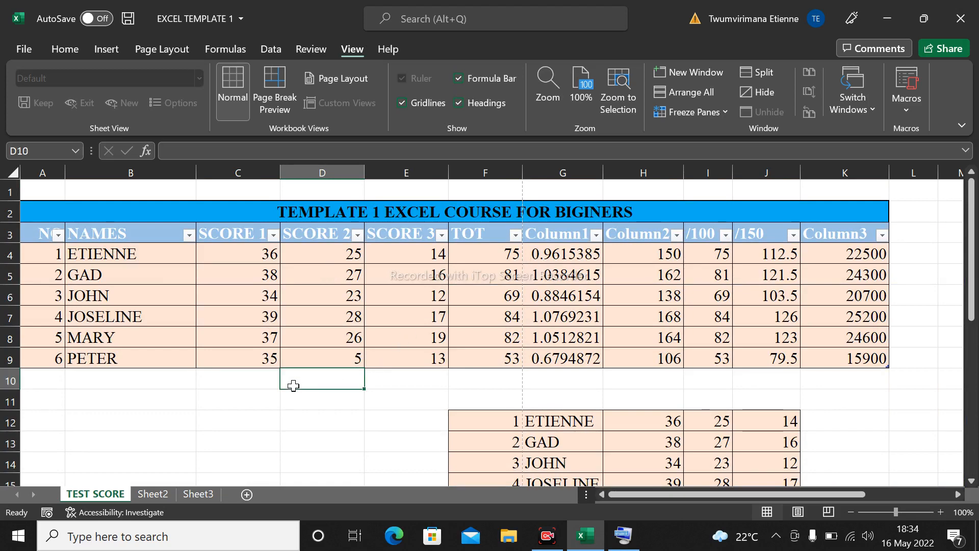
left_click(160, 396)
left_click(163, 419)
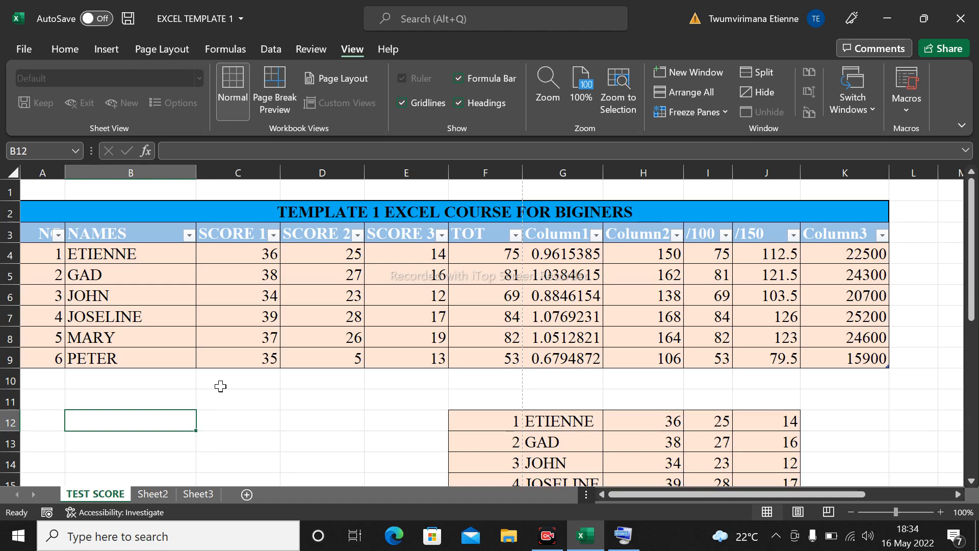
left_click(256, 424)
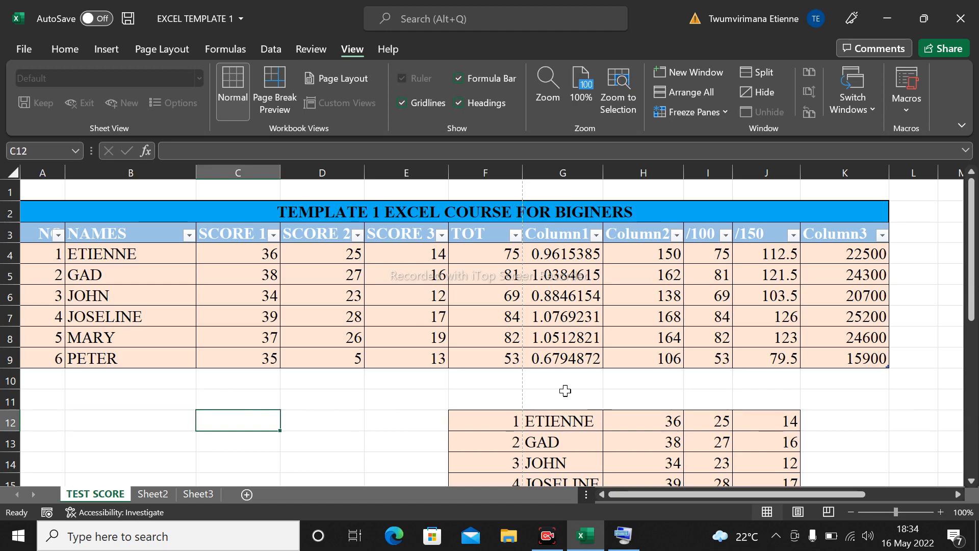
- Look over the TEST SCORE sheet down to the chart area, and check Sheet2 and Sheet3 before returning to TEST SCORE
scroll(596, 341, "down", 3)
scroll(586, 351, "down", 4)
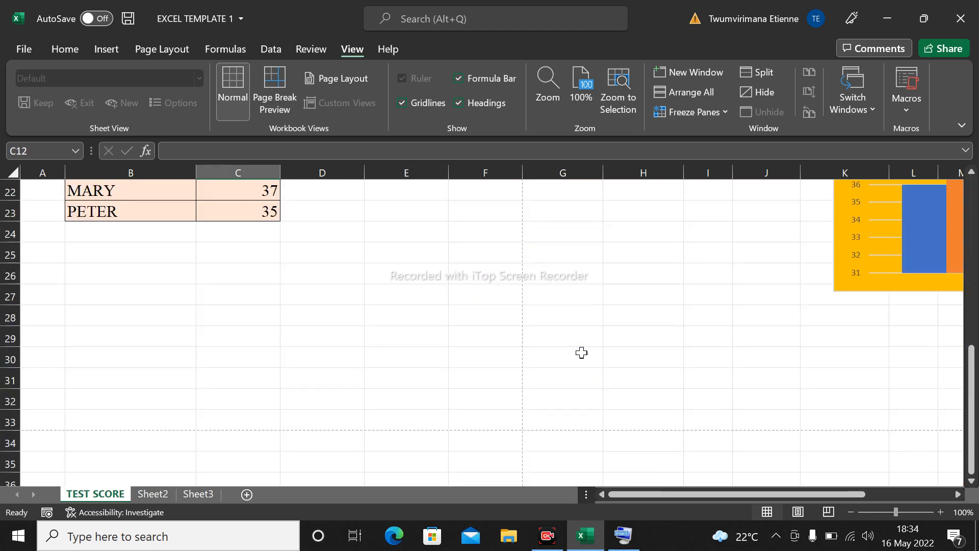
scroll(602, 344, "up", 7)
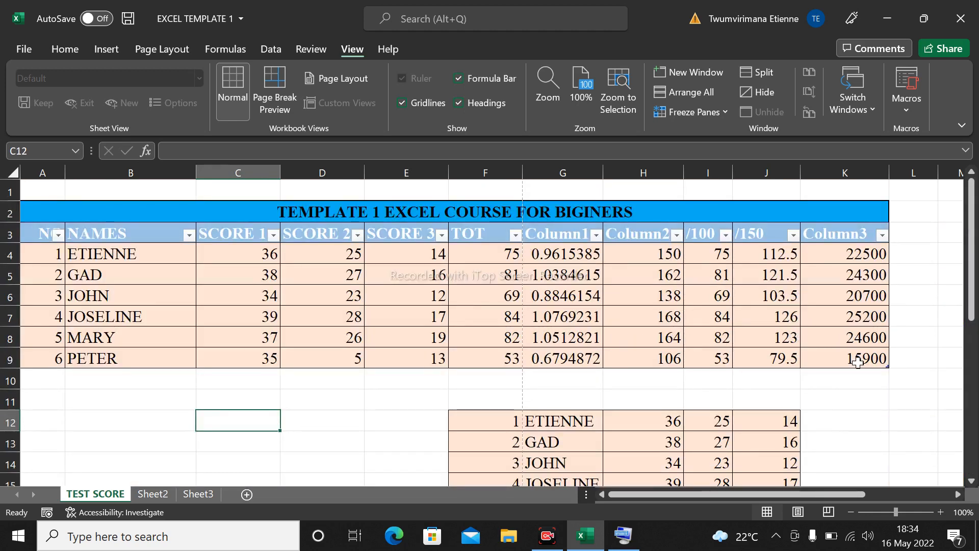
left_click(842, 384)
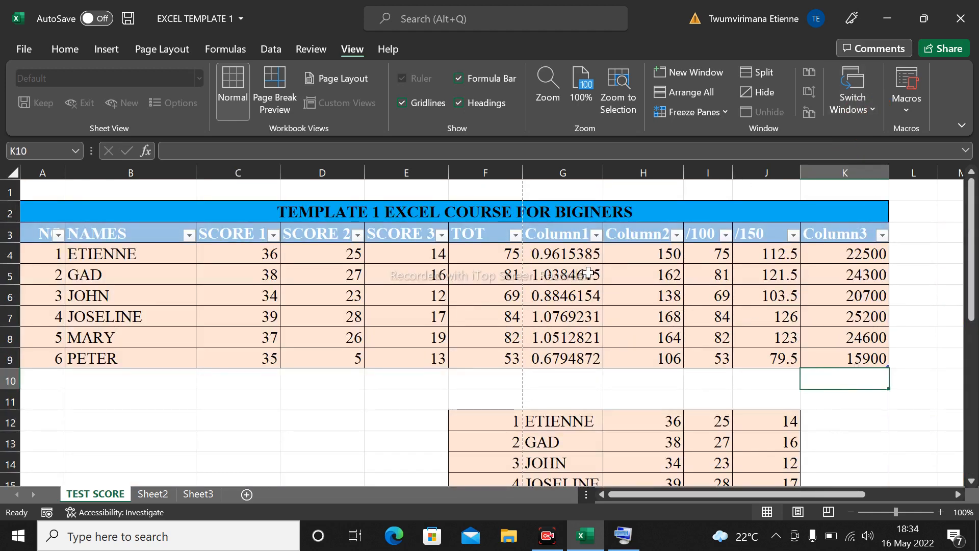
left_click(152, 493)
left_click(97, 494)
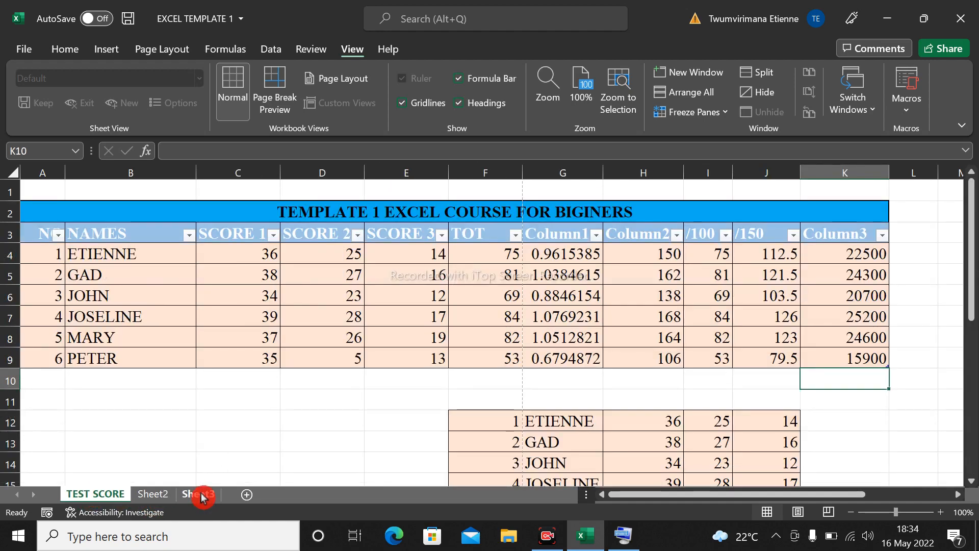
left_click(200, 494)
left_click(92, 494)
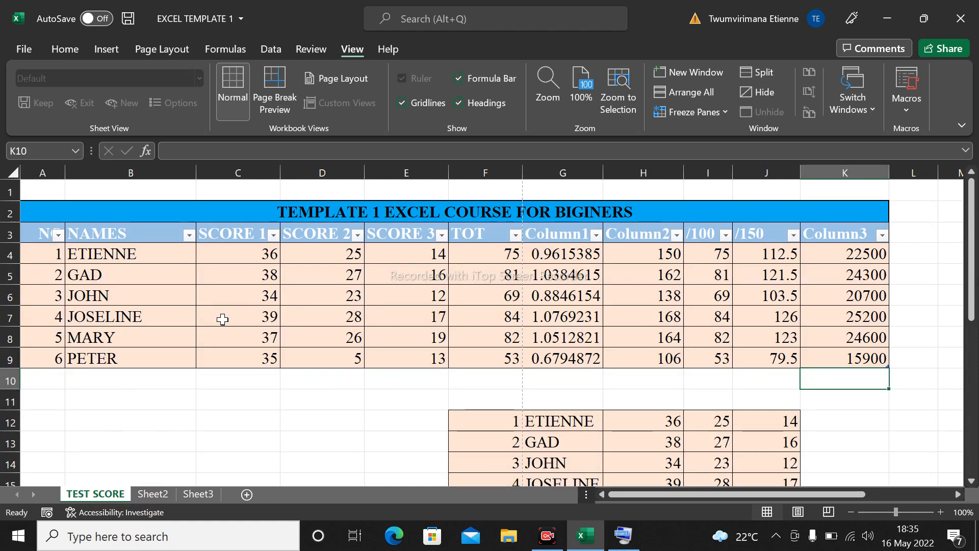
left_click(124, 381)
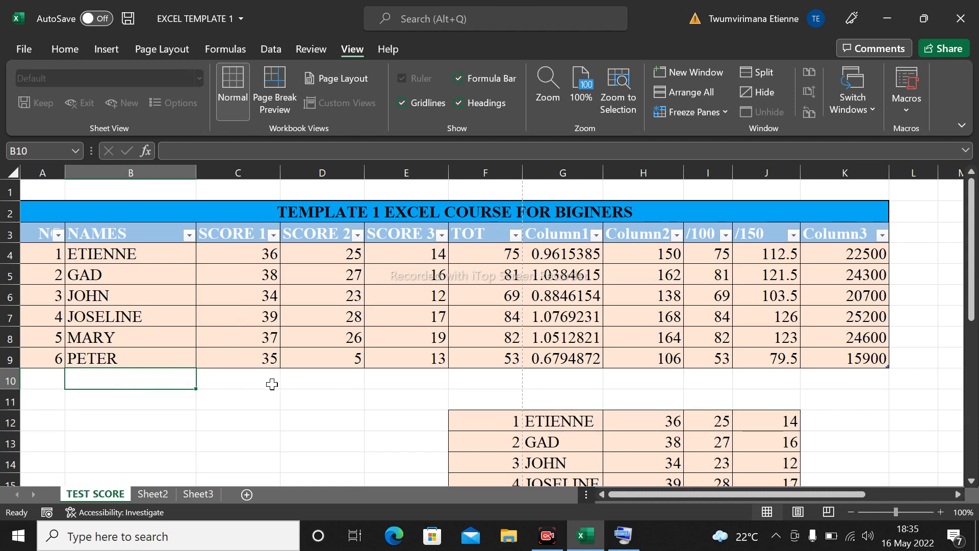
left_click(142, 416)
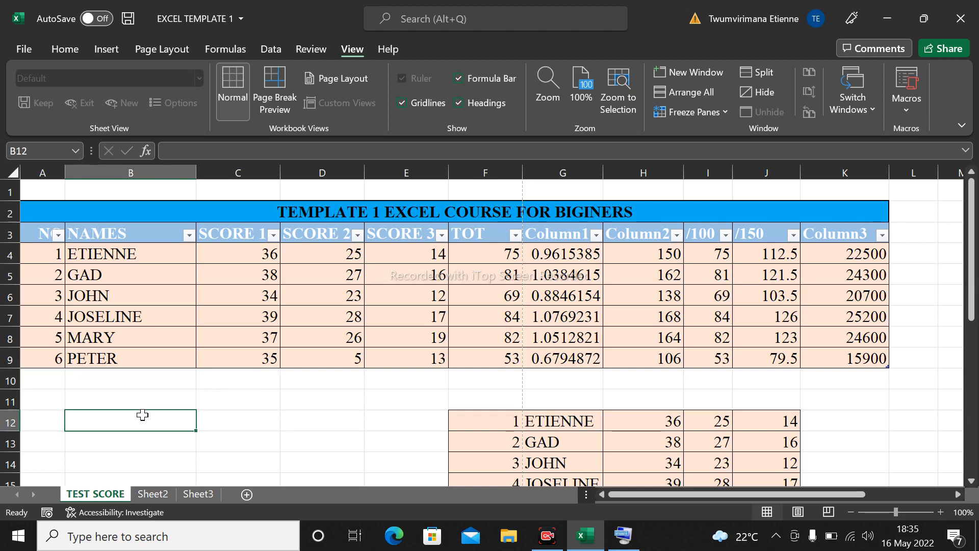
left_click(318, 418)
left_click(225, 424)
- Look through the most recently used functions offered for cell B12, and leave without inserting one
left_click(155, 424)
left_click(225, 49)
left_click(37, 105)
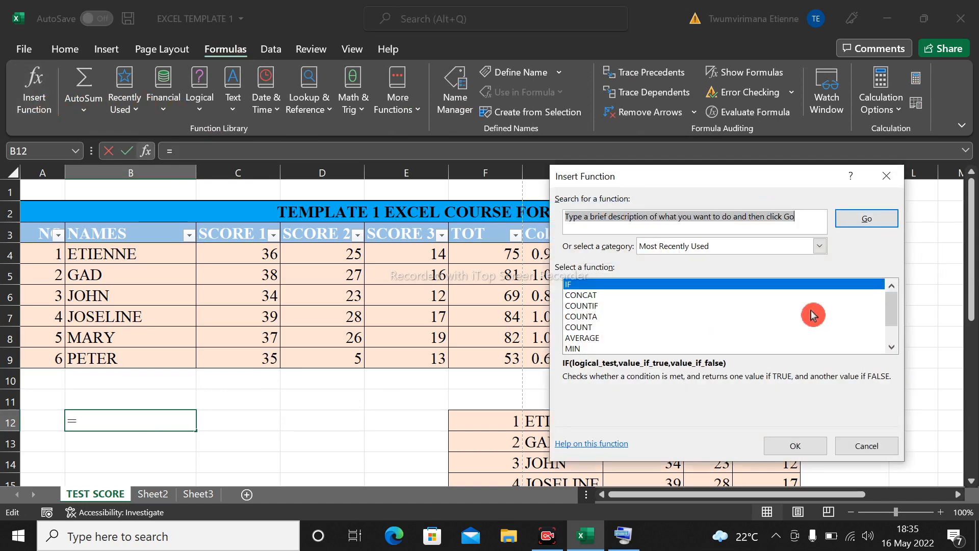
scroll(893, 329, "down", 1)
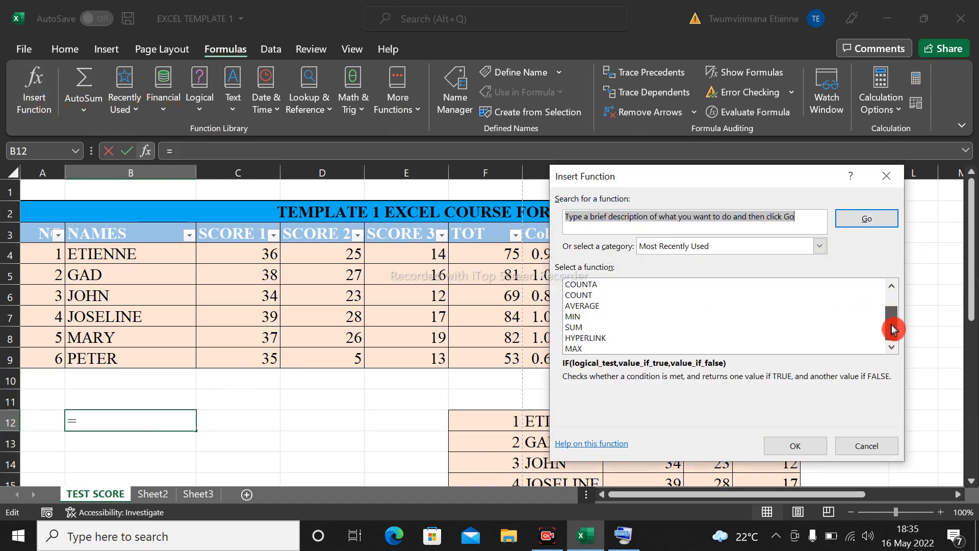
left_click_drag(893, 329, 892, 294)
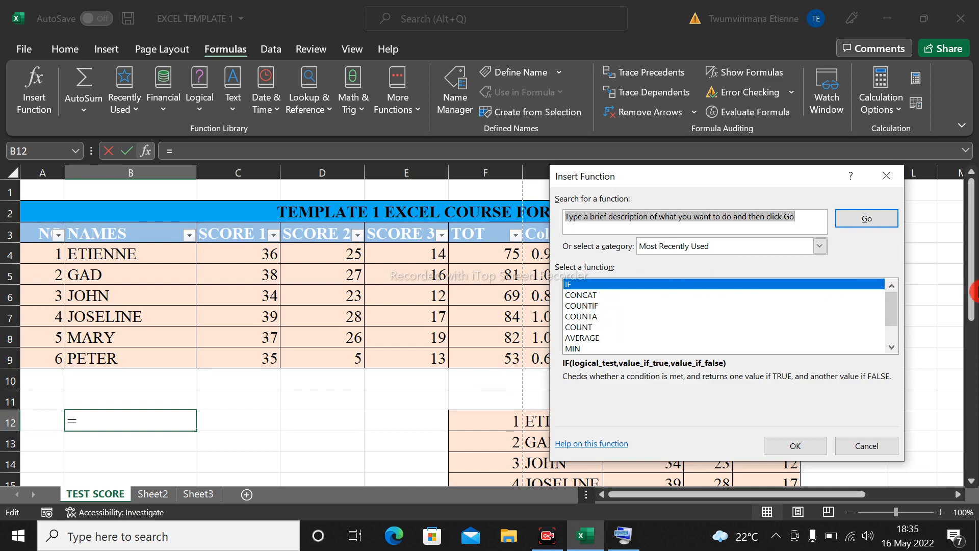
left_click_drag(901, 312, 899, 328)
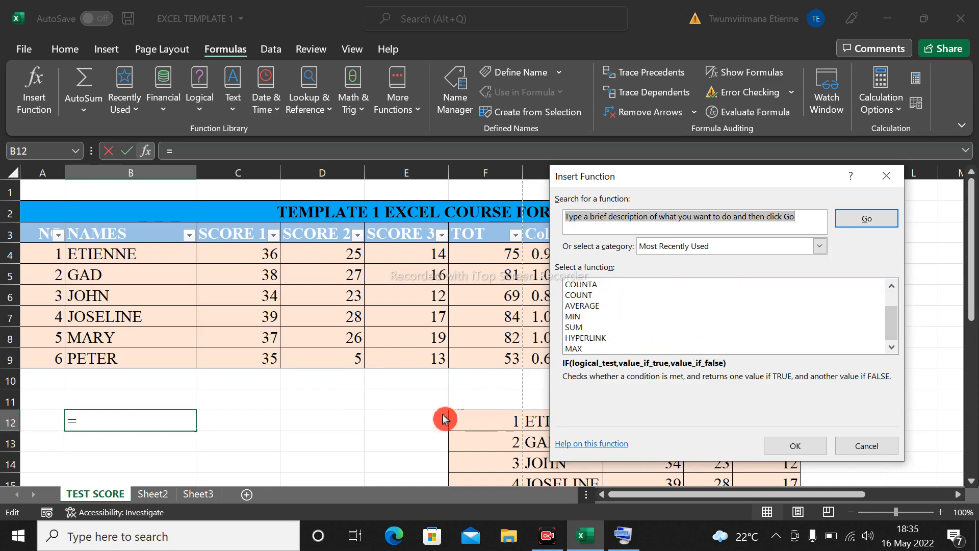
left_click(881, 446)
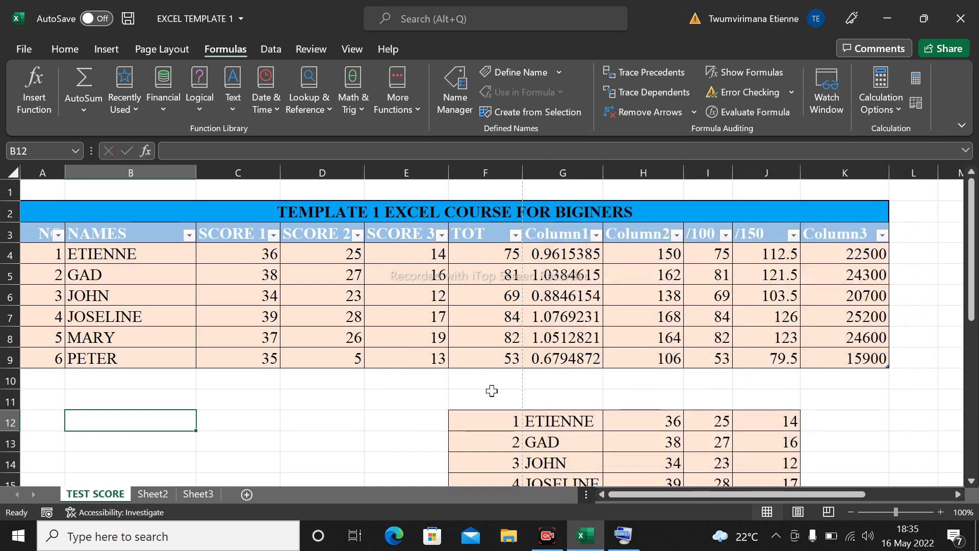
left_click(492, 391)
left_click(862, 398)
left_click_drag(716, 495, 786, 496)
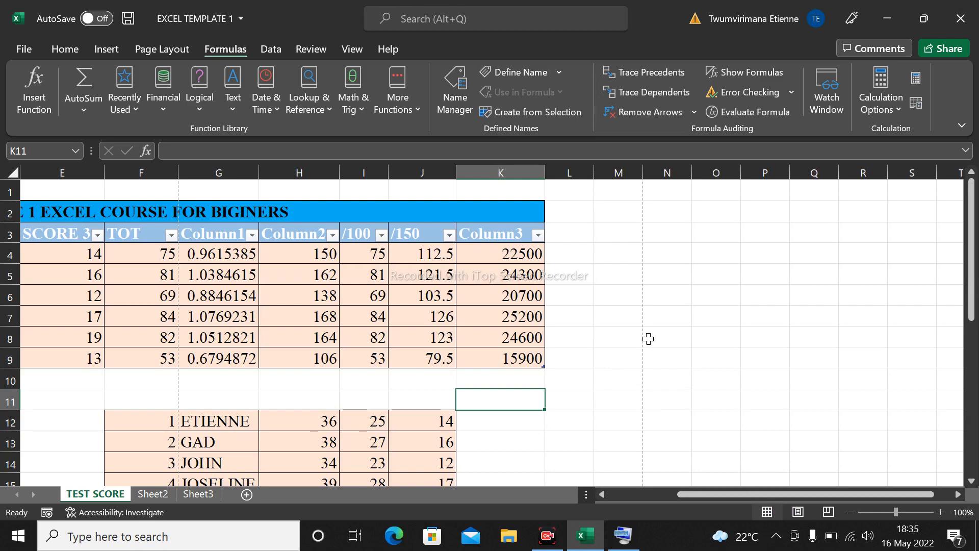
left_click(772, 316)
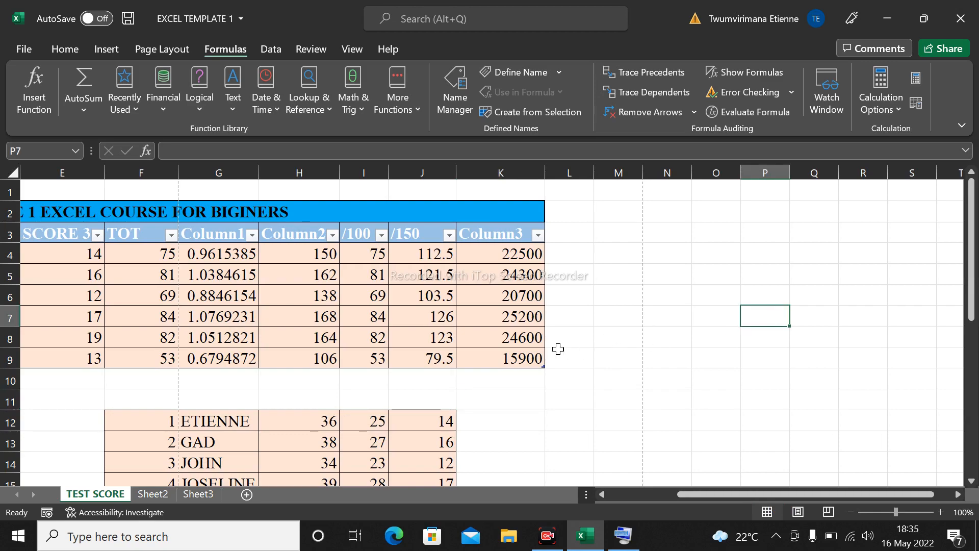
left_click_drag(559, 350, 601, 352)
left_click(945, 317)
left_click(799, 351)
left_click(806, 402)
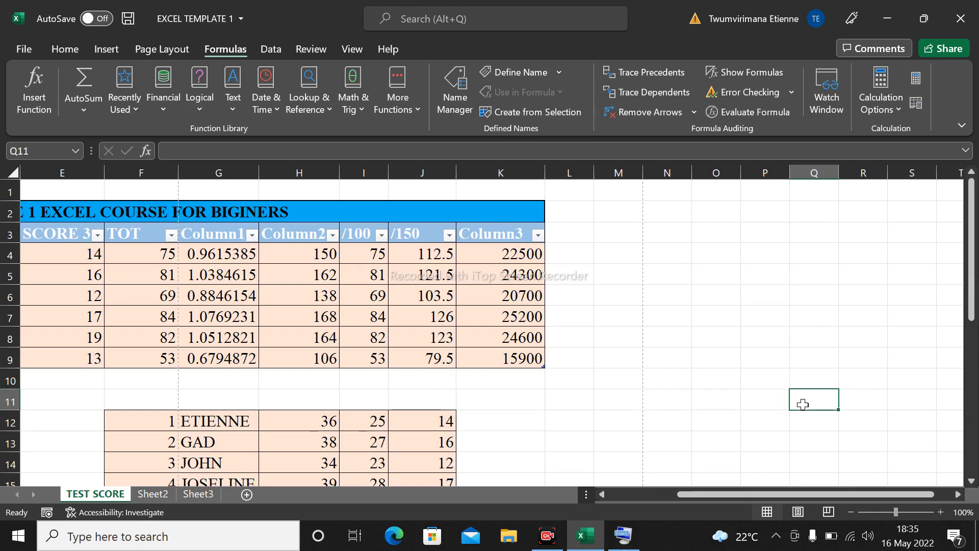
left_click_drag(656, 412, 721, 426)
left_click(574, 445)
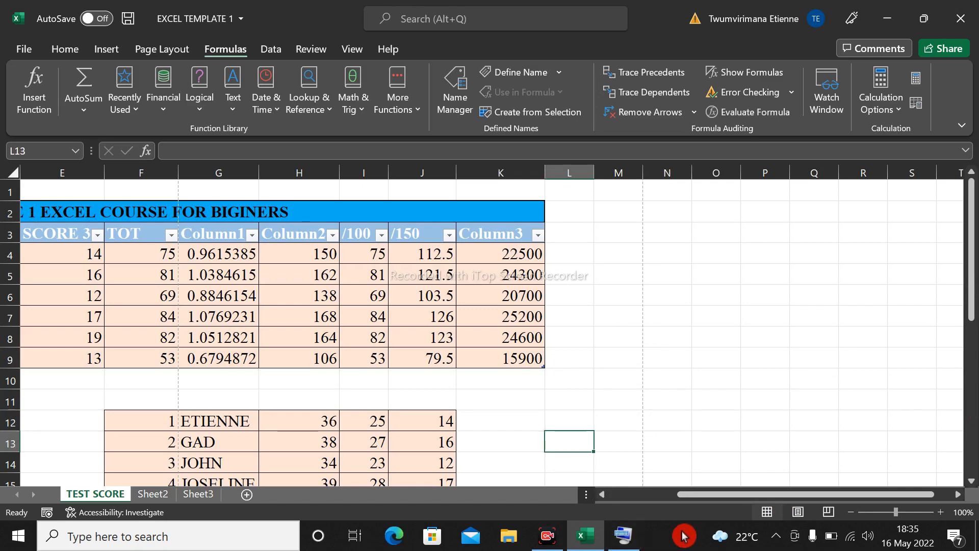
left_click_drag(718, 496, 635, 504)
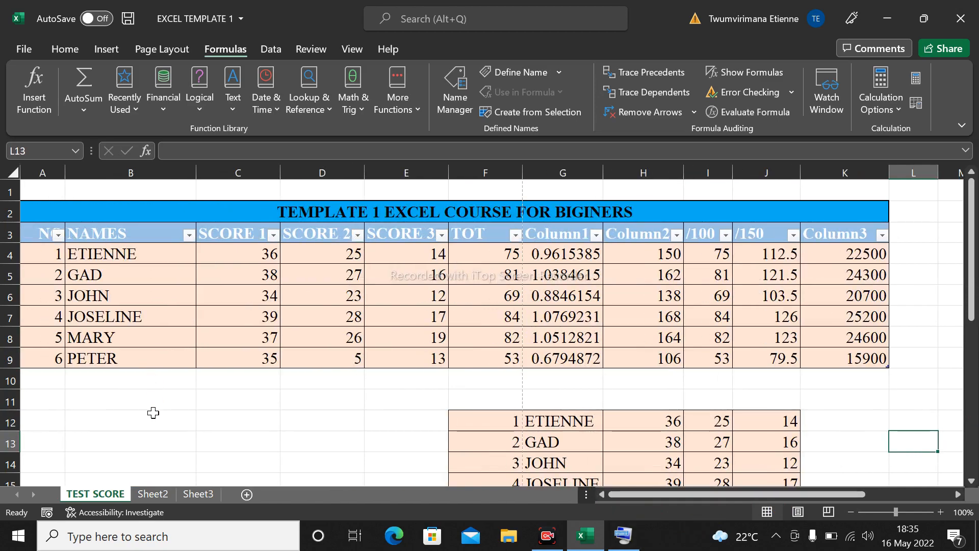
left_click(120, 399)
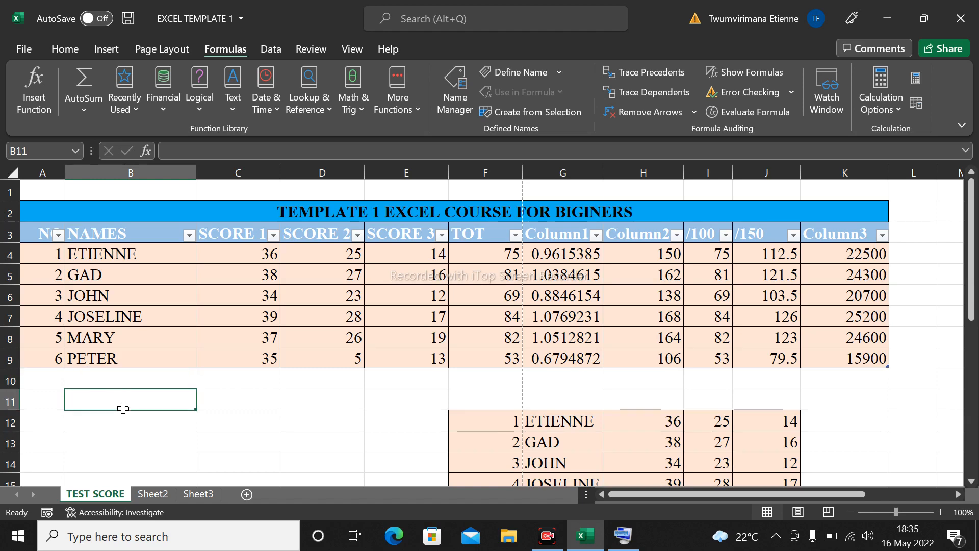
left_click(231, 413)
left_click(148, 415)
left_click(273, 417)
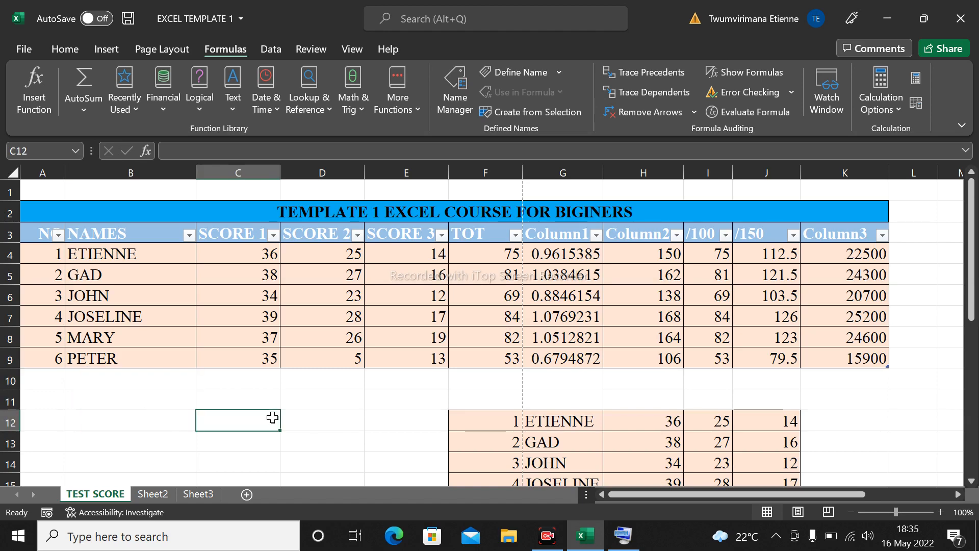
left_click(323, 422)
left_click(397, 420)
left_click(209, 416)
left_click(102, 427)
left_click(436, 403)
left_click(271, 395)
left_click(189, 399)
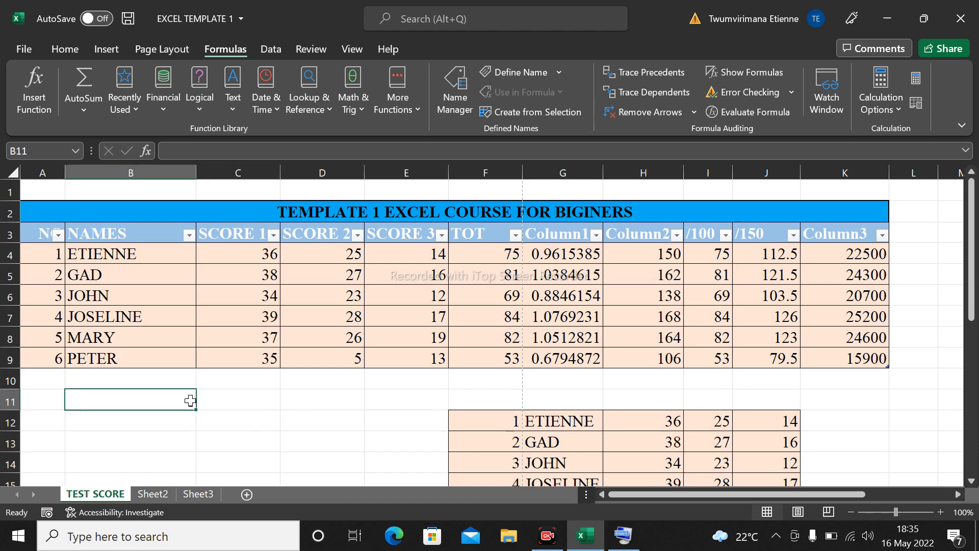
left_click(238, 422)
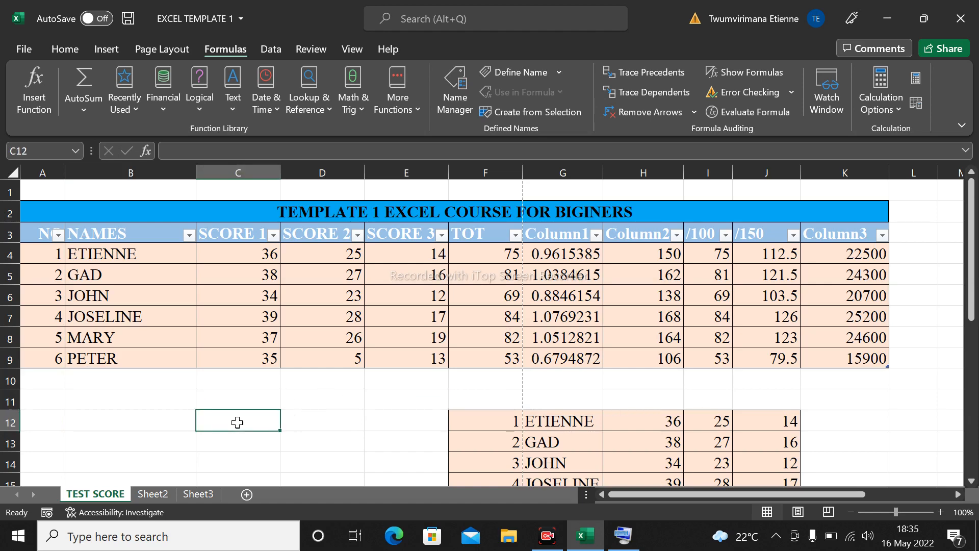
left_click(342, 420)
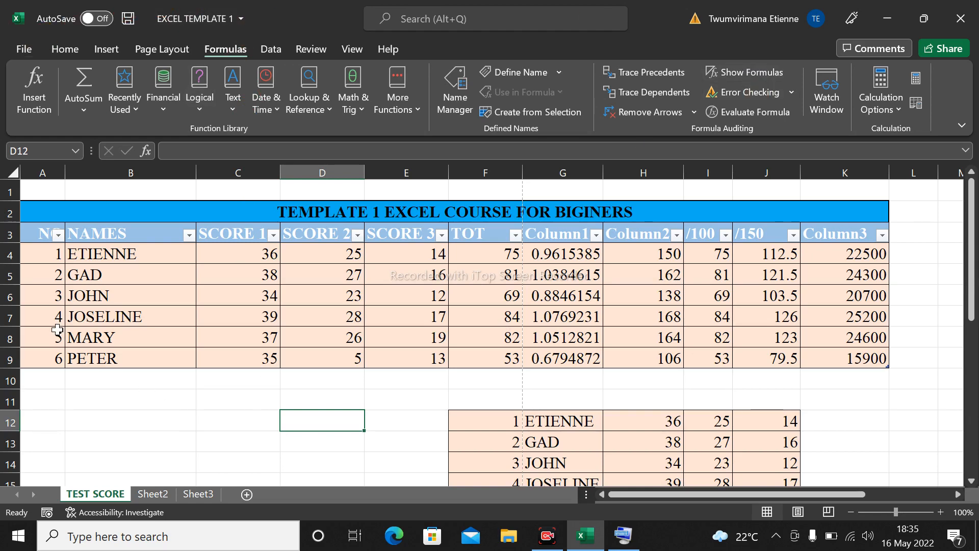
left_click(217, 437)
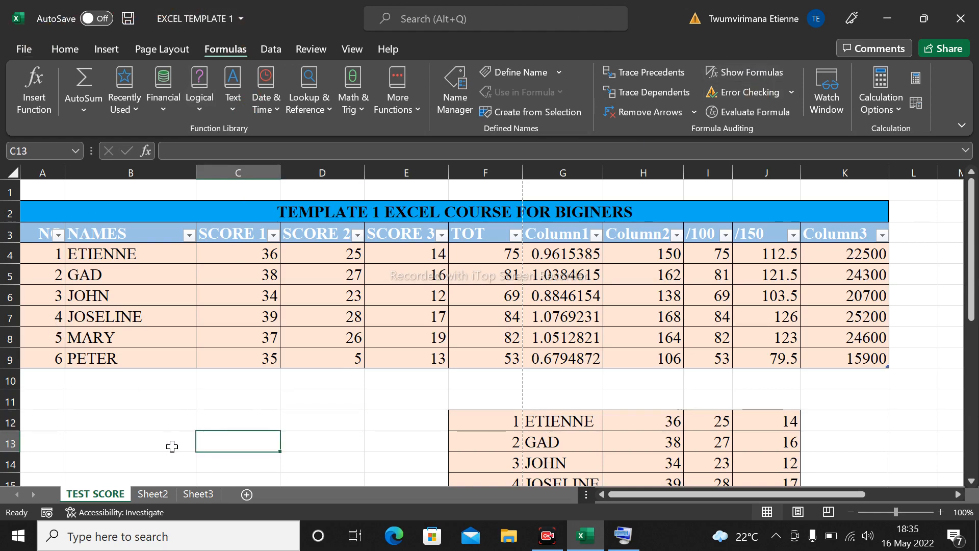
left_click(144, 438)
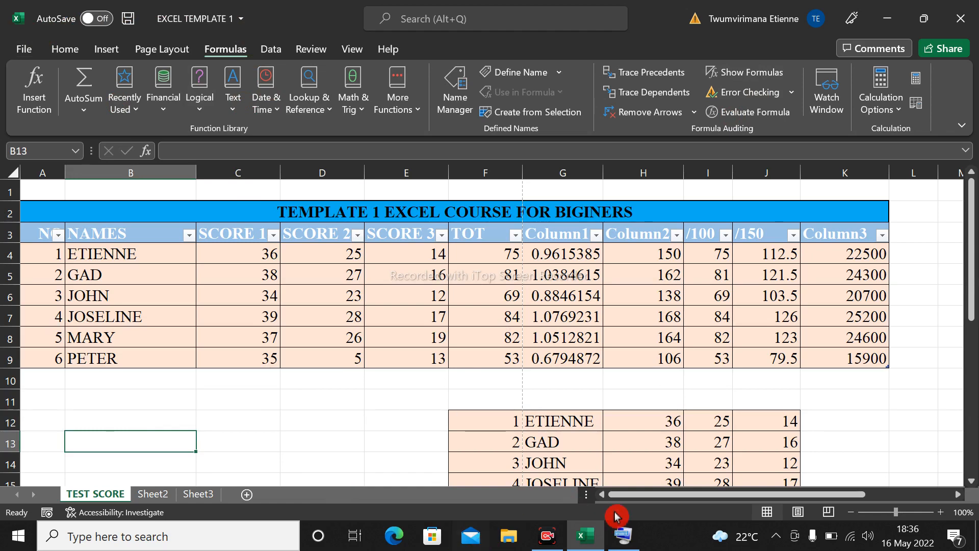
scroll(767, 375, "down", 9)
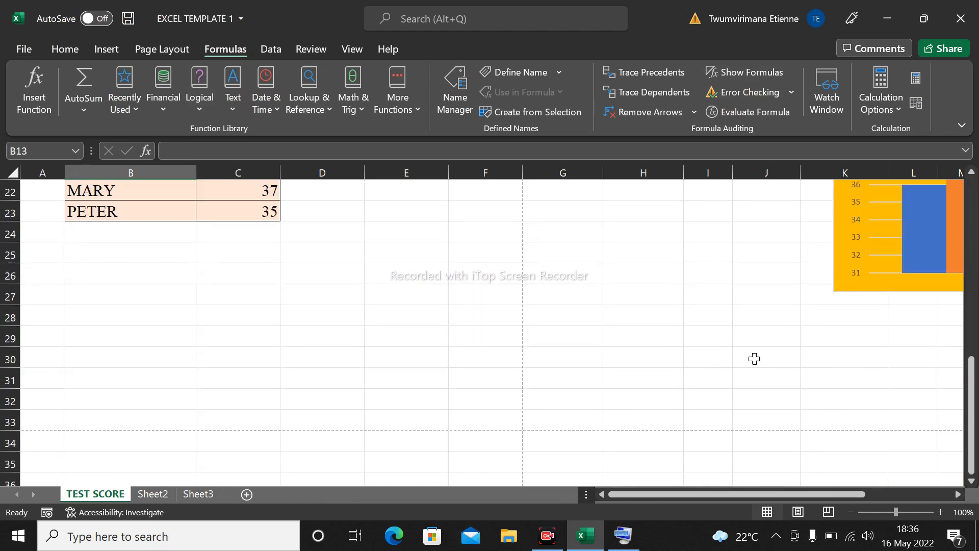
scroll(647, 387, "up", 9)
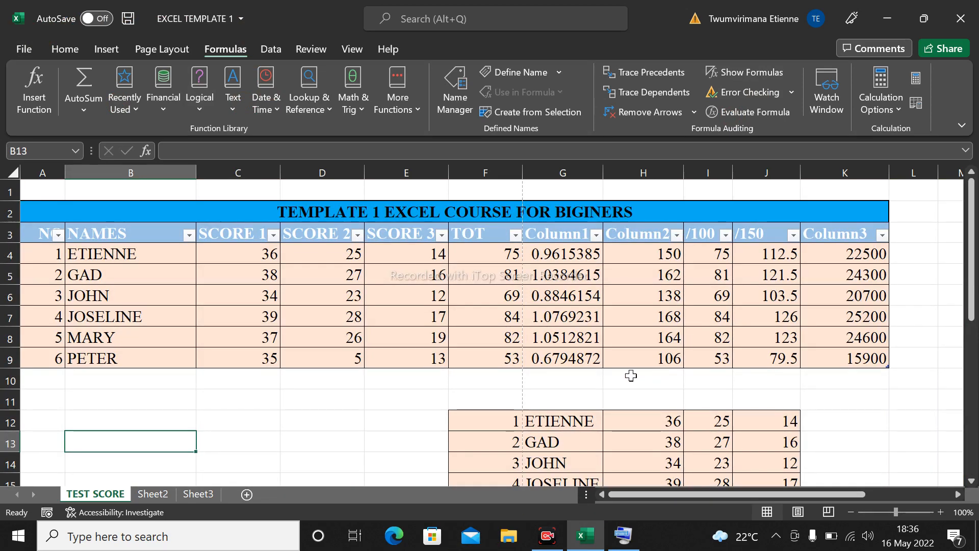
left_click(131, 402)
left_click(151, 437)
left_click(249, 450)
left_click(321, 442)
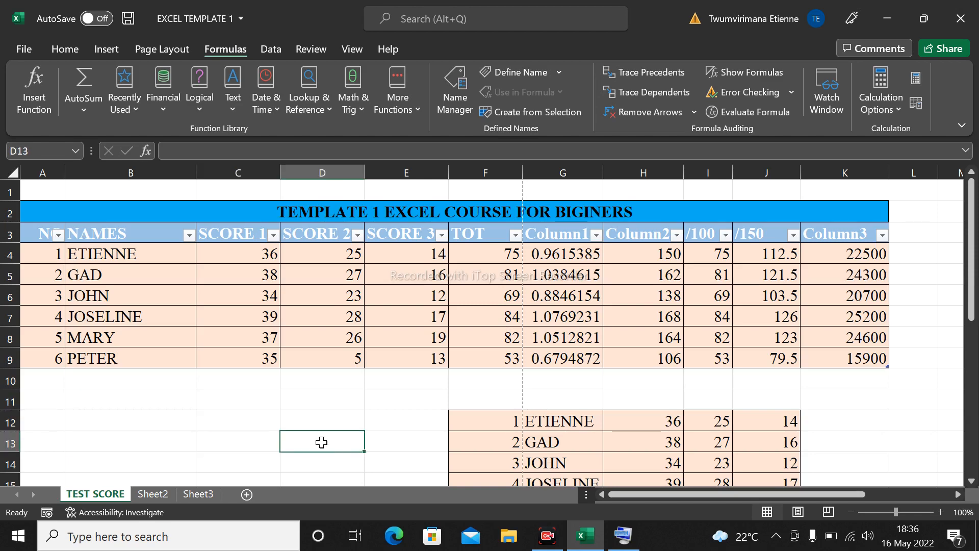
left_click(151, 432)
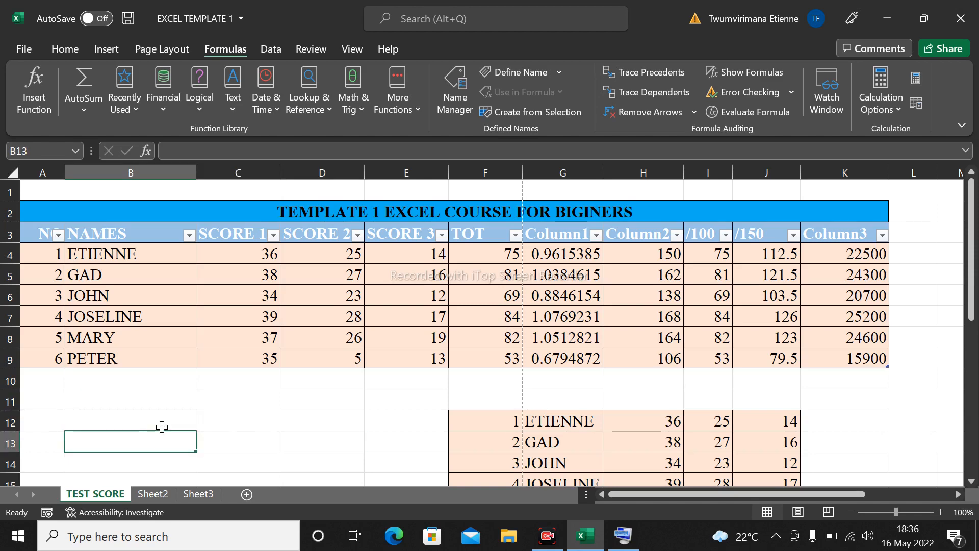
left_click(227, 439)
left_click(300, 441)
left_click(406, 439)
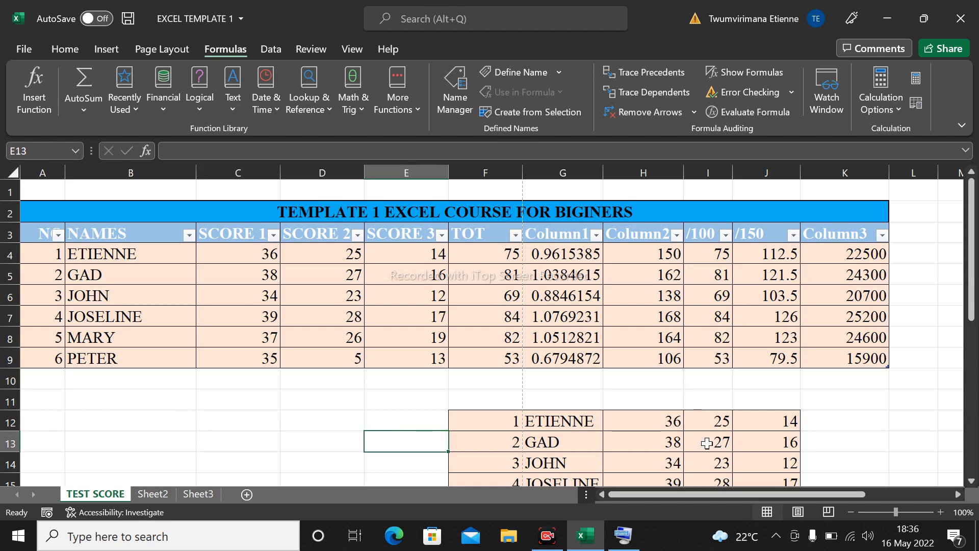
left_click(709, 444)
left_click(645, 443)
left_click(752, 442)
left_click(816, 439)
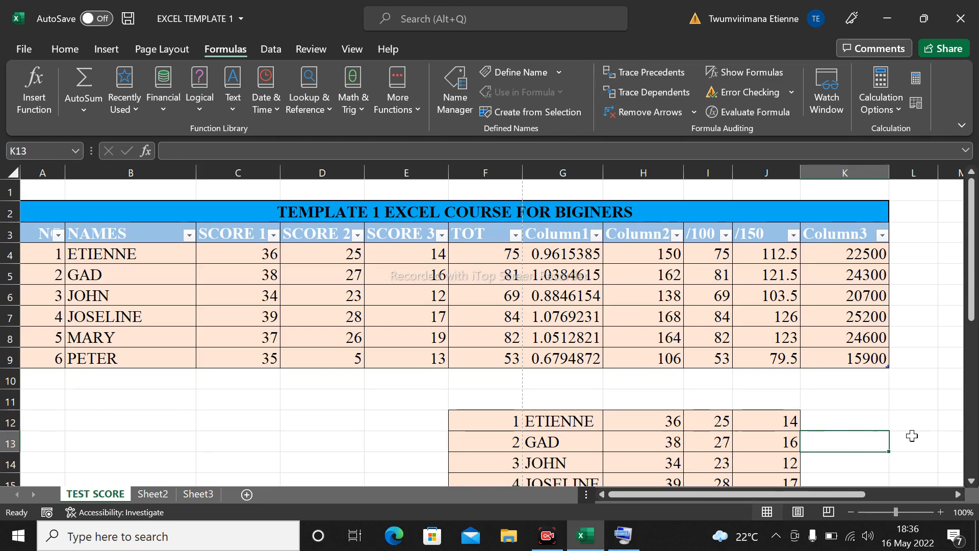
left_click(913, 438)
left_click(337, 444)
left_click(175, 424)
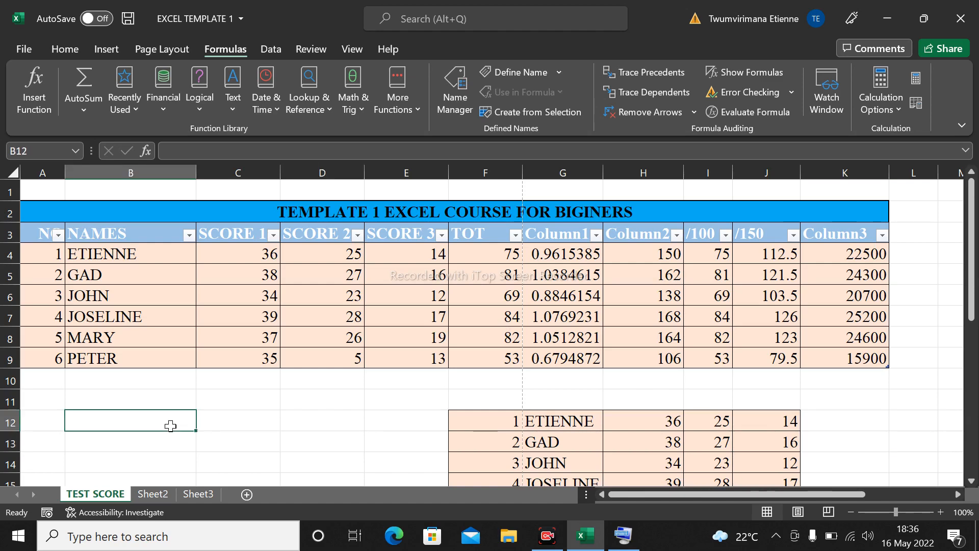
left_click(140, 440)
left_click(265, 428)
left_click_drag(353, 441, 322, 438)
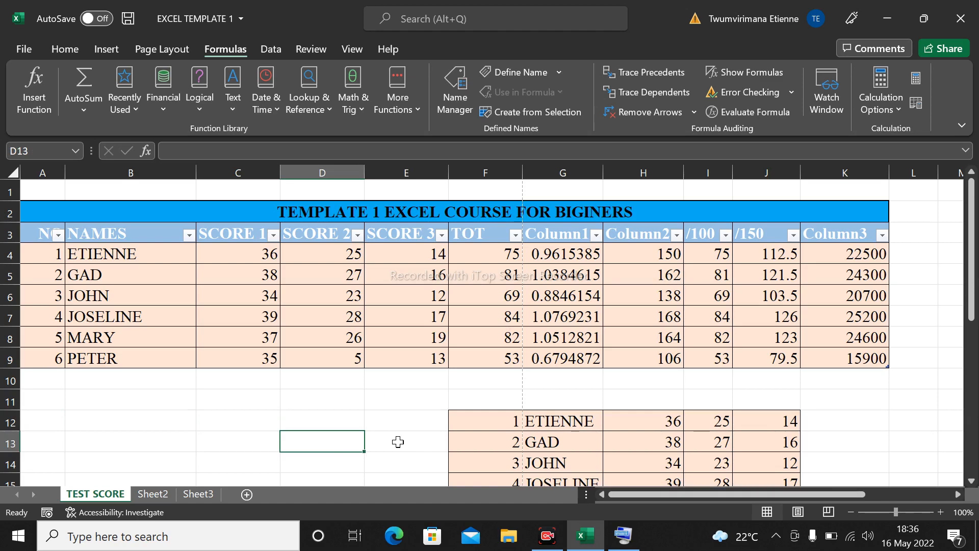
scroll(284, 442, "down", 2)
left_click(342, 399)
left_click(200, 351)
left_click(134, 341)
left_click(123, 294)
left_click(114, 321)
left_click(227, 321)
left_click(153, 338)
left_click(144, 316)
left_click(214, 320)
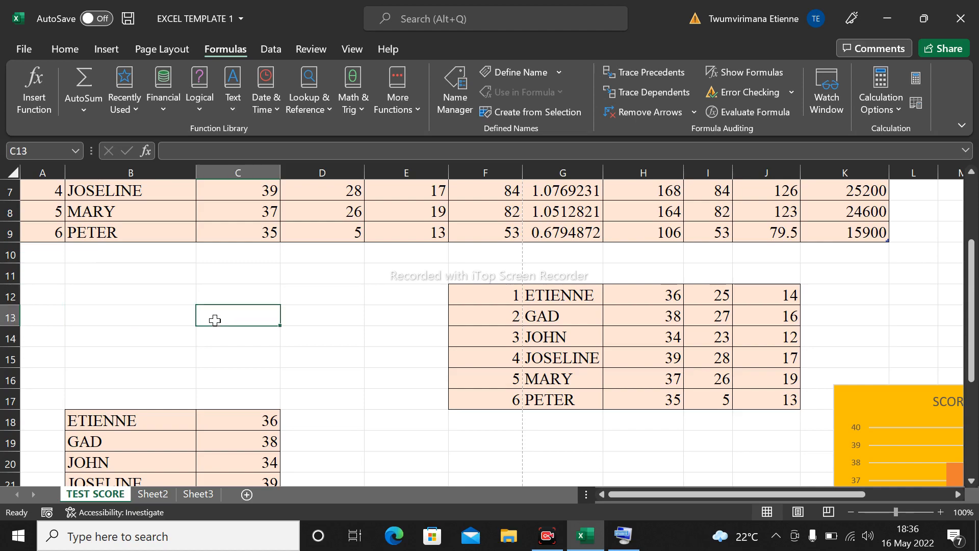
left_click(234, 343)
left_click(163, 335)
left_click(143, 290)
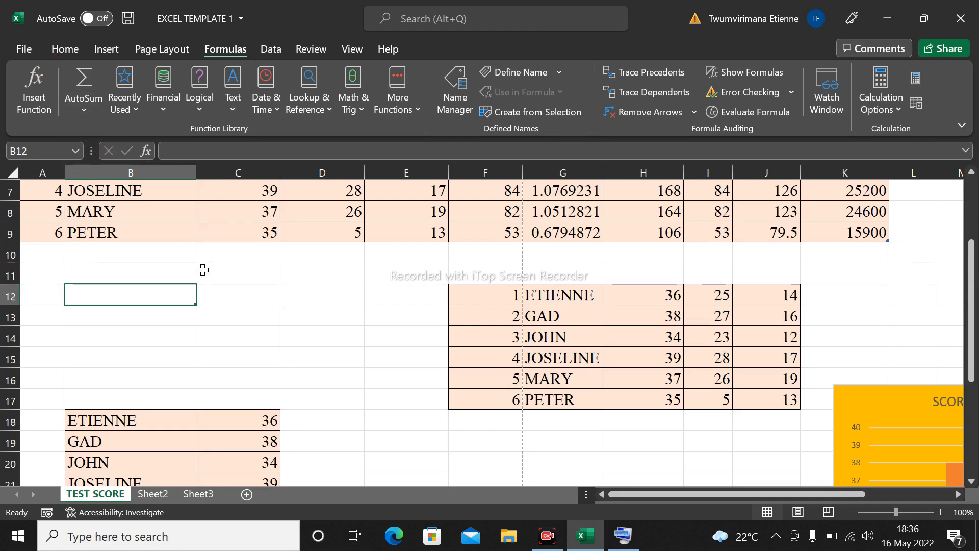
left_click(236, 288)
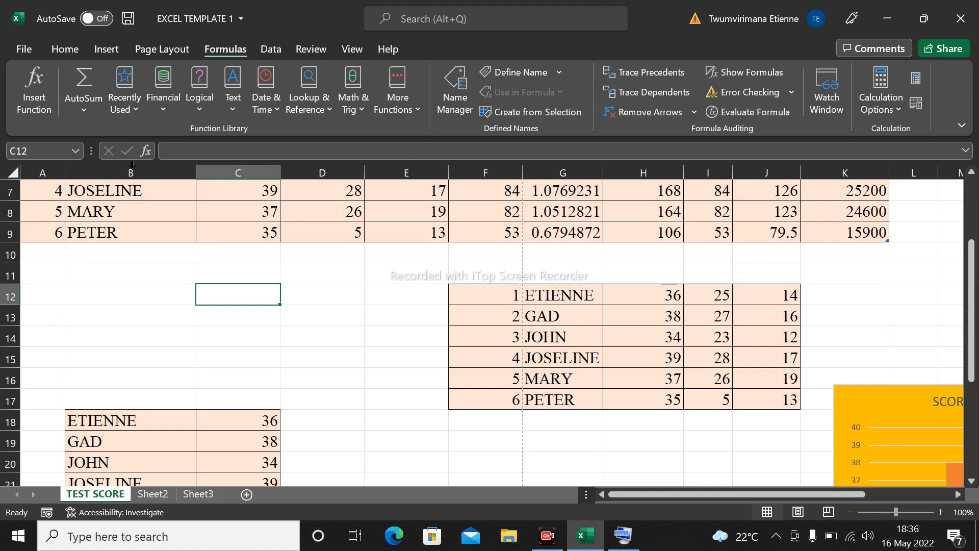
- Review the main score table and the two copied lists beneath it on the TEST SCORE sheet
left_click(65, 51)
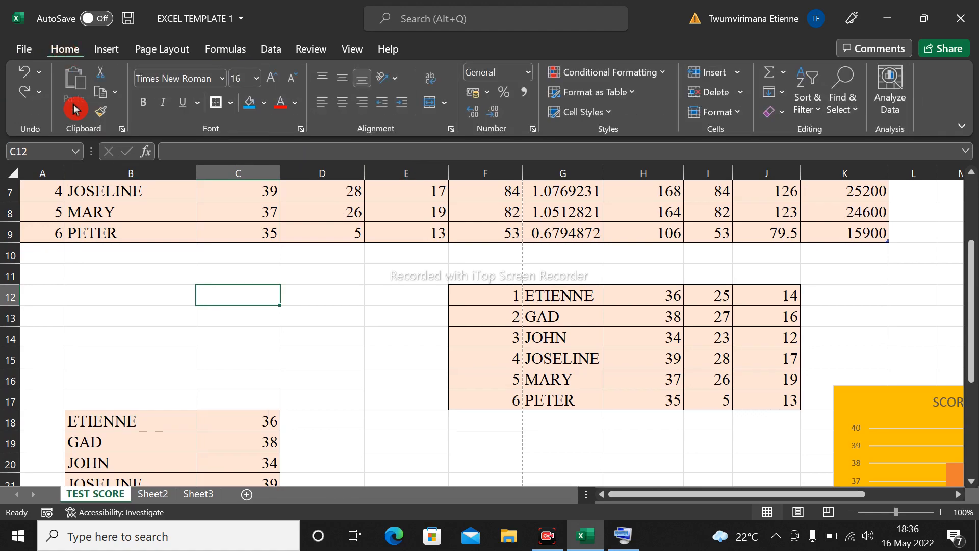
scroll(343, 326, "down", 2)
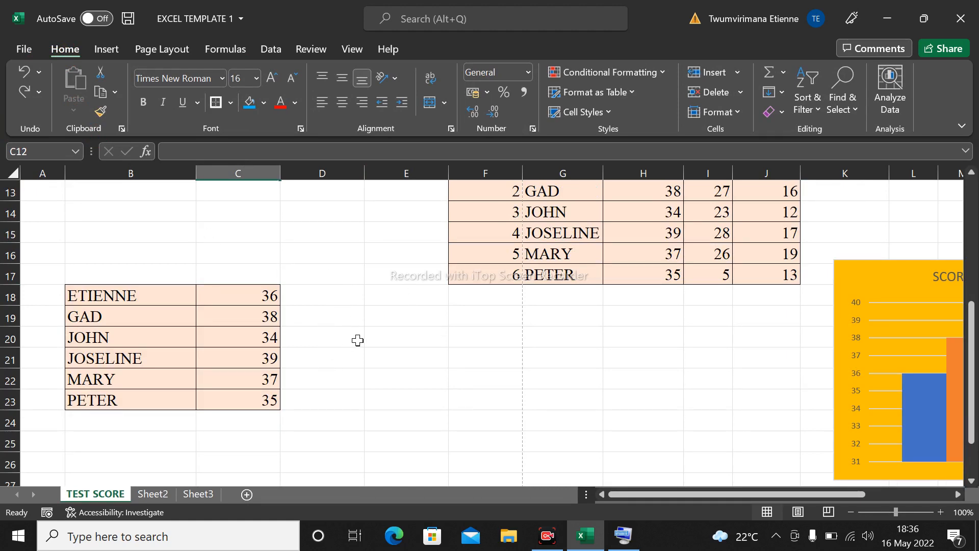
scroll(425, 331, "up", 4)
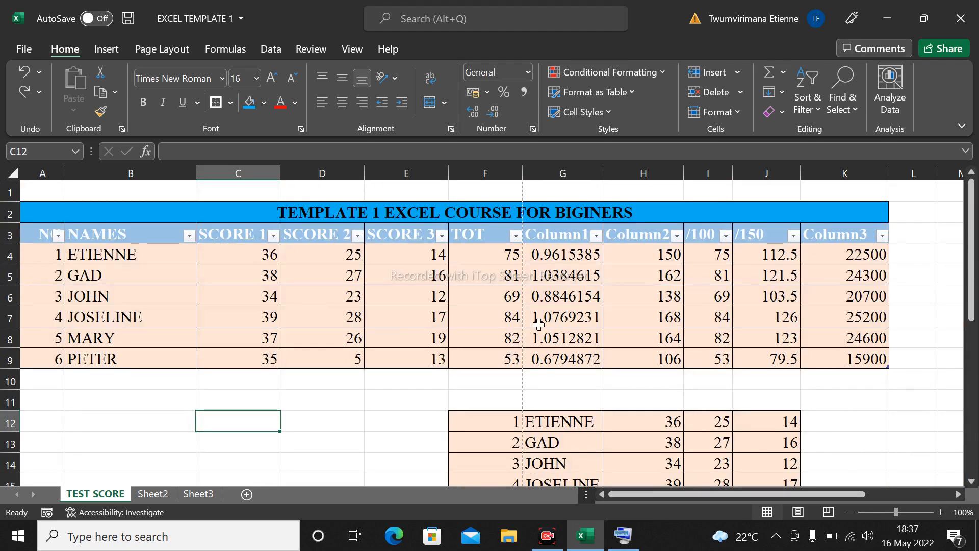
scroll(223, 417, "down", 3)
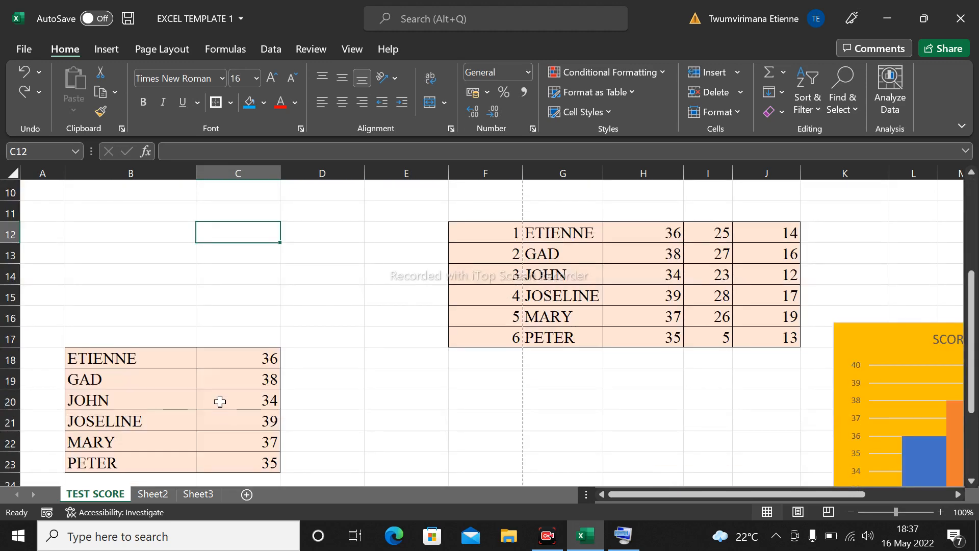
left_click(348, 365)
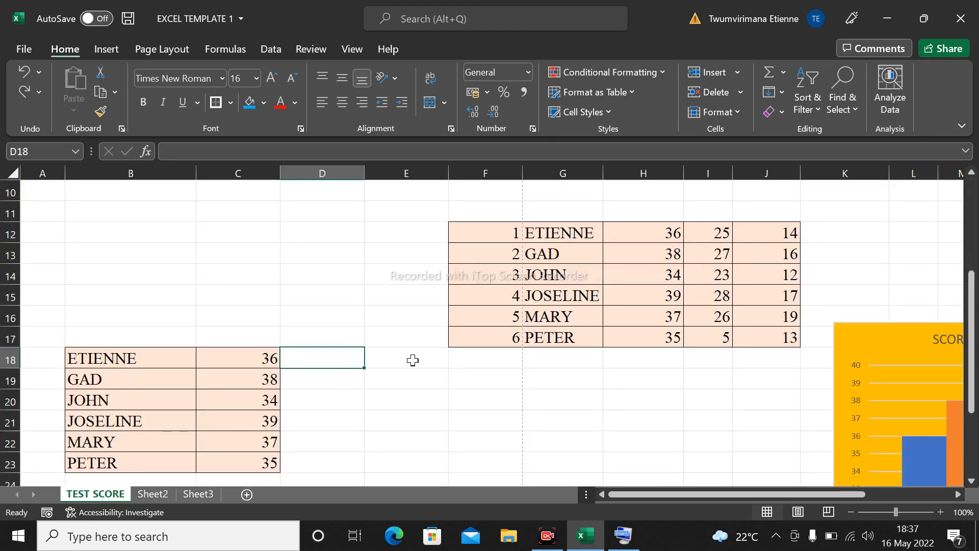
left_click(710, 372)
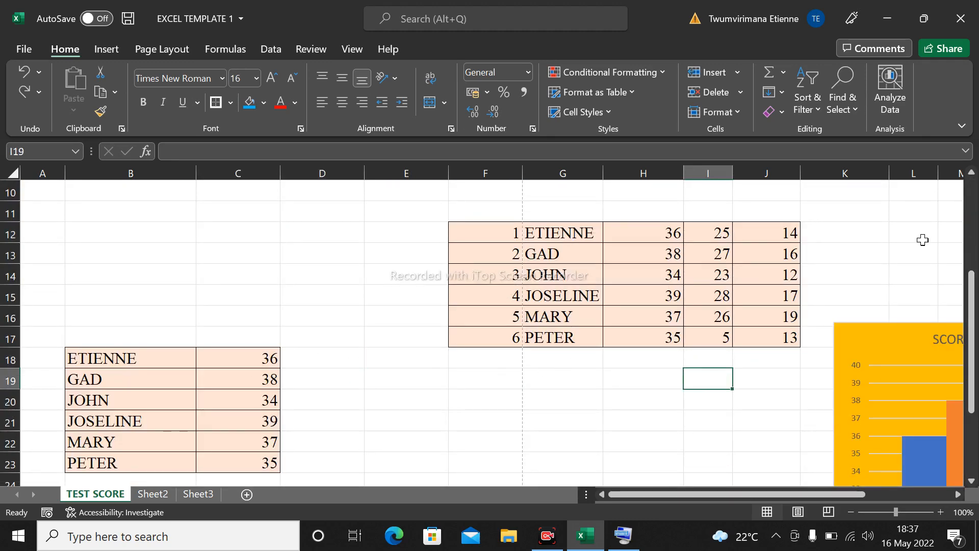
scroll(922, 241, "up", 3)
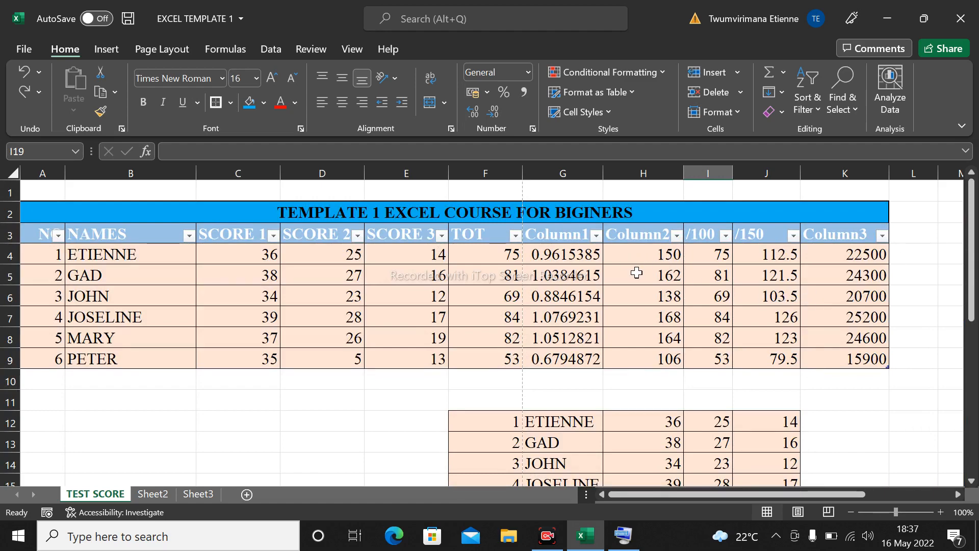
- Format the first Column1 result, cell G4, as a percentage
left_click(561, 256)
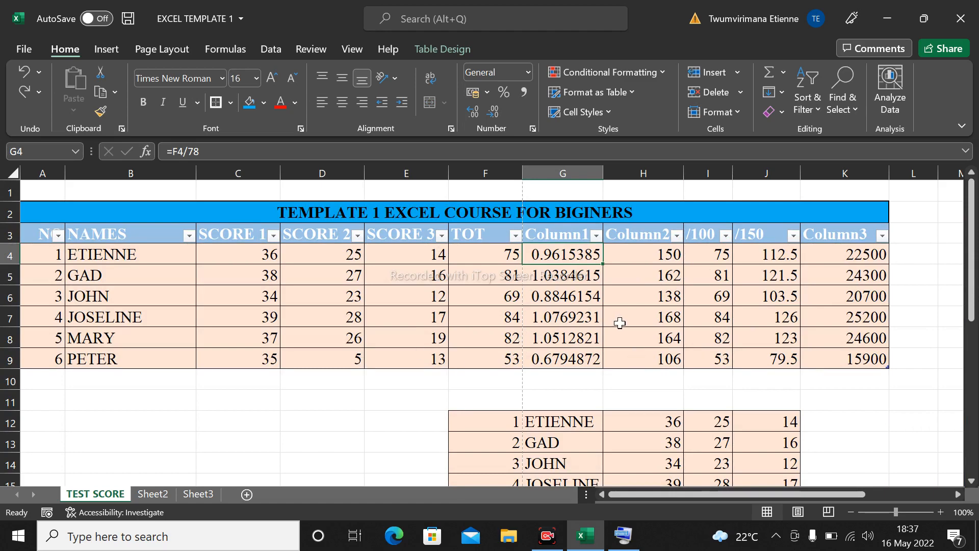
left_click(589, 379)
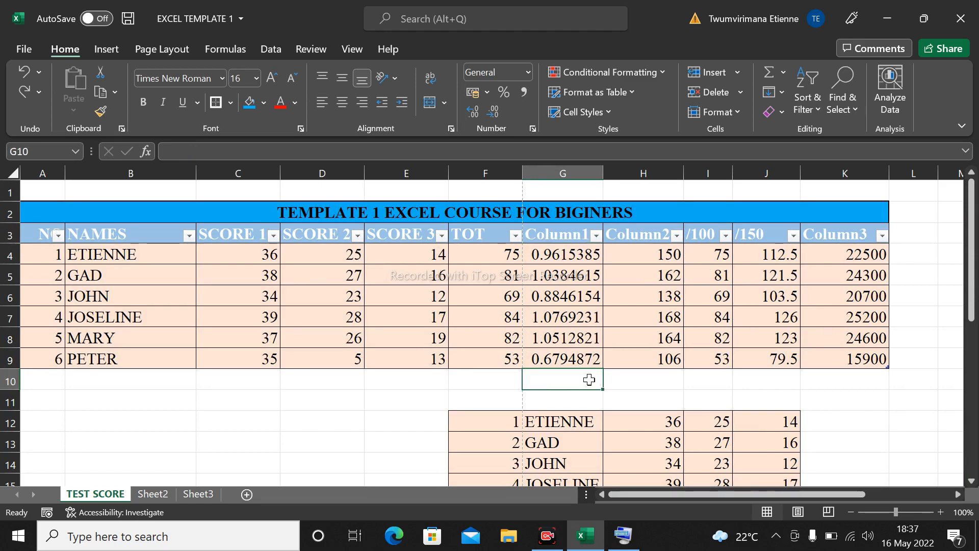
left_click(542, 248)
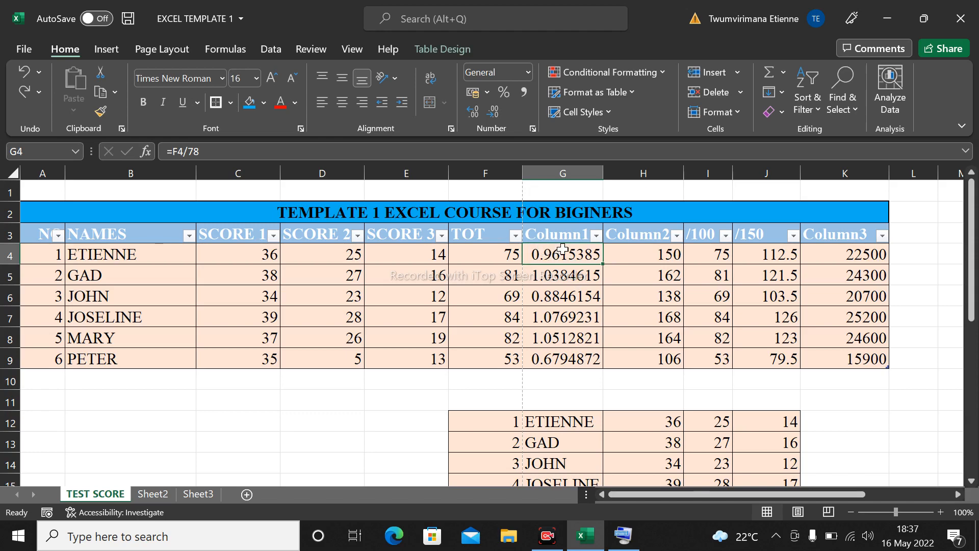
left_click(507, 97)
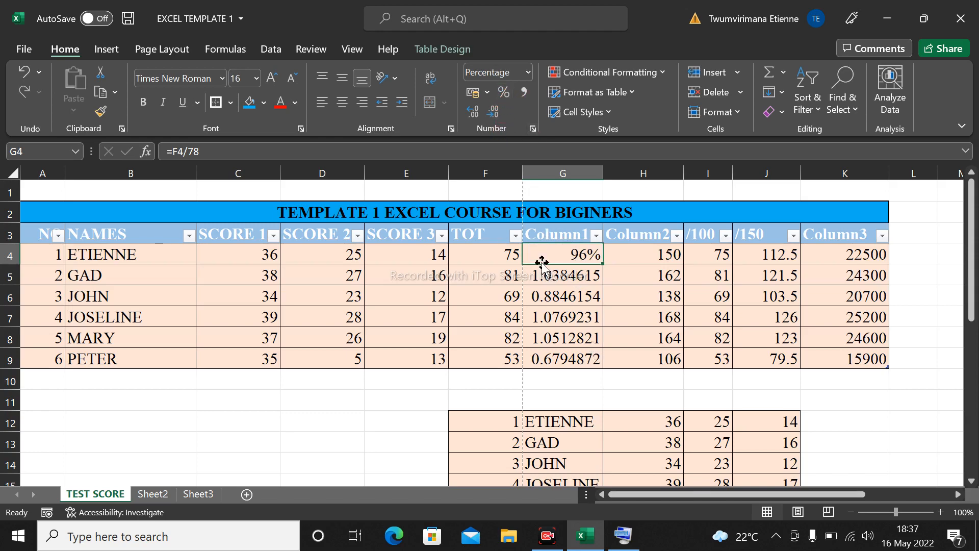
key("ctrl+z")
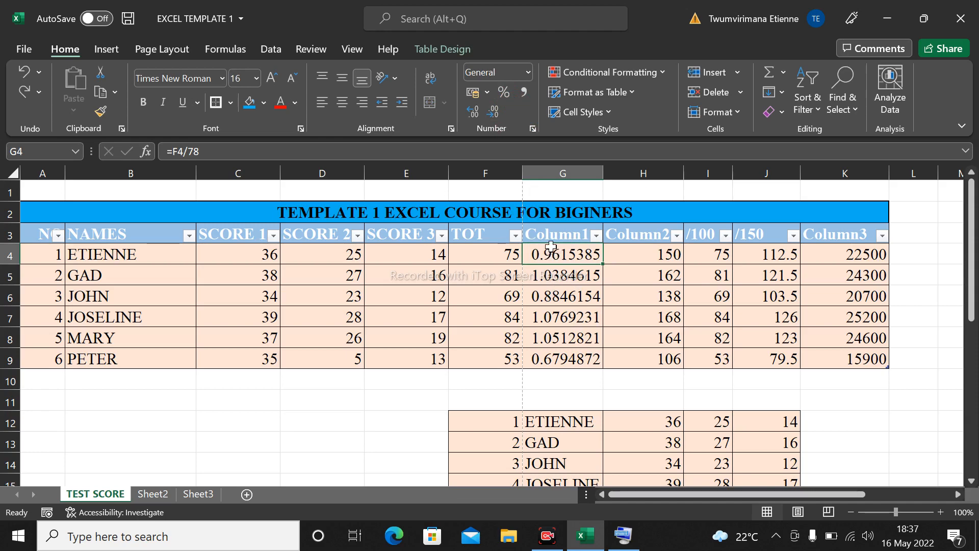
left_click(504, 94)
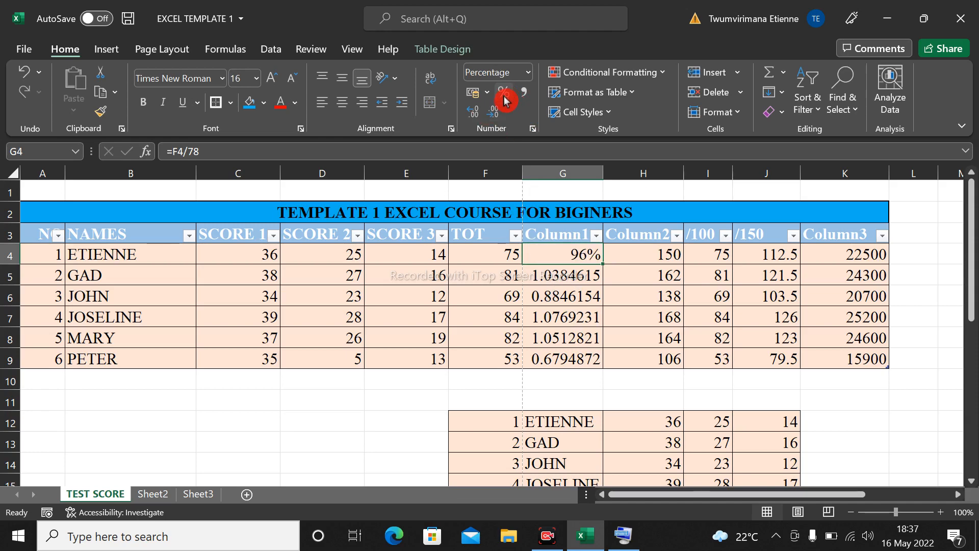
- Try filling G4 with its percentage format down through G9, and undo the fill
left_click_drag(602, 263, 600, 361)
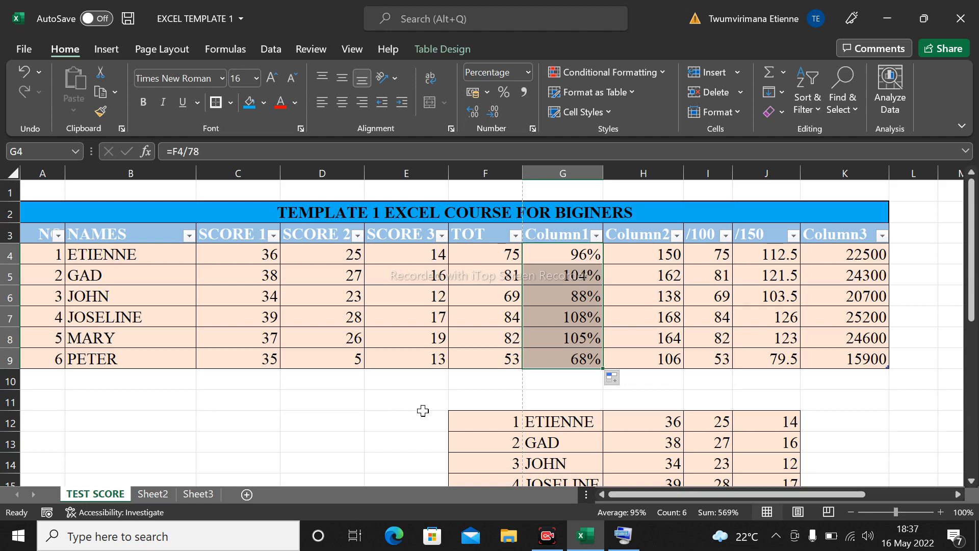
left_click(721, 404)
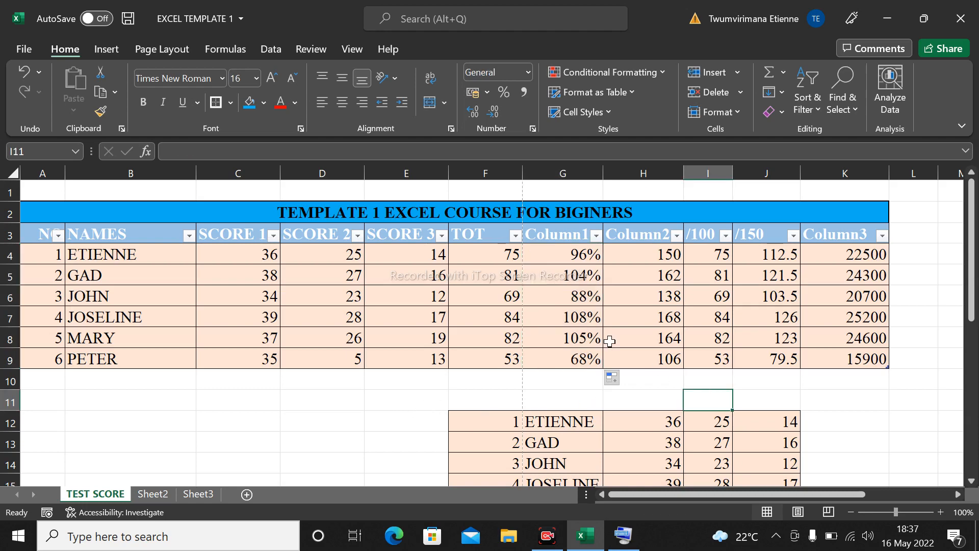
key("ctrl+z")
left_click(617, 393)
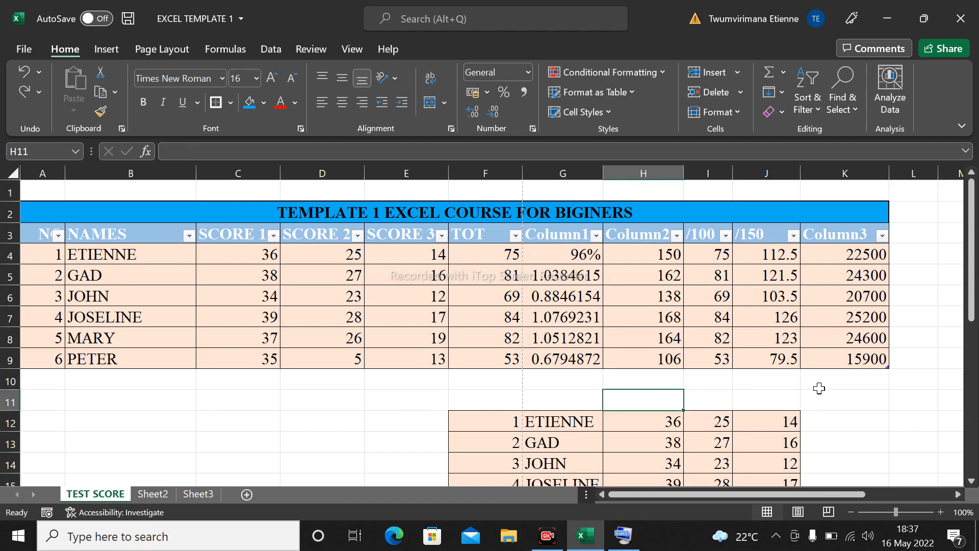
left_click(855, 427)
left_click(901, 436)
left_click(895, 425)
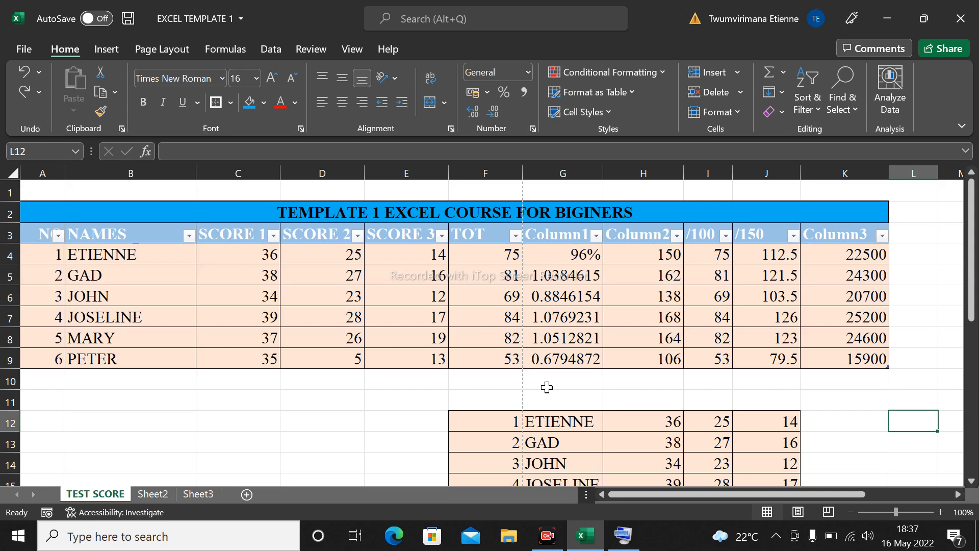
left_click(817, 436)
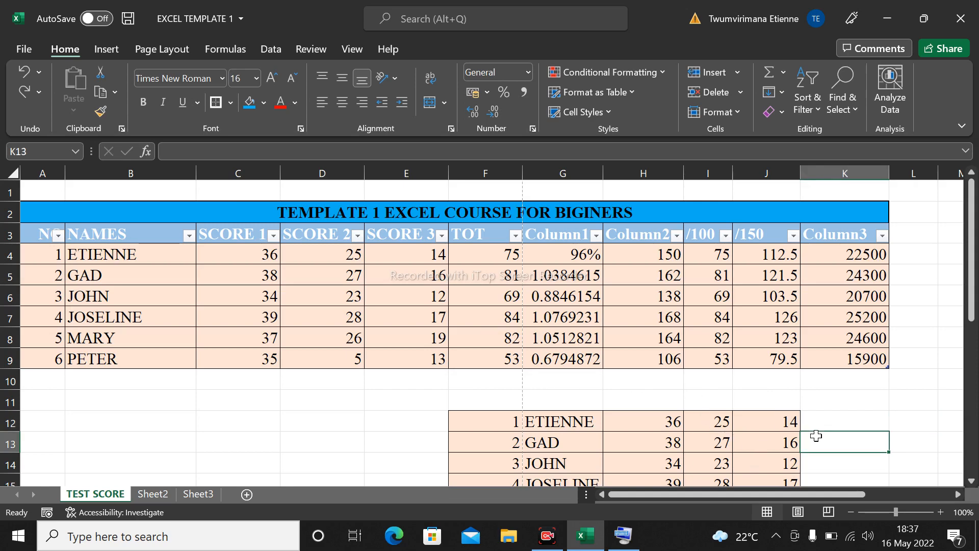
left_click(856, 425)
left_click(908, 422)
left_click(878, 446)
left_click(897, 444)
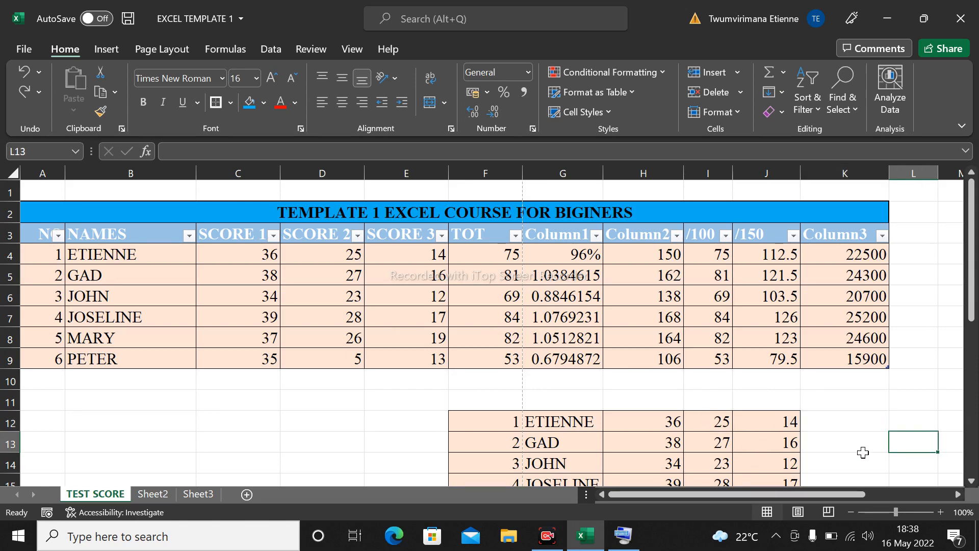
left_click(849, 455)
left_click(871, 434)
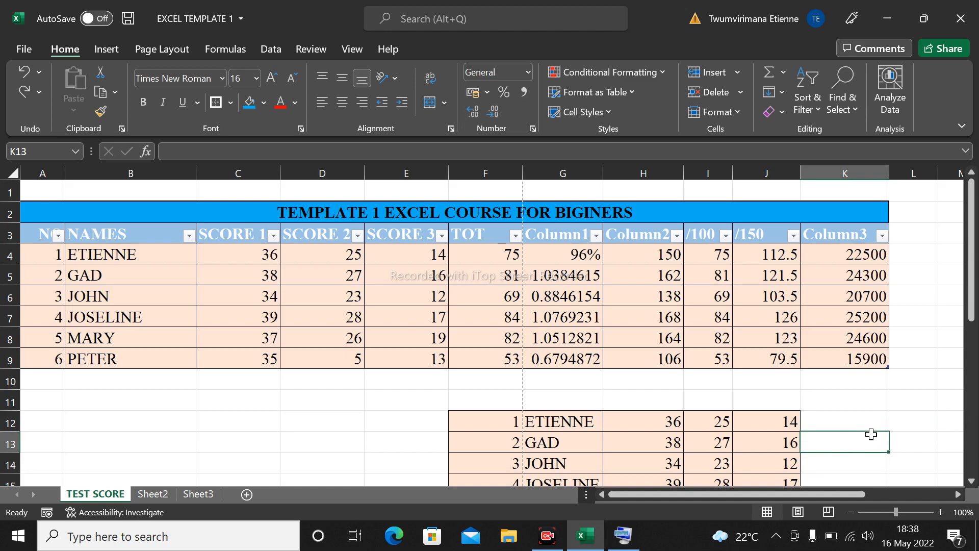
left_click(905, 439)
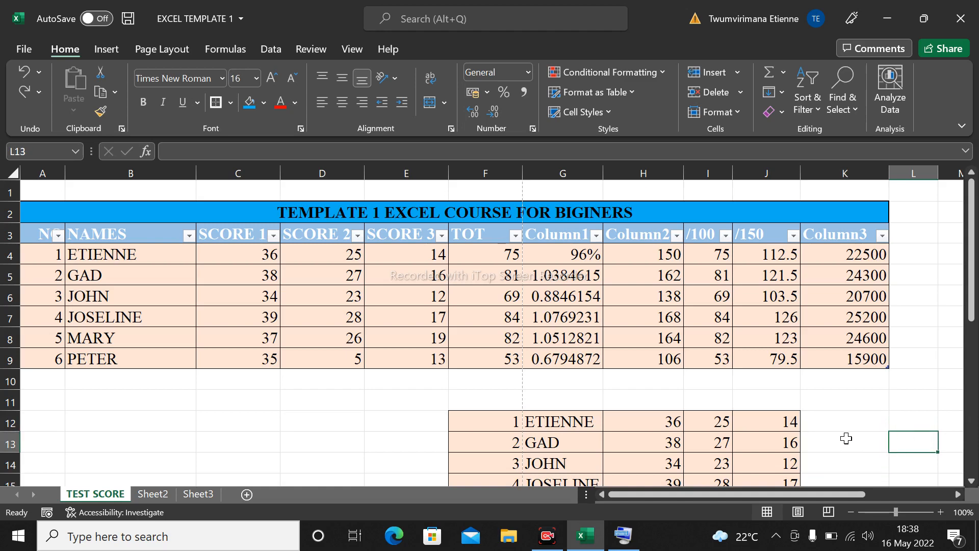